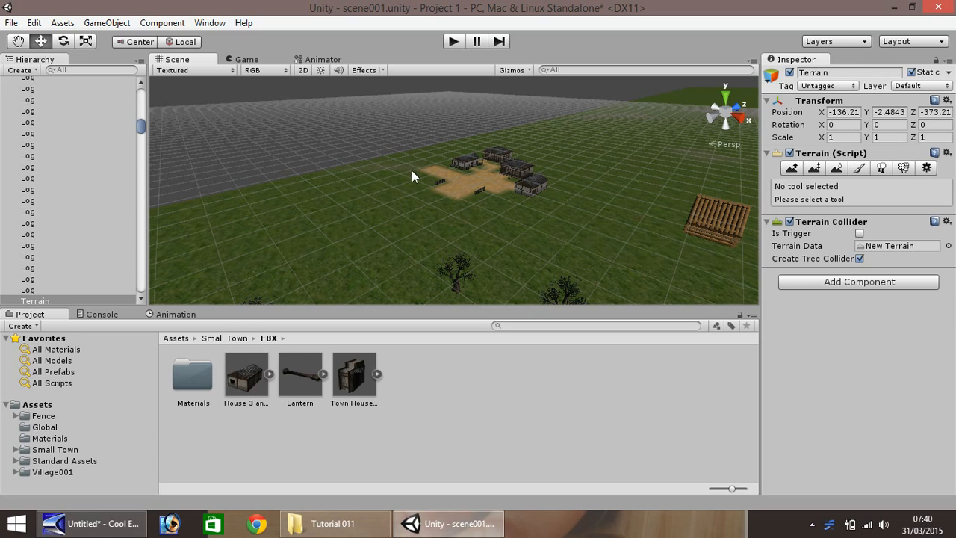
# Set the box collider size of the House 3 and Roof nearest the log cabin to 0.1 on X, Y and Z.
pyautogui.click(536, 192)
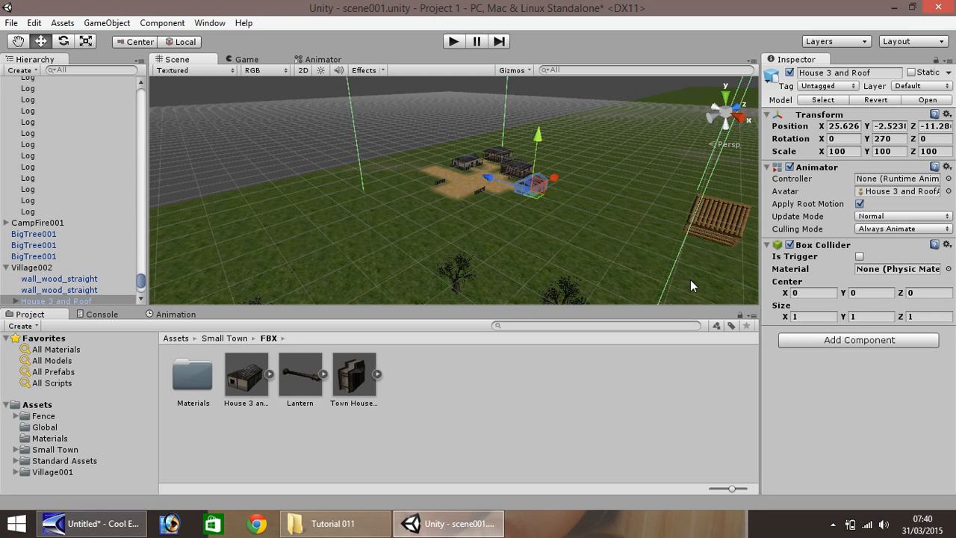
pyautogui.click(814, 317)
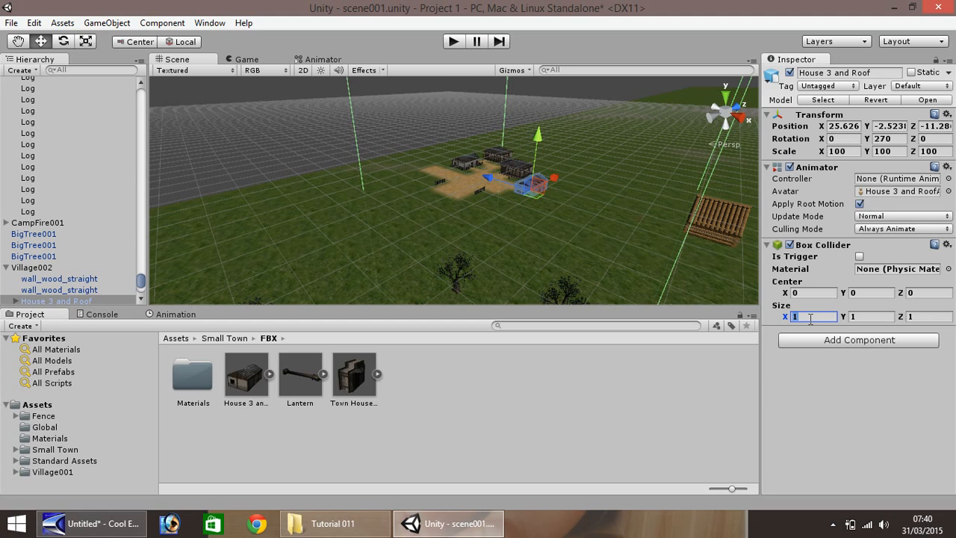
pyautogui.write('.1')
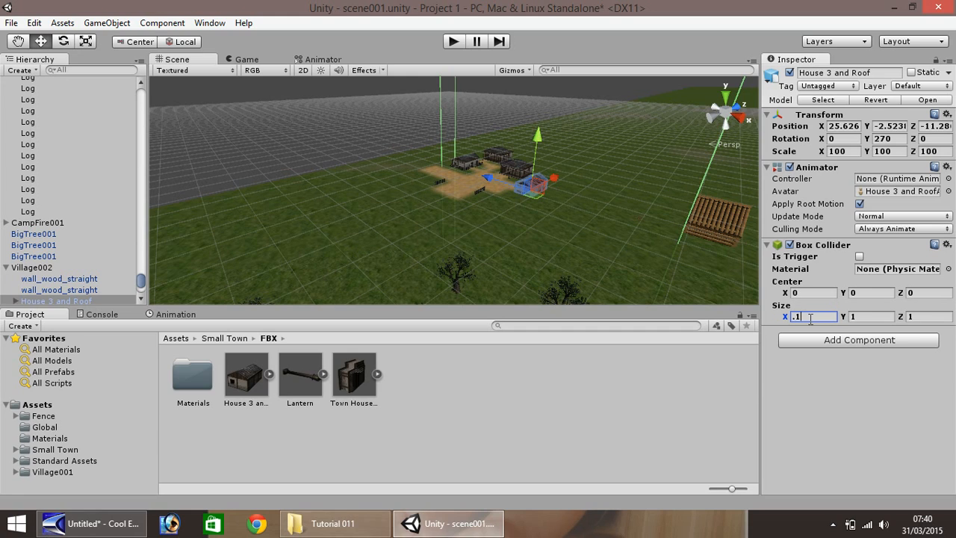
pyautogui.click(867, 316)
pyautogui.write('.')
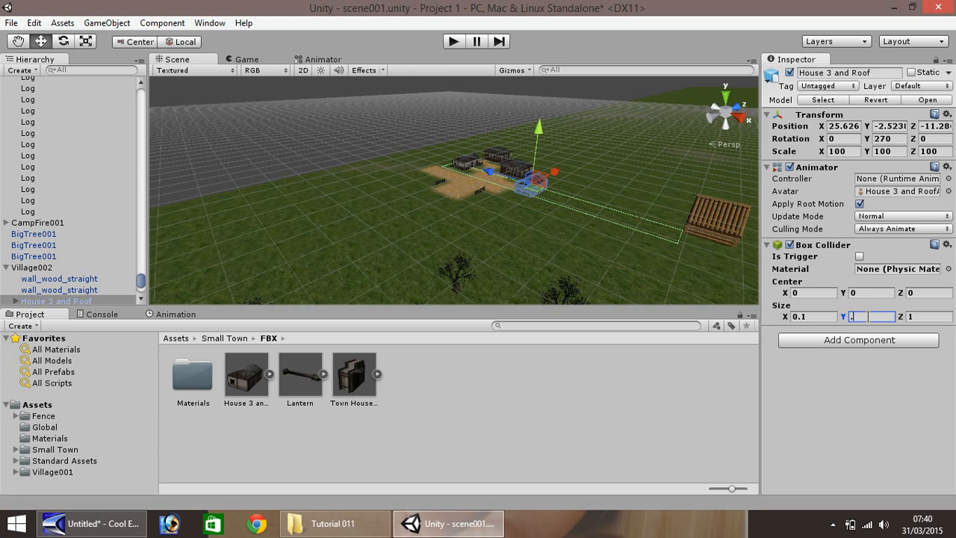
pyautogui.write('1')
pyautogui.click(920, 316)
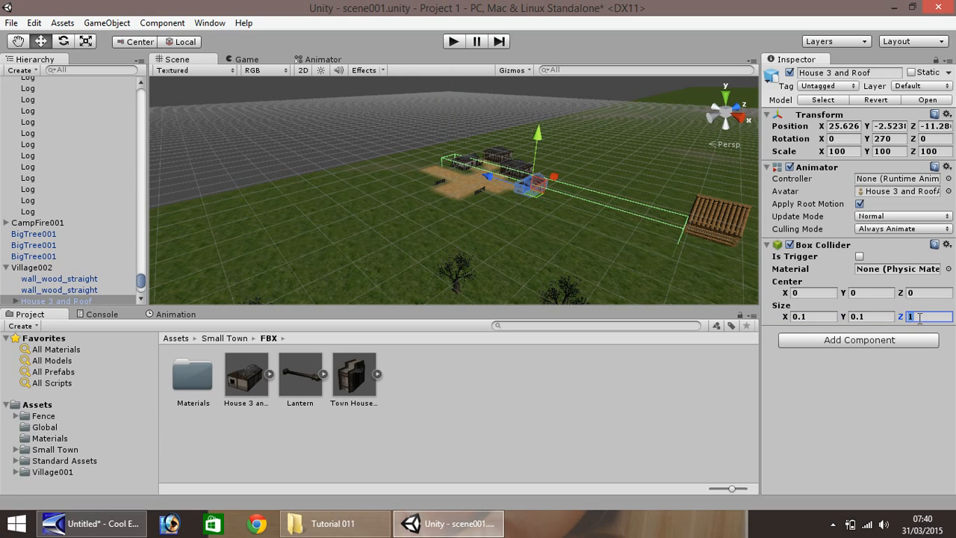
pyautogui.write('.1')
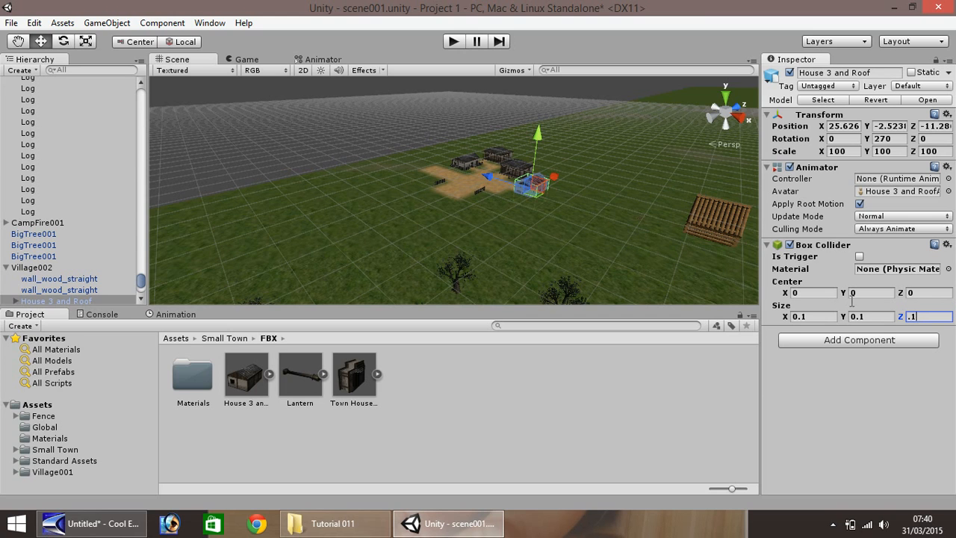
# Reduce the same house's box collider size on Z to 0.08 to match the building's depth.
pyautogui.scroll(5, 516, 201)
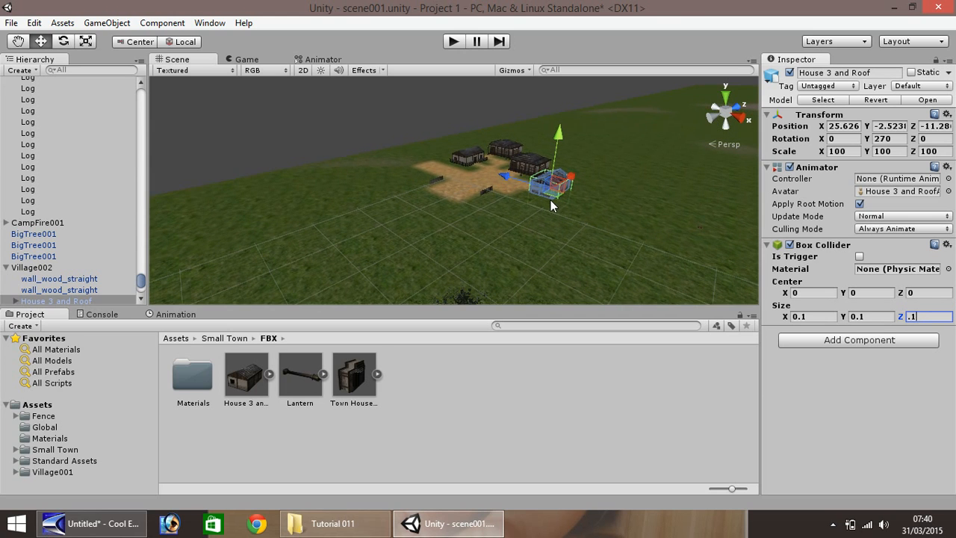
pyautogui.write('f')
pyautogui.click(553, 191)
pyautogui.press('f')
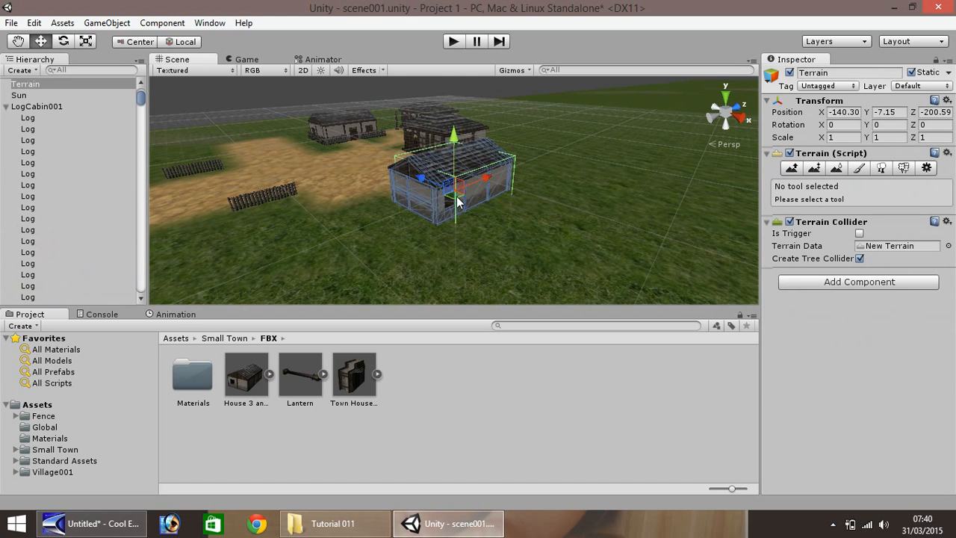
pyautogui.click(22, 39)
pyautogui.moveTo(285, 169); pyautogui.dragTo(542, 178, button='right')
pyautogui.moveTo(400, 193); pyautogui.dragTo(634, 202)
pyautogui.moveTo(478, 202); pyautogui.dragTo(658, 194, button='right')
pyautogui.moveTo(431, 220); pyautogui.dragTo(490, 212)
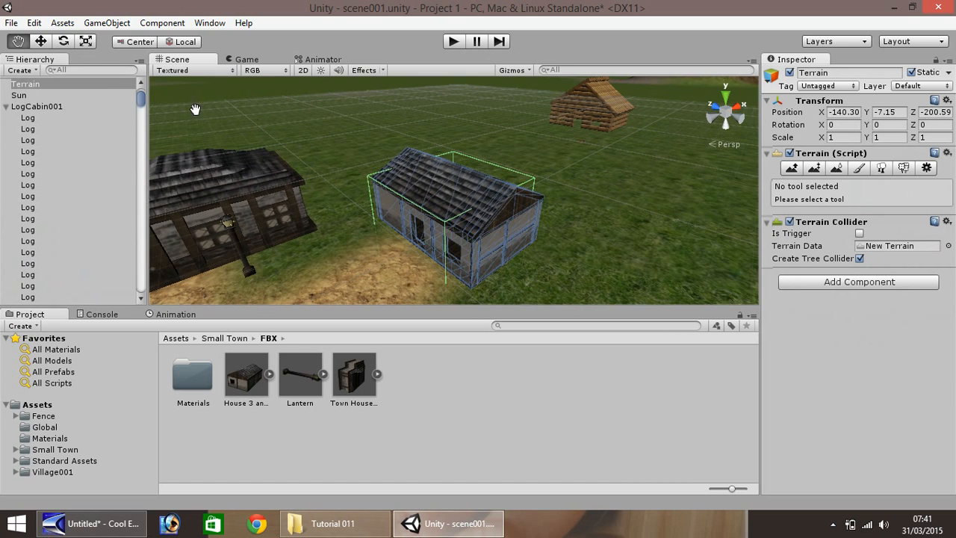
pyautogui.click(40, 41)
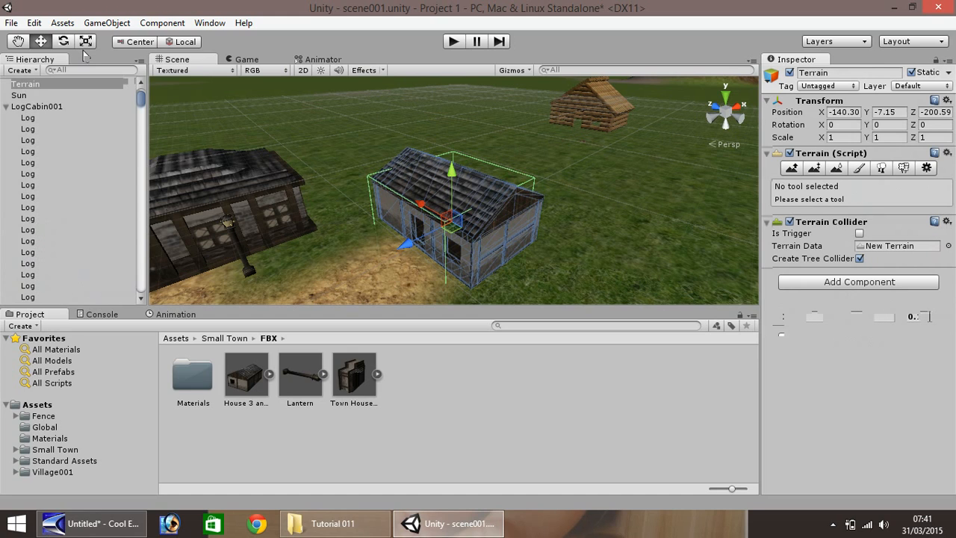
pyautogui.click(928, 316)
pyautogui.write('.0')
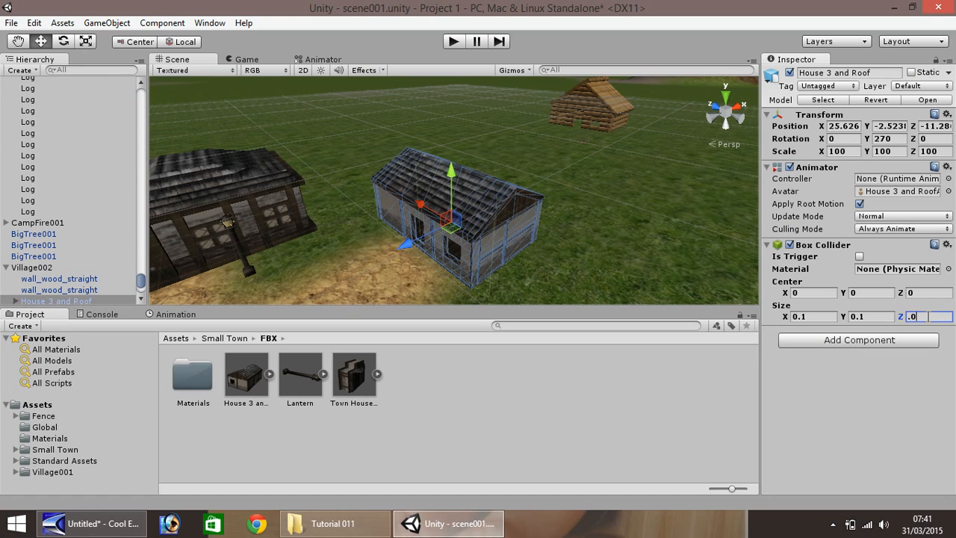
pyautogui.write('8')
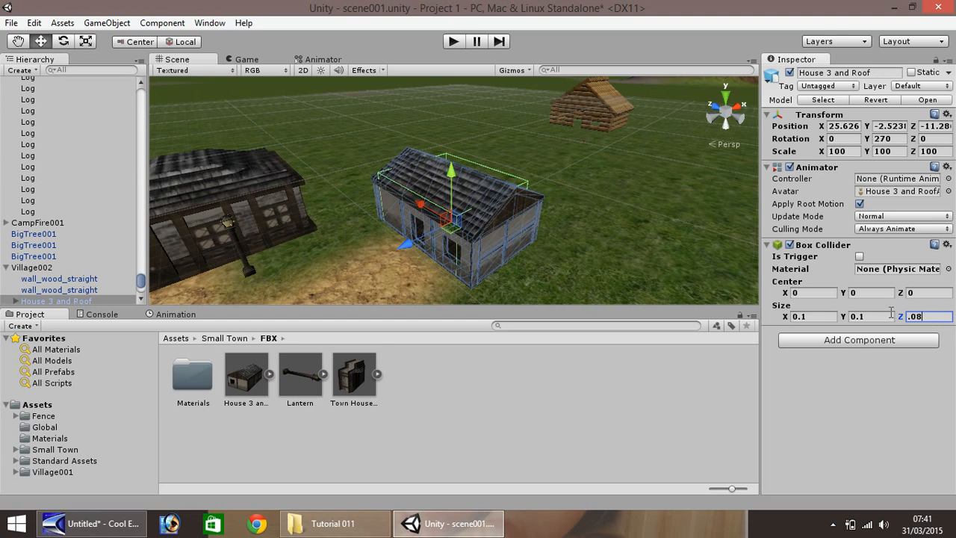
# Fit the box collider to the house's length by trying X sizes 0.13 and 0.14, ending with 0.13.
pyautogui.click(817, 317)
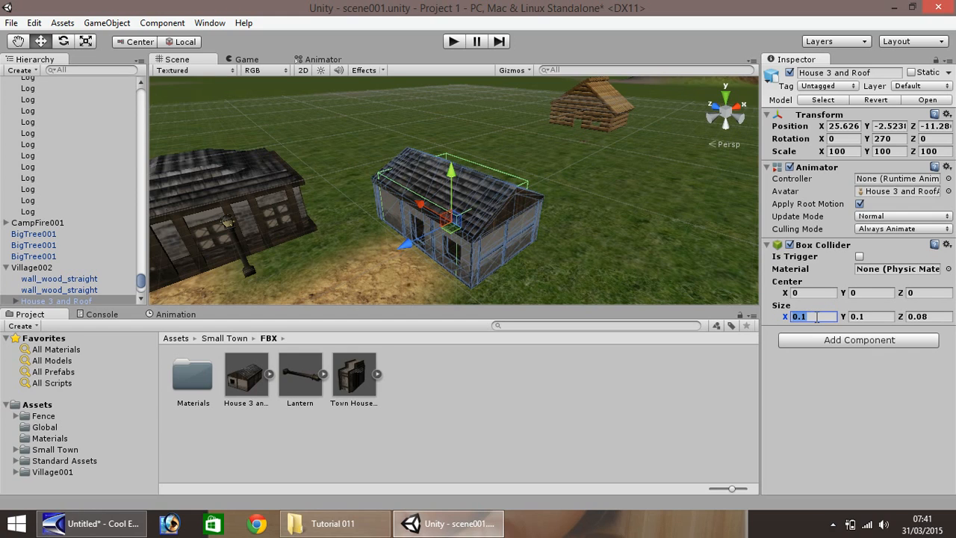
pyautogui.click(817, 317)
pyautogui.write('3')
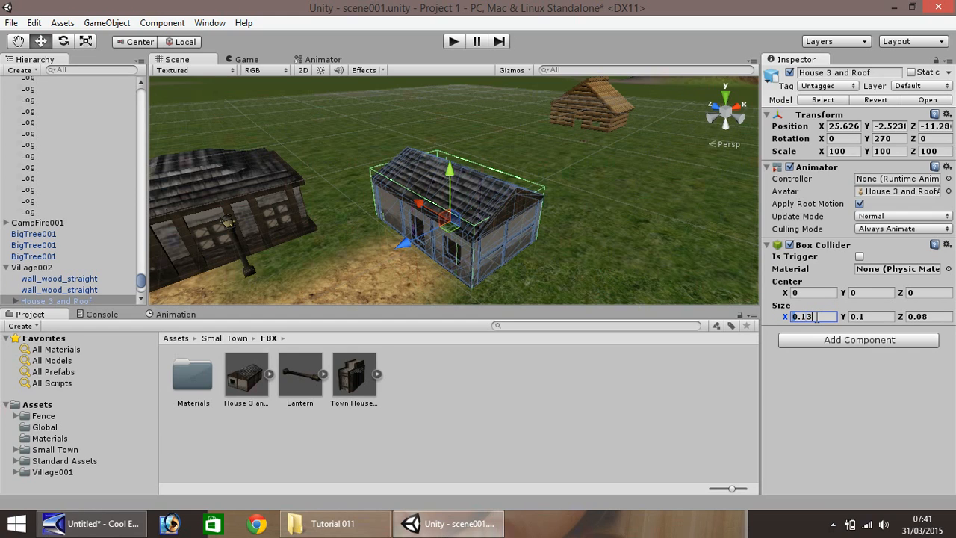
pyautogui.press('BackSpace')
pyautogui.write('4')
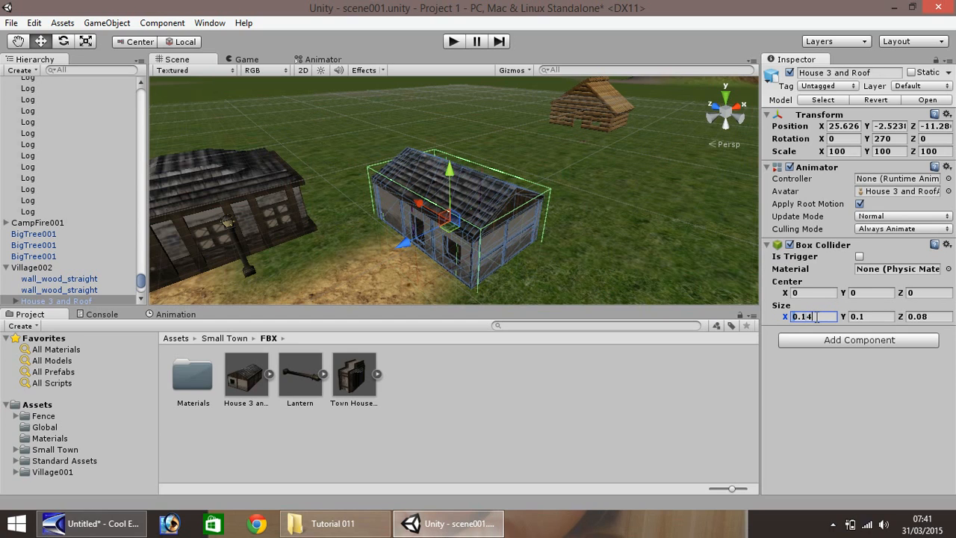
pyautogui.press('BackSpace')
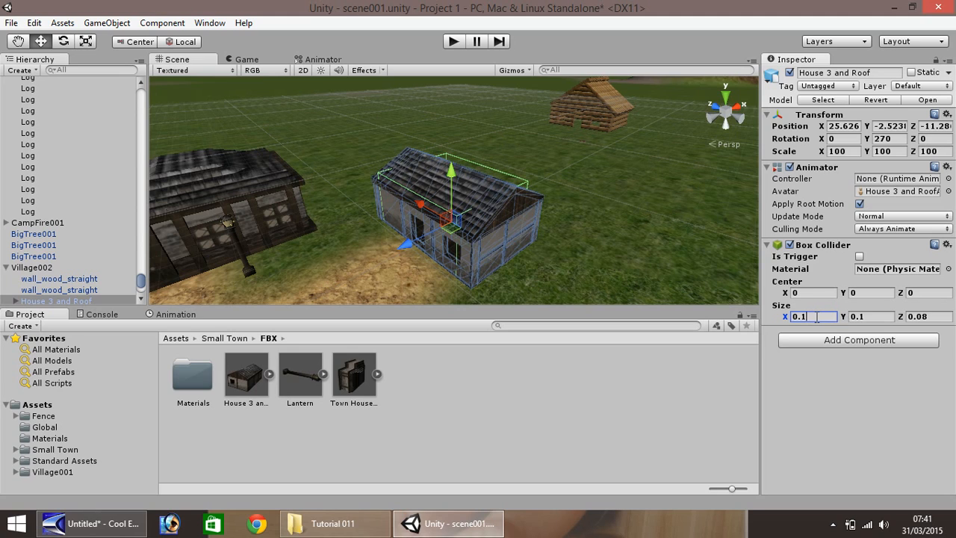
pyautogui.write('3')
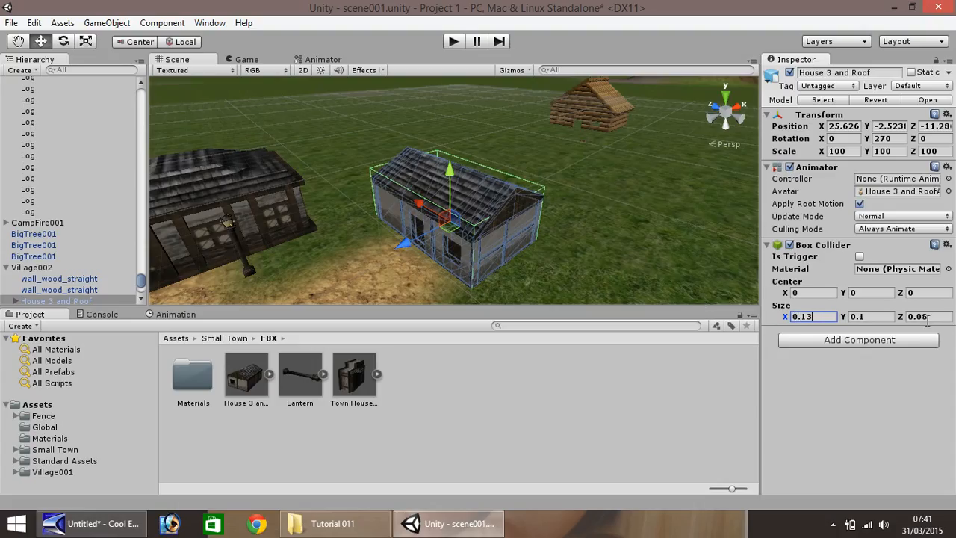
# Set the box collider size of the other House 3 and Roof, across the village, to X 0.13, Y 0.1 and Z 0.08.
pyautogui.click(283, 207)
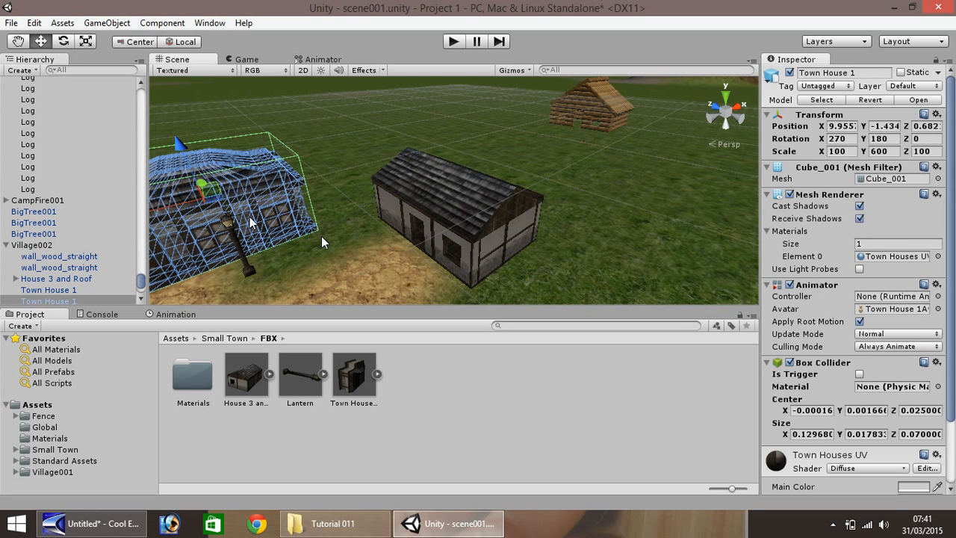
pyautogui.moveTo(249, 269); pyautogui.dragTo(247, 270)
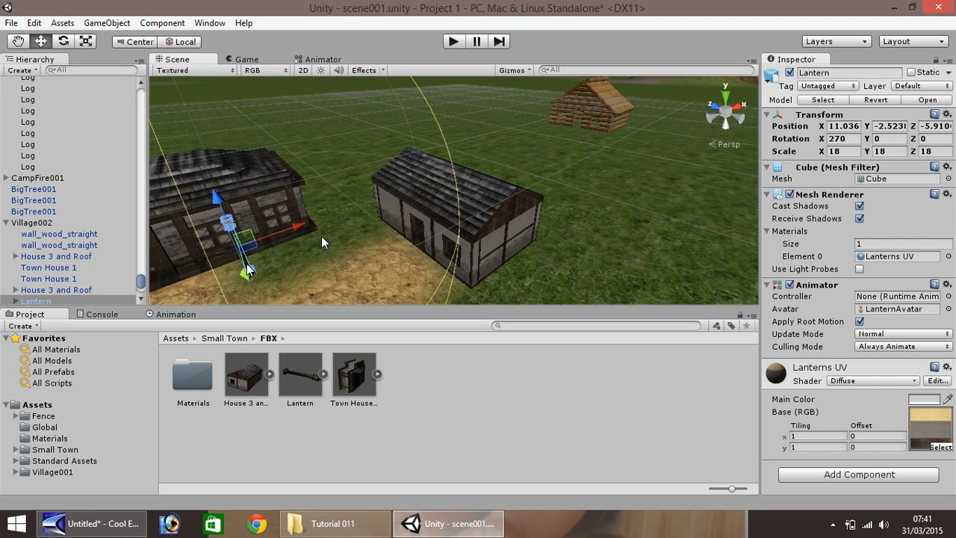
pyautogui.click(18, 41)
pyautogui.moveTo(265, 169); pyautogui.dragTo(475, 164)
pyautogui.scroll(-6, 476, 165)
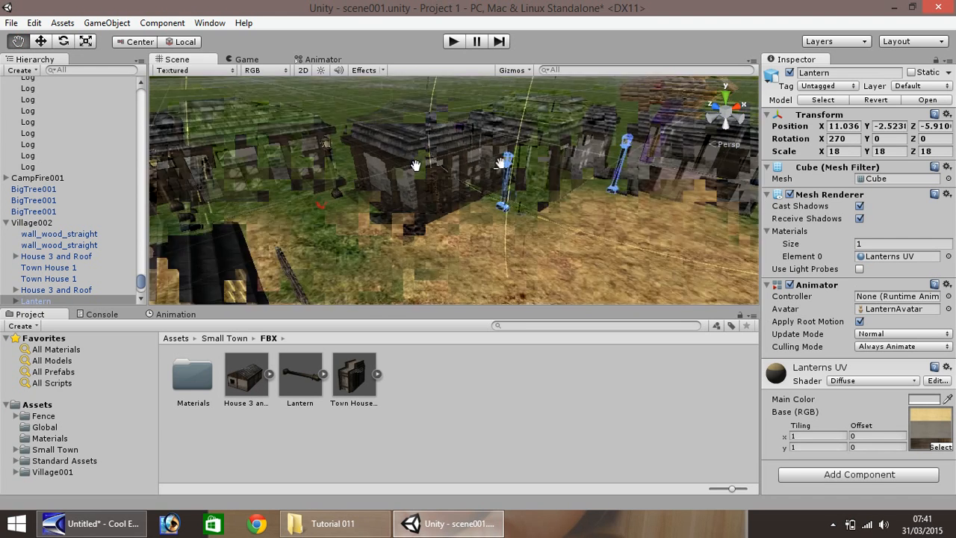
pyautogui.click(41, 42)
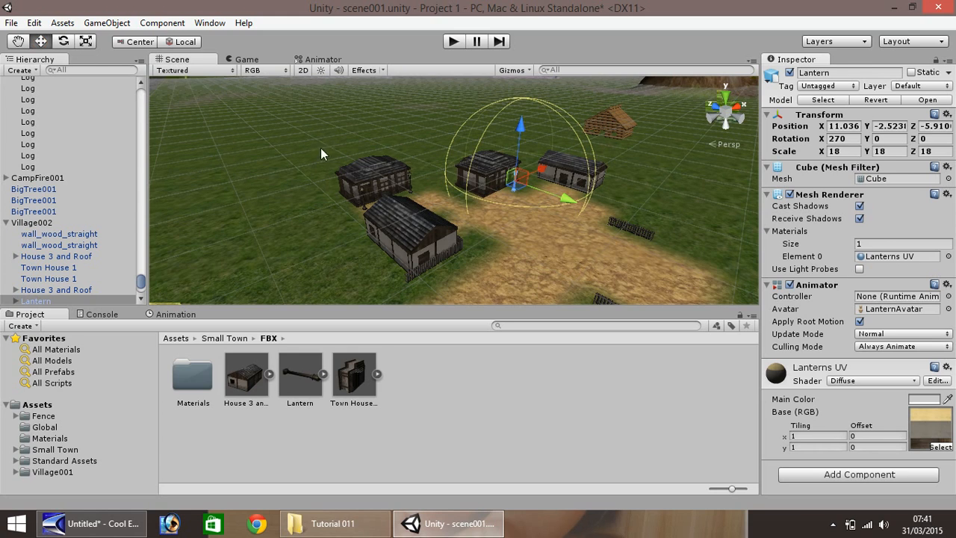
pyautogui.click(391, 222)
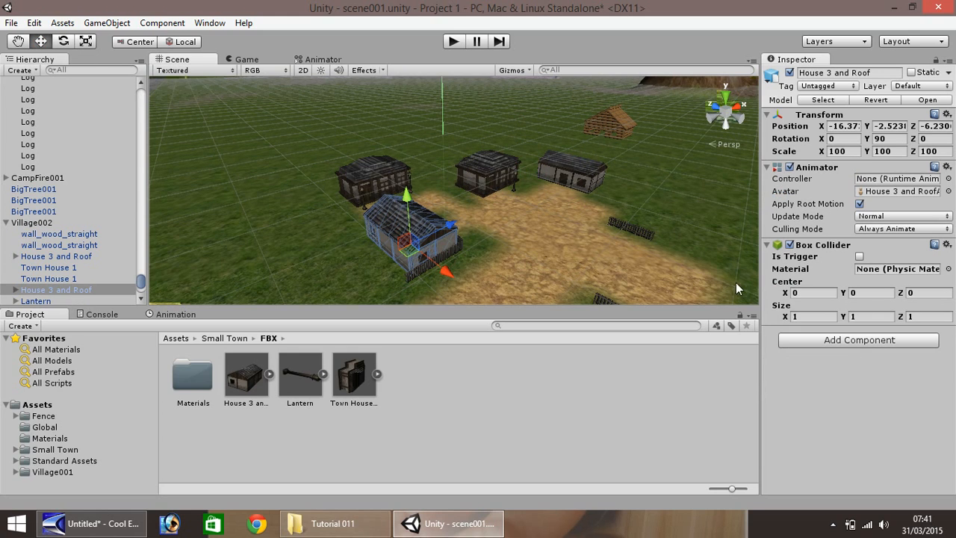
pyautogui.click(804, 318)
pyautogui.write('0.13')
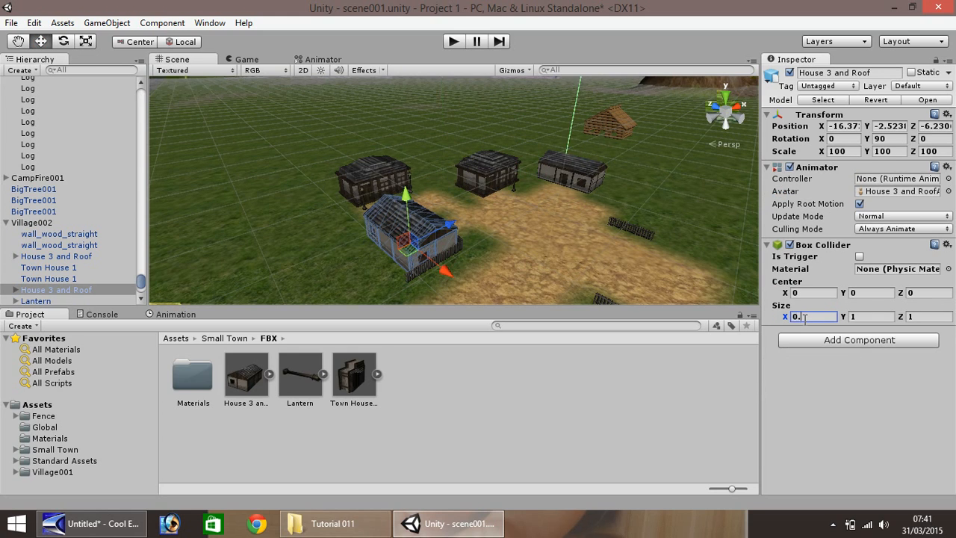
pyautogui.click(861, 316)
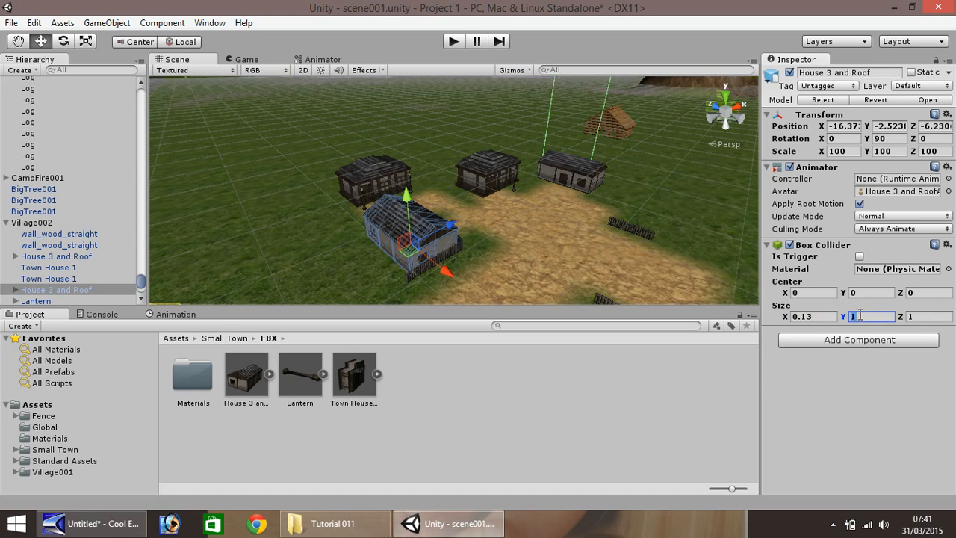
pyautogui.write('0.1')
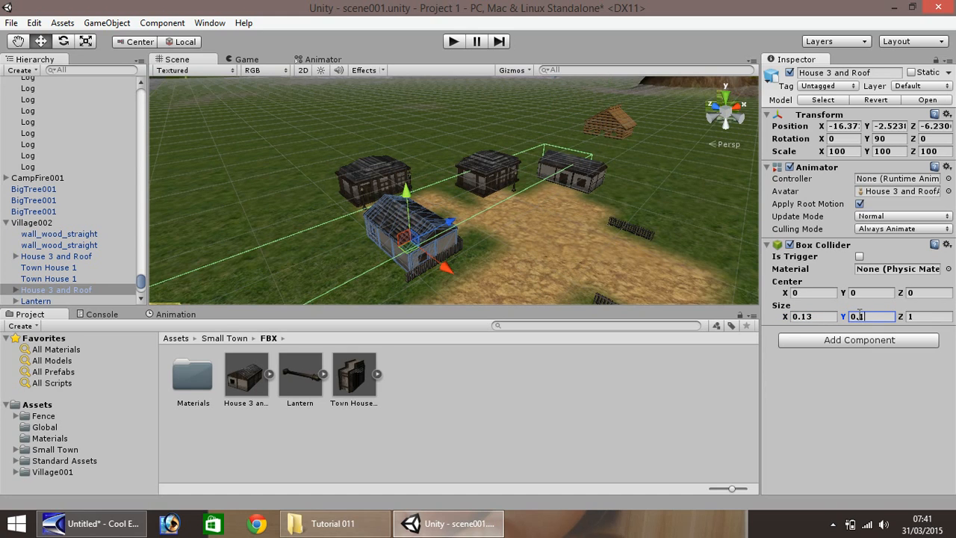
pyautogui.click(933, 316)
pyautogui.write('0.0')
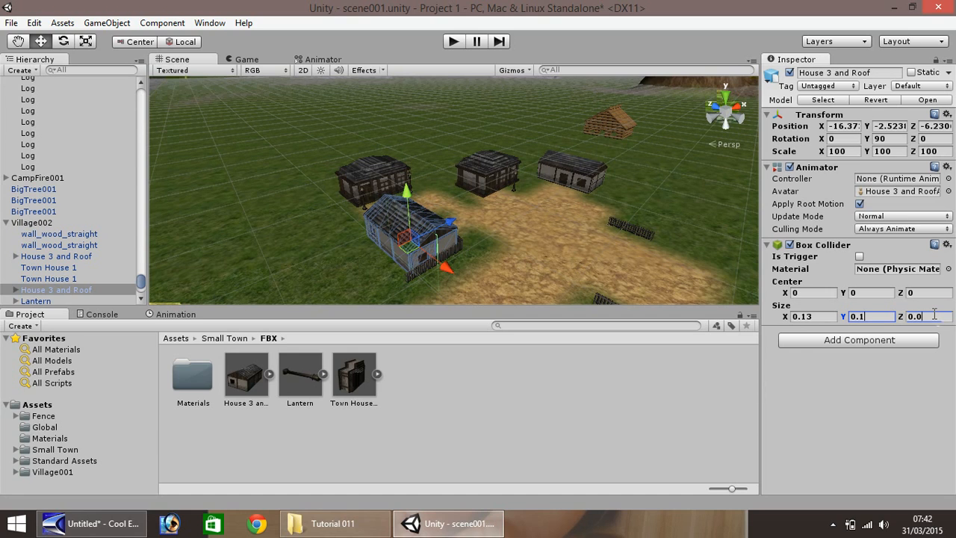
pyautogui.write('8')
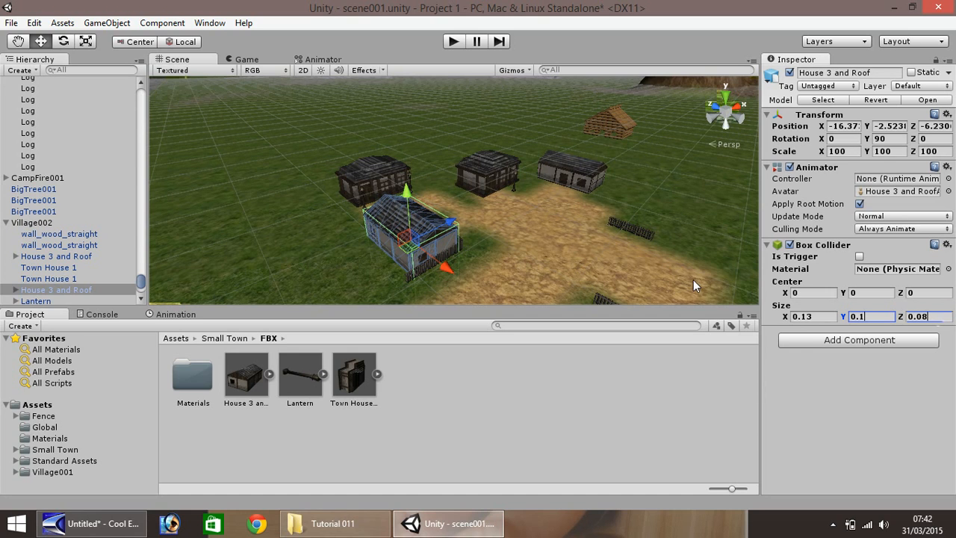
# Check the box colliders on the fence pieces, the town house and the whole village group, and clear that selection by selecting the terrain.
pyautogui.click(618, 224)
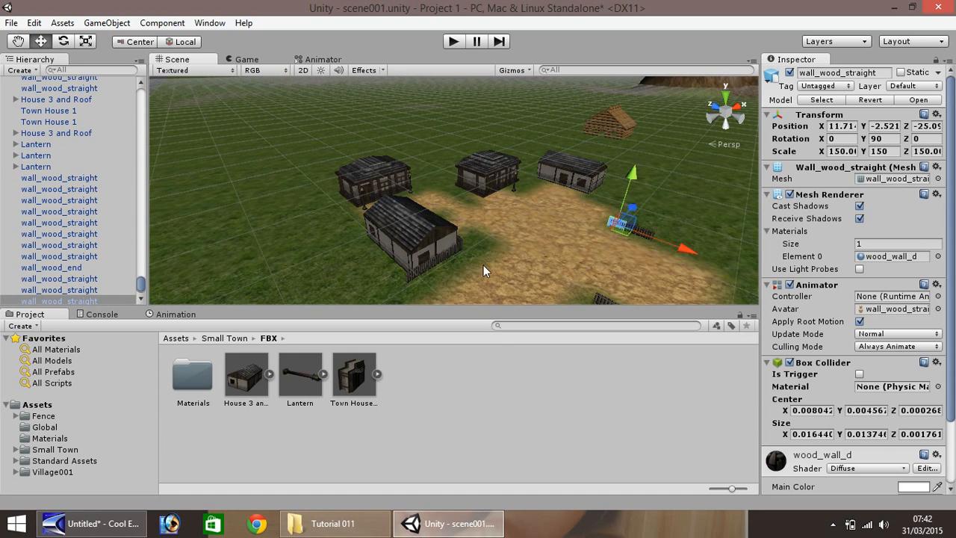
pyautogui.click(452, 258)
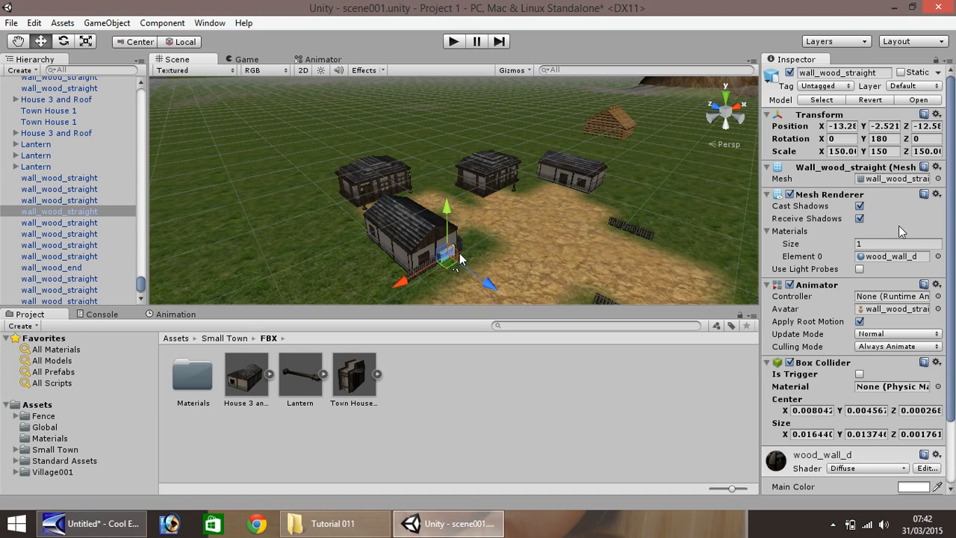
pyautogui.moveTo(950, 240); pyautogui.dragTo(953, 313)
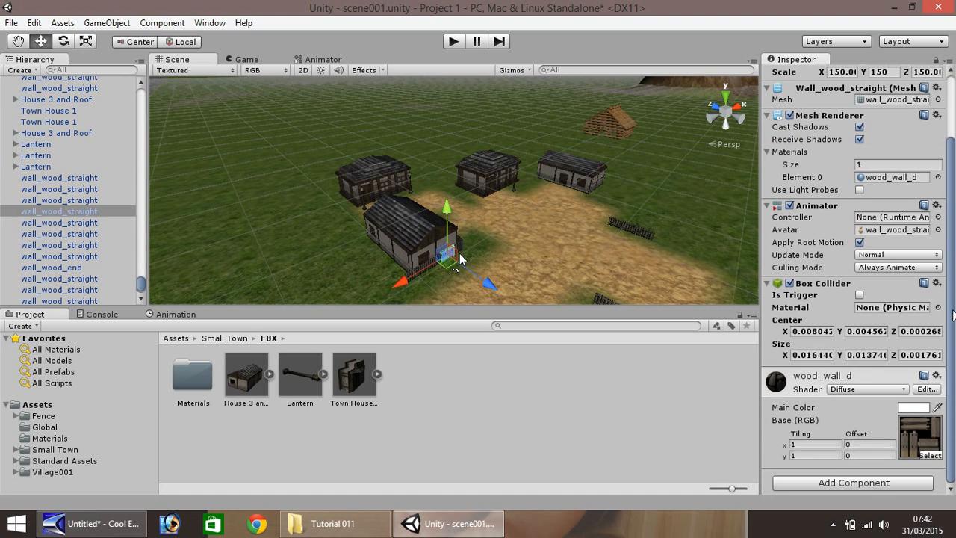
pyautogui.click(396, 183)
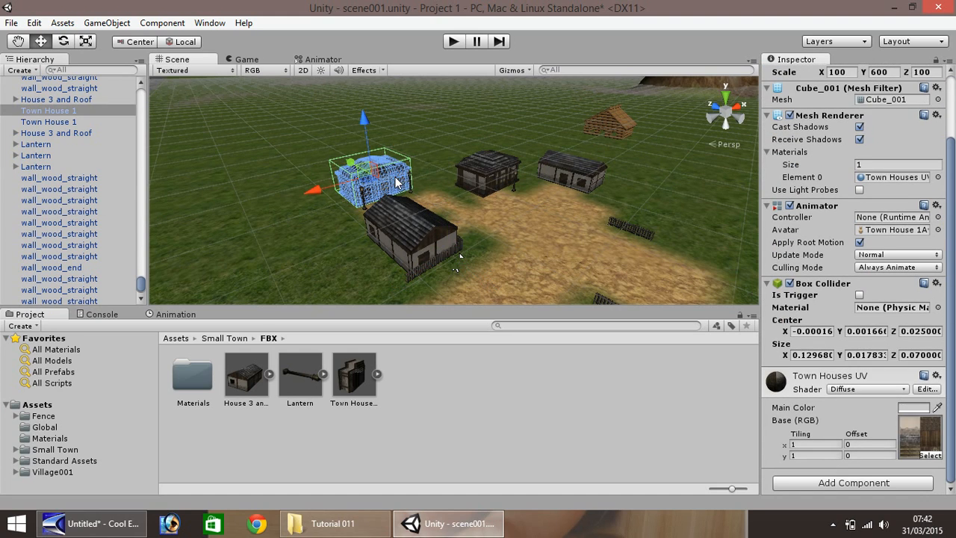
pyautogui.moveTo(740, 160); pyautogui.dragTo(311, 271)
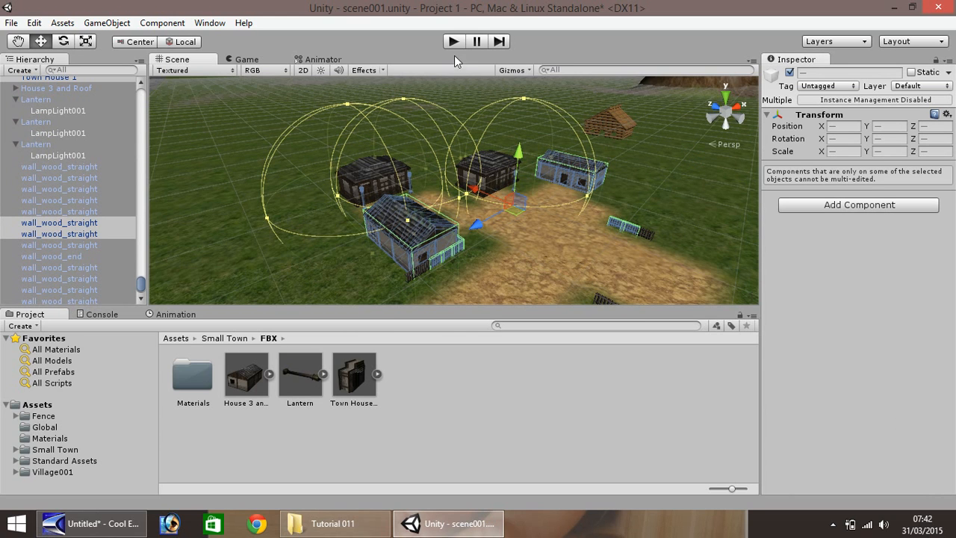
pyautogui.click(671, 171)
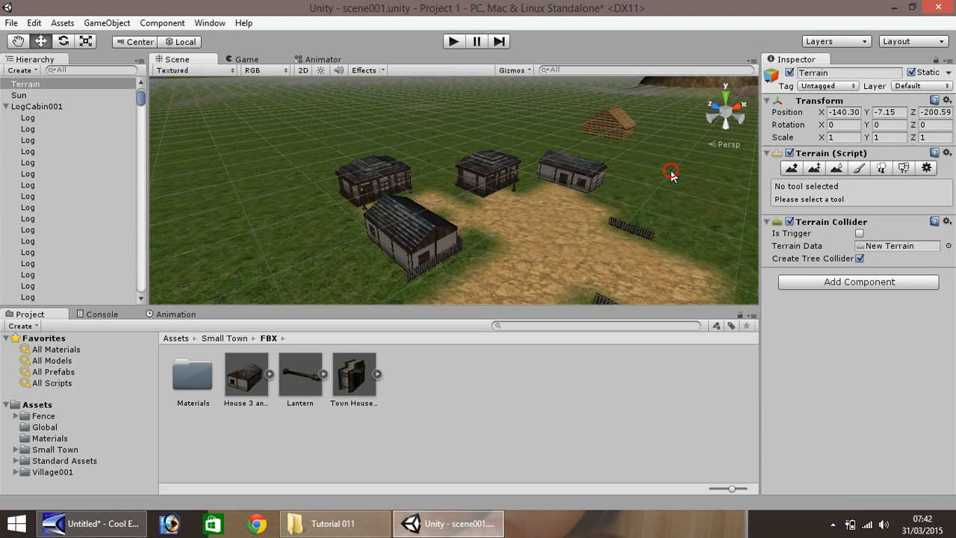
# Start play mode with the system sound muted and walk the player across the field to the fence at the village entrance.
pyautogui.click(452, 42)
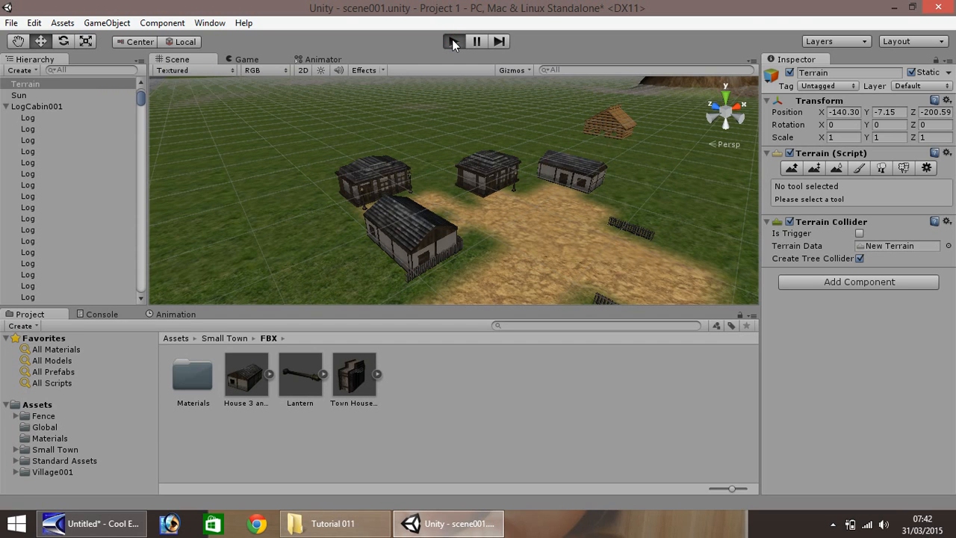
pyautogui.press('XF86AudioMute')
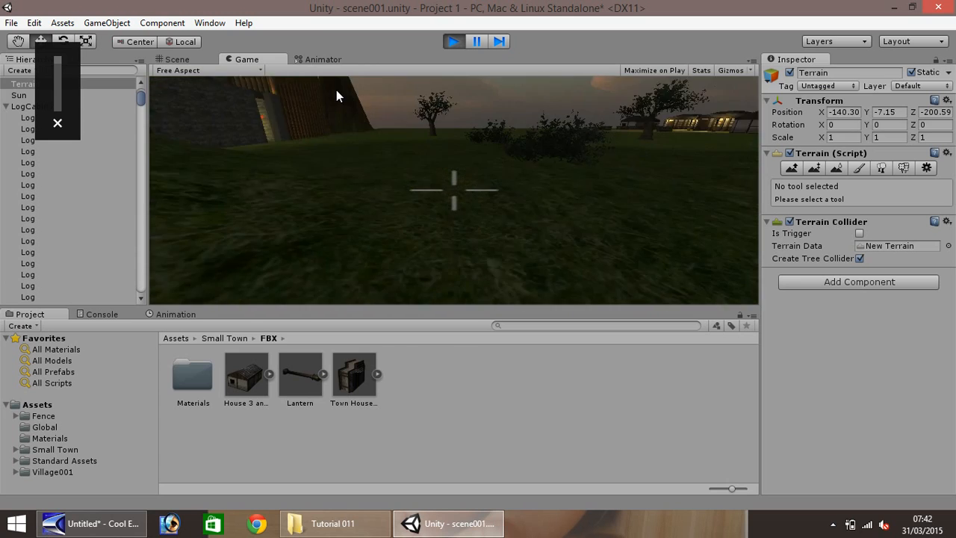
pyautogui.press('w')
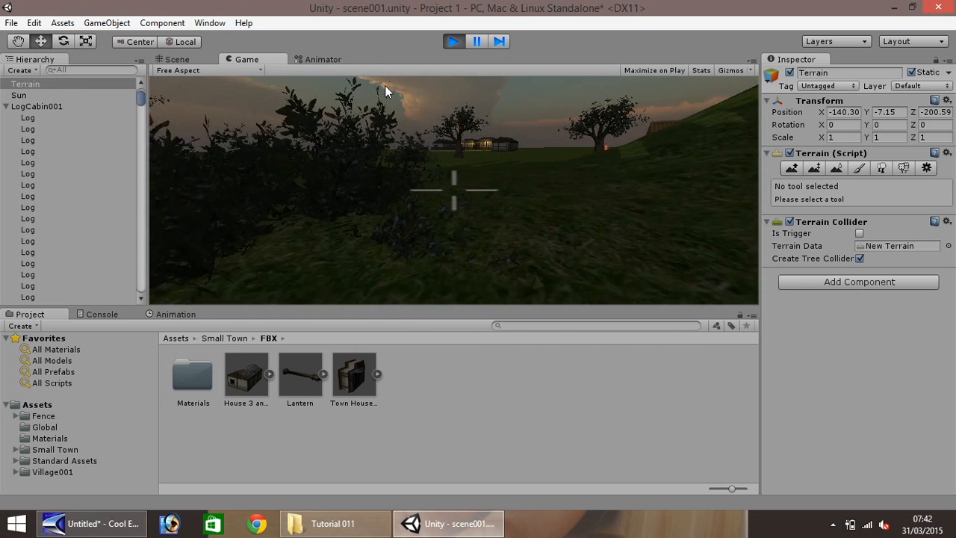
pyautogui.press('w')
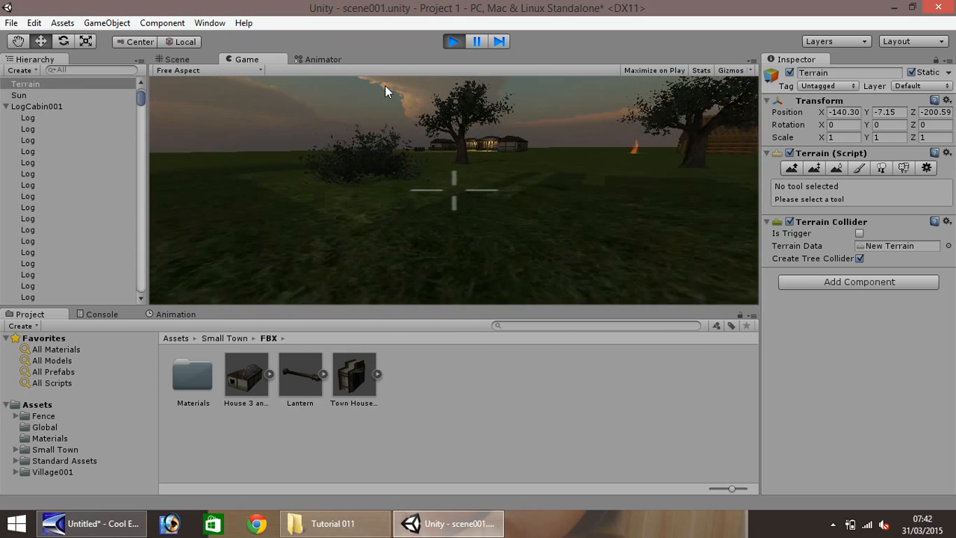
pyautogui.press('w')
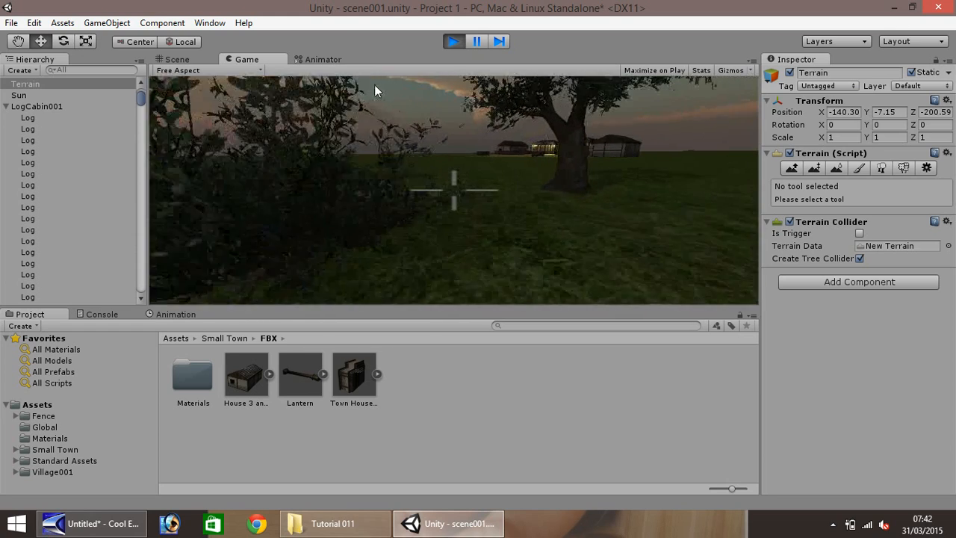
pyautogui.press('w')
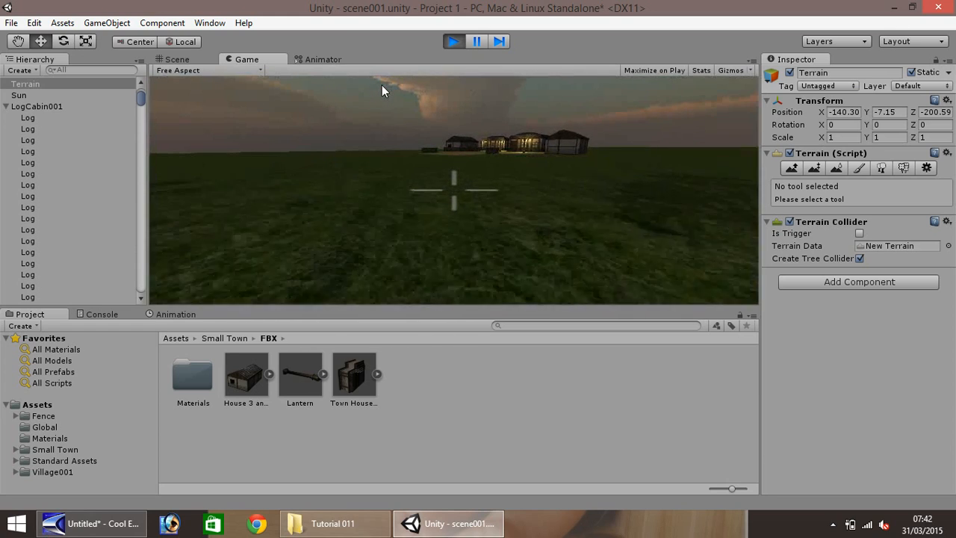
pyautogui.press('w')
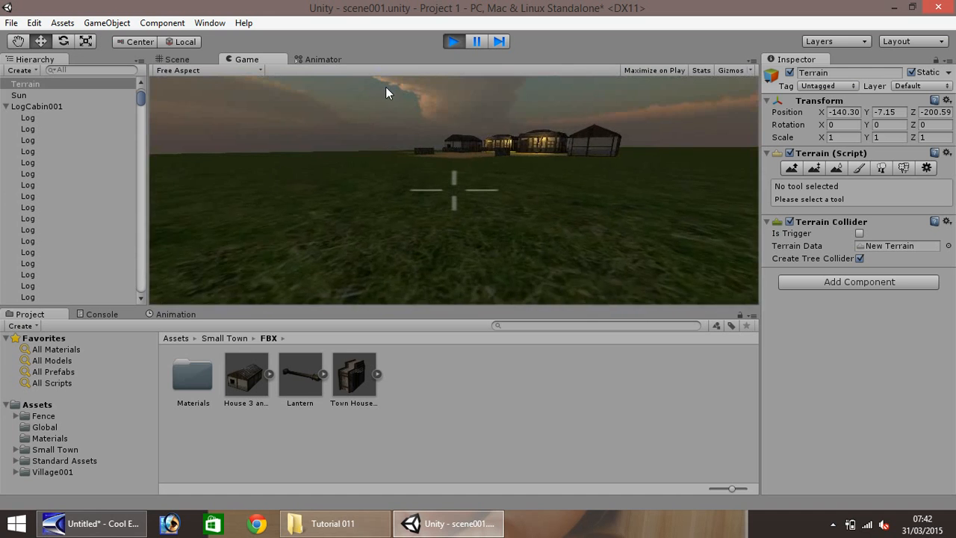
pyautogui.press('w')
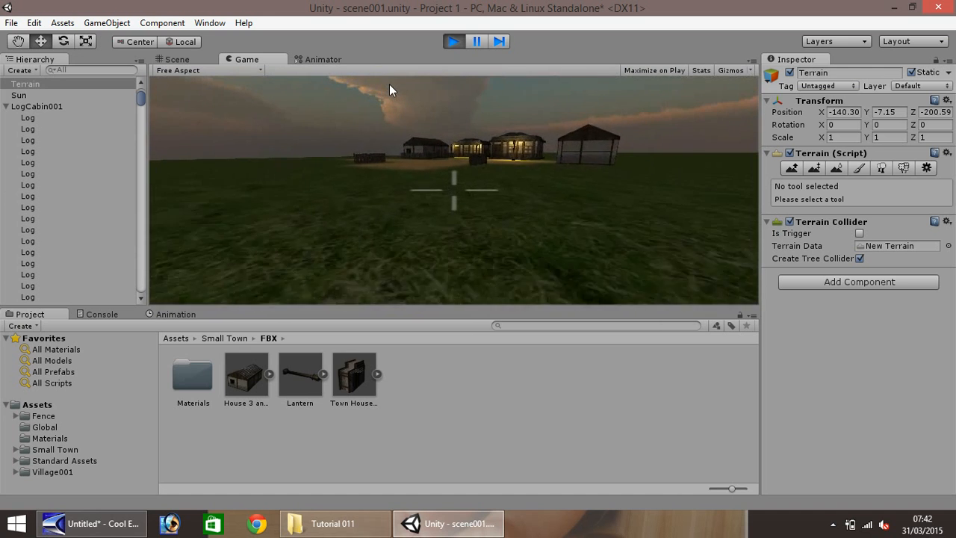
pyautogui.press('w')
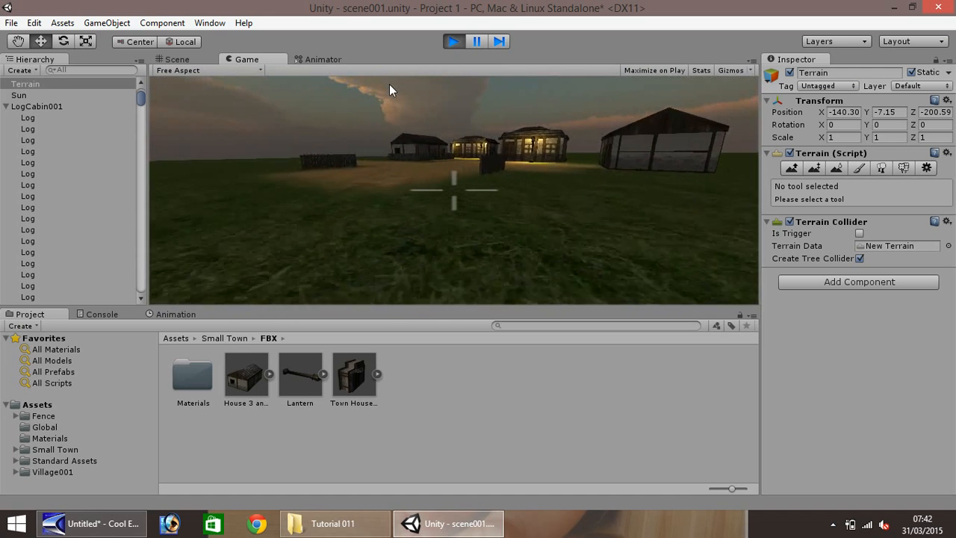
pyautogui.press('w')
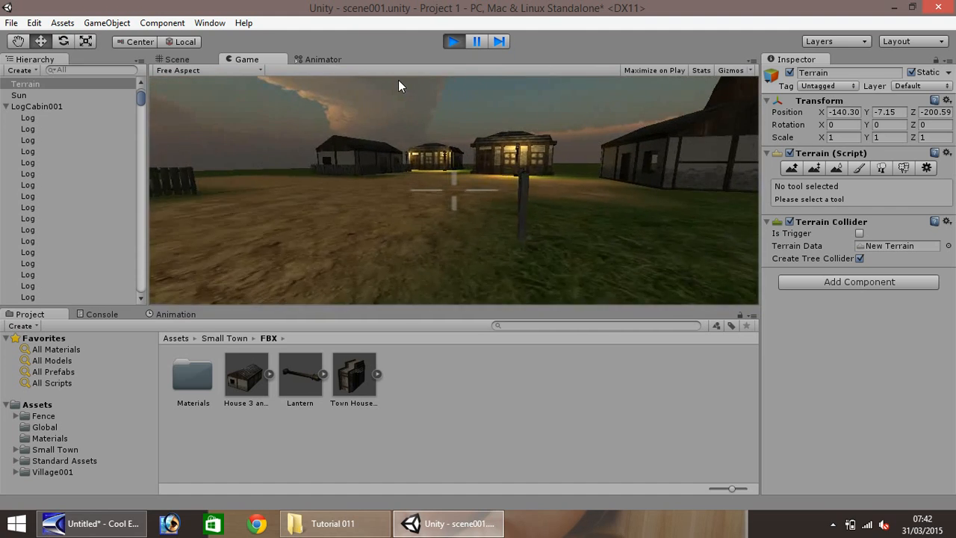
pyautogui.press('w')
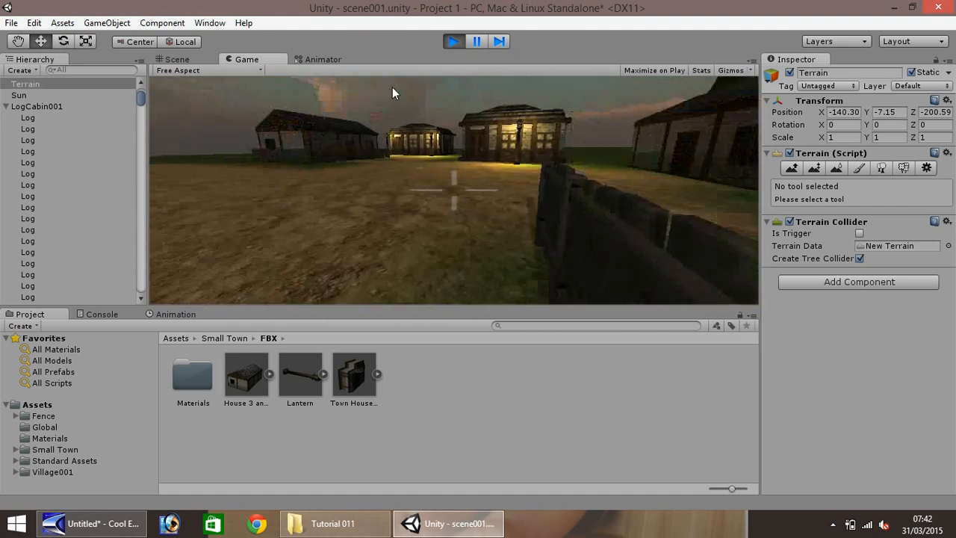
# Walk the player up to the unfenced house's doorway to test its collider, and back away from the building.
pyautogui.press('w')
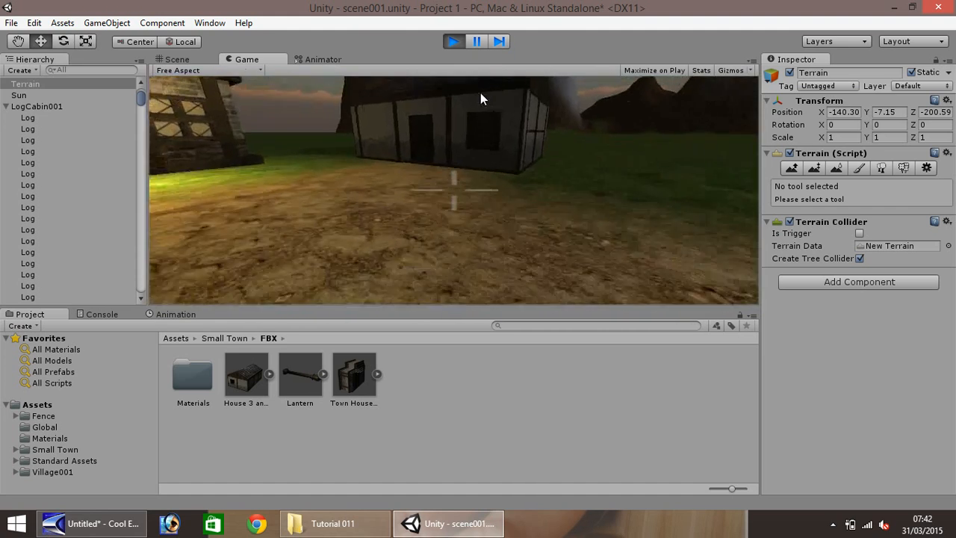
pyautogui.press('w')
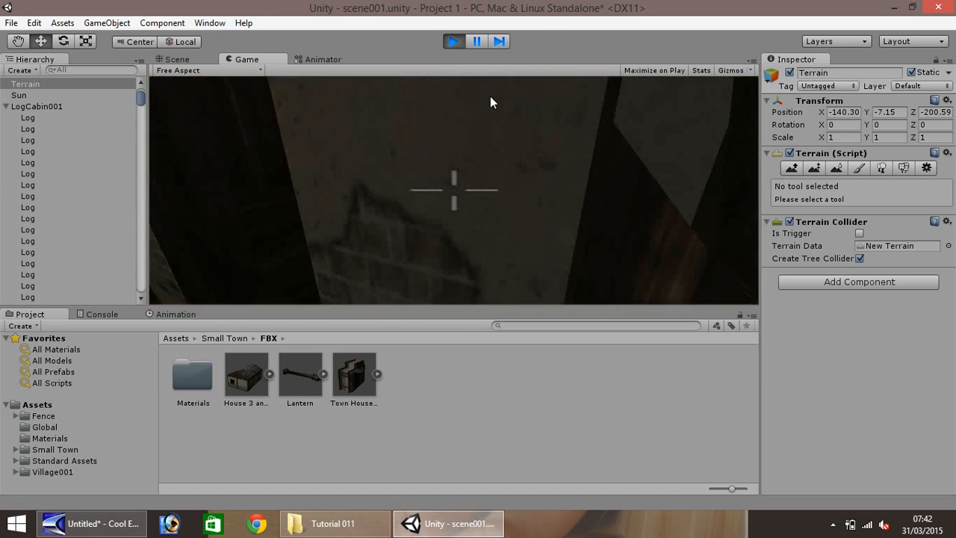
pyautogui.press('w')
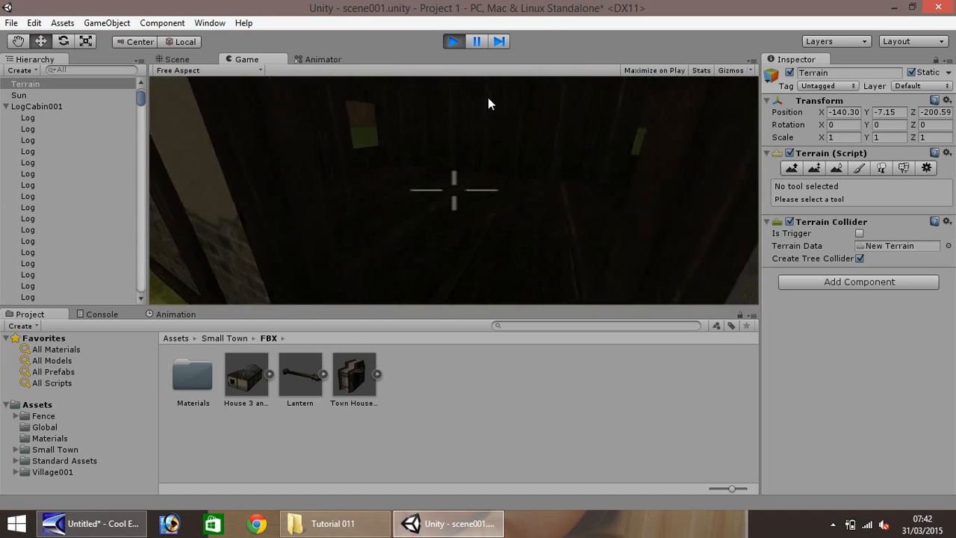
pyautogui.press('w')
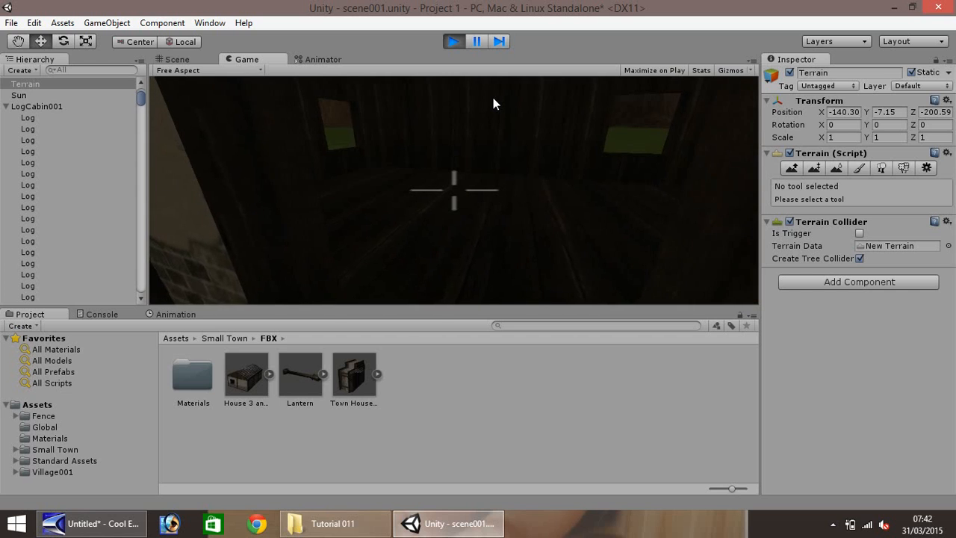
pyautogui.press('w')
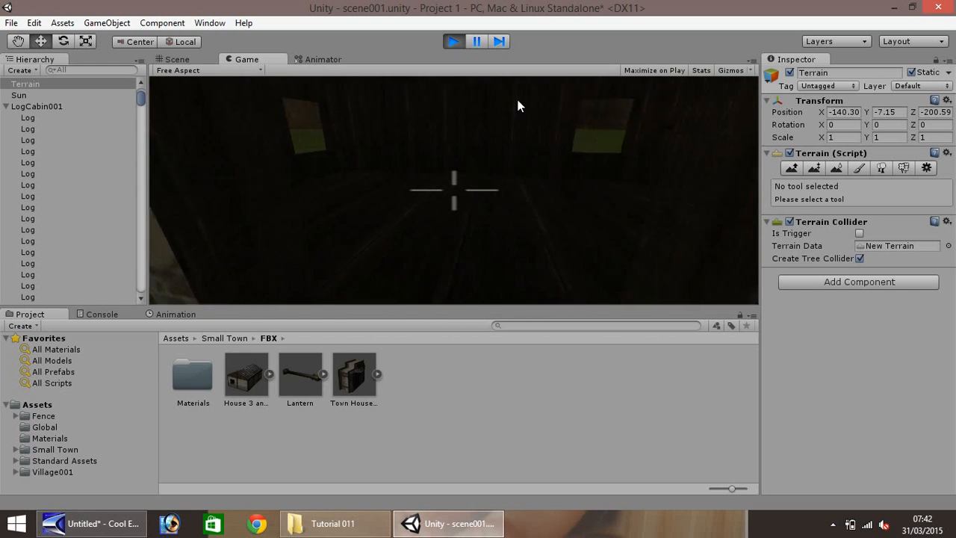
pyautogui.press('s')
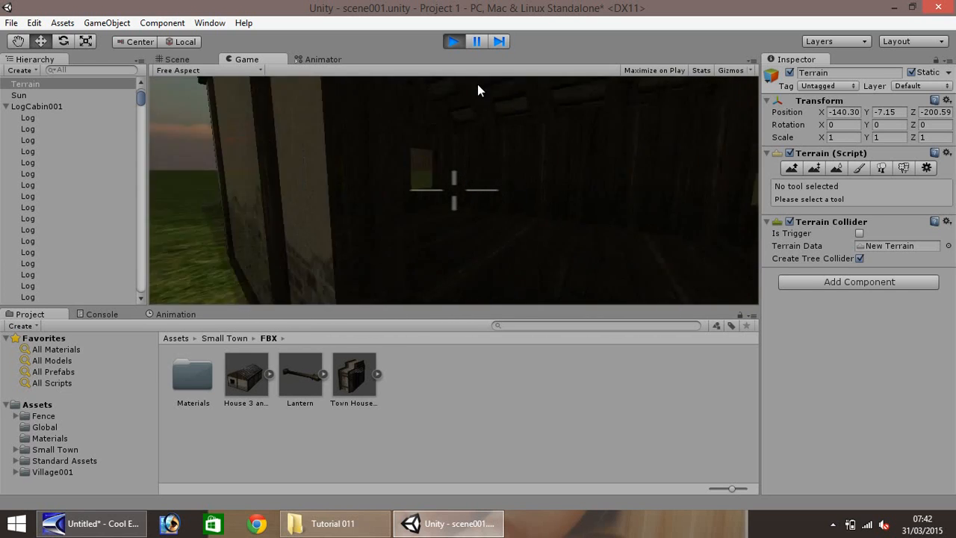
pyautogui.press('s')
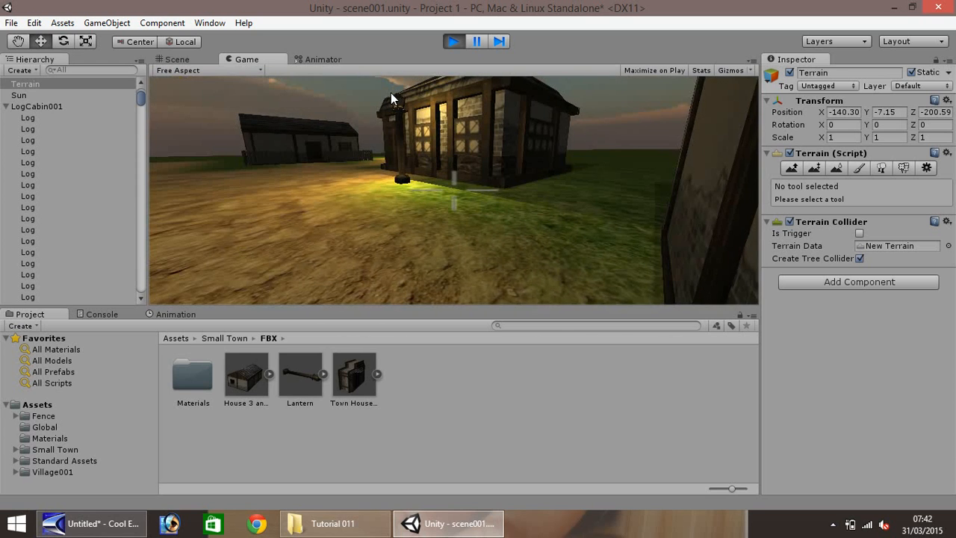
# Test the fenced house's collider by walking the player up to its front door, and exit play mode to the Scene view.
pyautogui.press('a')
pyautogui.press('w')
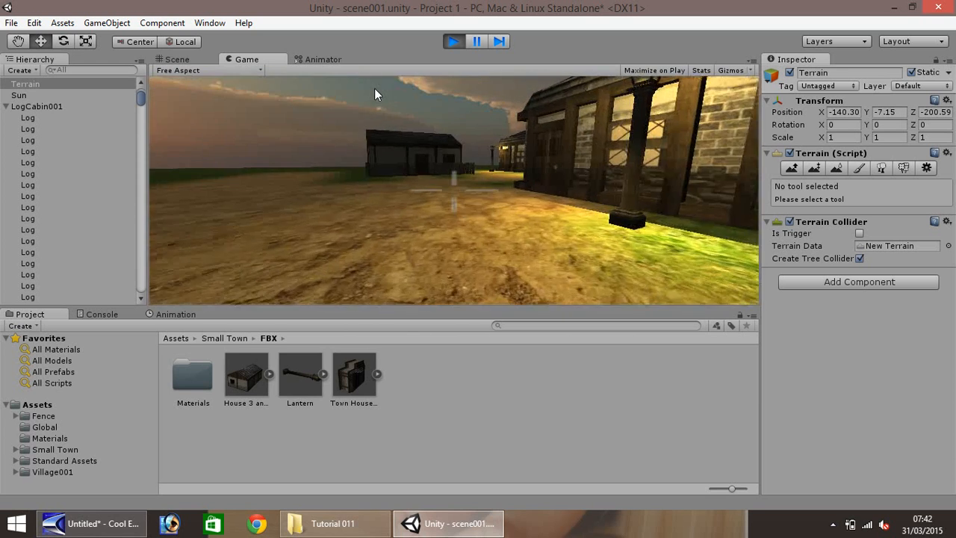
pyautogui.press('w')
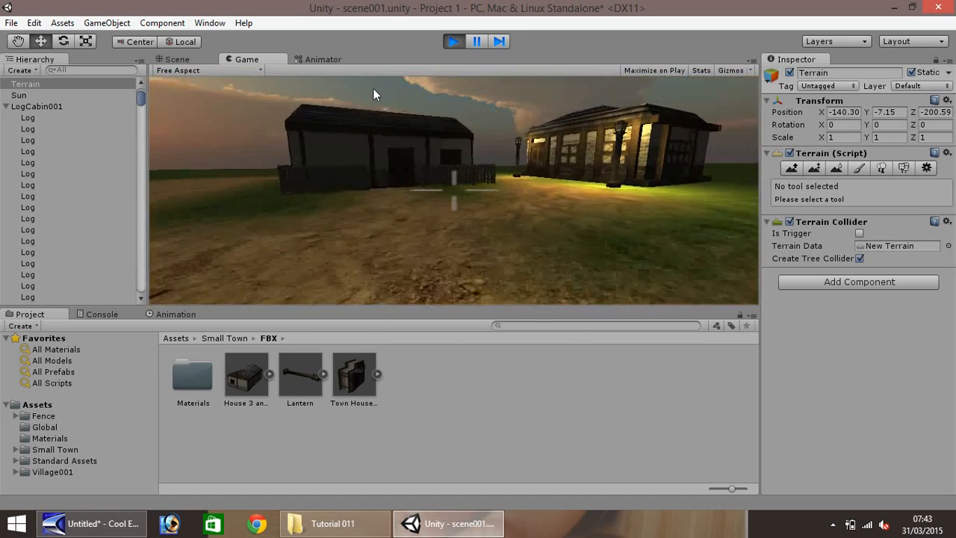
pyautogui.press('w')
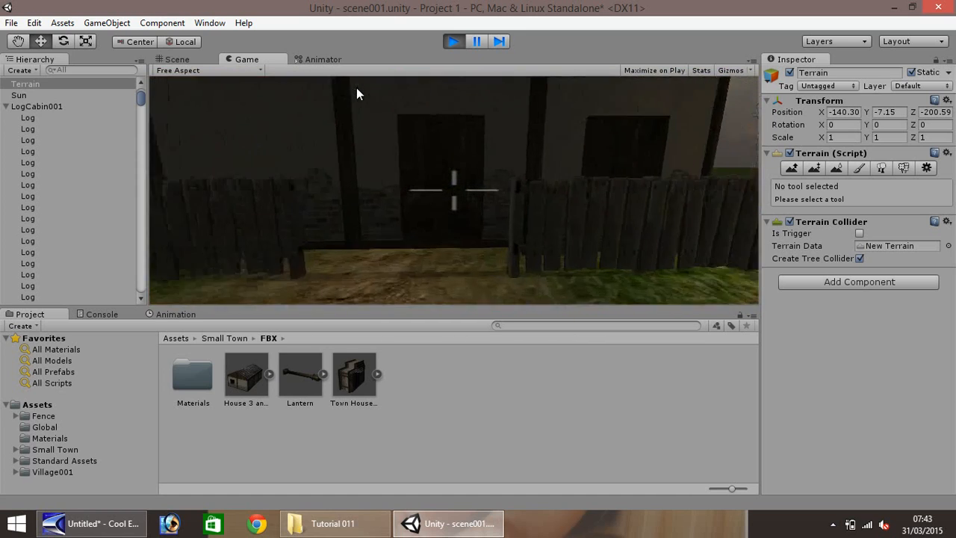
pyautogui.press('s')
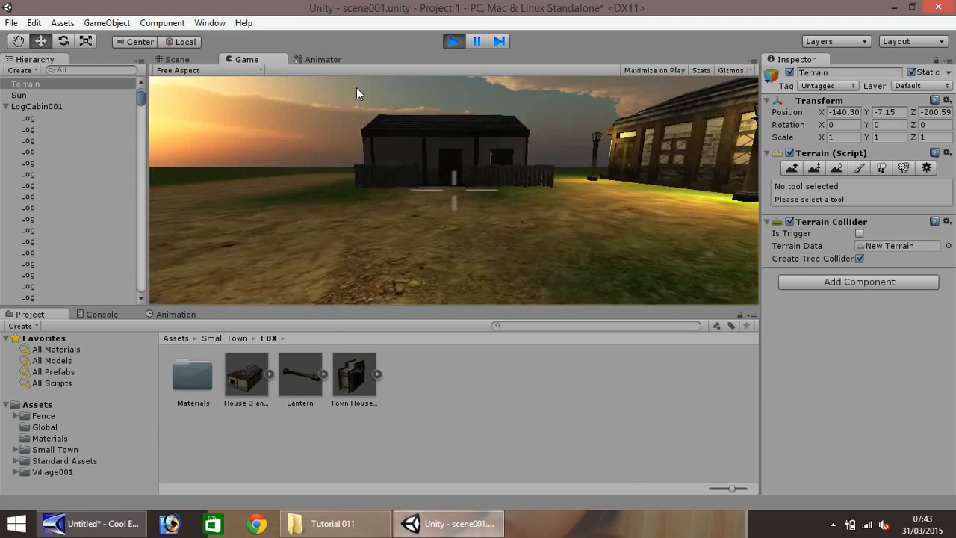
pyautogui.click(458, 41)
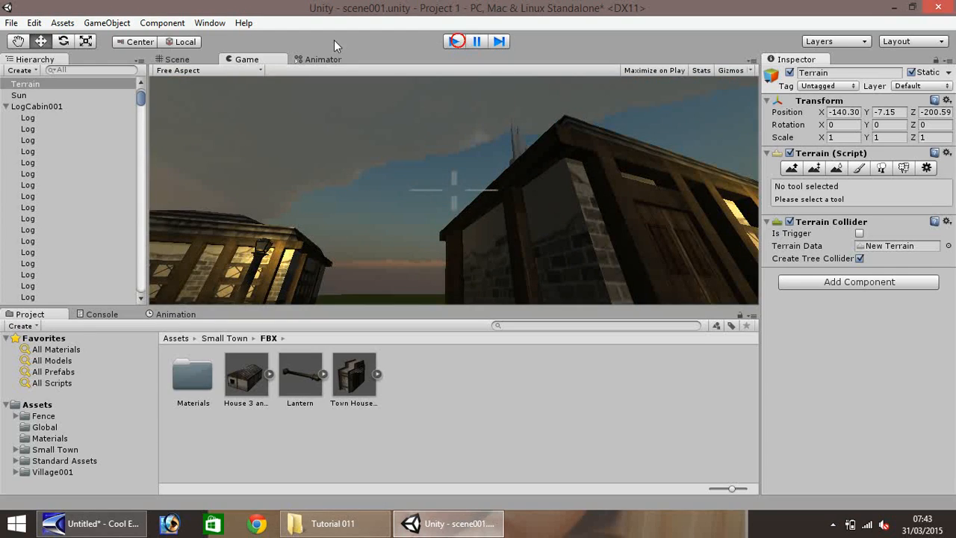
pyautogui.click(182, 61)
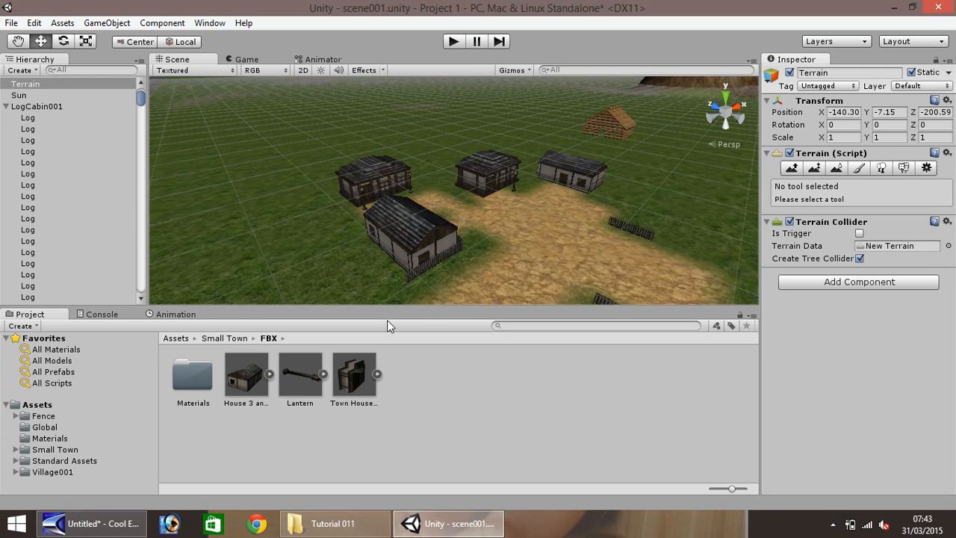
# Examine the doorway and window openings of the unfenced House 3 and Roof up close in the Scene view.
pyautogui.scroll(-2, 547, 194)
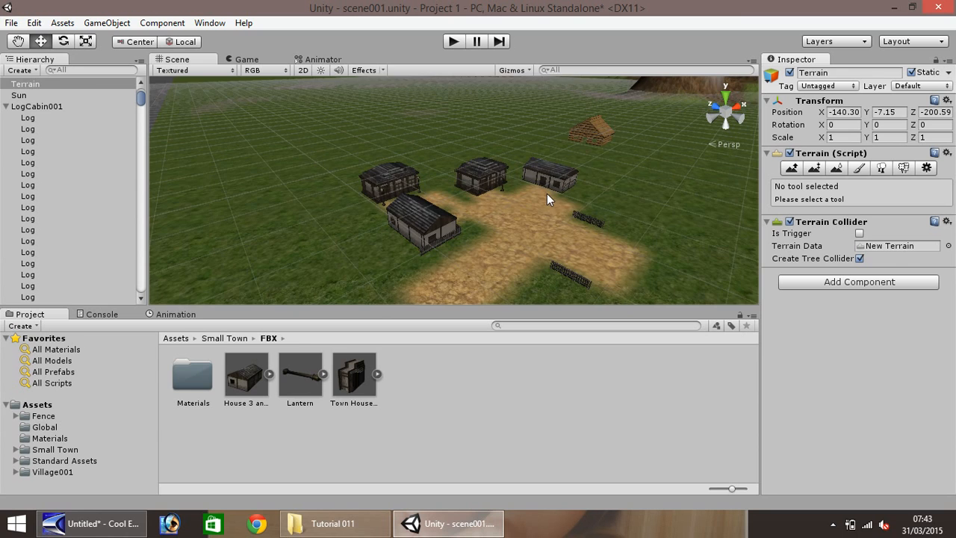
pyautogui.scroll(-2, 547, 193)
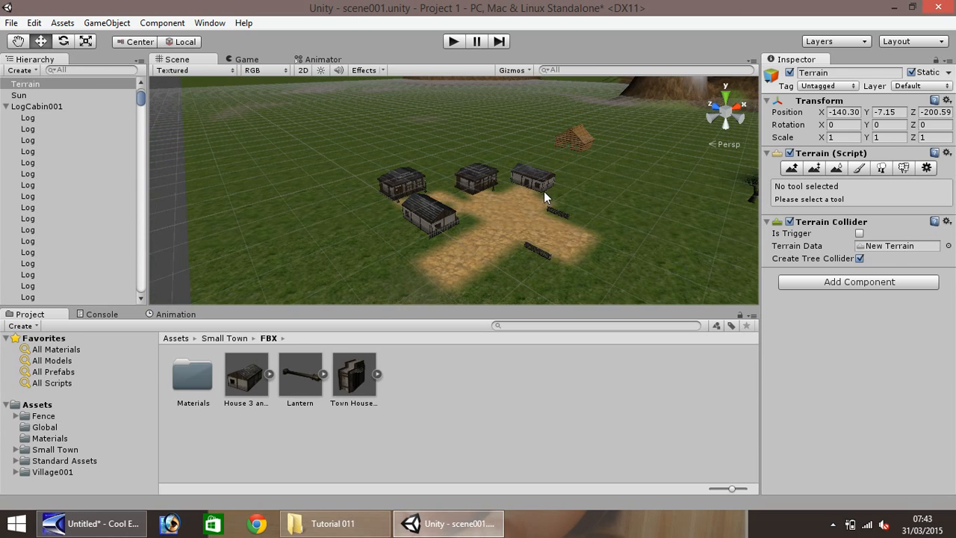
pyautogui.press('q')
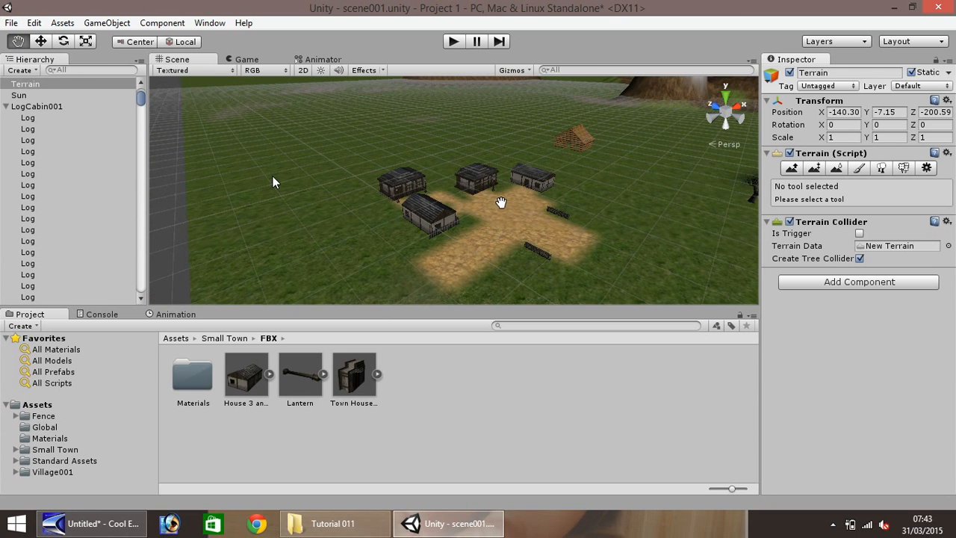
pyautogui.moveTo(501, 202); pyautogui.dragTo(477, 204)
pyautogui.scroll(5, 477, 205)
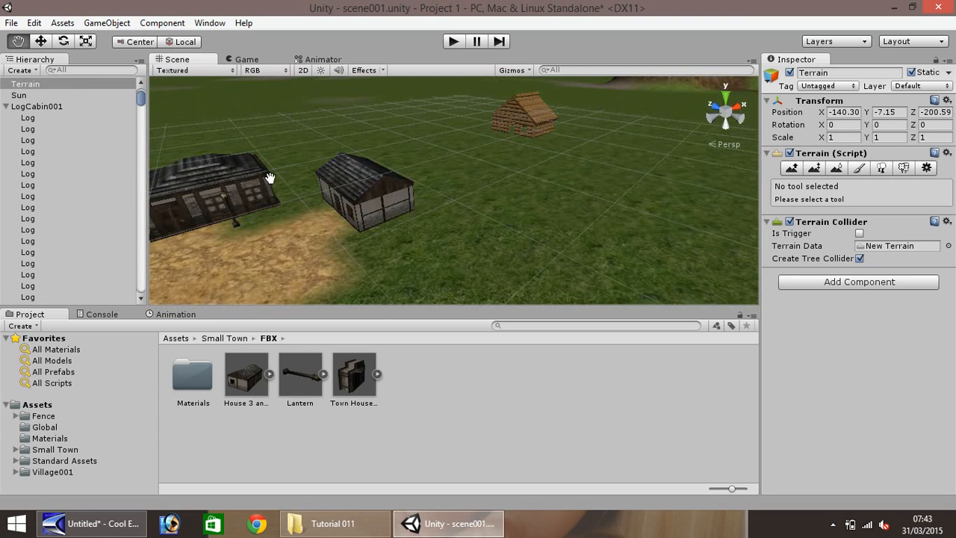
pyautogui.moveTo(270, 178); pyautogui.dragTo(572, 189)
pyautogui.scroll(5, 403, 189)
pyautogui.scroll(5, 540, 213)
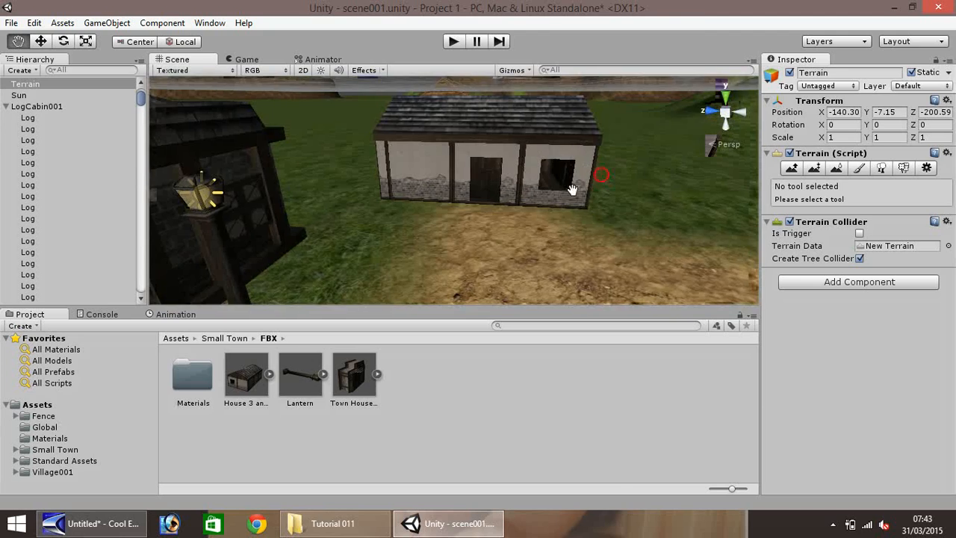
pyautogui.scroll(4, 593, 196)
pyautogui.scroll(4, 593, 195)
pyautogui.moveTo(580, 237); pyautogui.dragTo(540, 235)
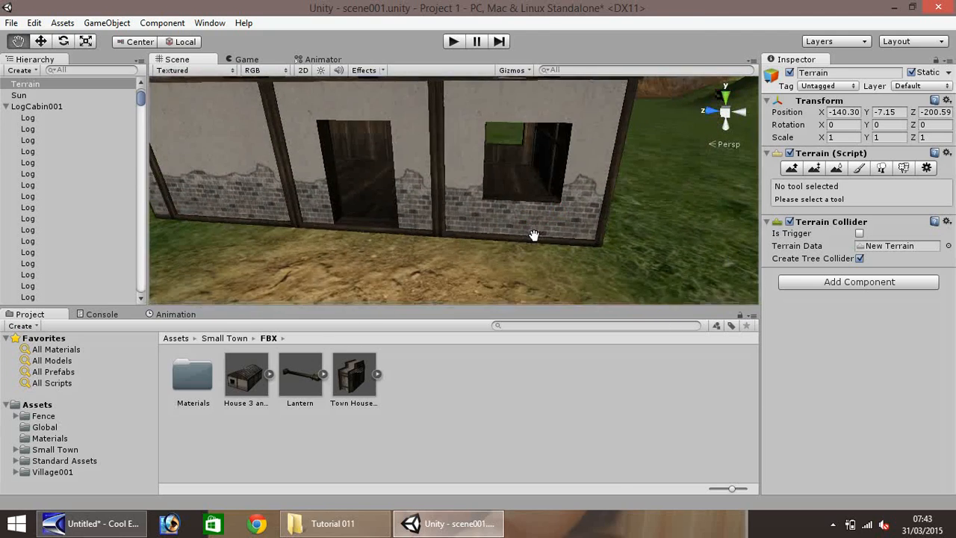
pyautogui.scroll(-5, 540, 235)
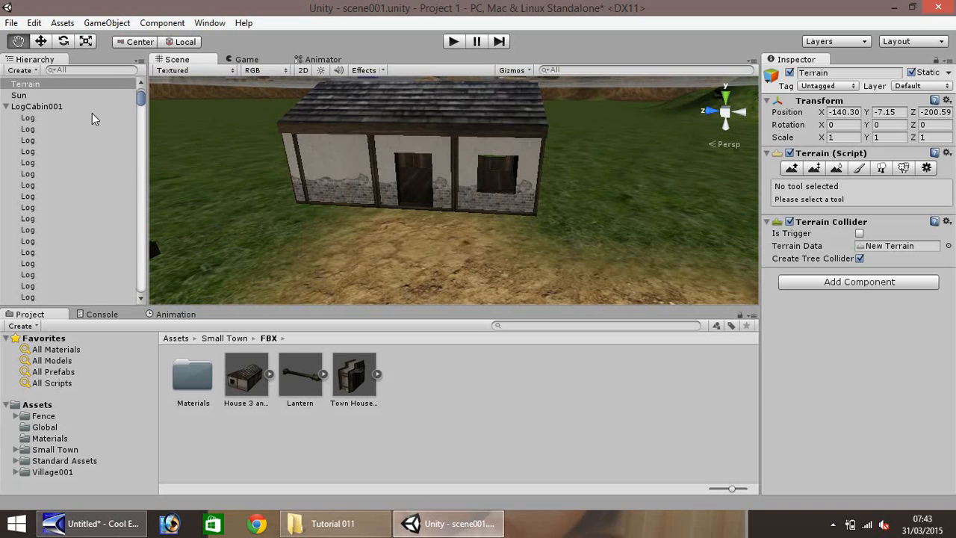
# Collapse the LogCabin001 group in the hierarchy, and select and expand the Village002 group.
pyautogui.click(7, 109)
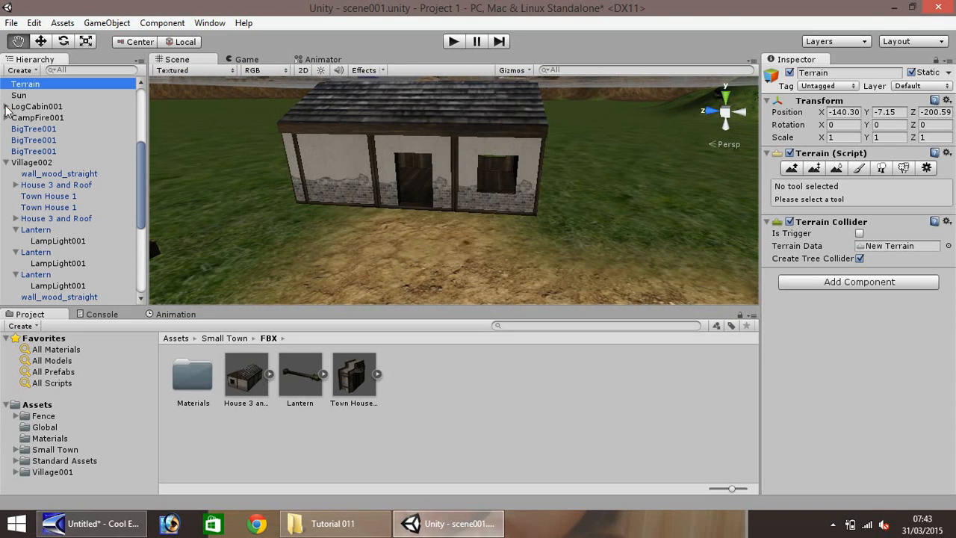
pyautogui.scroll(4, 10, 170)
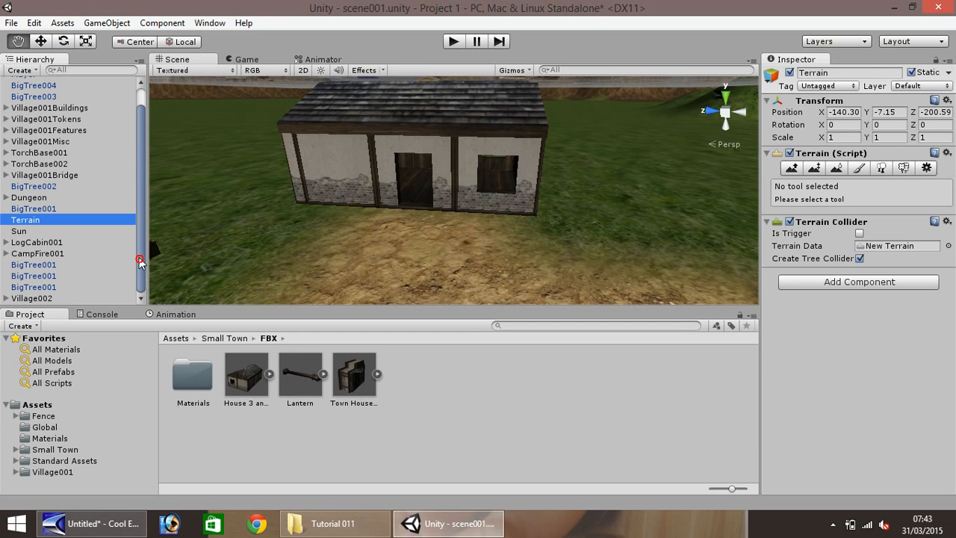
pyautogui.moveTo(139, 260); pyautogui.dragTo(153, 278)
pyautogui.click(32, 298)
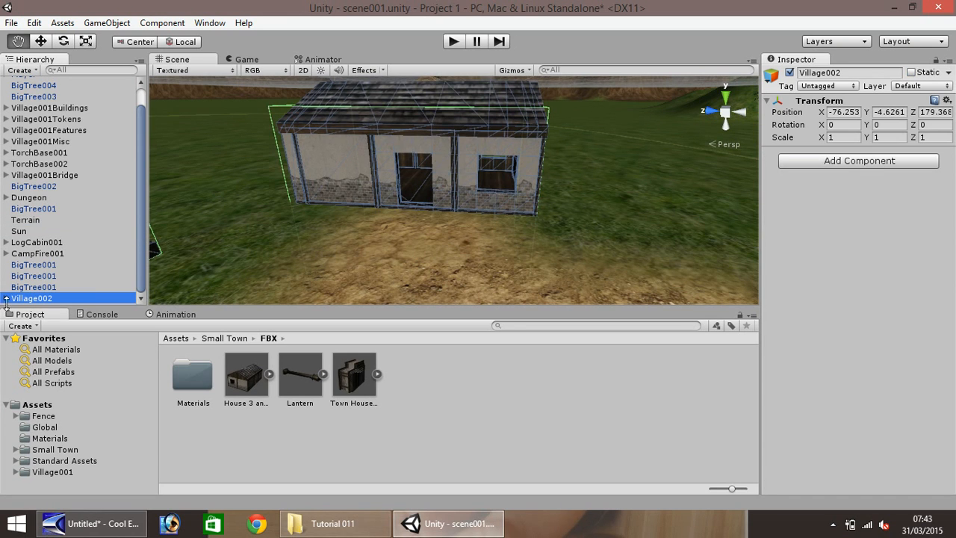
pyautogui.click(6, 298)
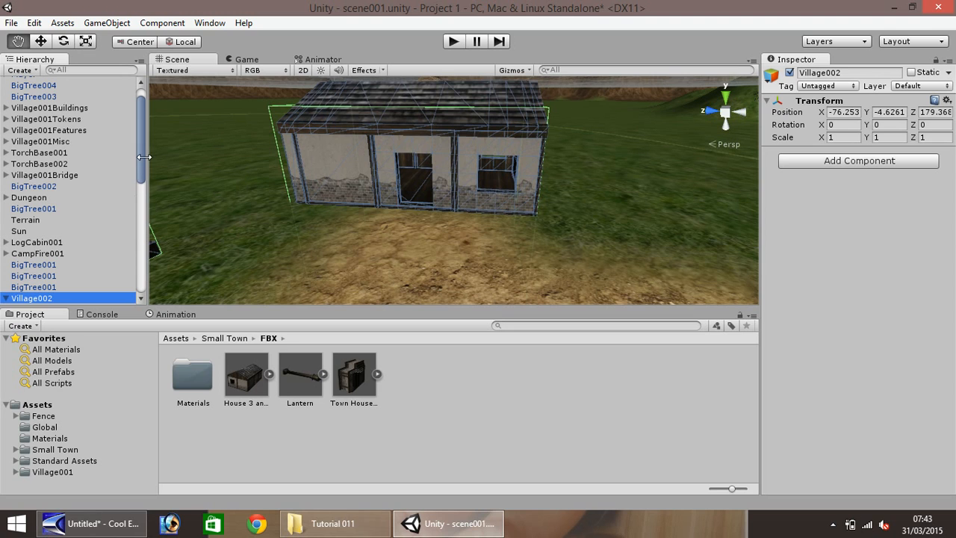
# Create a cube game object in the scene for the village house's doorway.
pyautogui.moveTo(141, 150); pyautogui.dragTo(359, 193)
pyautogui.click(53, 142)
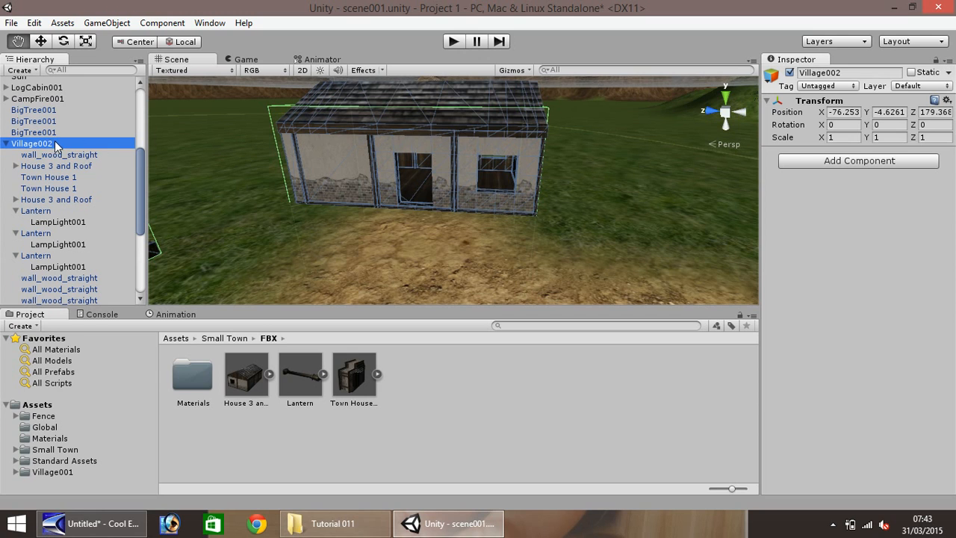
pyautogui.click(39, 155)
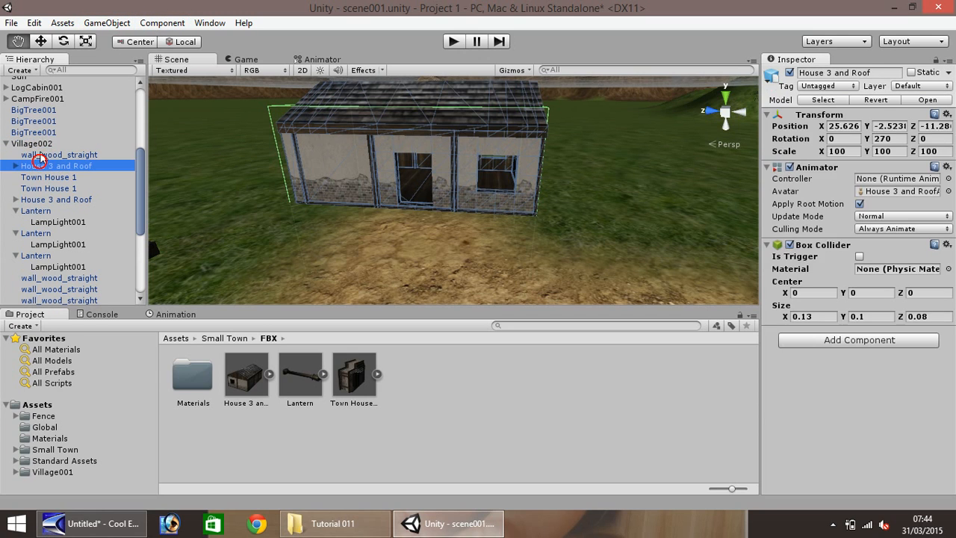
pyautogui.click(39, 142)
pyautogui.click(114, 25)
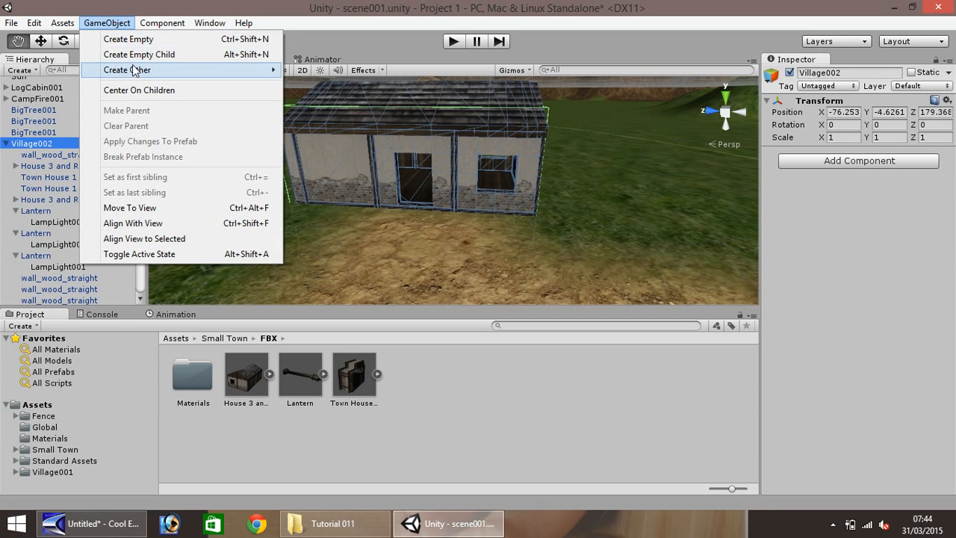
pyautogui.moveTo(148, 70)
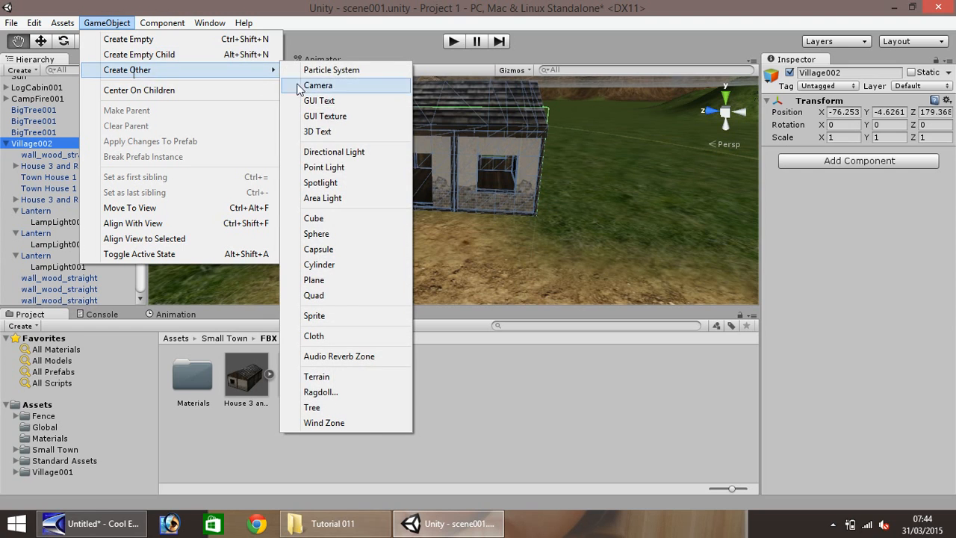
pyautogui.click(315, 218)
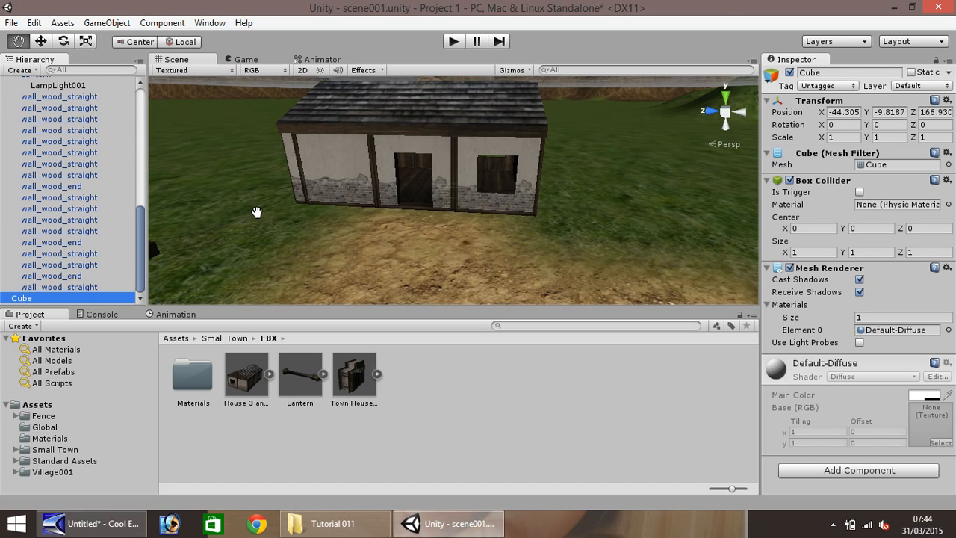
# Frame the new cube in the Scene view and raise it above the terrain, to Y about -2.35.
pyautogui.press('f')
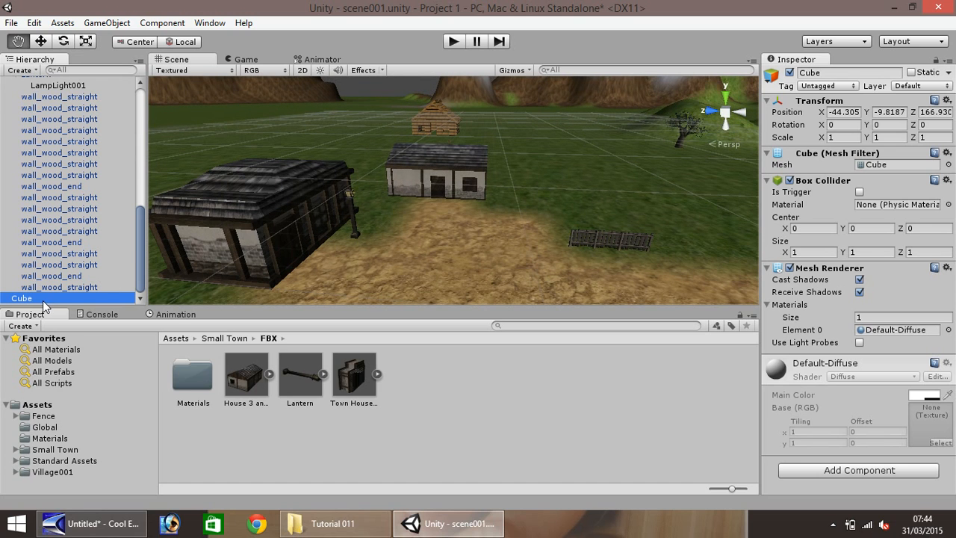
pyautogui.doubleClick(42, 299)
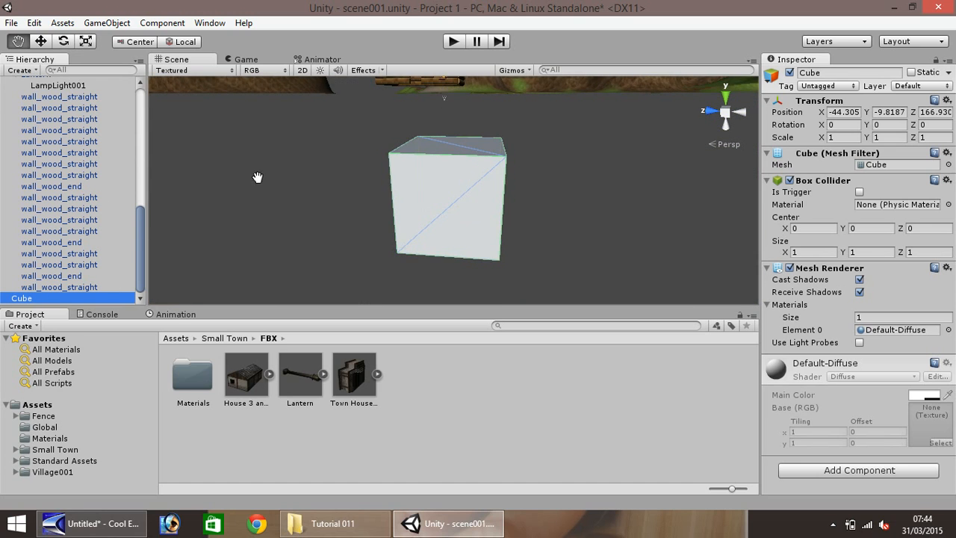
pyautogui.scroll(-5, 262, 175)
pyautogui.click(40, 41)
pyautogui.scroll(-10, 311, 163)
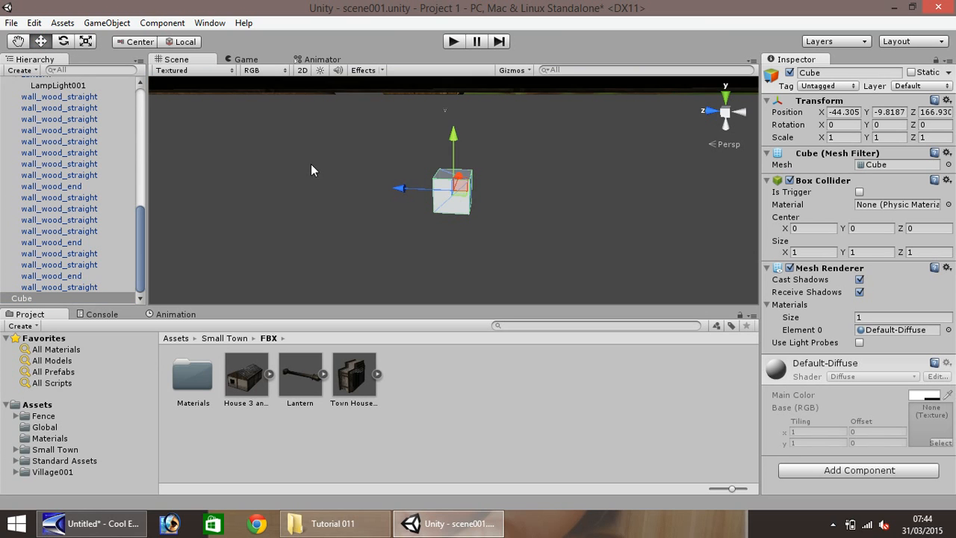
pyautogui.scroll(-3, 436, 152)
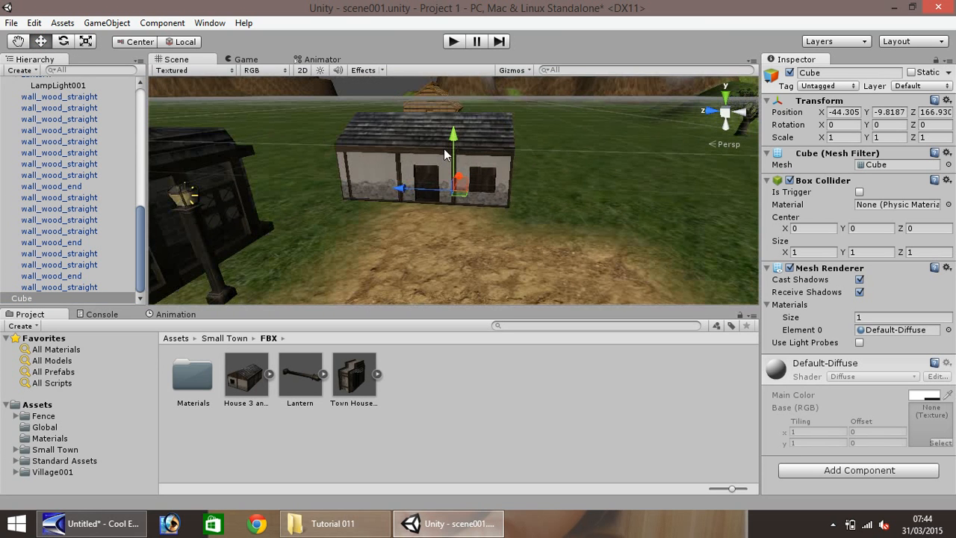
pyautogui.moveTo(450, 104)
pyautogui.mouseDown()
pyautogui.moveTo(446, 77)
pyautogui.moveTo(460, 104)
pyautogui.mouseUp()
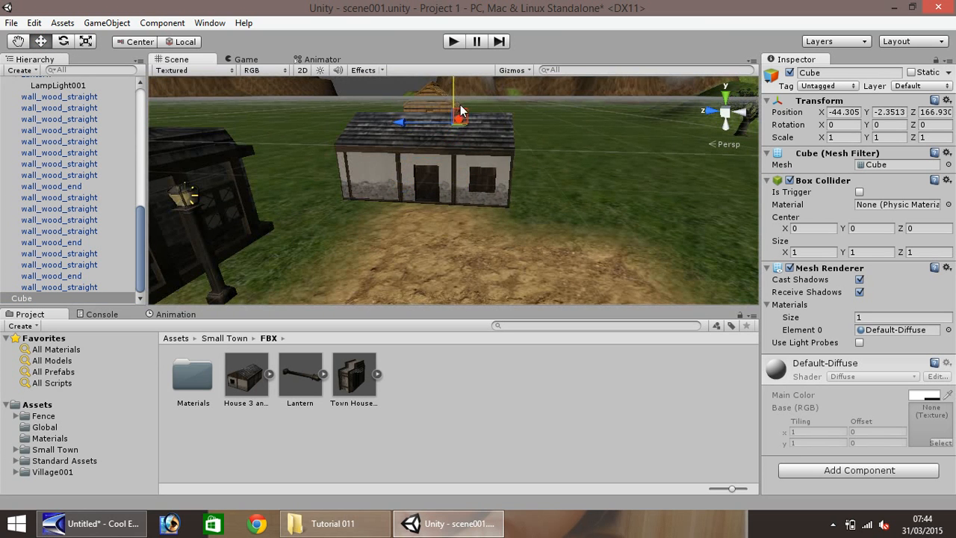
# Reselect the cube and move it along the X axis to the front of the unfenced house, at X about -58.8.
pyautogui.click(412, 173)
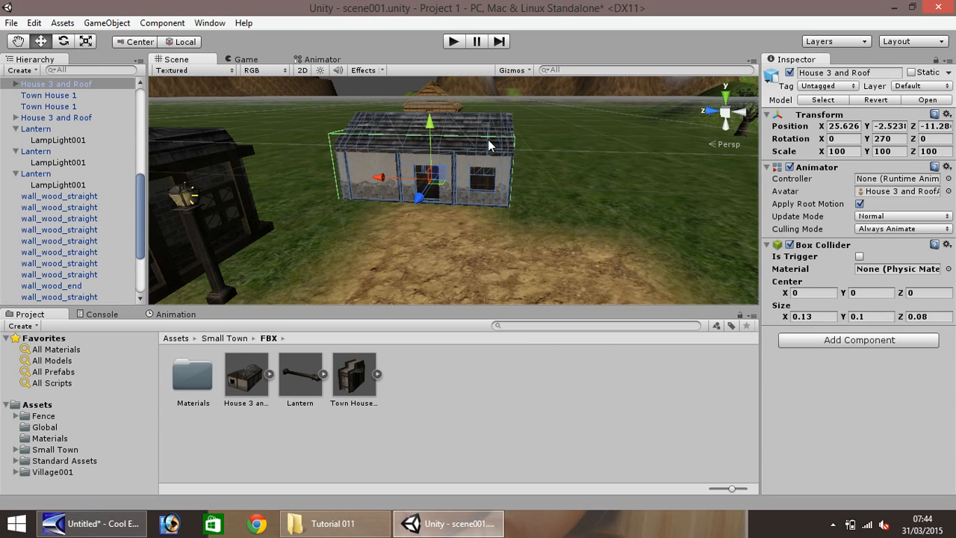
pyautogui.click(539, 165)
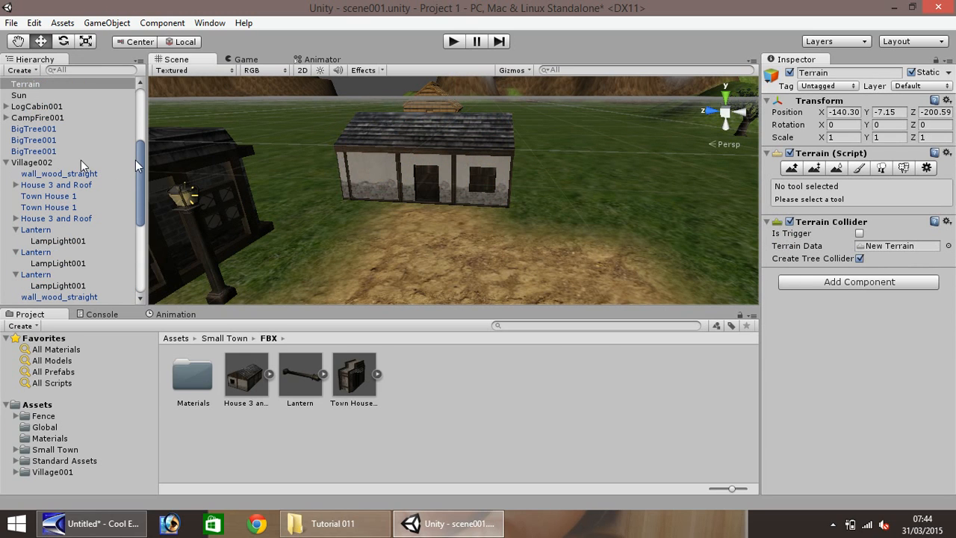
pyautogui.moveTo(140, 171); pyautogui.dragTo(139, 254)
pyautogui.click(64, 295)
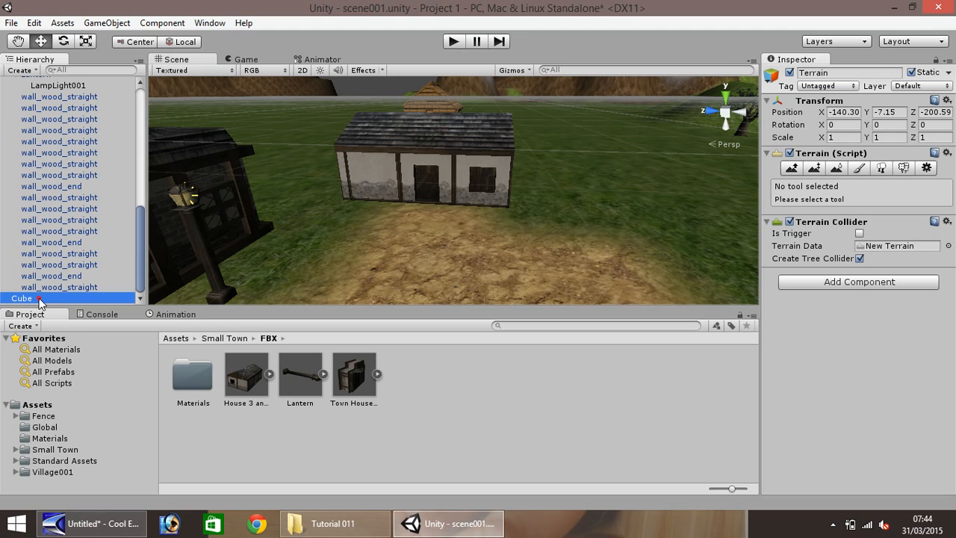
pyautogui.click(17, 41)
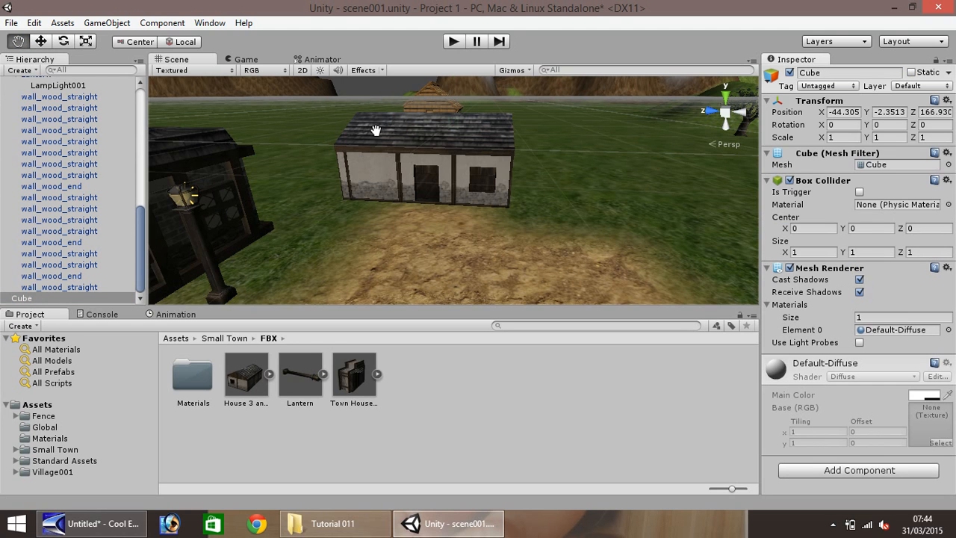
pyautogui.moveTo(375, 129); pyautogui.dragTo(267, 173)
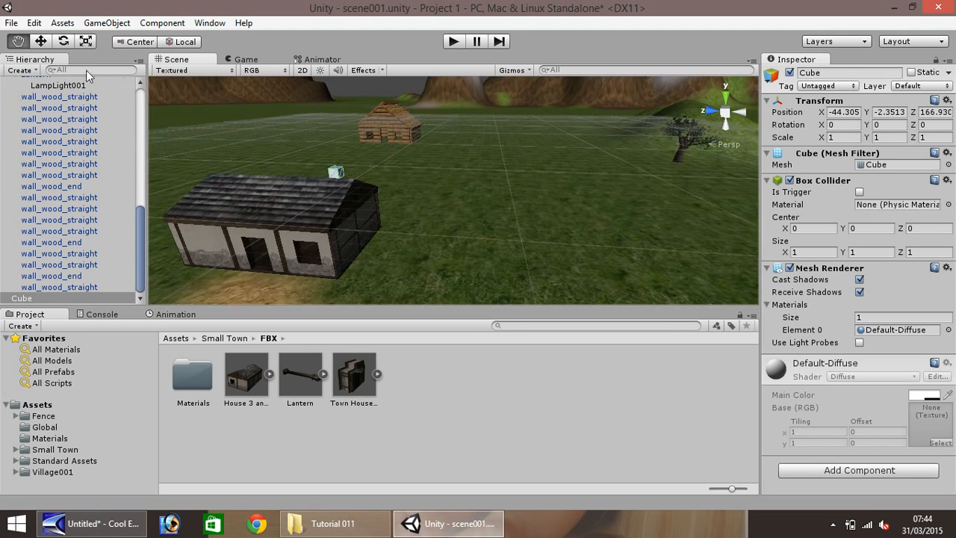
pyautogui.click(41, 42)
pyautogui.moveTo(361, 160); pyautogui.dragTo(115, 173)
# Lower the cube to Y about -6.58 and place it at the foot of the doorway, at X about -54.24 and Z about 167.5.
pyautogui.click(16, 42)
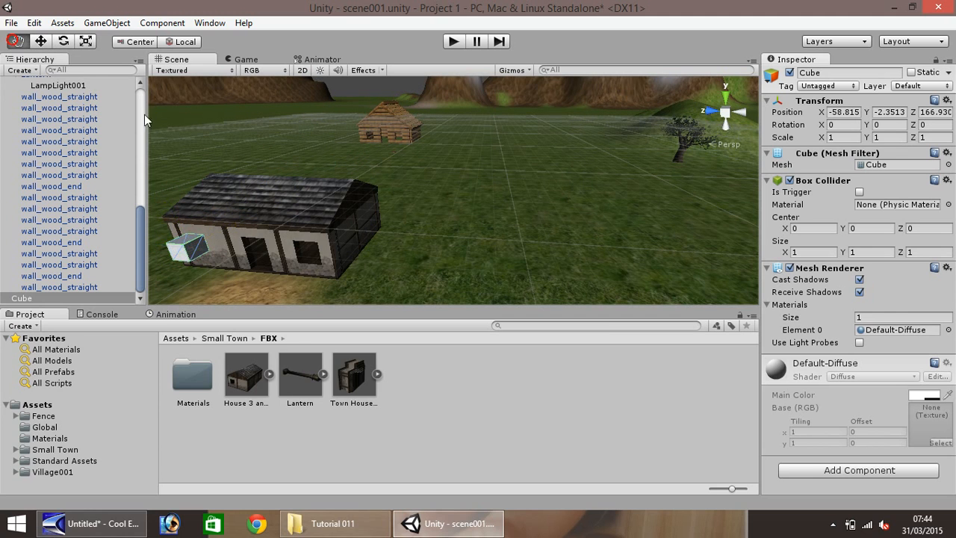
pyautogui.moveTo(224, 166); pyautogui.dragTo(357, 146)
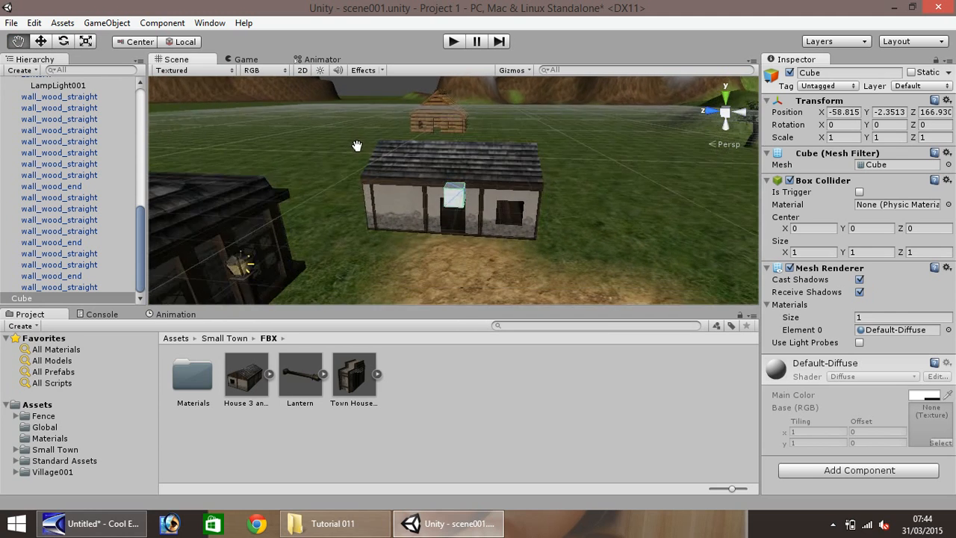
pyautogui.click(40, 41)
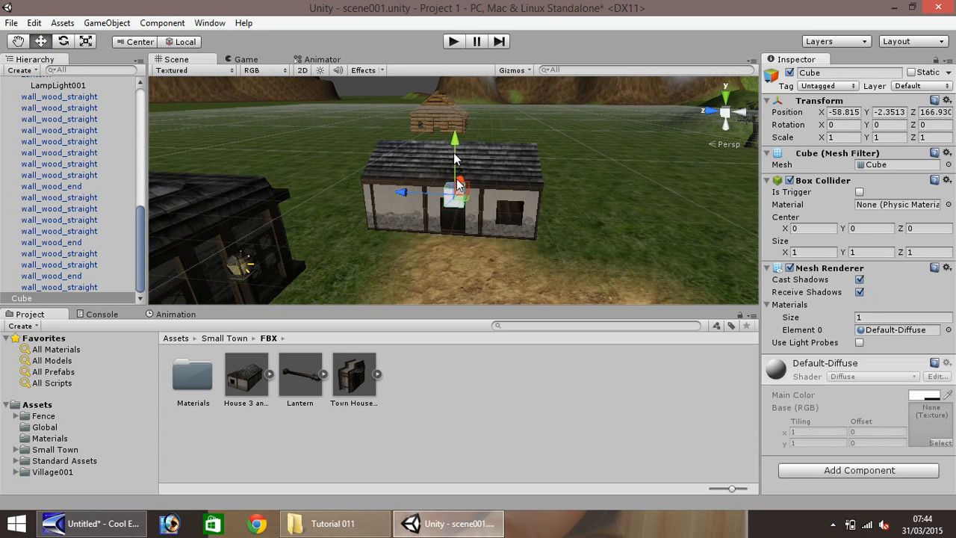
pyautogui.moveTo(456, 159); pyautogui.dragTo(444, 230)
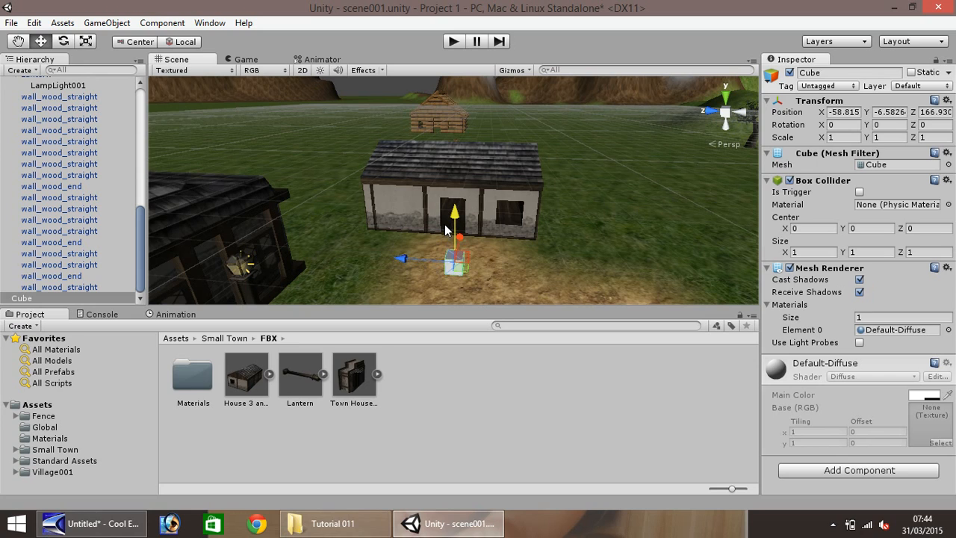
pyautogui.moveTo(411, 259); pyautogui.dragTo(475, 222)
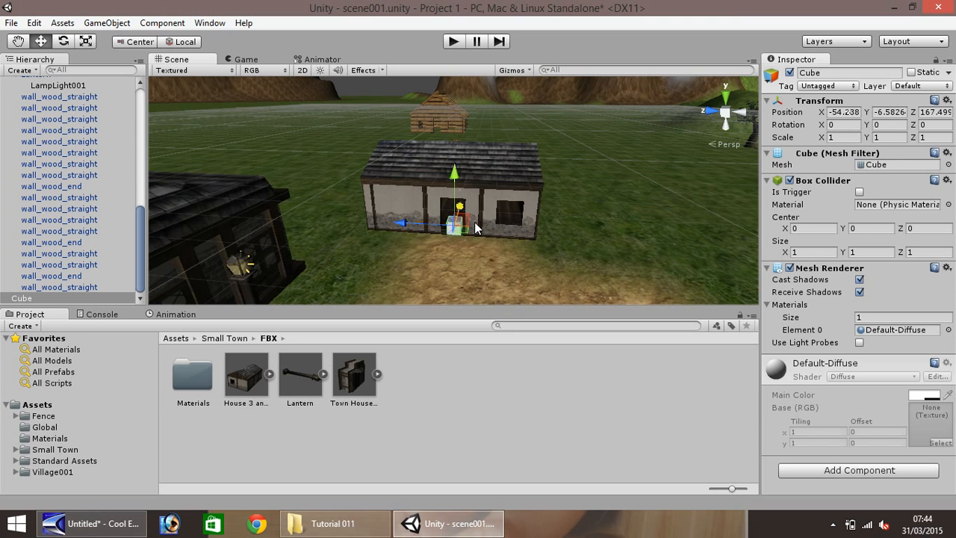
# Rename the cube in the doorway as VillageDoor001.
pyautogui.scroll(3, 474, 222)
pyautogui.scroll(2, 471, 226)
pyautogui.click(18, 42)
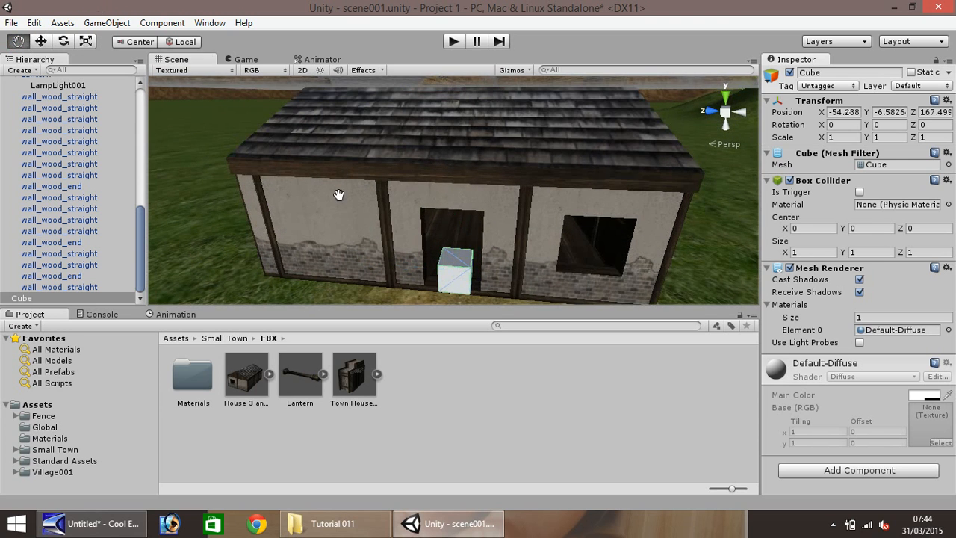
pyautogui.moveTo(340, 196); pyautogui.dragTo(324, 176)
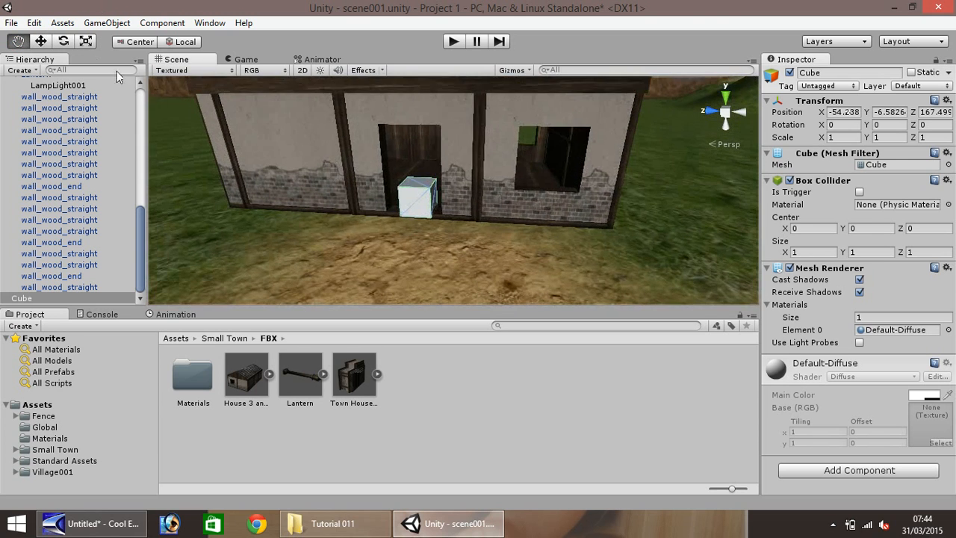
pyautogui.click(46, 43)
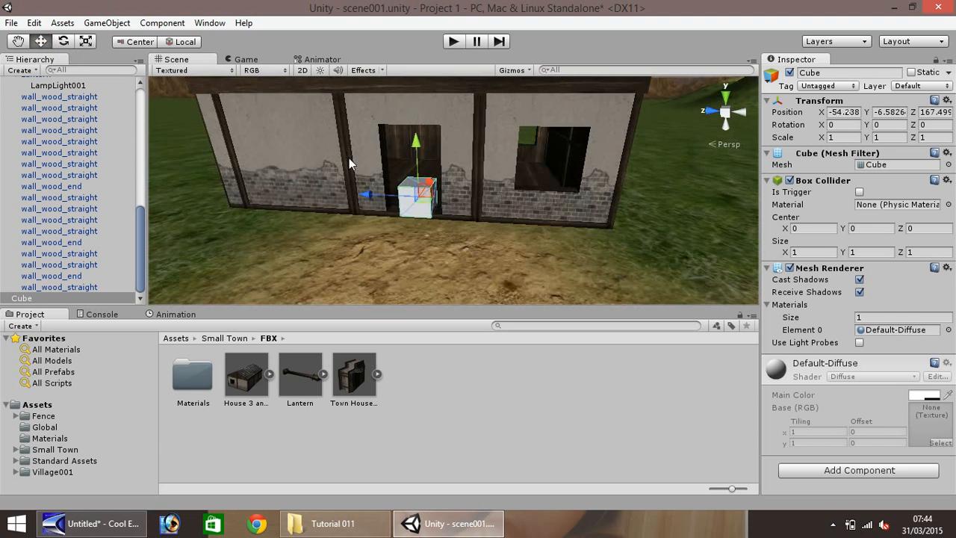
pyautogui.rightClick(30, 300)
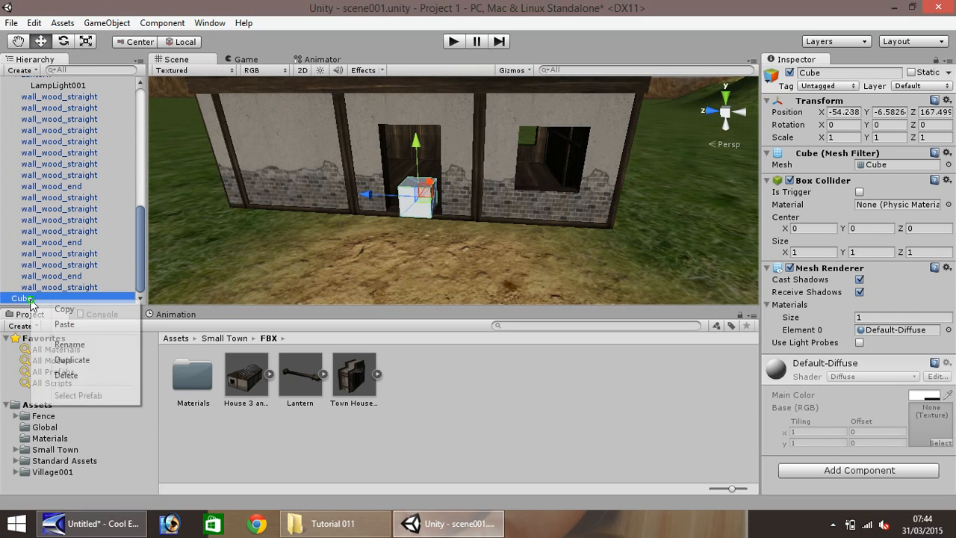
pyautogui.click(90, 346)
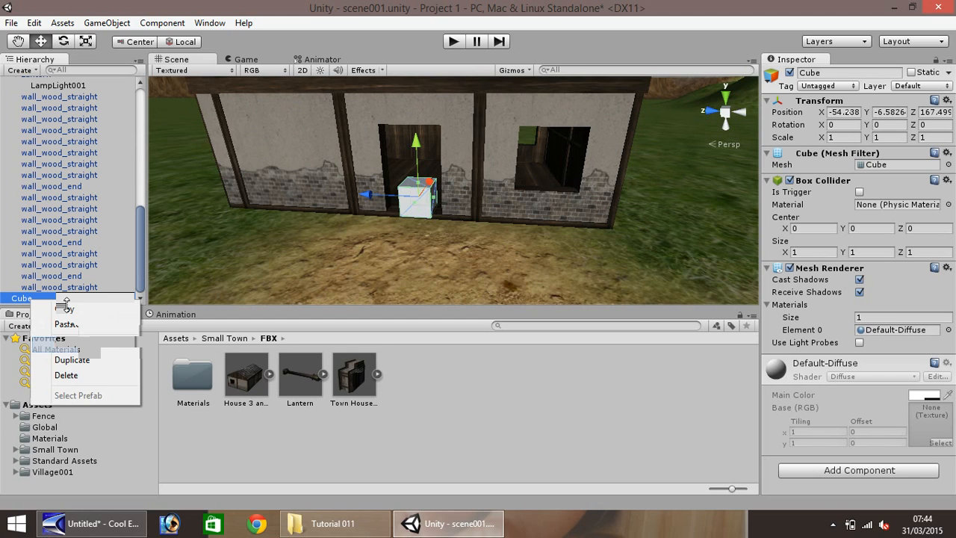
pyautogui.write('VillageDoor001')
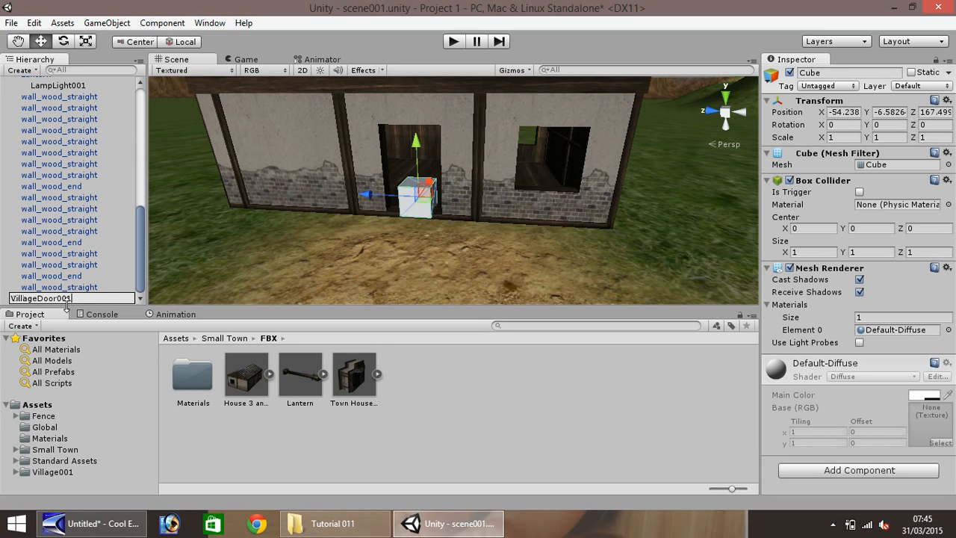
pyautogui.press('Return')
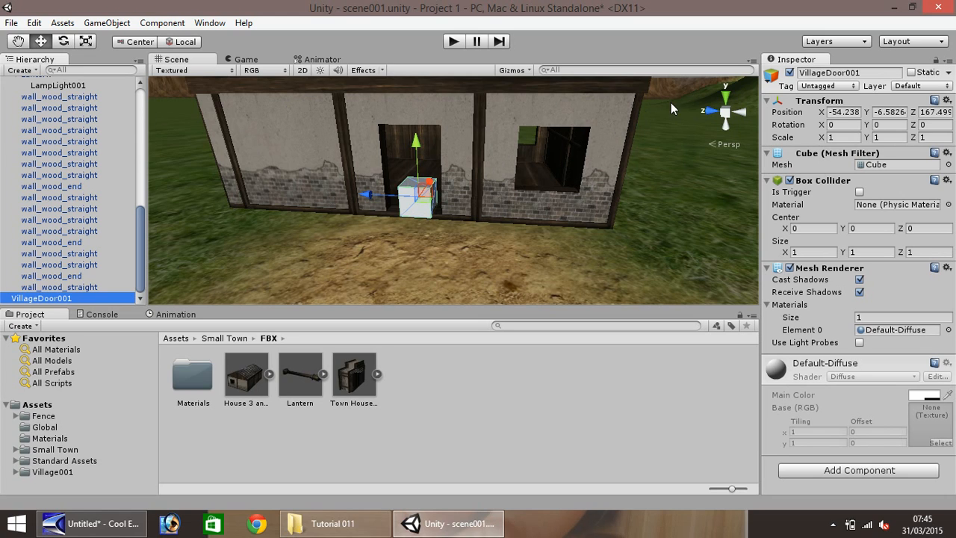
# Set the door's X scale to 0.25 and shift it toward the front of the wall, to X about -54.63.
pyautogui.click(838, 138)
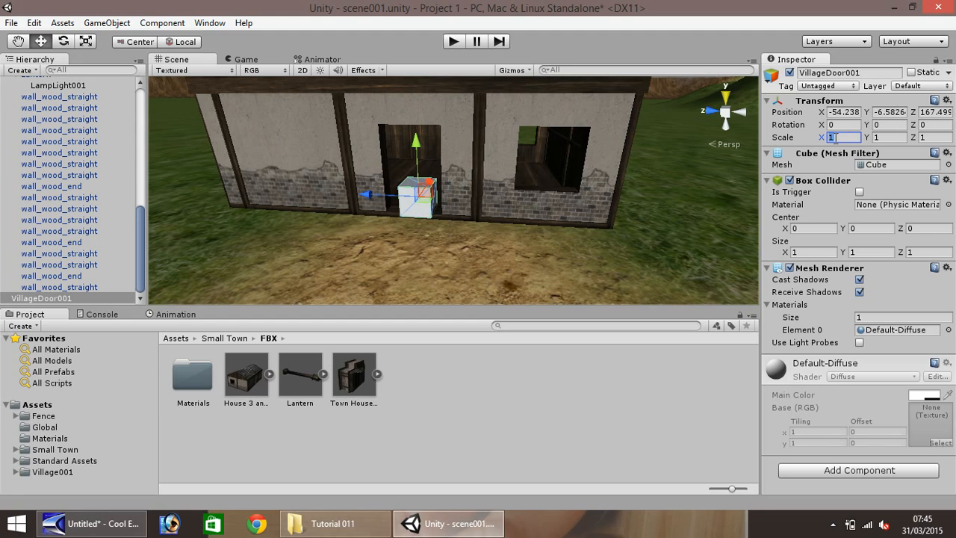
pyautogui.write('.25')
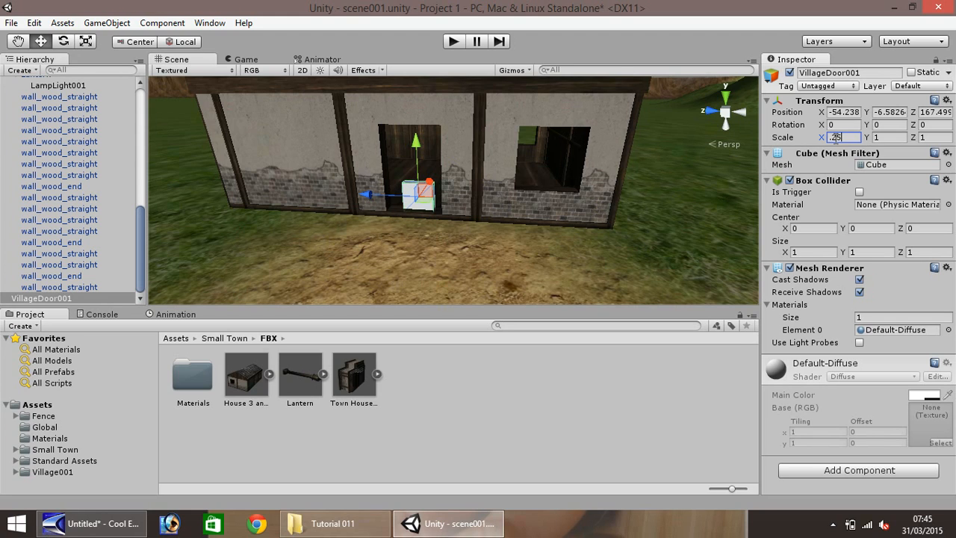
pyautogui.moveTo(431, 185); pyautogui.dragTo(421, 184)
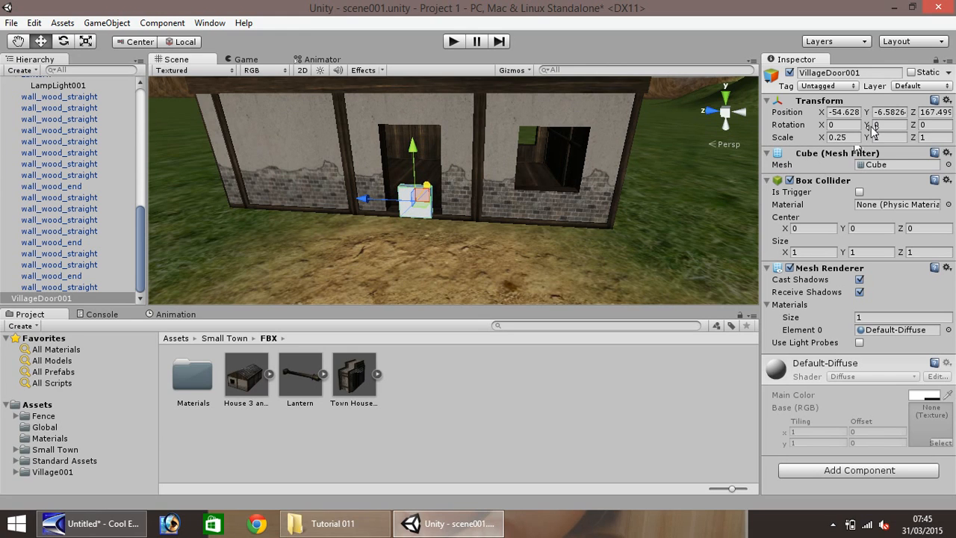
# Set the door's Z scale to 1.75 and align it sideways with the opening, at Z about 167.57.
pyautogui.click(932, 137)
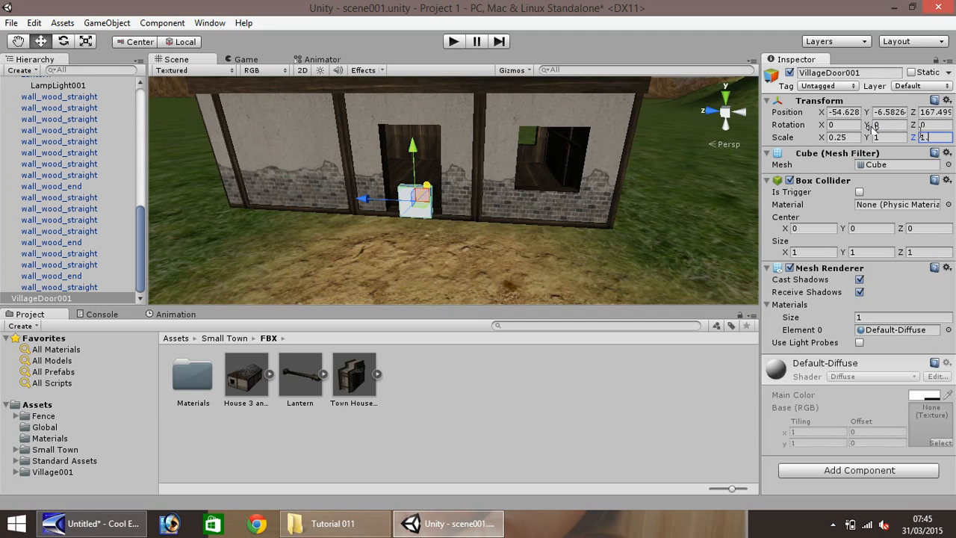
pyautogui.write('.75')
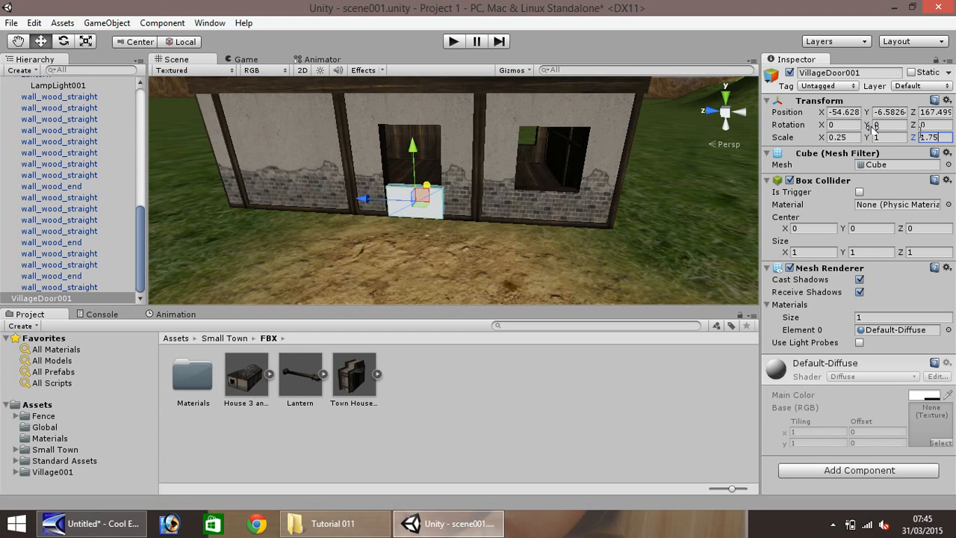
pyautogui.moveTo(381, 200); pyautogui.dragTo(378, 201)
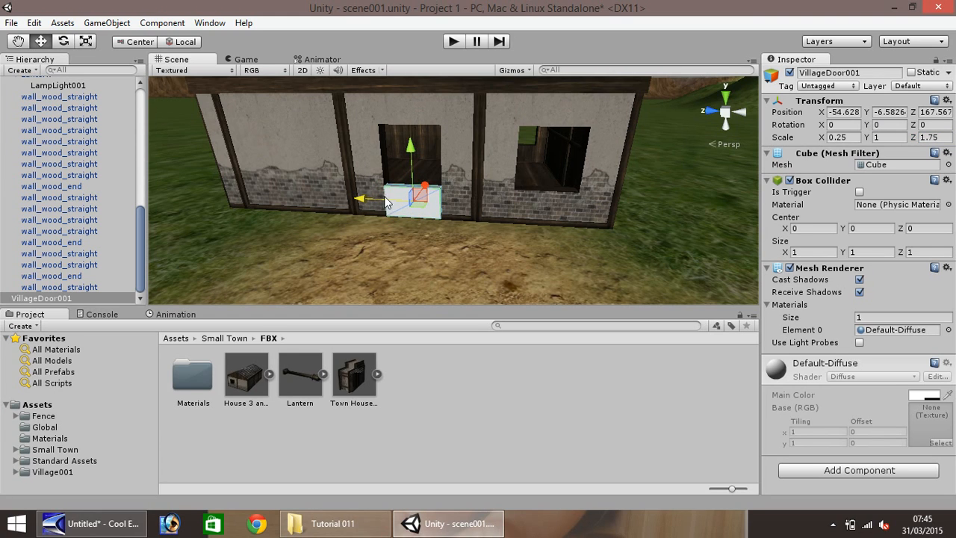
# Raise the door to Y about -5.64 and set its Y scale to 3 to cover the doorway.
pyautogui.moveTo(412, 172); pyautogui.dragTo(413, 144)
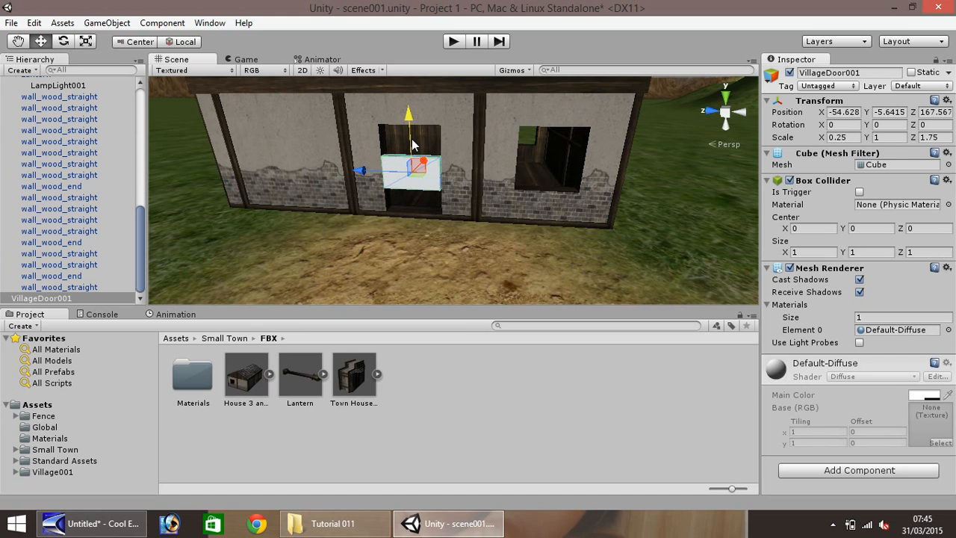
pyautogui.click(889, 136)
pyautogui.write('3')
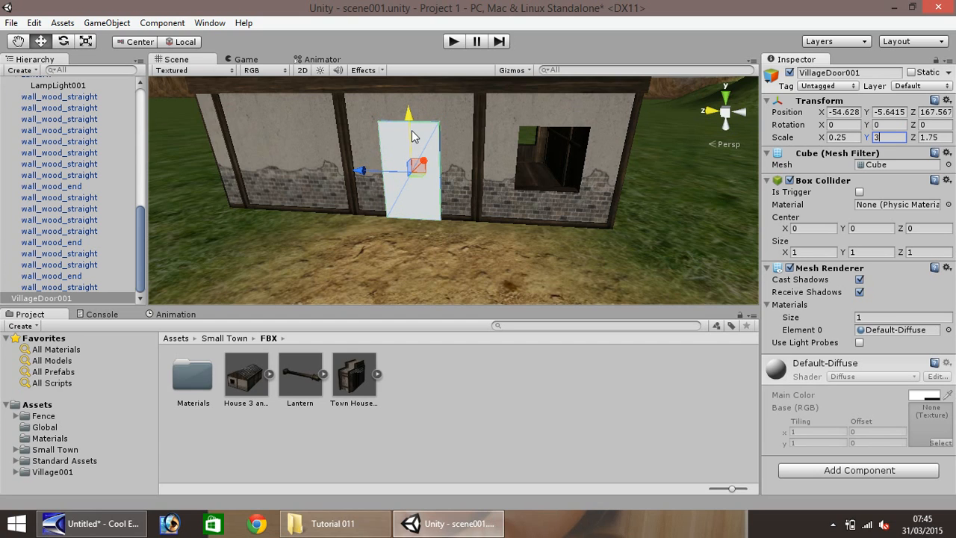
# Fit the door with a Y scale of 2.9 at Y about -5.71 and parent it to the group holding the wall_wood pieces.
pyautogui.moveTo(410, 129)
pyautogui.mouseDown()
pyautogui.moveTo(410, 139)
pyautogui.moveTo(410, 128)
pyautogui.mouseUp()
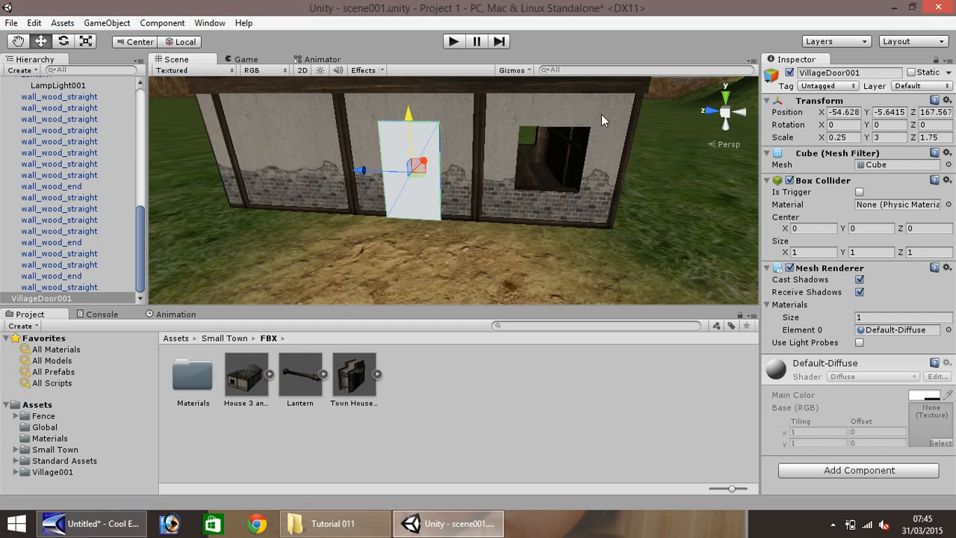
pyautogui.click(897, 136)
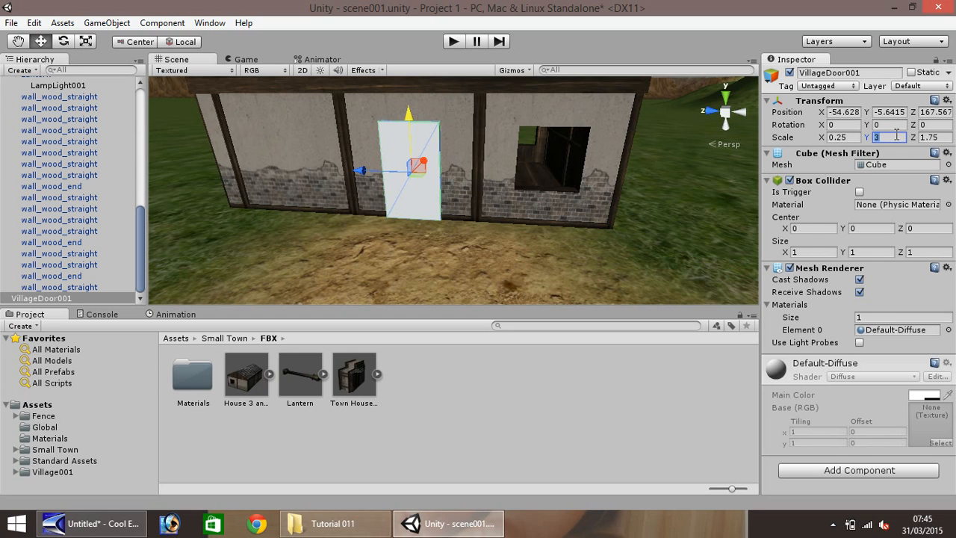
pyautogui.write('2.9')
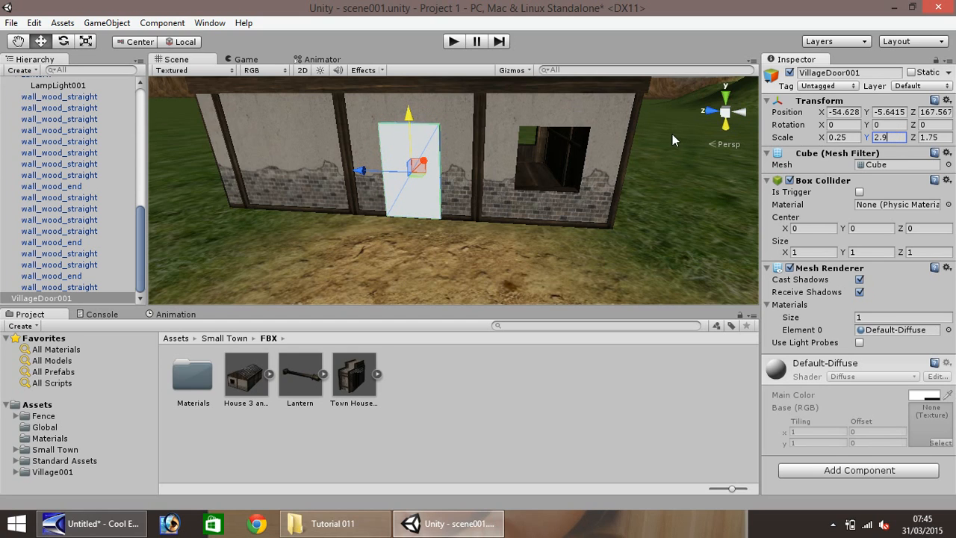
pyautogui.moveTo(410, 136); pyautogui.dragTo(407, 134)
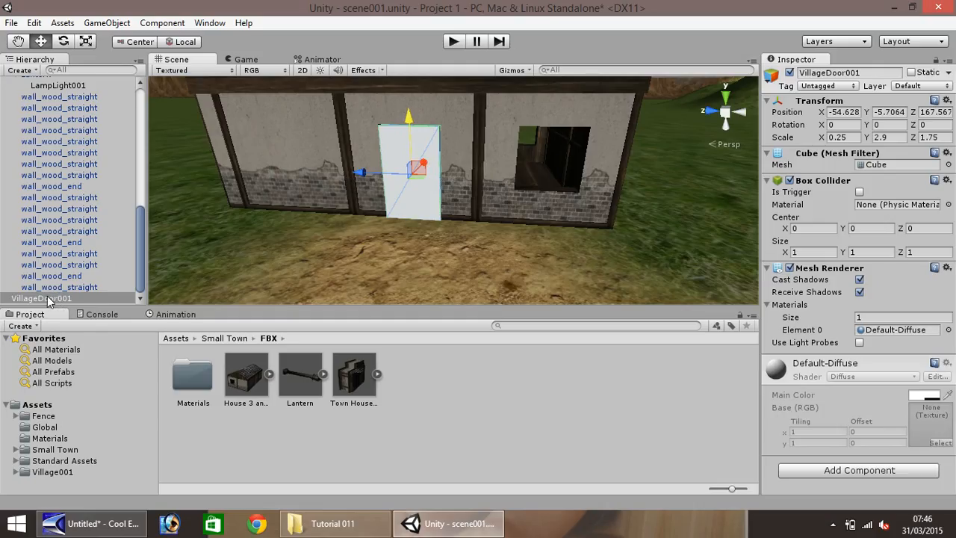
pyautogui.moveTo(47, 297); pyautogui.dragTo(33, 157)
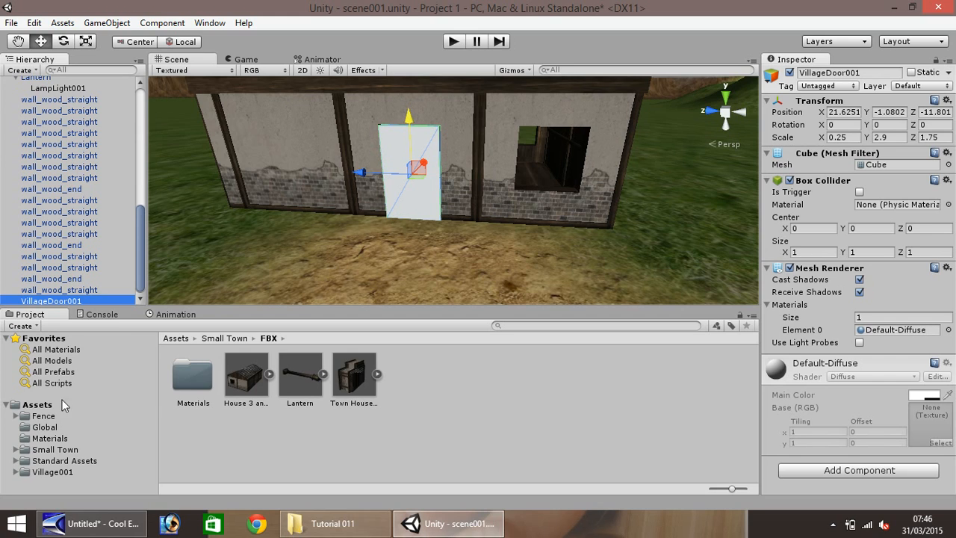
# Look through the project's asset folders, including Fence, Global, Small Town and Standard Assets, for a place to keep the door texture.
pyautogui.click(239, 377)
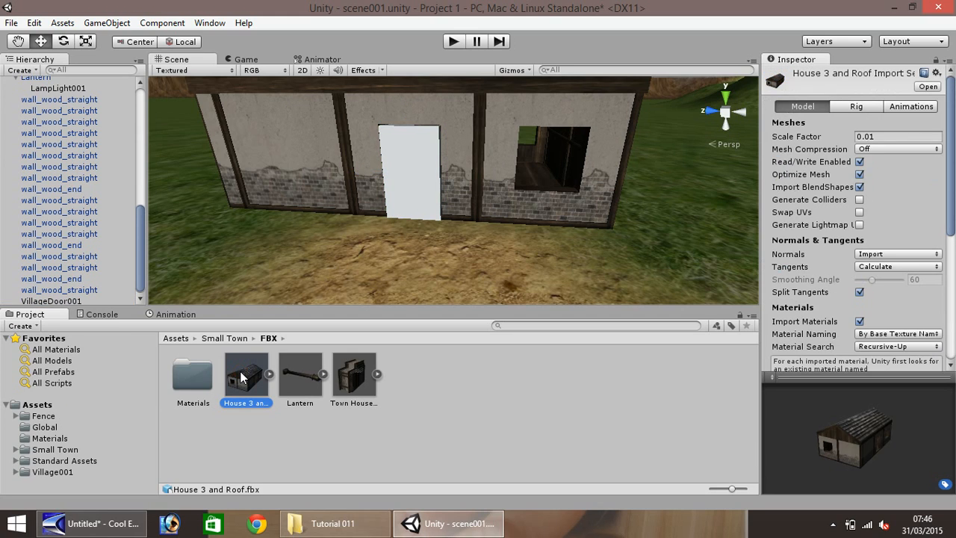
pyautogui.click(41, 417)
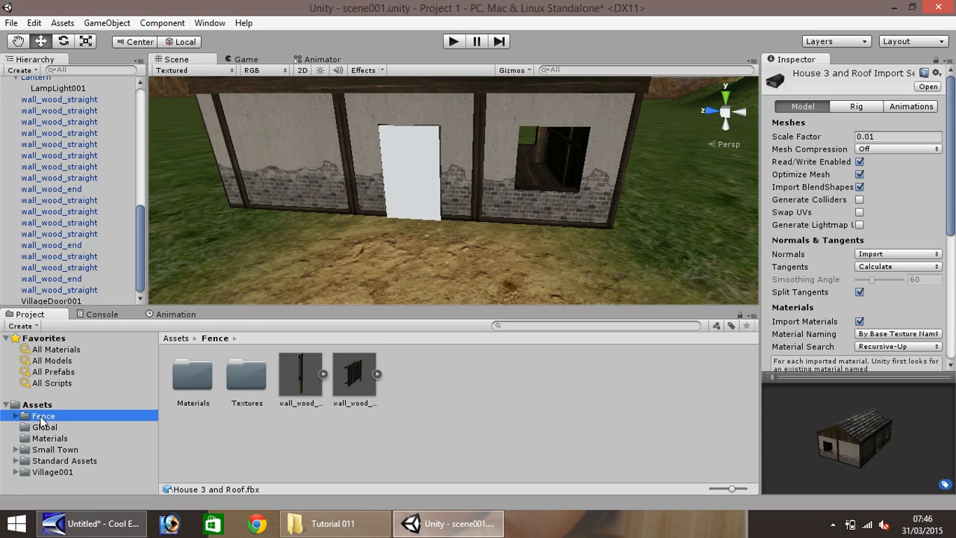
pyautogui.click(44, 427)
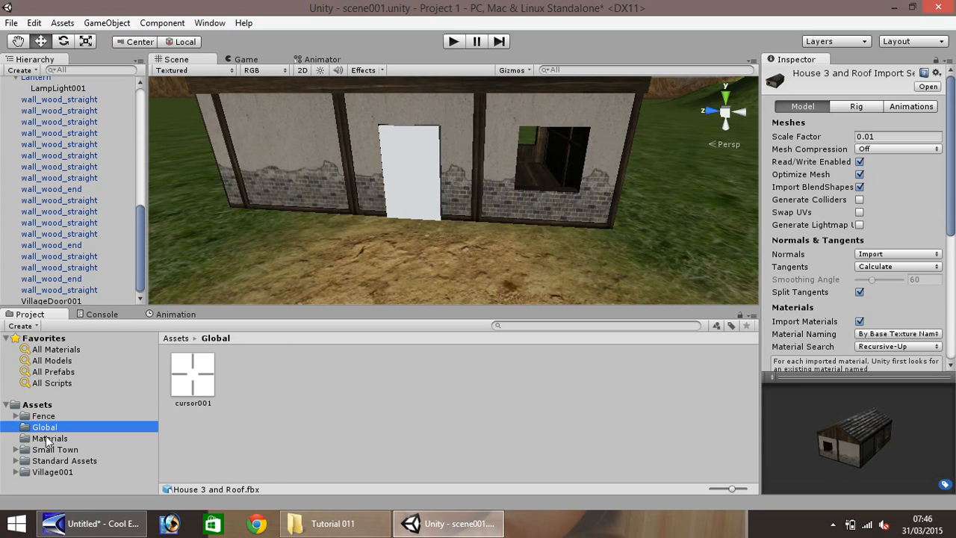
pyautogui.click(48, 437)
pyautogui.click(51, 449)
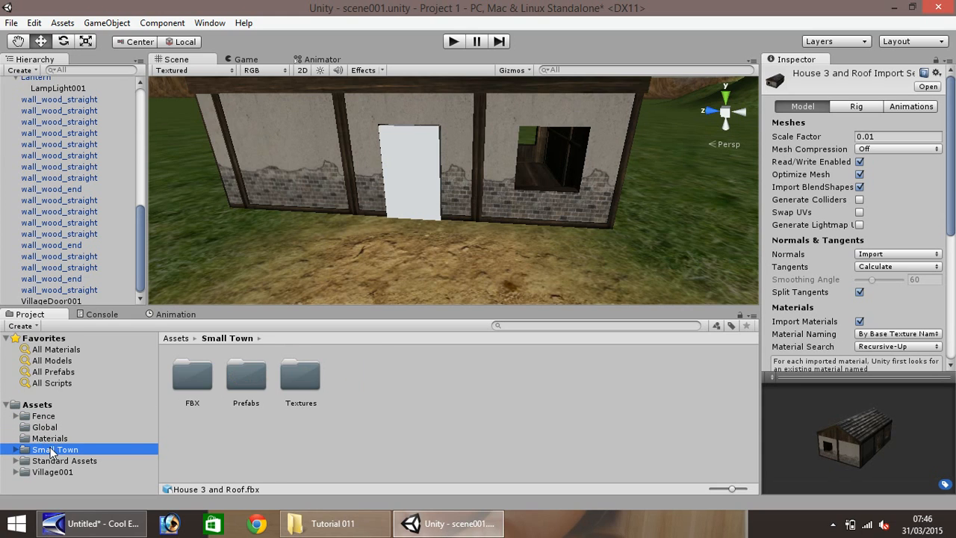
pyautogui.click(41, 405)
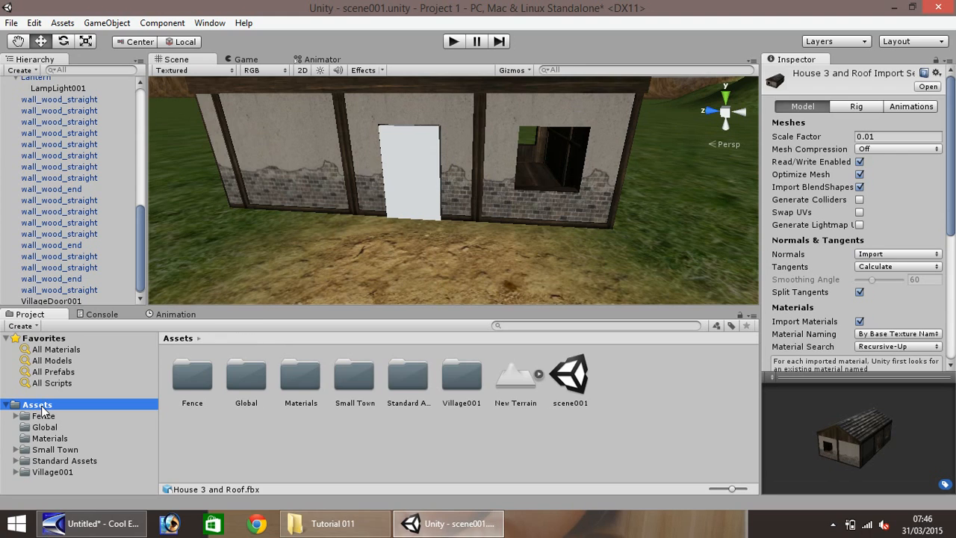
pyautogui.click(50, 472)
pyautogui.click(46, 462)
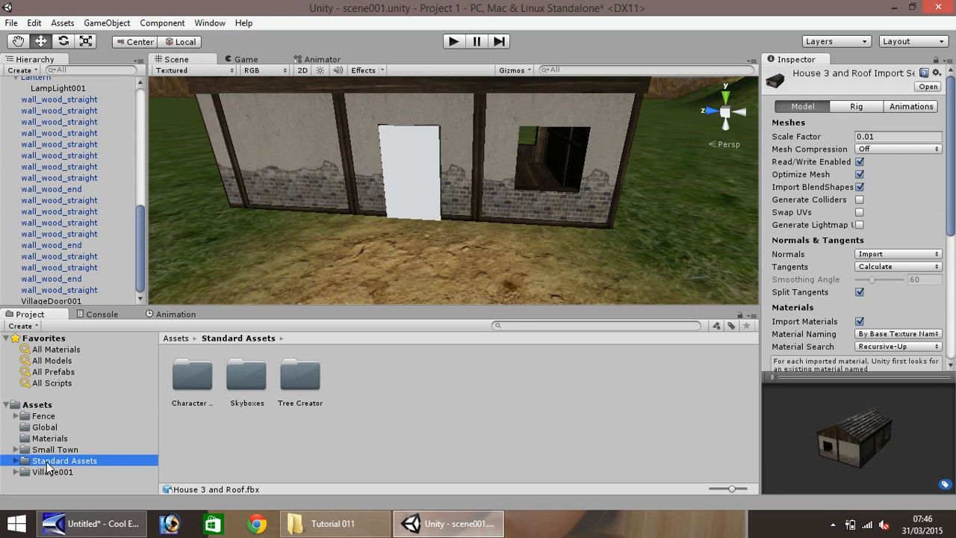
# Import woodendoor001.PNG from the Tutorial 011 folder into the project's Small Town folder.
pyautogui.click(47, 450)
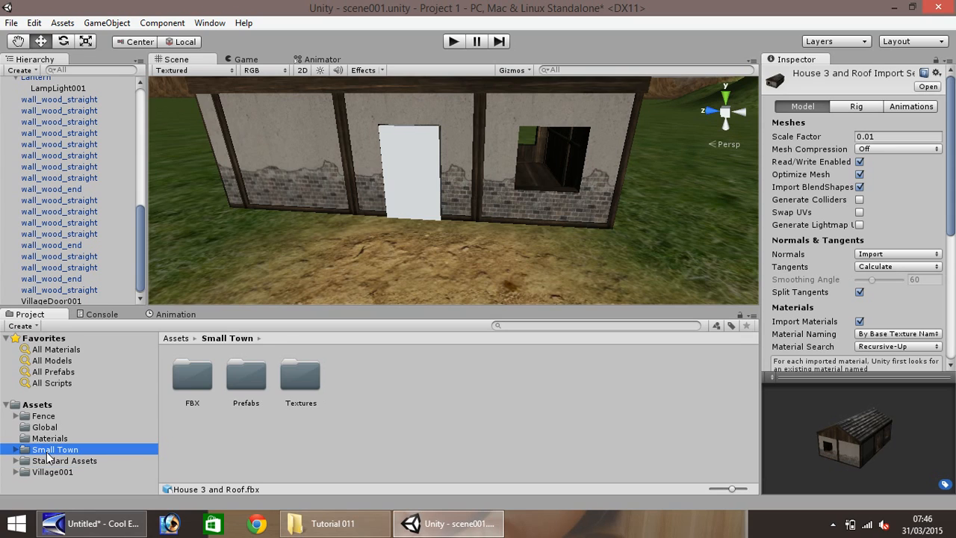
pyautogui.click(16, 449)
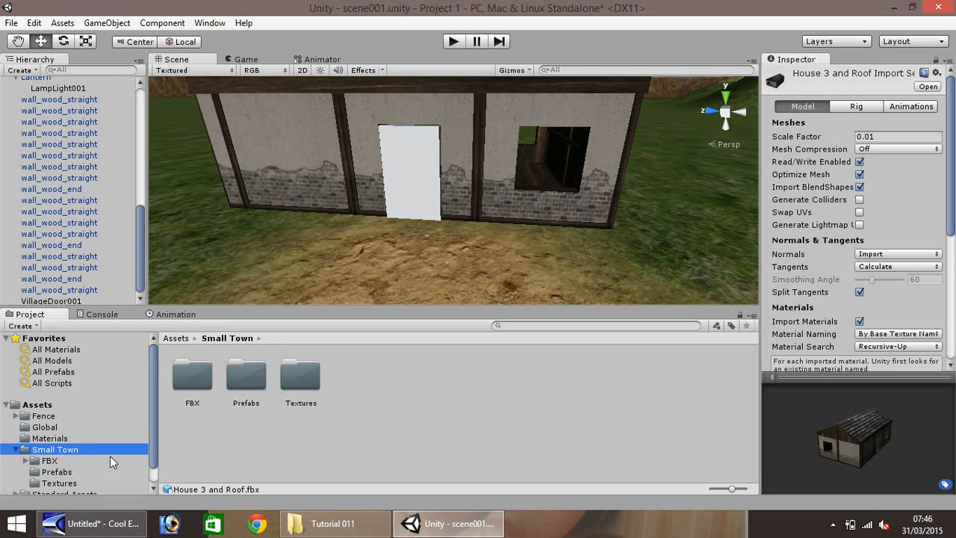
pyautogui.click(53, 473)
pyautogui.click(50, 461)
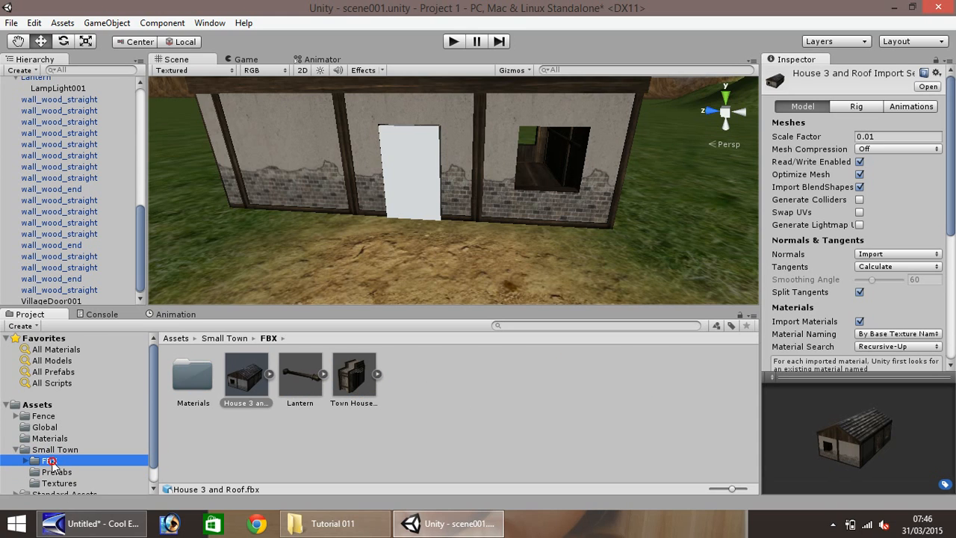
pyautogui.click(52, 450)
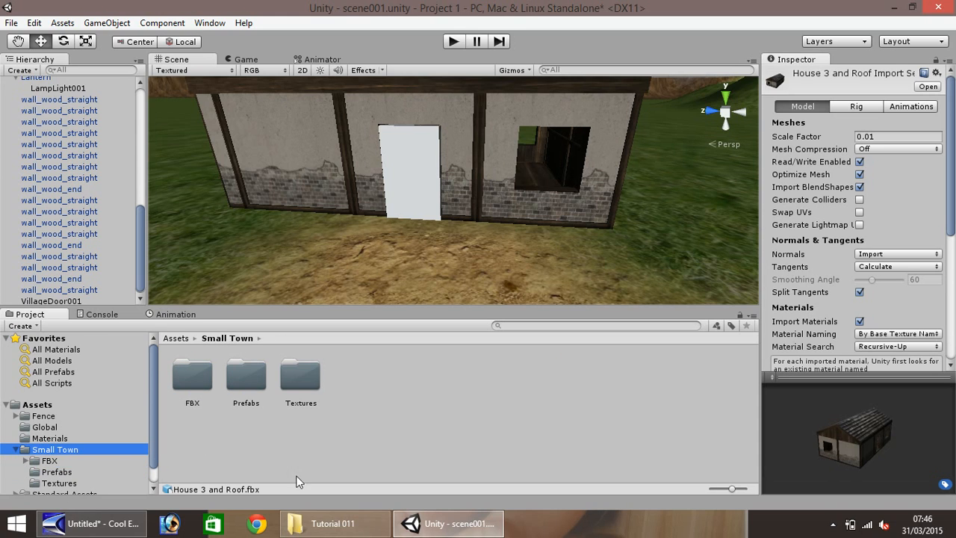
pyautogui.click(326, 529)
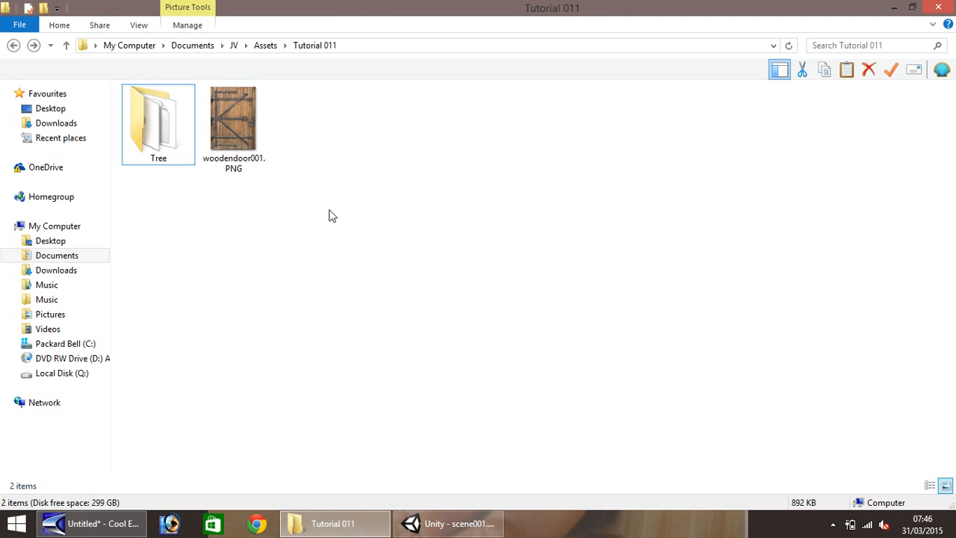
pyautogui.moveTo(239, 133); pyautogui.dragTo(345, 394)
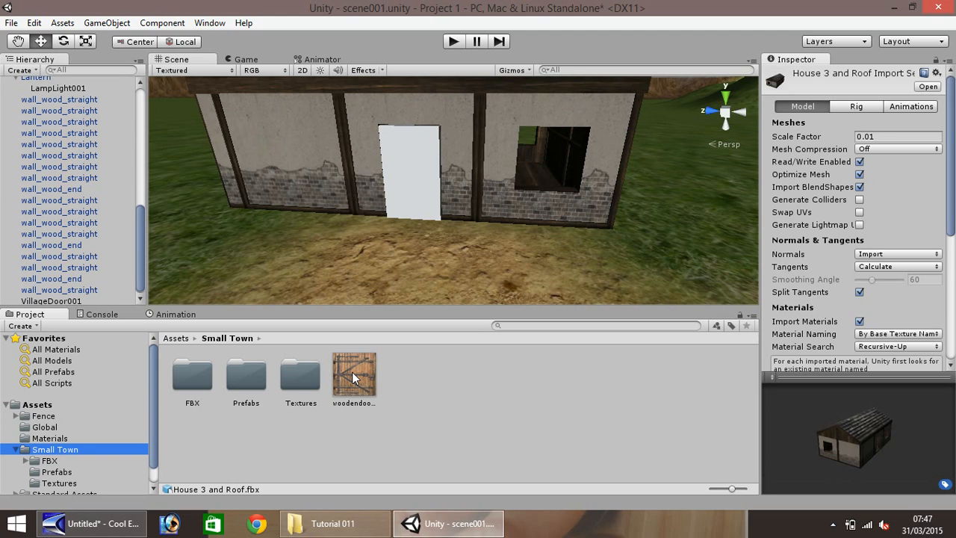
# Apply the woodendoor001 texture to the blank door in the house doorway and check it up close.
pyautogui.click(353, 374)
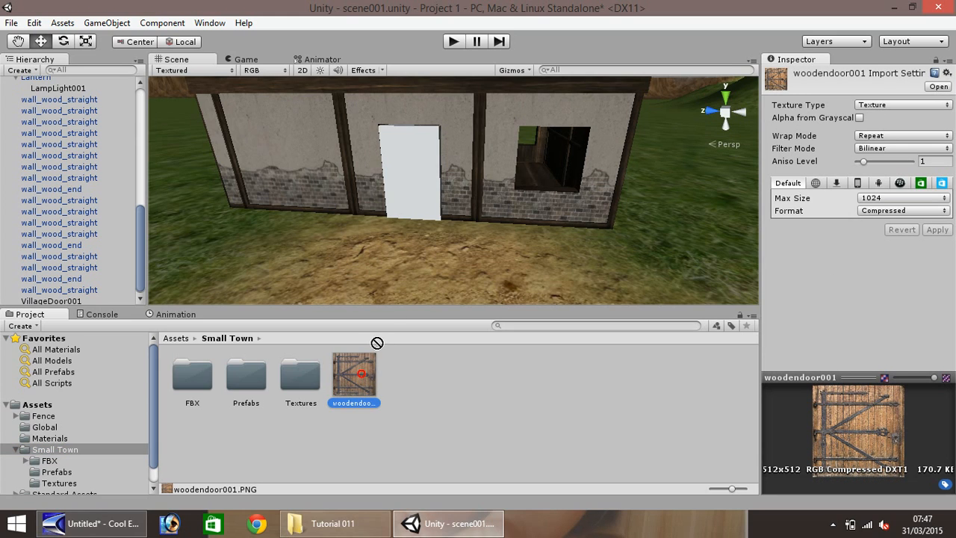
pyautogui.moveTo(377, 343); pyautogui.dragTo(412, 196)
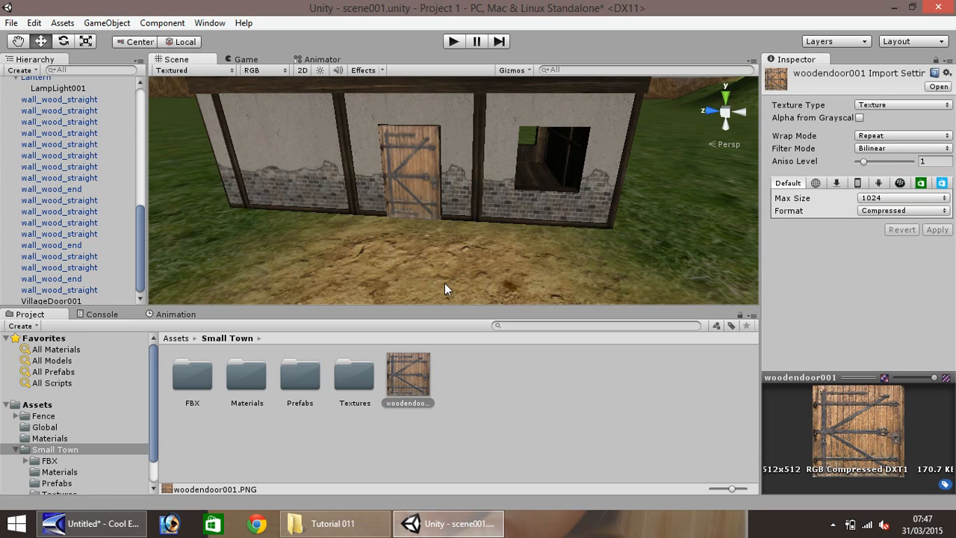
pyautogui.scroll(10, 372, 190)
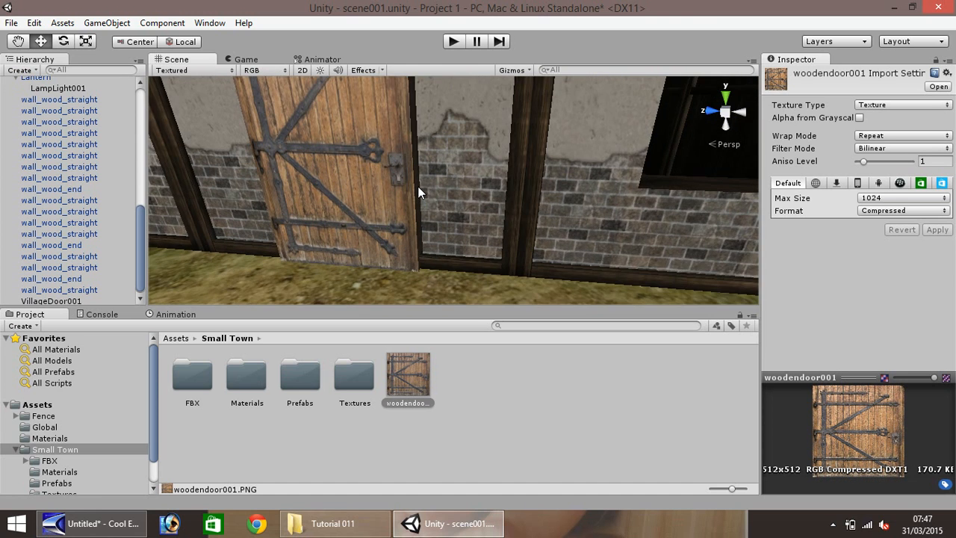
pyautogui.scroll(3, 373, 181)
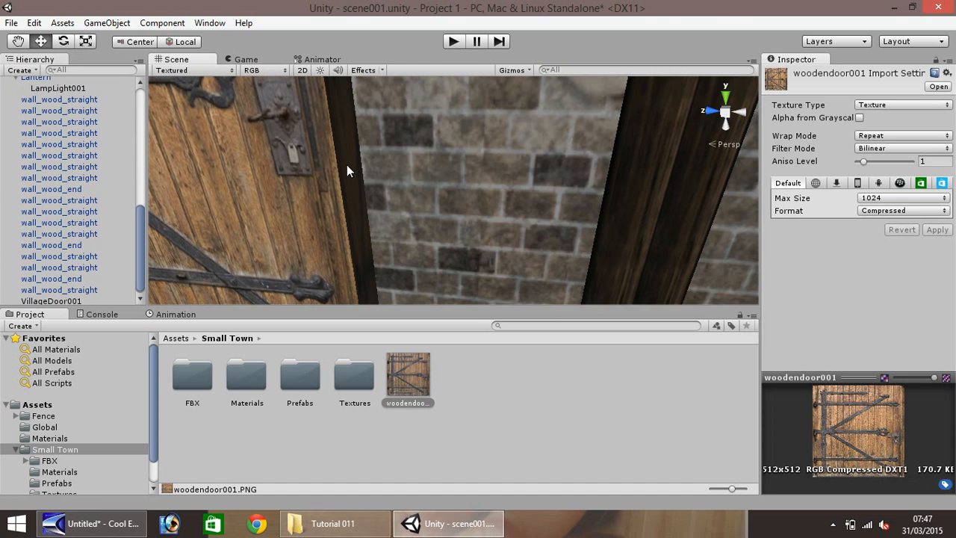
pyautogui.scroll(-5, 332, 168)
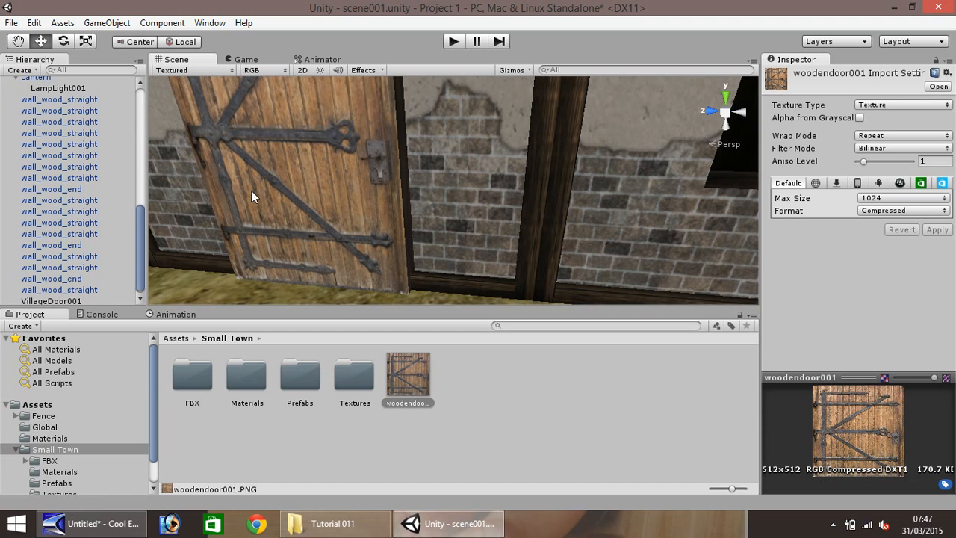
# Raise VillageDoor001 to Y about -1.06 to close the gap above the door.
pyautogui.click(22, 46)
pyautogui.moveTo(288, 134); pyautogui.dragTo(314, 157)
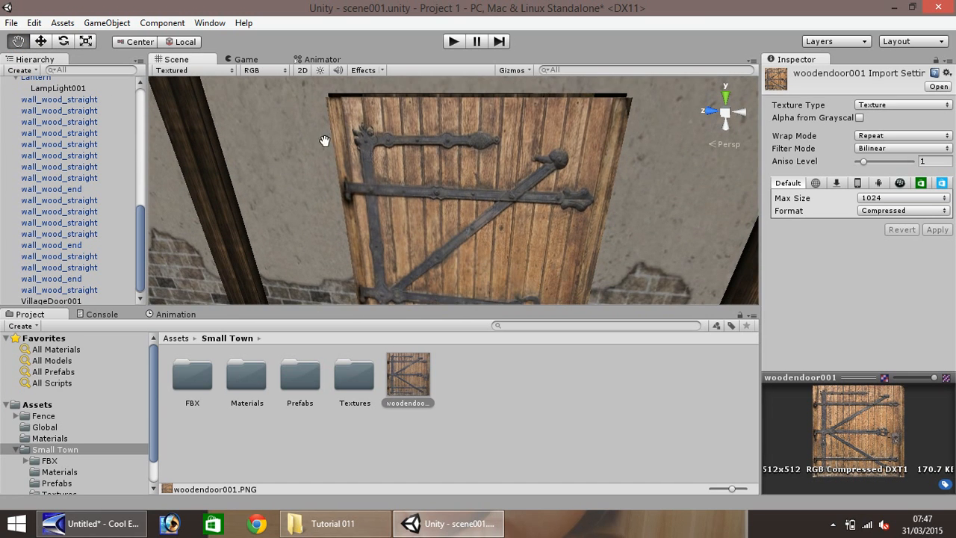
pyautogui.click(40, 41)
pyautogui.click(449, 174)
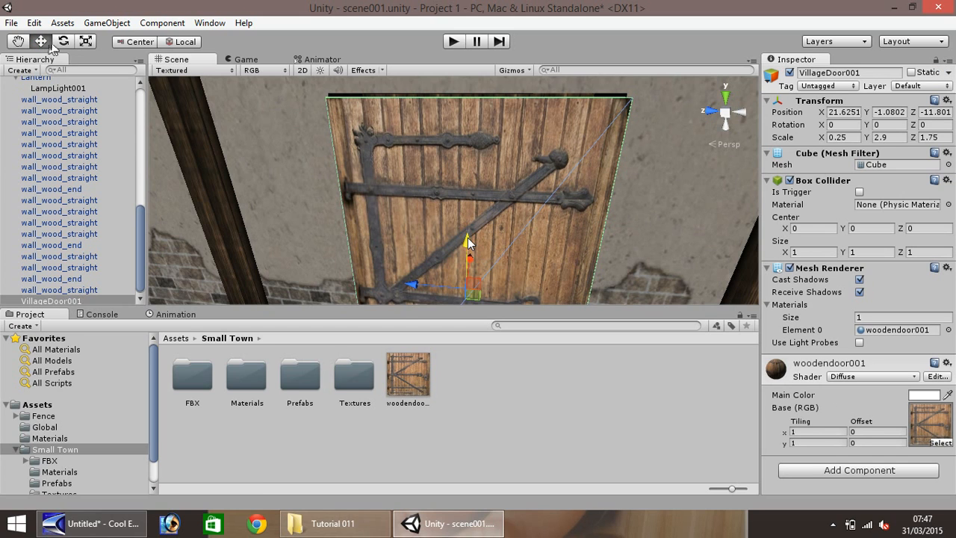
pyautogui.moveTo(466, 241); pyautogui.dragTo(466, 235)
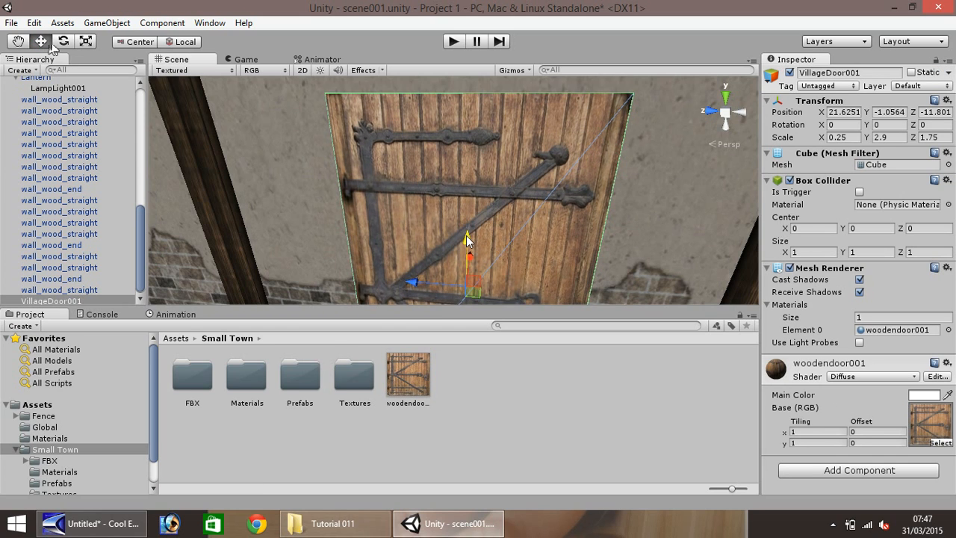
# Push VillageDoor001 deeper into the doorway, to X about 21.72.
pyautogui.scroll(-5, 462, 220)
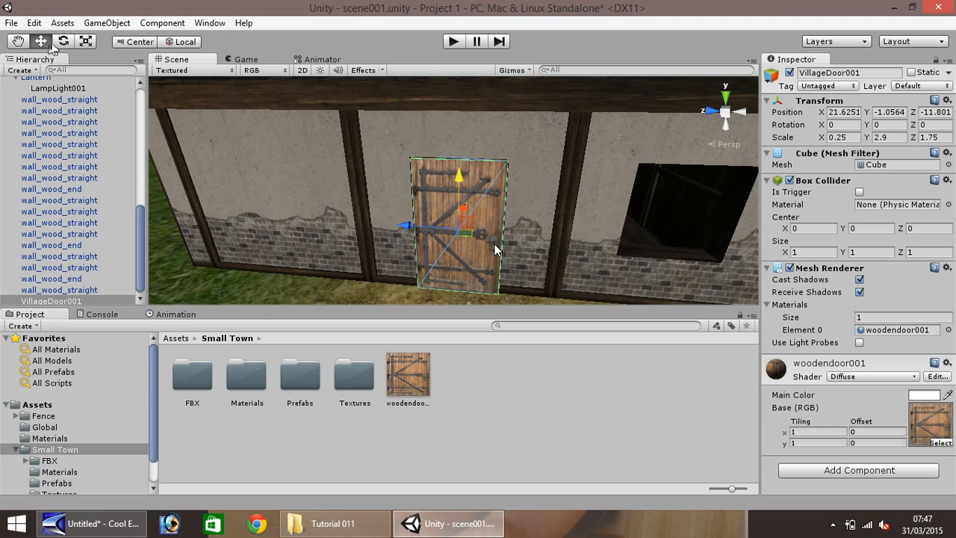
pyautogui.moveTo(465, 208); pyautogui.dragTo(463, 206)
pyautogui.scroll(5, 499, 191)
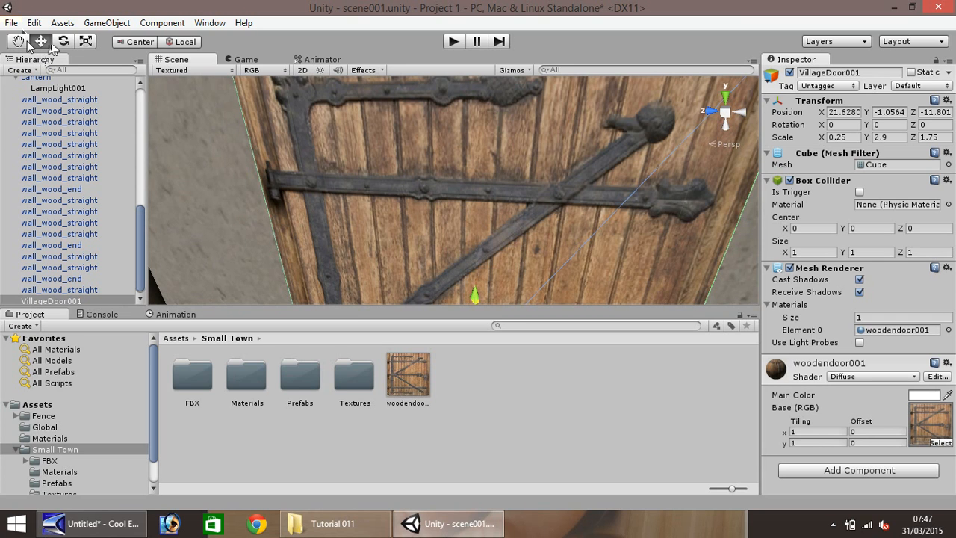
pyautogui.scroll(-5, 235, 130)
pyautogui.click(21, 41)
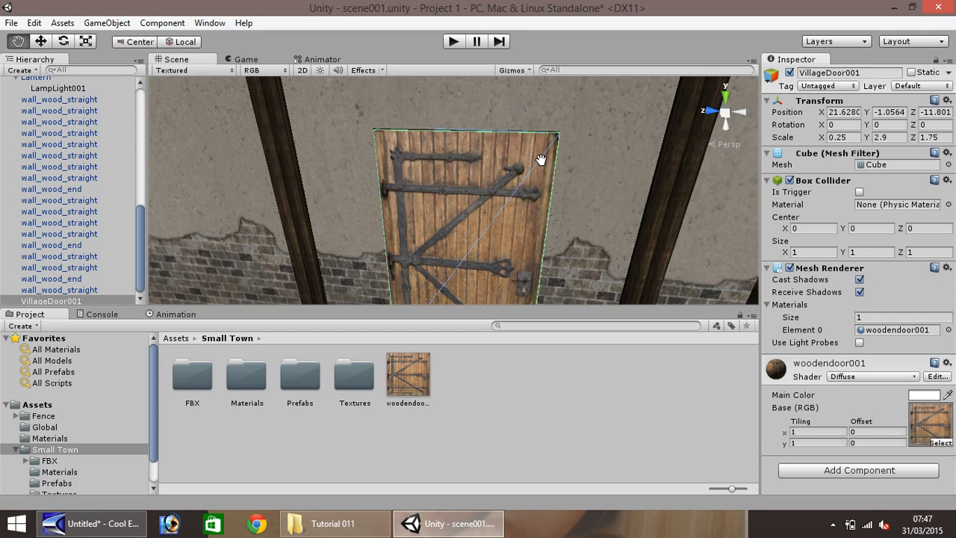
pyautogui.moveTo(545, 162); pyautogui.dragTo(418, 169)
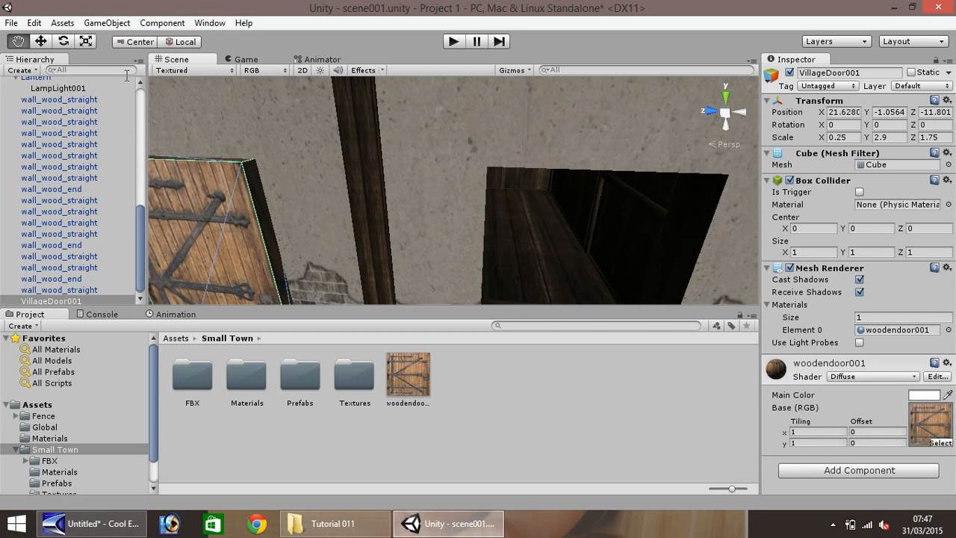
pyautogui.click(40, 41)
pyautogui.moveTo(262, 255); pyautogui.dragTo(273, 258)
# Move the Player along the Z axis toward the village houses, to Z about 157.
pyautogui.scroll(-5, 312, 236)
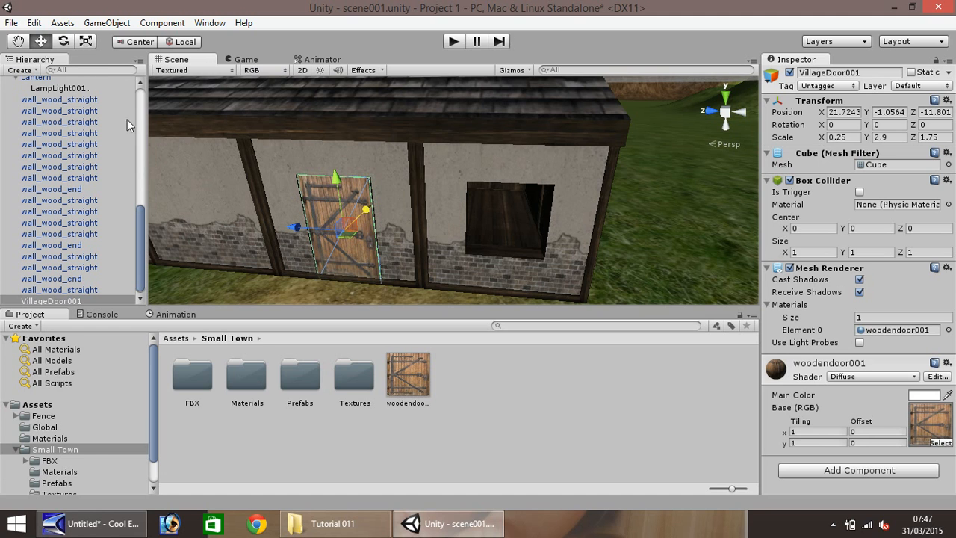
pyautogui.scroll(-10, 292, 154)
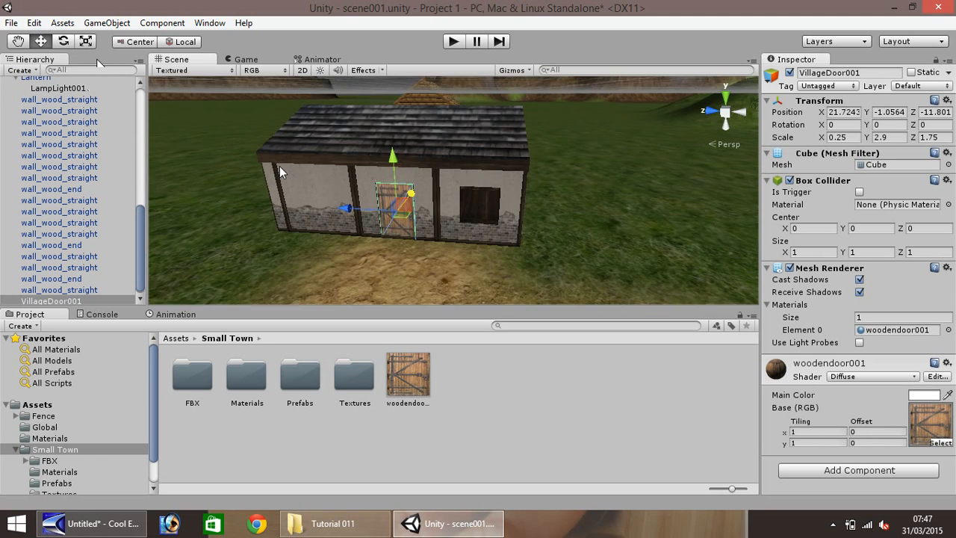
pyautogui.click(17, 41)
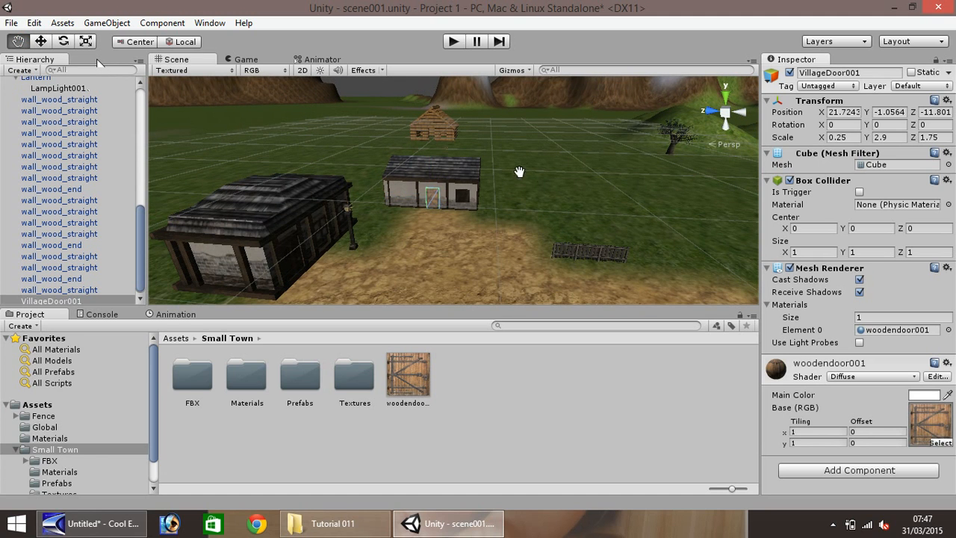
pyautogui.moveTo(556, 186); pyautogui.dragTo(369, 220)
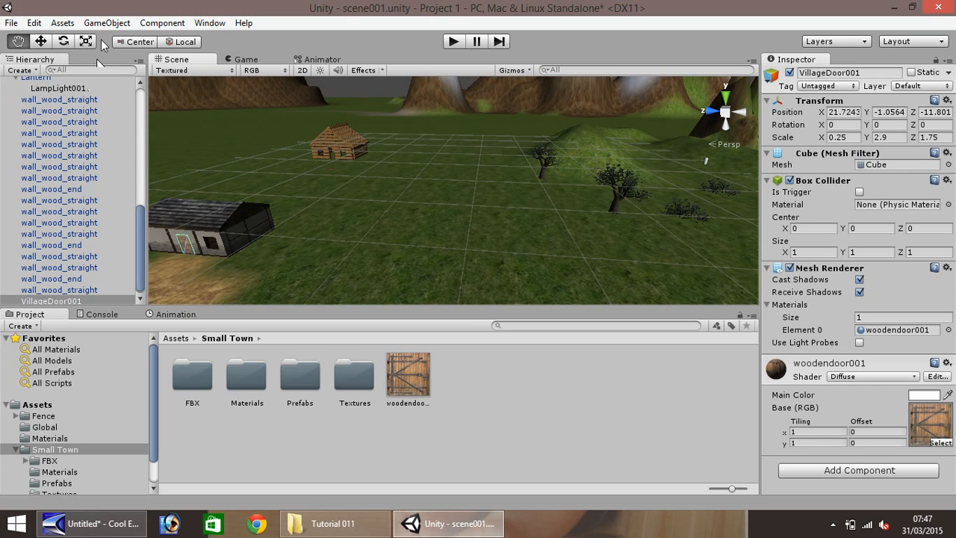
pyautogui.click(37, 42)
pyautogui.click(705, 163)
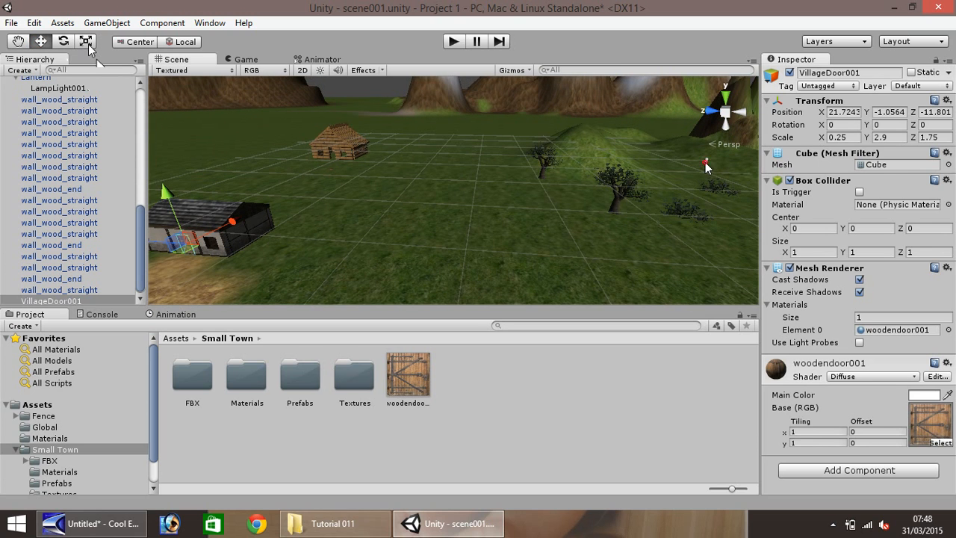
pyautogui.moveTo(652, 161); pyautogui.dragTo(298, 160)
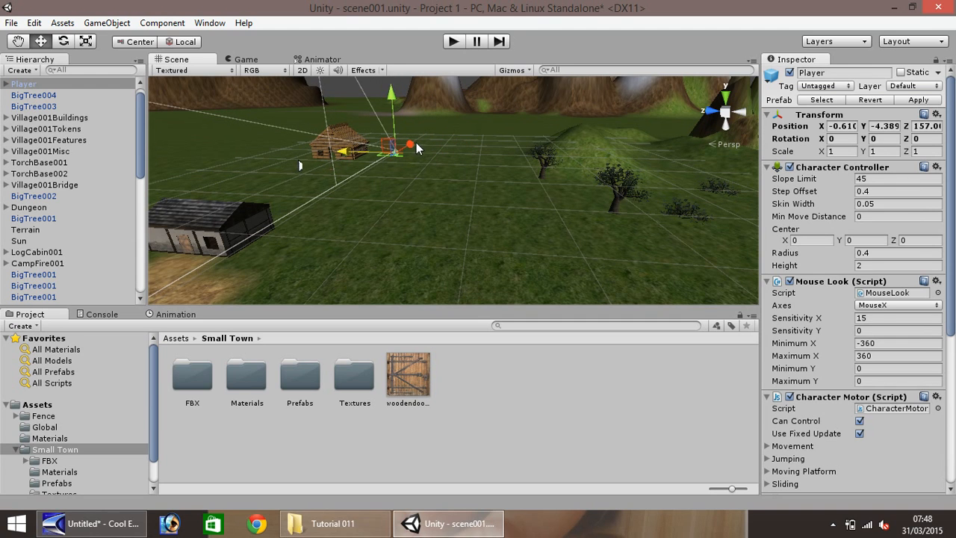
# Move the Player along the X axis to about -60.69, beside the nearest village house, and start a play test.
pyautogui.moveTo(418, 147); pyautogui.dragTo(286, 159)
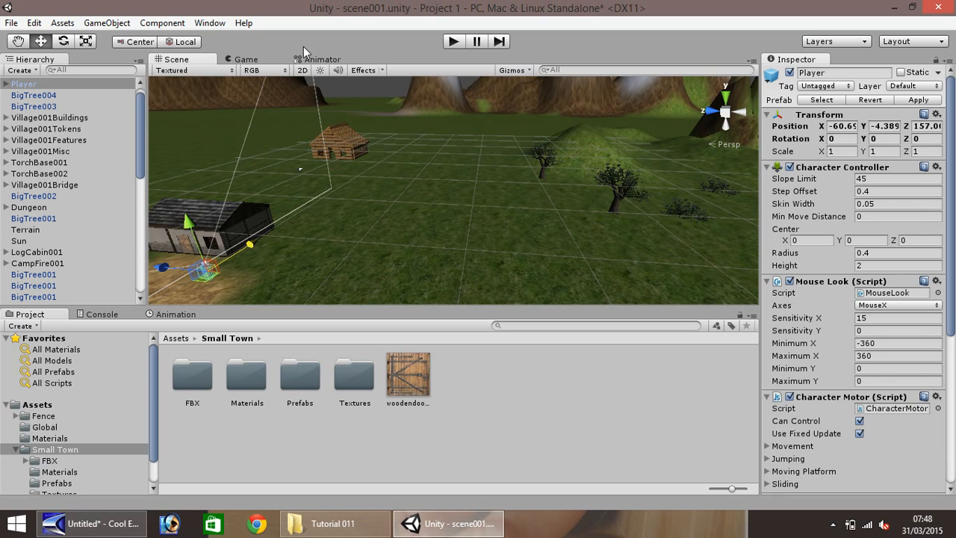
pyautogui.click(450, 42)
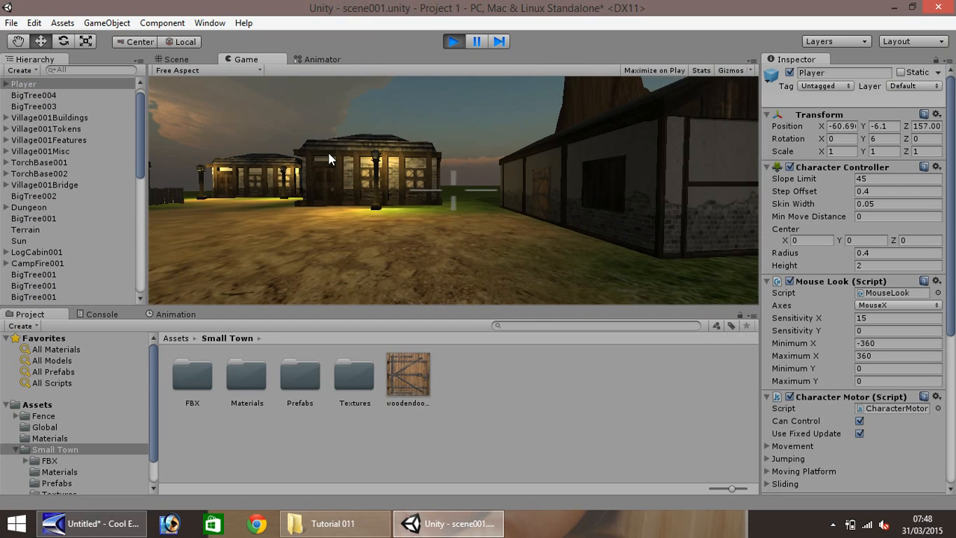
# Walk around the front of the house in play mode to test the door, wall and window opening from close range.
pyautogui.press('w')
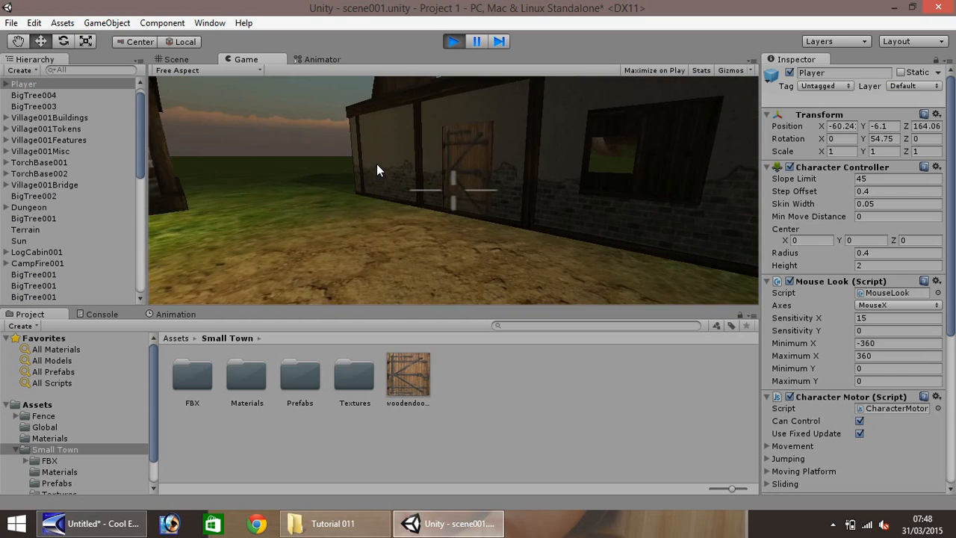
pyautogui.press('w')
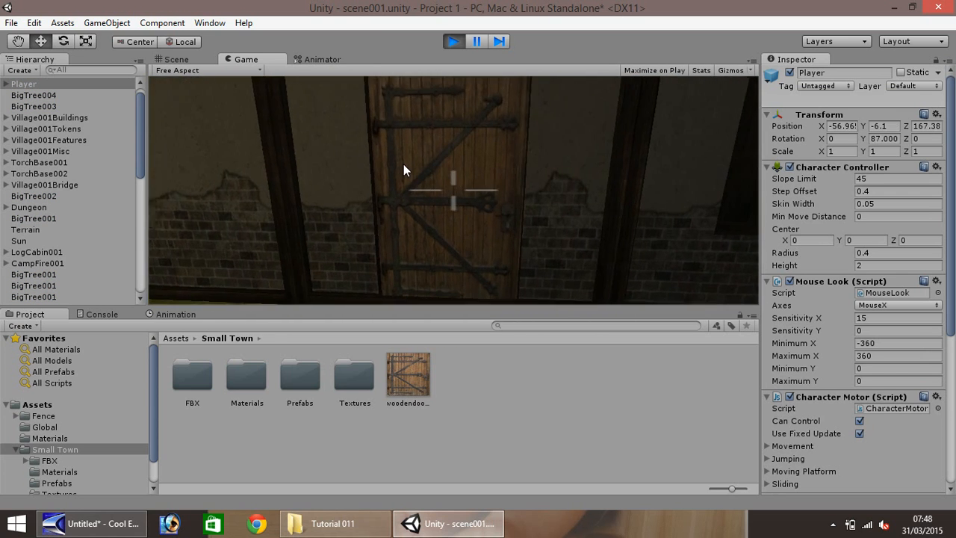
pyautogui.press('s')
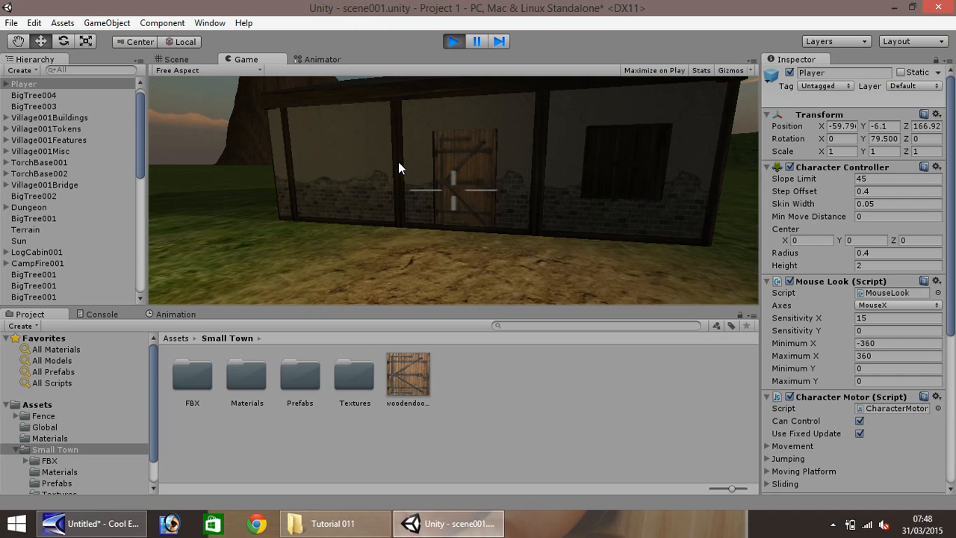
pyautogui.press('w')
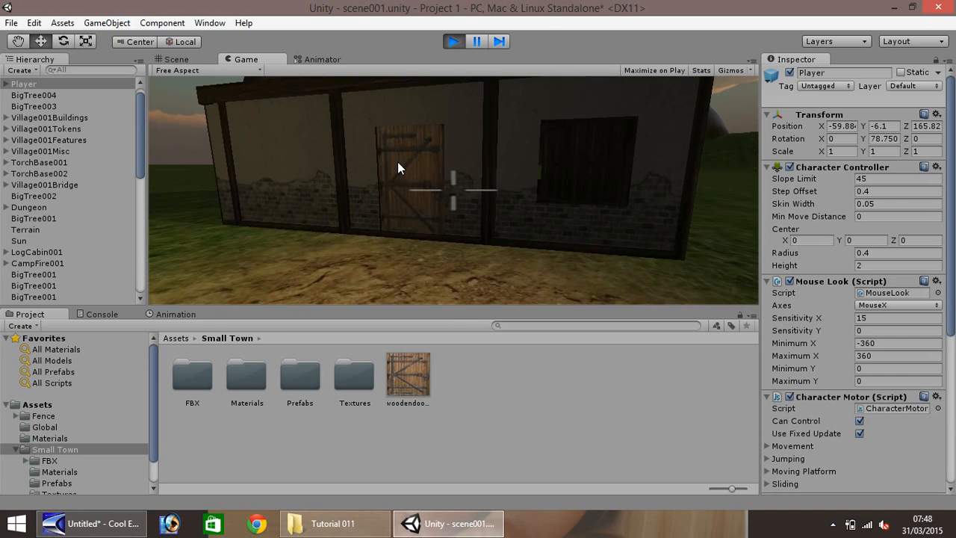
pyautogui.press('d')
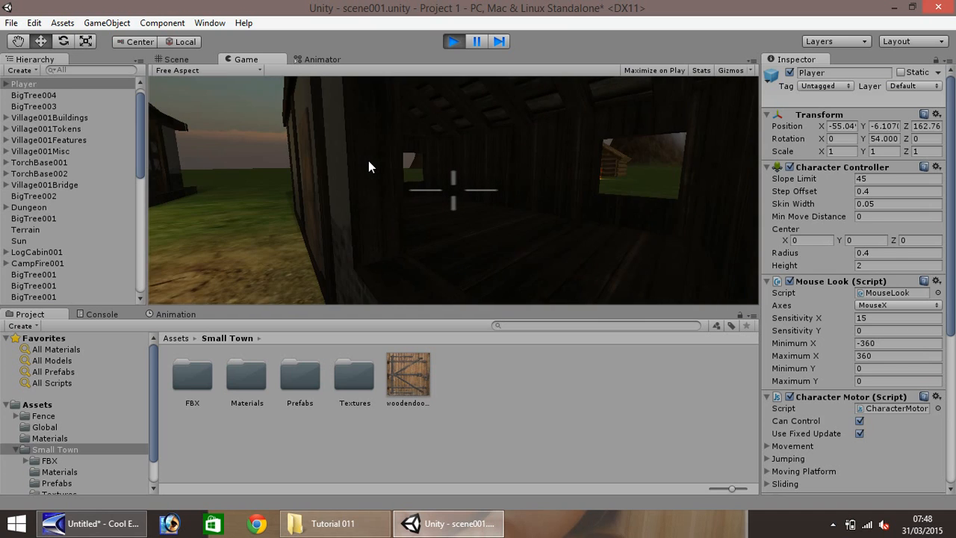
pyautogui.press('a')
pyautogui.press('w')
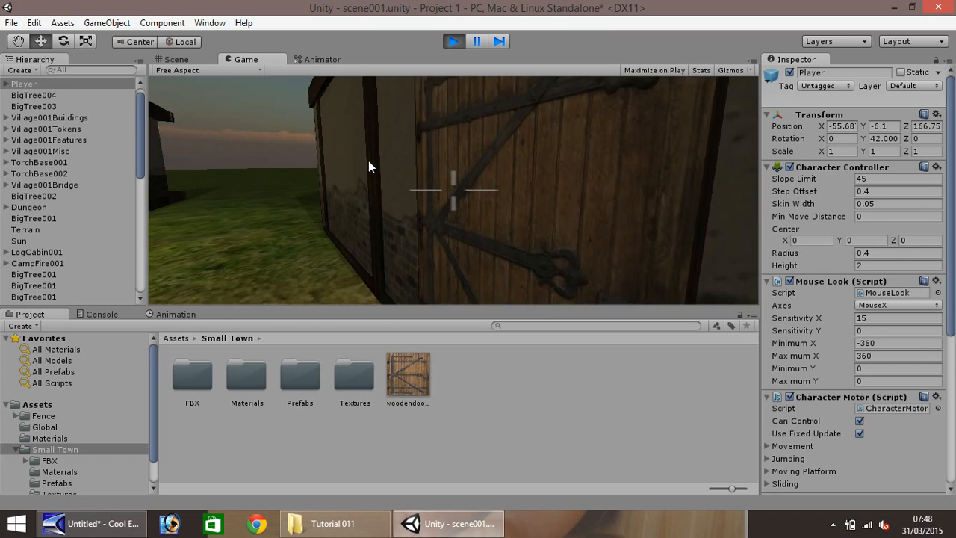
pyautogui.press('s')
pyautogui.press('d')
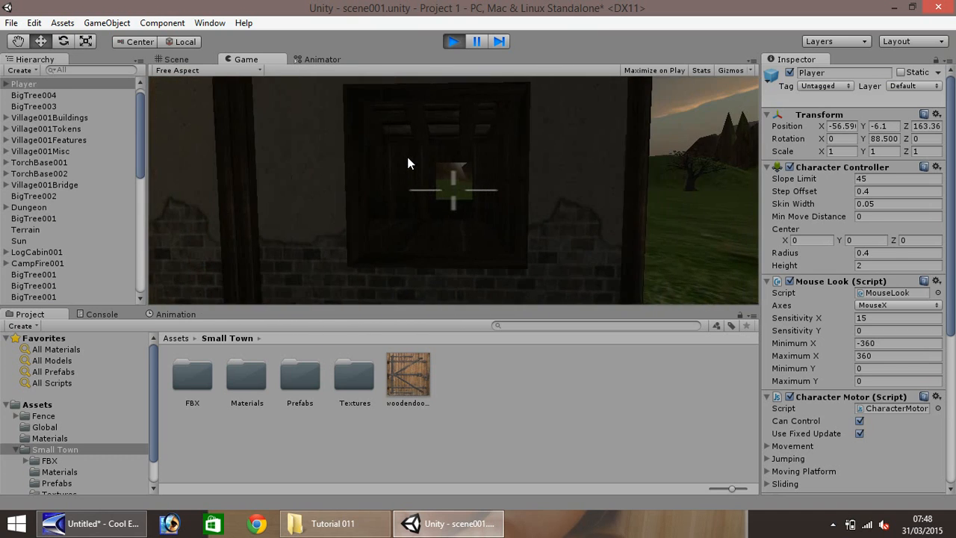
pyautogui.press('w')
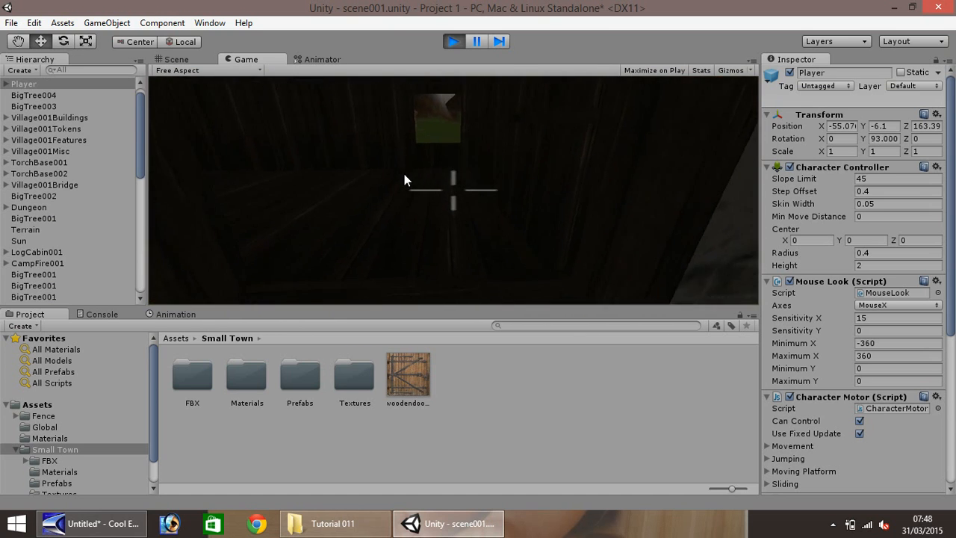
pyautogui.press('s')
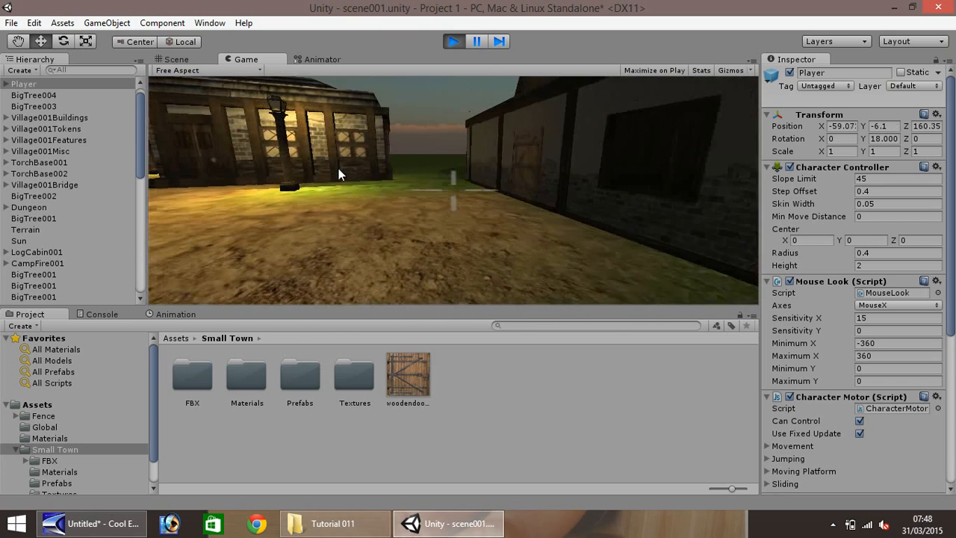
# Walk back to the wooden door to check its fit and collision once more, and end the play test.
pyautogui.press('w')
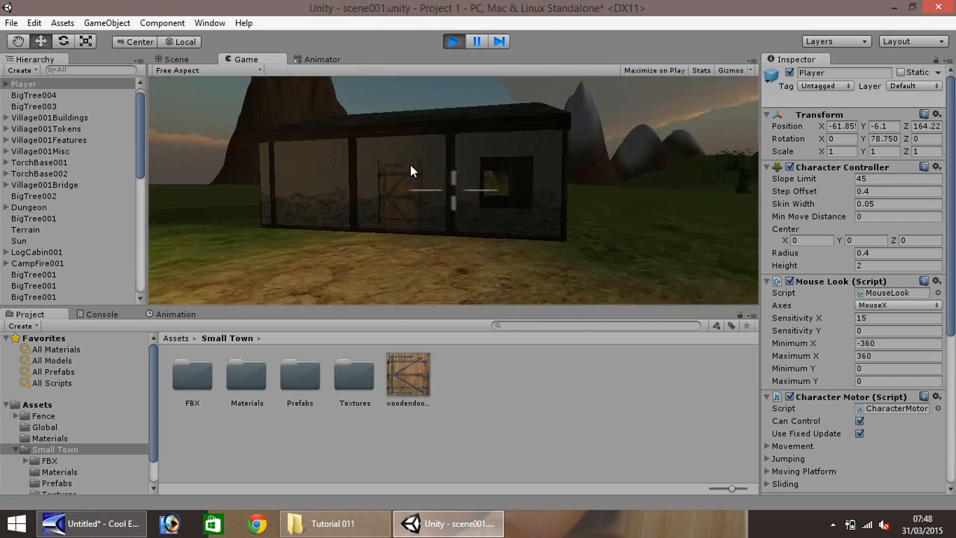
pyautogui.press('w')
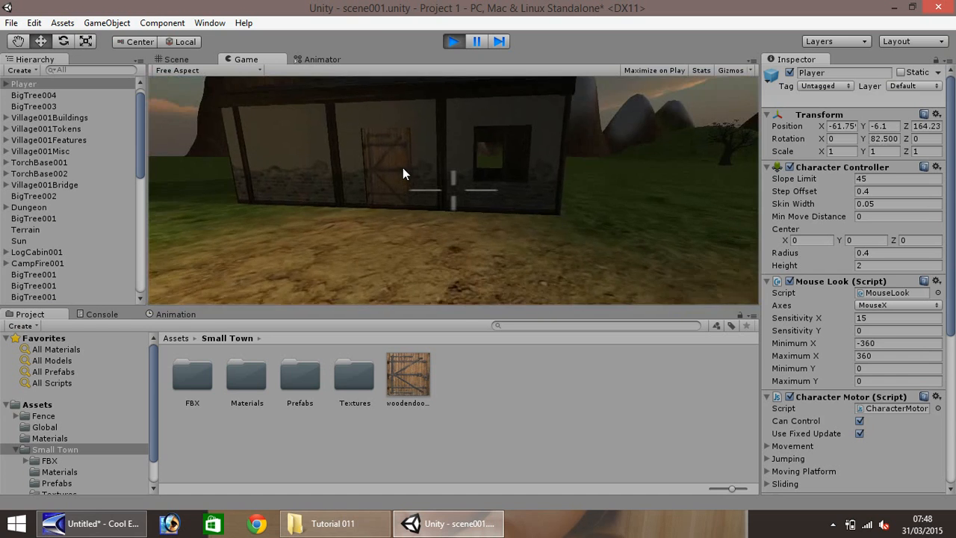
pyautogui.press('w')
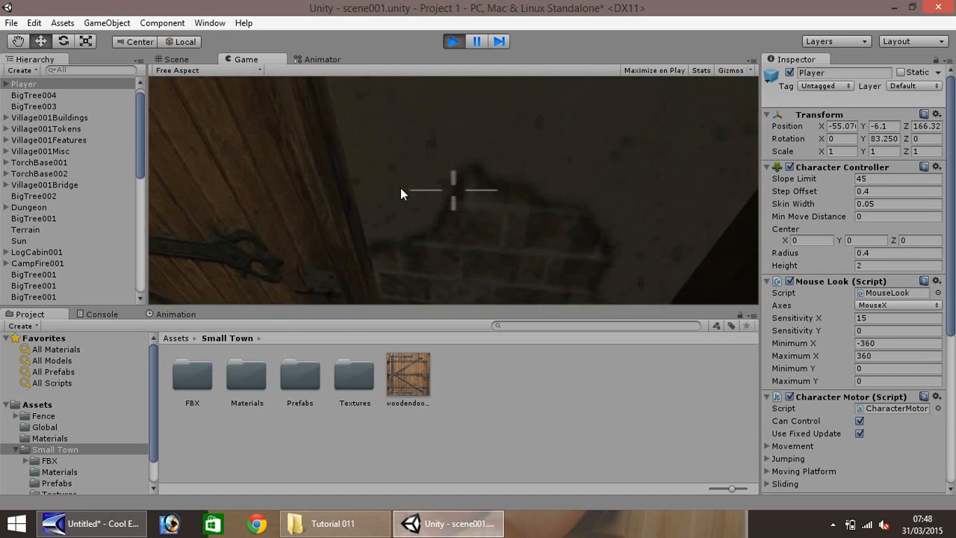
pyautogui.press('w')
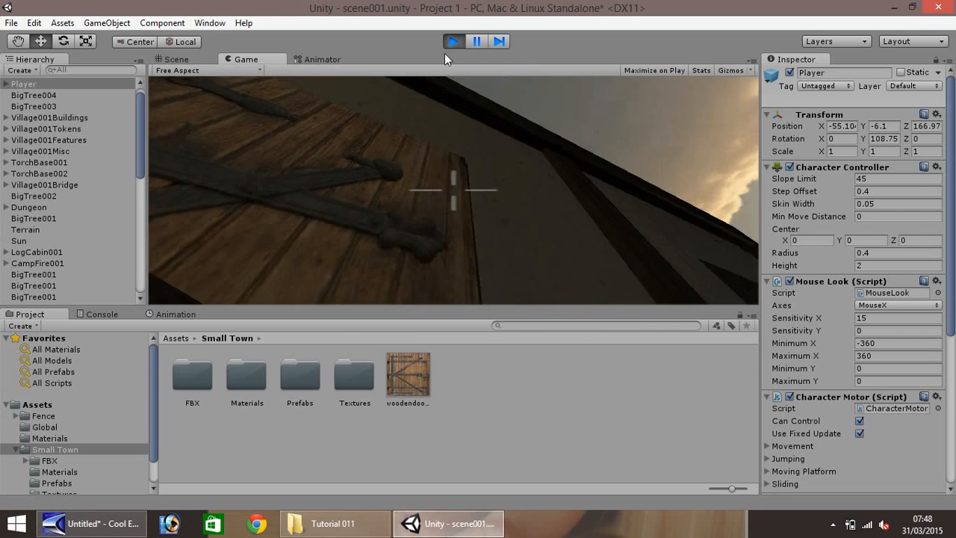
pyautogui.click(454, 42)
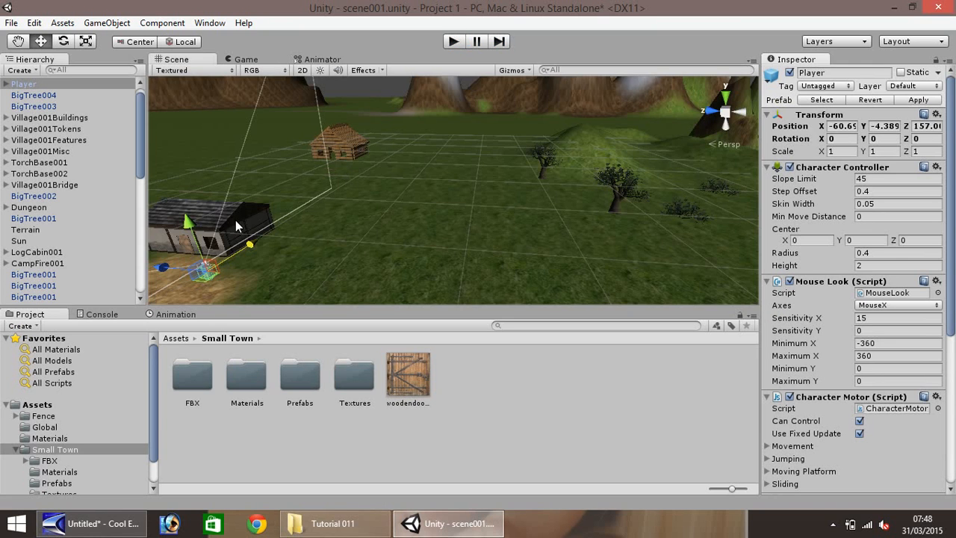
# Duplicate VillageDoor001 and move the copy along X to about -11.28, over to the fenced house across the village.
pyautogui.scroll(-2, 273, 247)
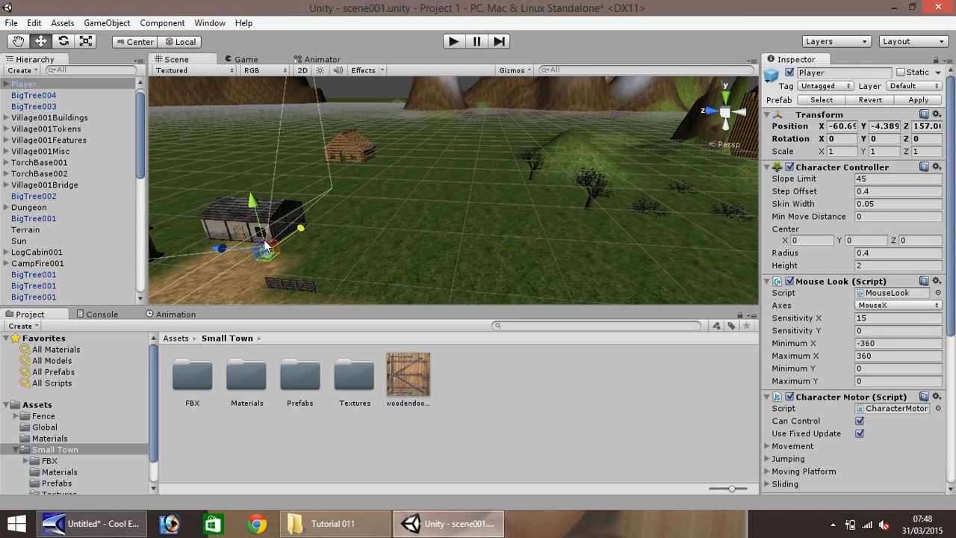
pyautogui.click(18, 42)
pyautogui.moveTo(283, 189); pyautogui.dragTo(392, 115)
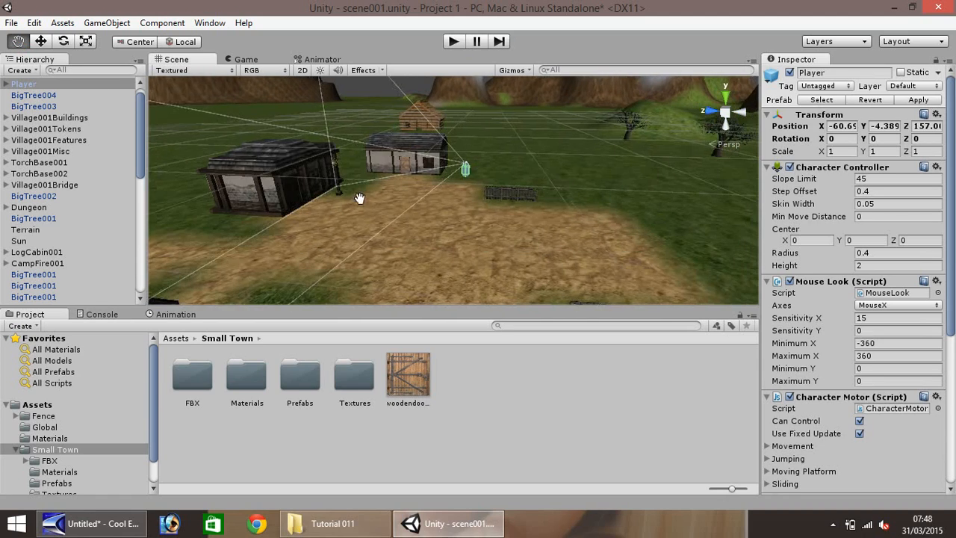
pyautogui.moveTo(359, 200); pyautogui.dragTo(335, 224, button='right')
pyautogui.moveTo(360, 204); pyautogui.dragTo(286, 209)
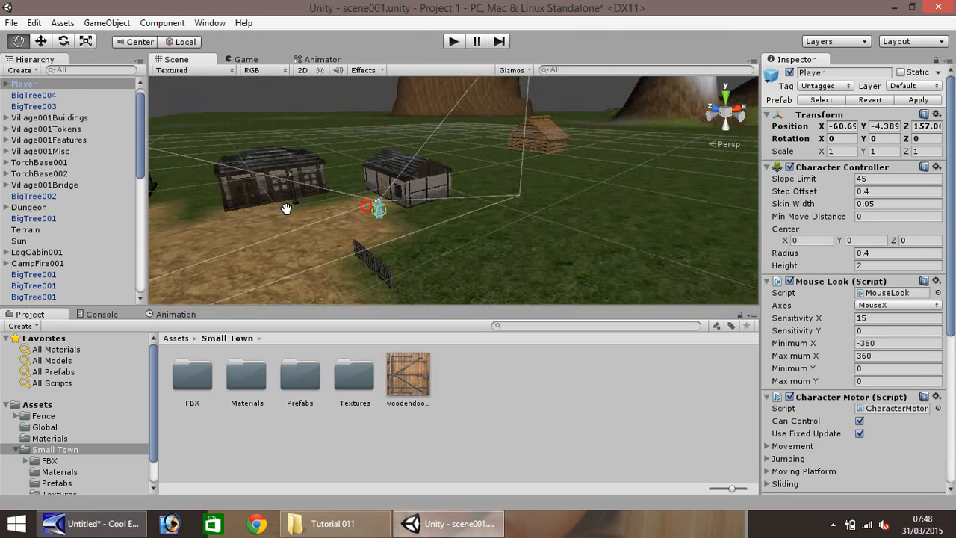
pyautogui.moveTo(278, 208); pyautogui.dragTo(132, 206, button='right')
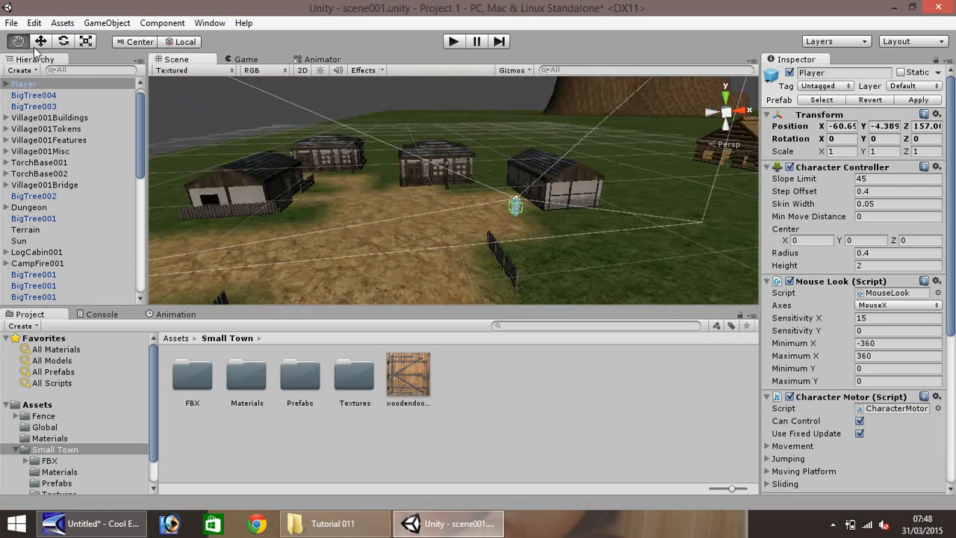
pyautogui.click(40, 42)
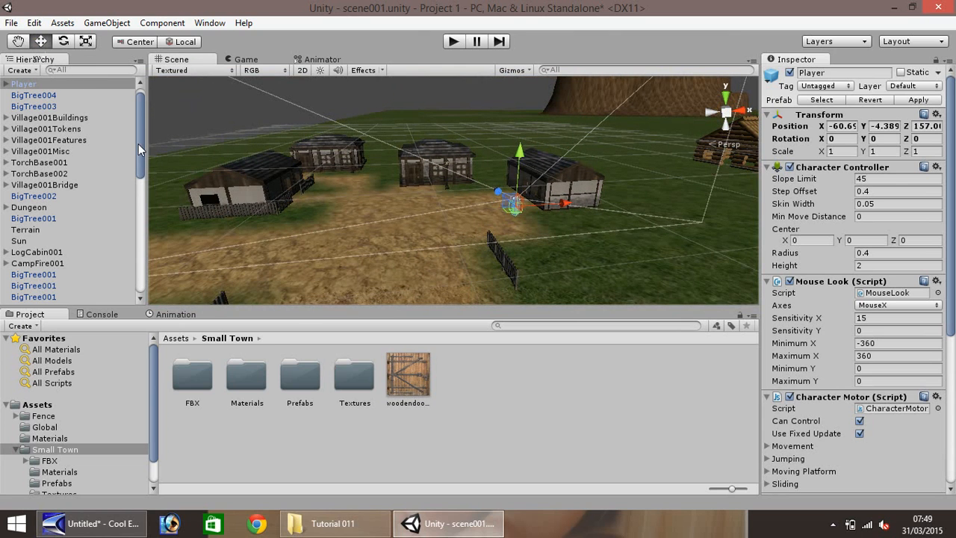
pyautogui.moveTo(139, 143); pyautogui.dragTo(134, 285)
pyautogui.click(68, 288)
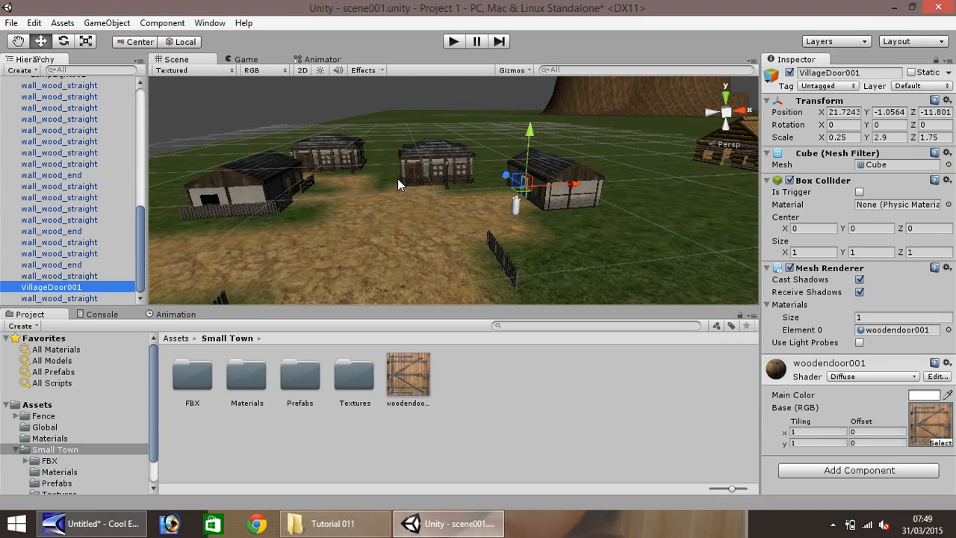
pyautogui.hotkey('ctrl', 'd')
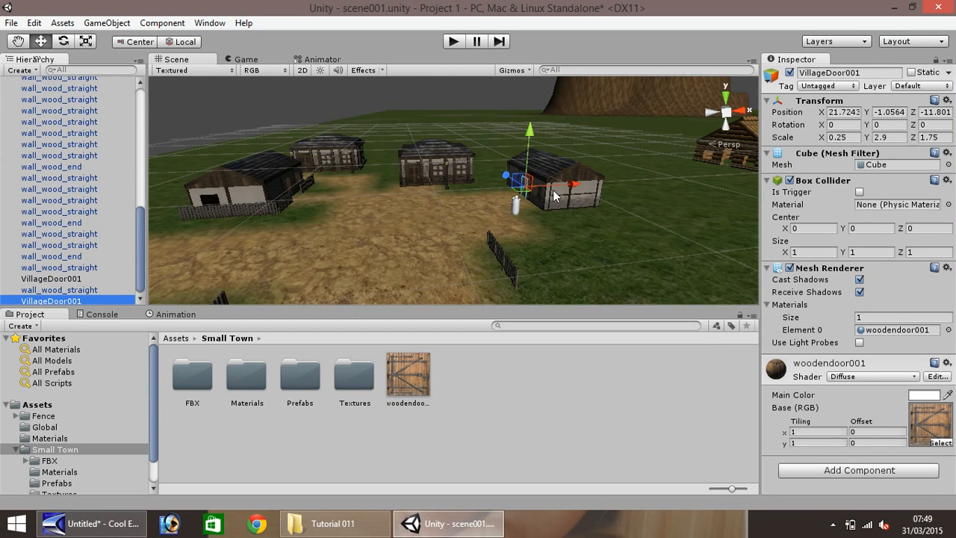
pyautogui.moveTo(575, 190); pyautogui.dragTo(353, 188)
pyautogui.click(124, 76)
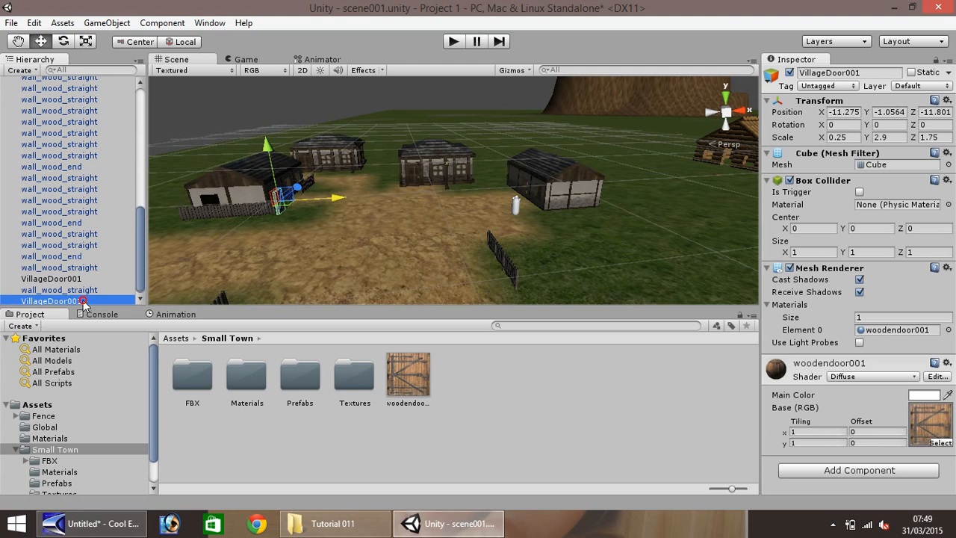
# Move the door copy into the doorway of the fenced house, to X about -12.44 and Z about -5.81.
pyautogui.doubleClick(59, 300)
pyautogui.keyDown('alt'); pyautogui.moveTo(433, 161); pyautogui.dragTo(301, 166); pyautogui.keyUp('alt')
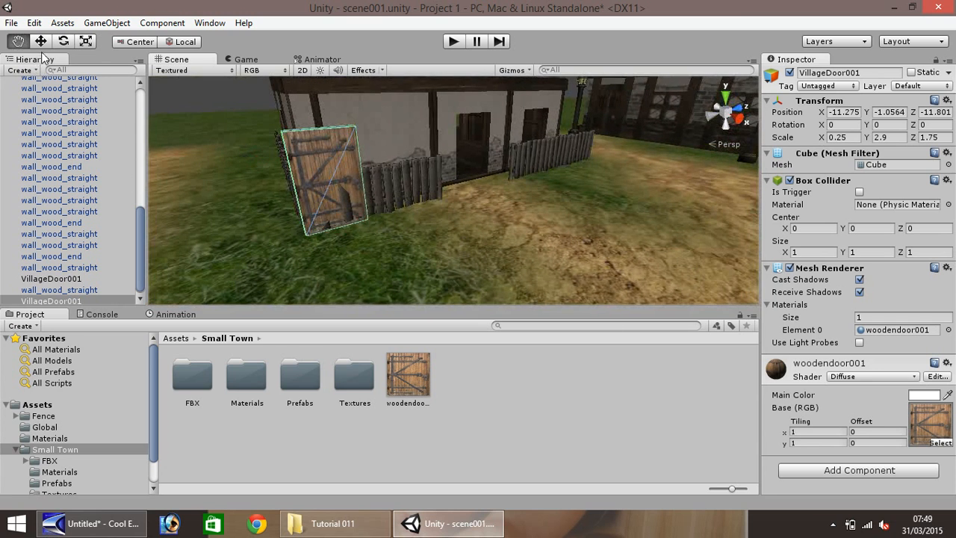
pyautogui.moveTo(379, 176); pyautogui.dragTo(510, 147)
pyautogui.click(17, 42)
pyautogui.keyDown('alt'); pyautogui.moveTo(478, 217); pyautogui.dragTo(299, 217); pyautogui.keyUp('alt')
pyautogui.scroll(3, 418, 194)
pyautogui.click(43, 42)
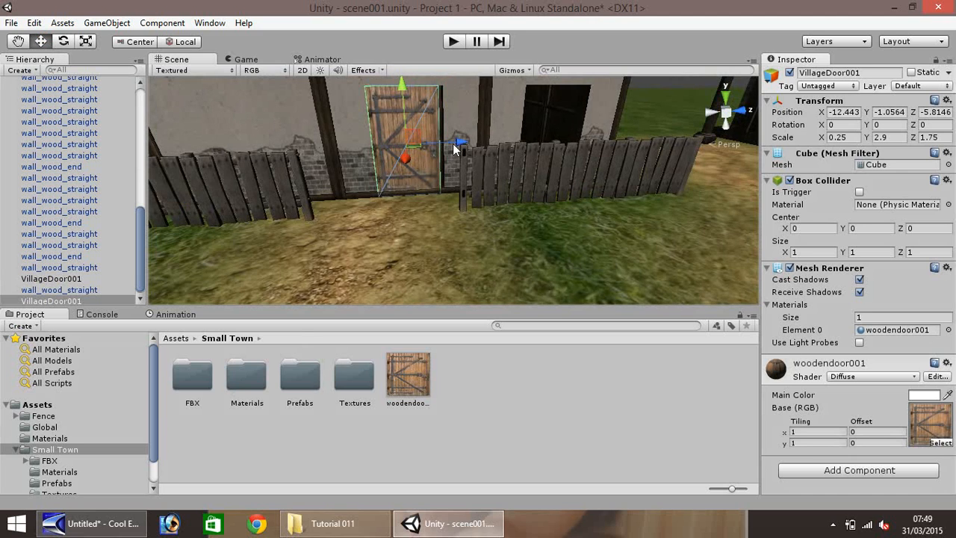
# Fine-tune the door copy in the fenced house's doorway to Z about -5.72 and X about -12.44, and check the fit.
pyautogui.moveTo(457, 142); pyautogui.dragTo(461, 142)
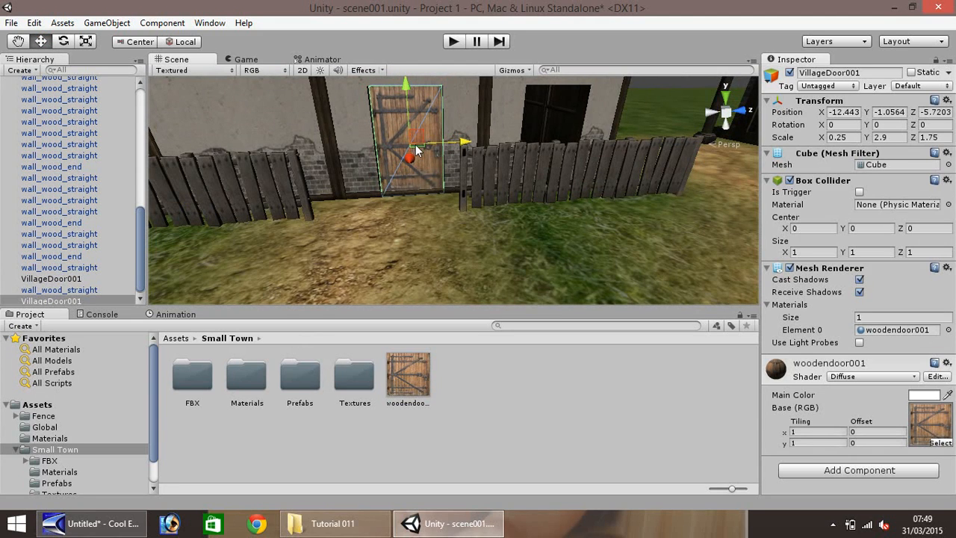
pyautogui.moveTo(407, 158); pyautogui.dragTo(409, 160)
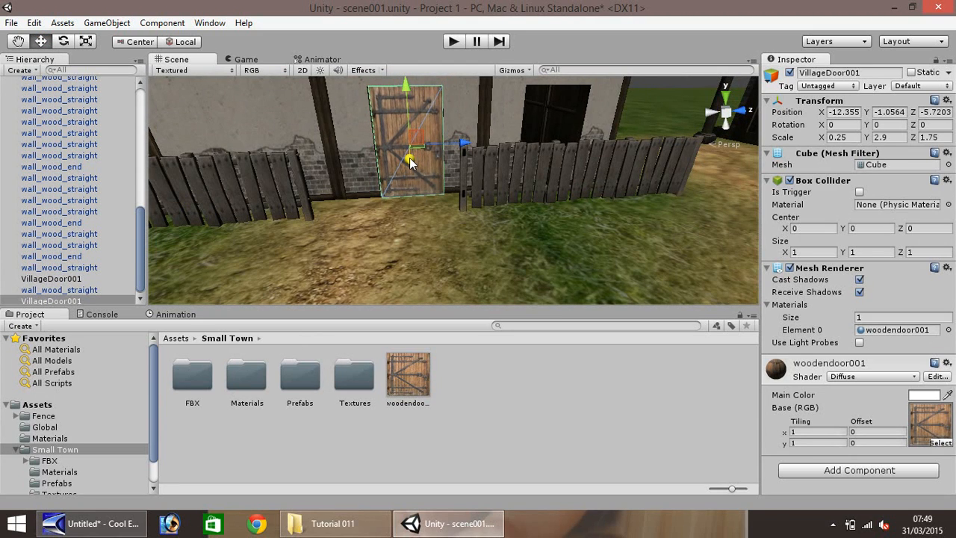
pyautogui.click(438, 232)
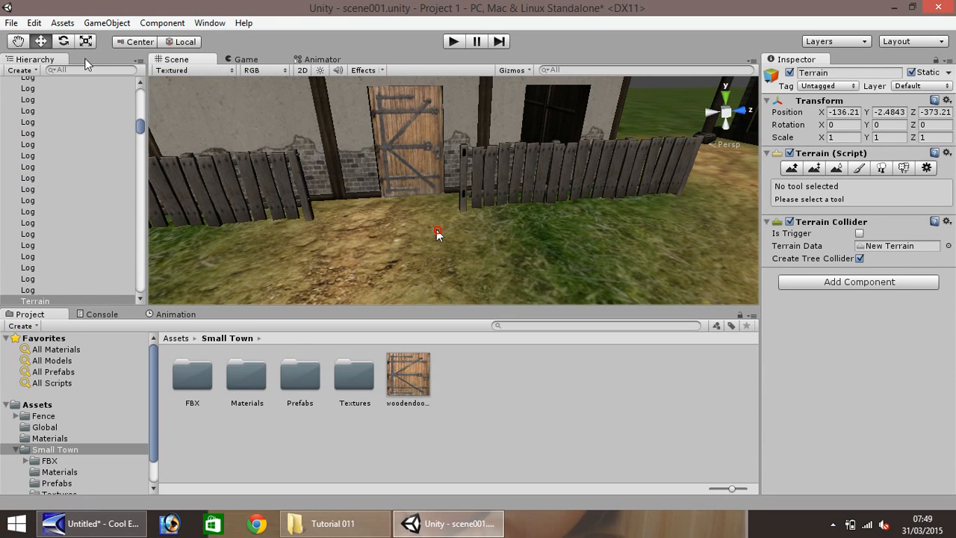
pyautogui.click(25, 39)
pyautogui.moveTo(341, 122); pyautogui.dragTo(108, 223)
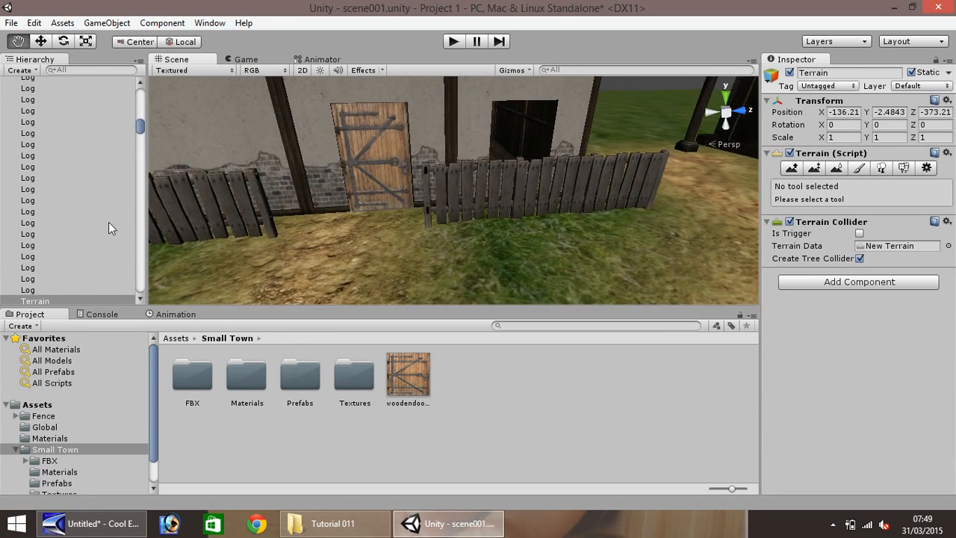
pyautogui.scroll(4, 269, 158)
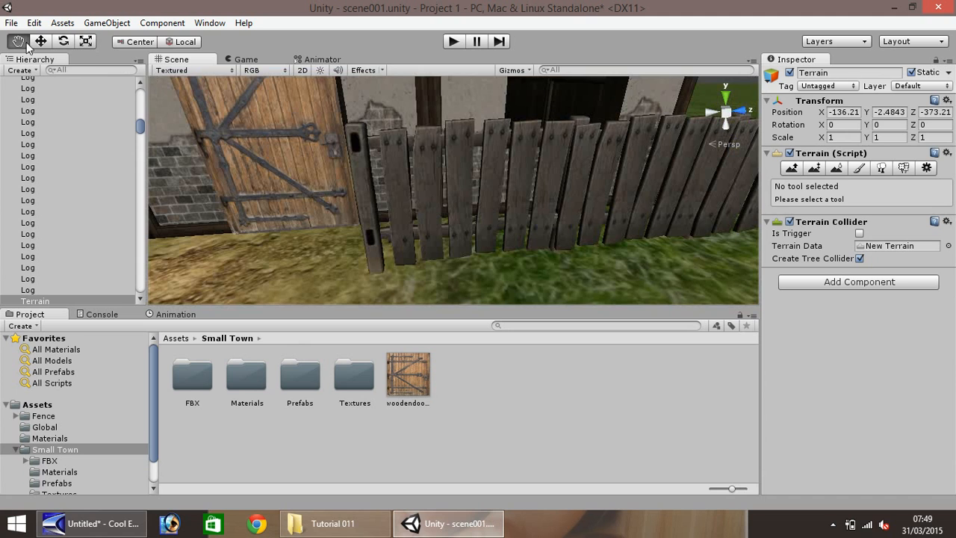
pyautogui.click(41, 41)
pyautogui.click(267, 139)
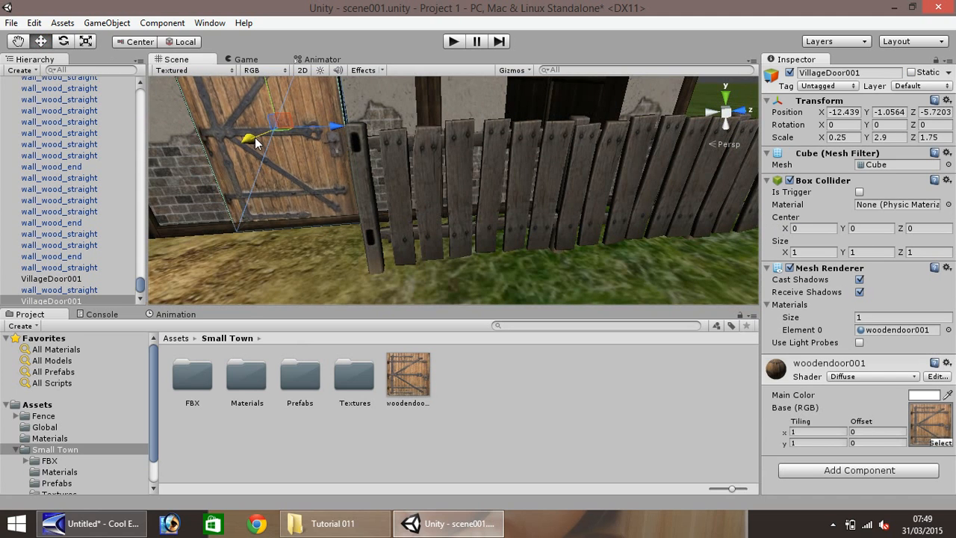
pyautogui.scroll(-5, 258, 145)
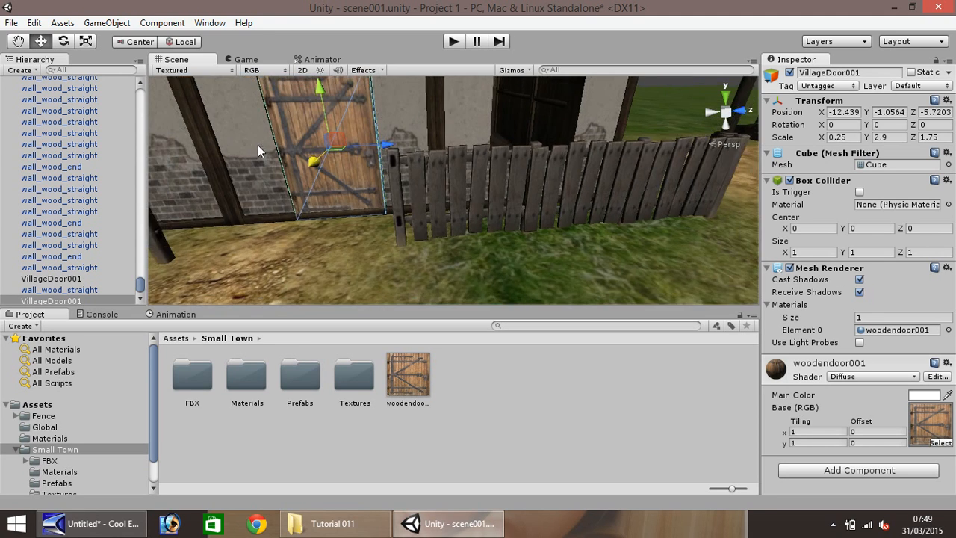
pyautogui.scroll(-3, 334, 170)
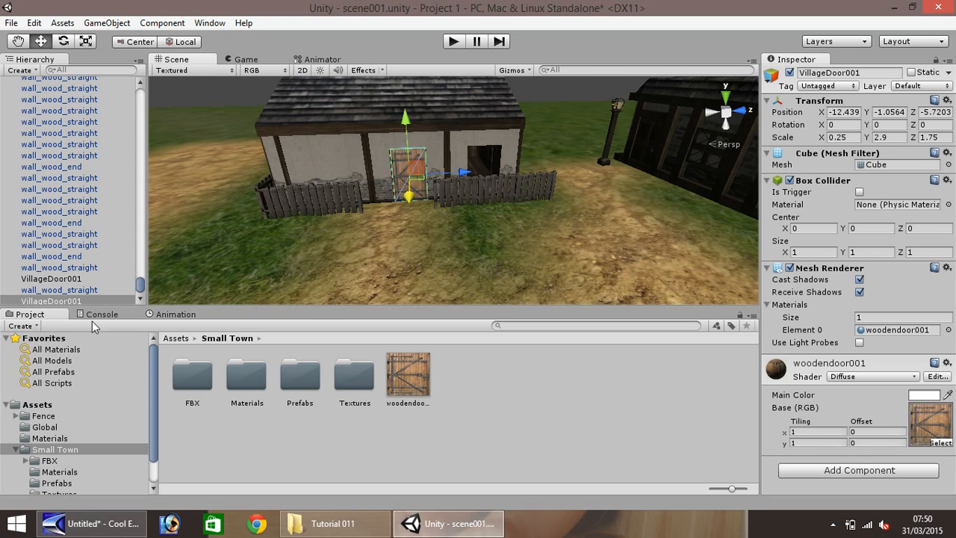
# Browse the FBX and Fence asset folders and select the wall_wood_straight model.
pyautogui.click(50, 460)
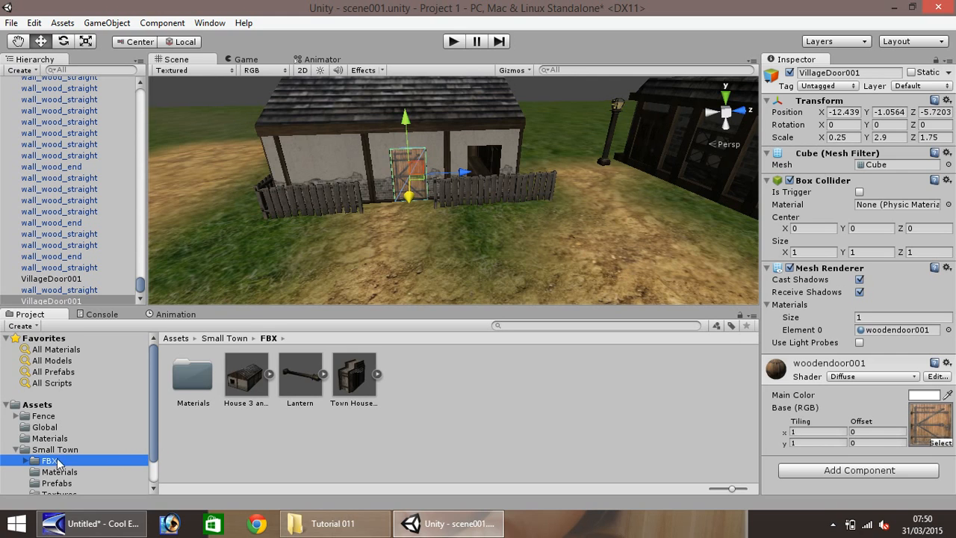
pyautogui.click(51, 418)
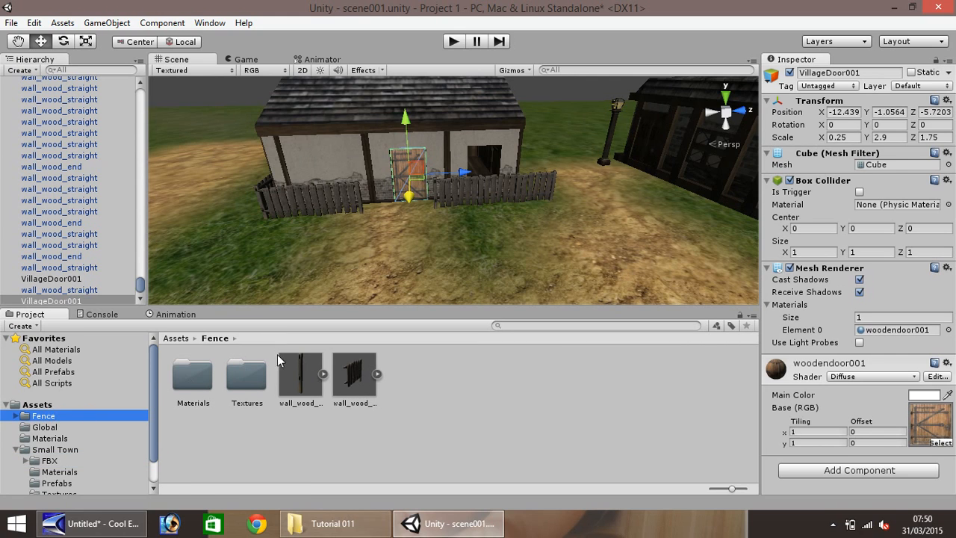
pyautogui.click(354, 376)
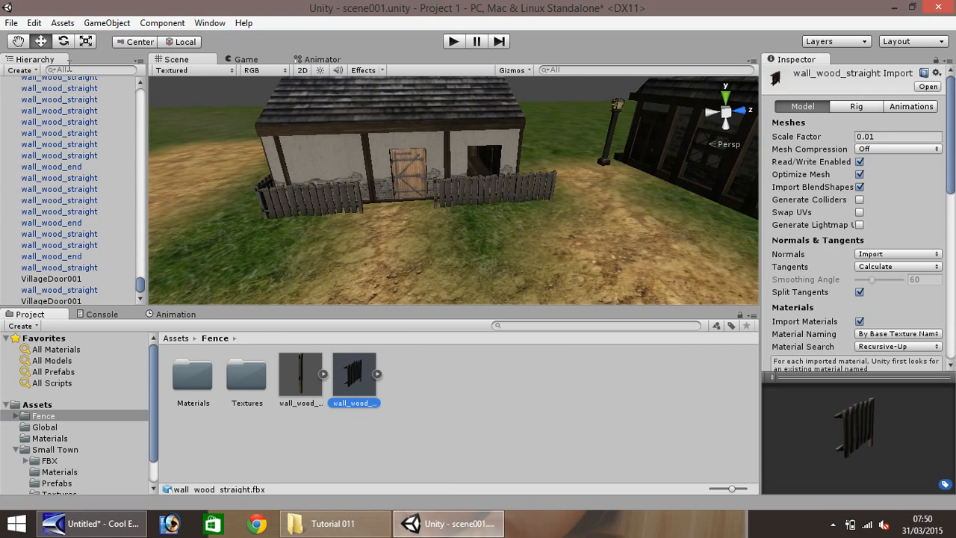
# Duplicate a side fence panel of the fenced house and move the copy to the freestanding fence's end, X about -7.28, Z about -30.58.
pyautogui.scroll(-6, 303, 165)
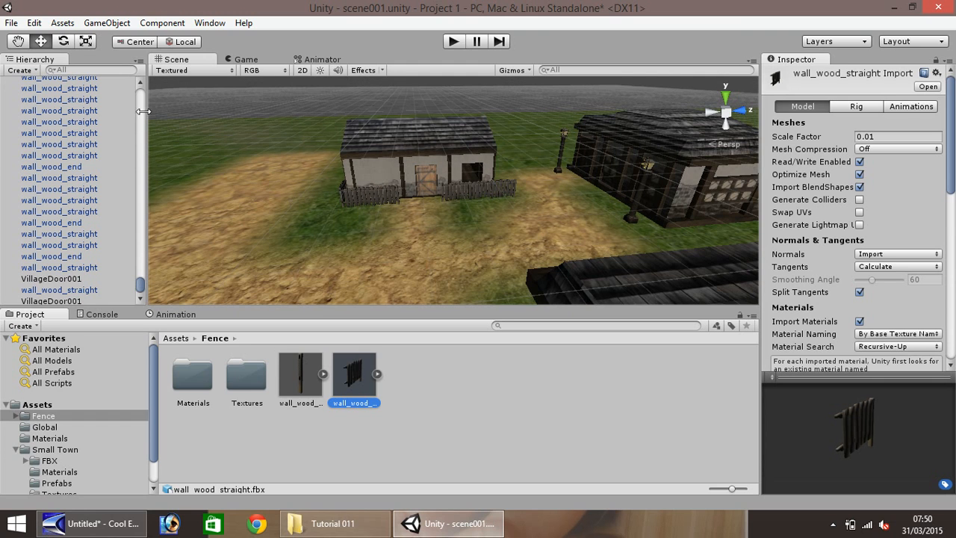
pyautogui.click(17, 41)
pyautogui.moveTo(217, 176); pyautogui.dragTo(597, 213)
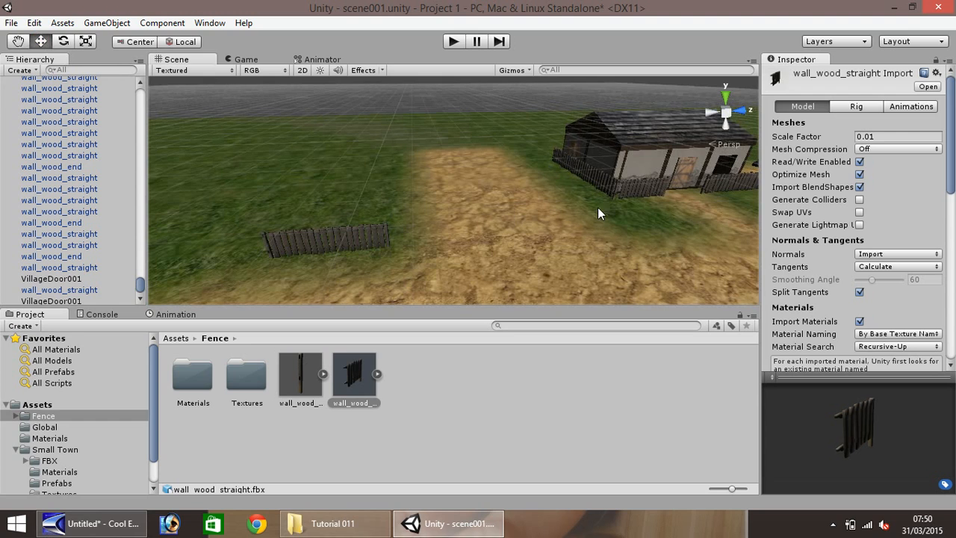
pyautogui.click(597, 178)
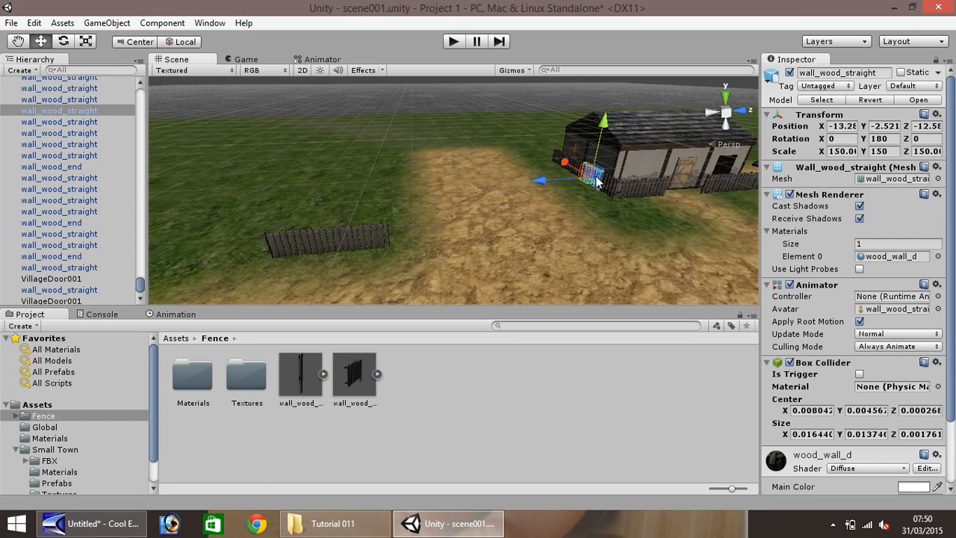
pyautogui.hotkey('ctrl', 'd')
pyautogui.moveTo(569, 179); pyautogui.dragTo(387, 211)
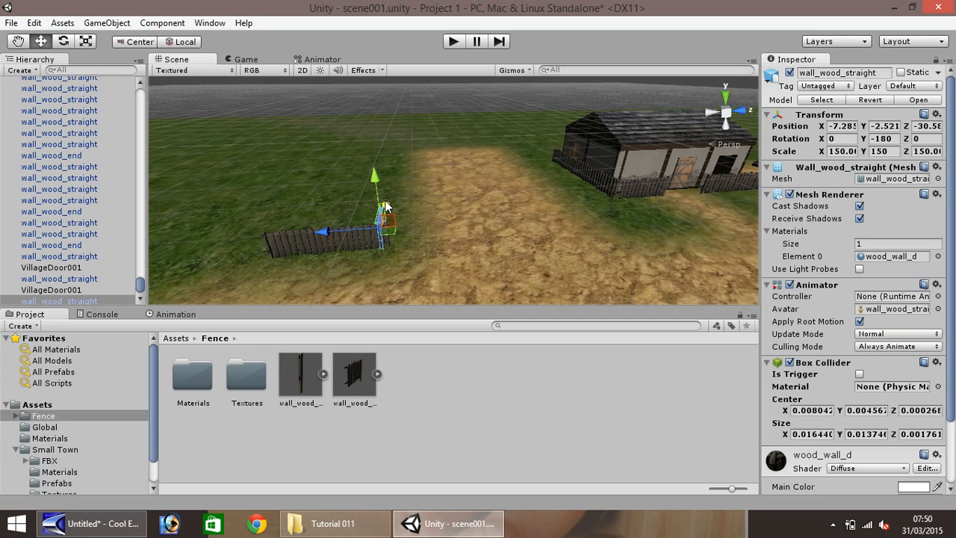
# Align the panel copy with the freestanding fence's corner at Z about -30.22 and extend the row with further copies to X about -12.28.
pyautogui.click(18, 41)
pyautogui.keyDown('alt'); pyautogui.moveTo(316, 211); pyautogui.dragTo(493, 183); pyautogui.keyUp('alt')
pyautogui.keyDown('alt'); pyautogui.moveTo(413, 202); pyautogui.dragTo(448, 239); pyautogui.keyUp('alt')
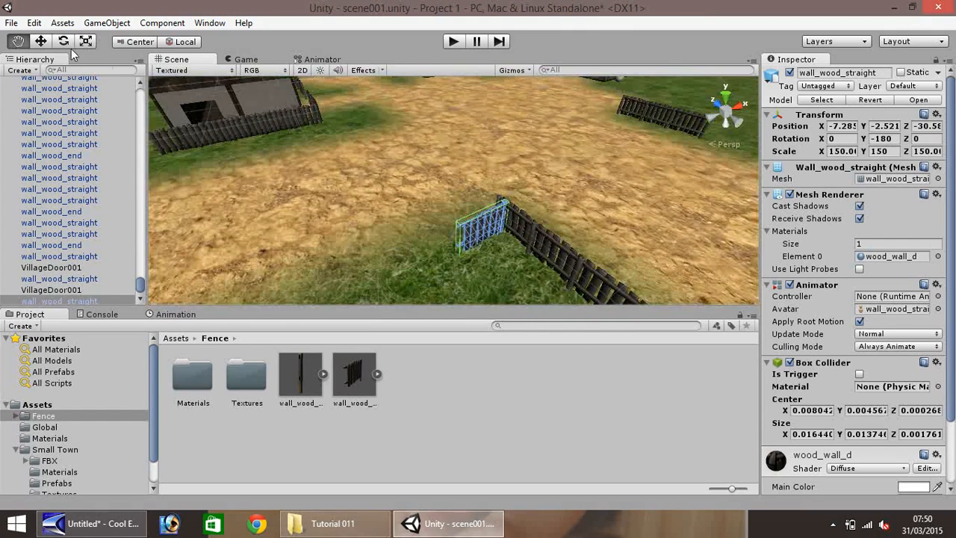
pyautogui.click(40, 41)
pyautogui.moveTo(519, 266); pyautogui.dragTo(511, 266)
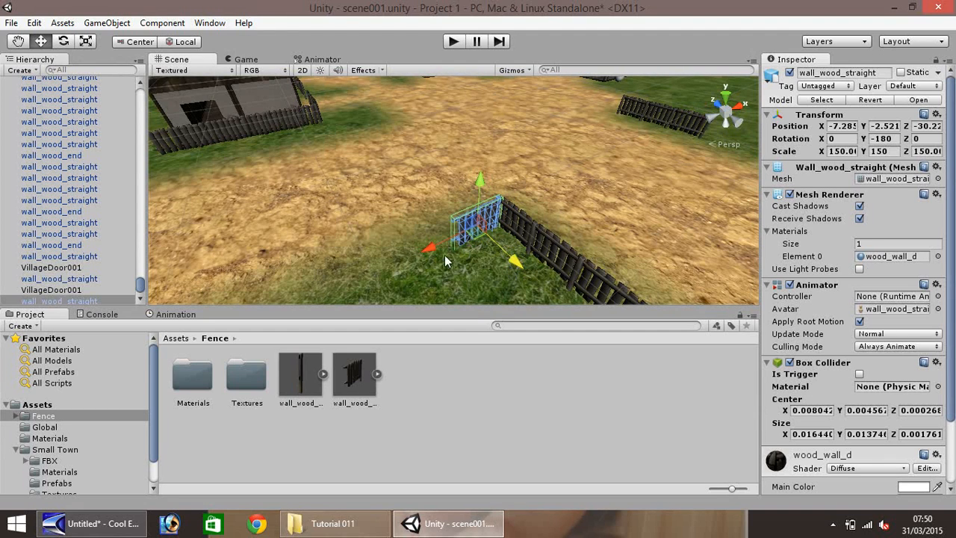
pyautogui.keyDown('ctrl'); pyautogui.moveTo(431, 249); pyautogui.dragTo(338, 290); pyautogui.keyUp('ctrl')
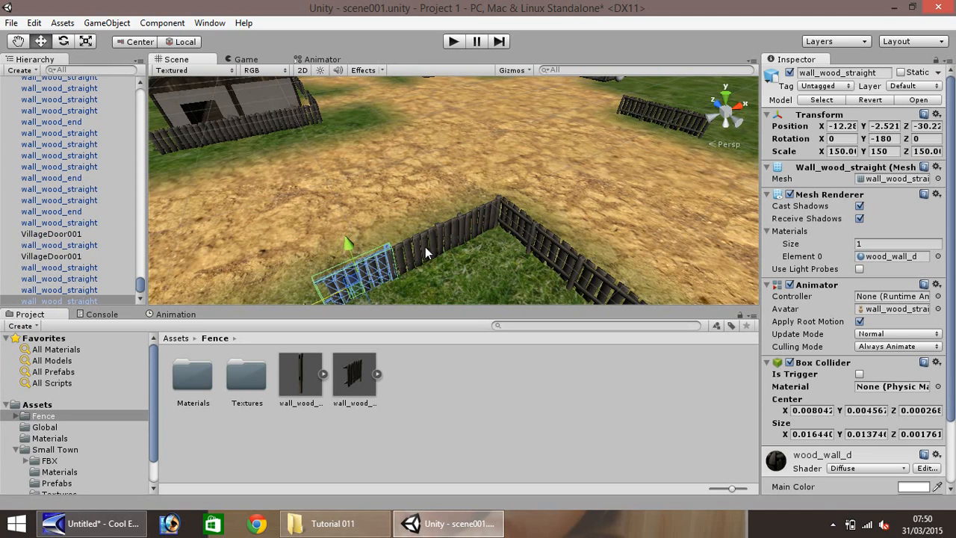
# Set the corner panel's Y rotation to 0 and move it along X to about -9.28, back against the fence corner.
pyautogui.click(481, 223)
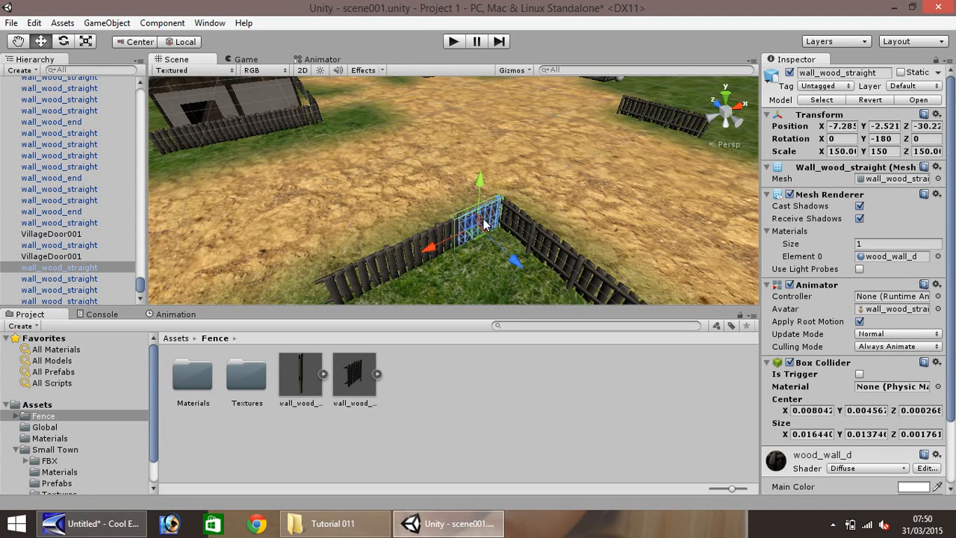
pyautogui.click(881, 139)
pyautogui.write('0')
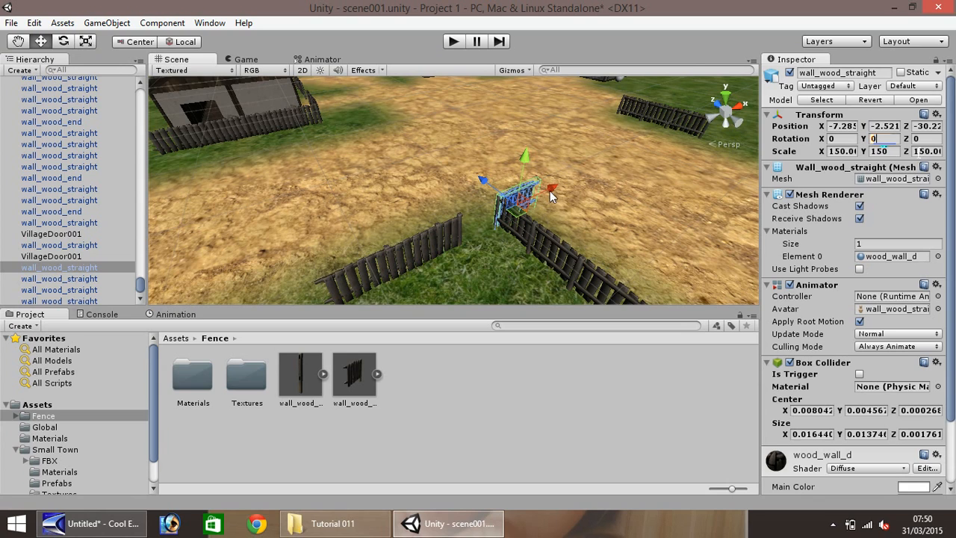
pyautogui.moveTo(549, 196); pyautogui.dragTo(517, 210)
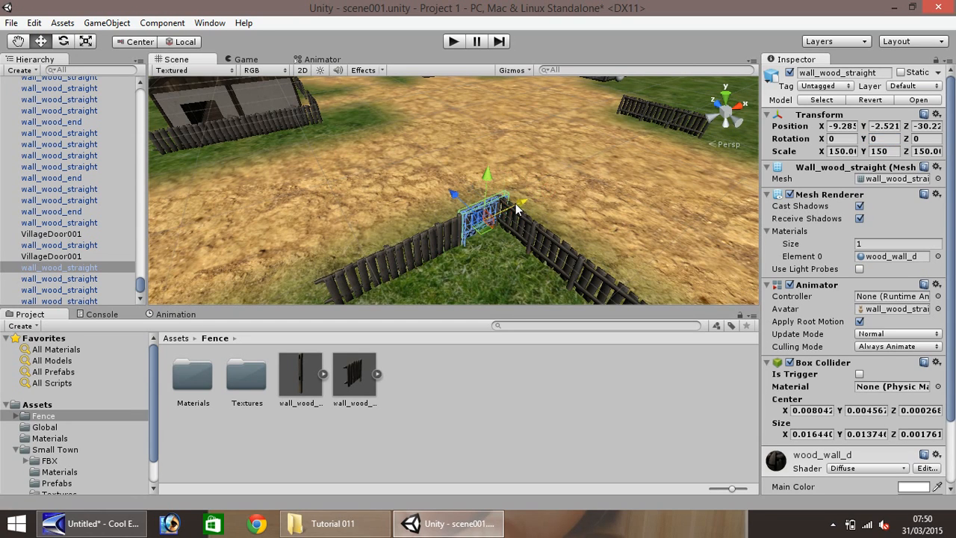
# Delete the three unrotated fence panels beyond the corner panel.
pyautogui.click(440, 233)
pyautogui.press('Delete')
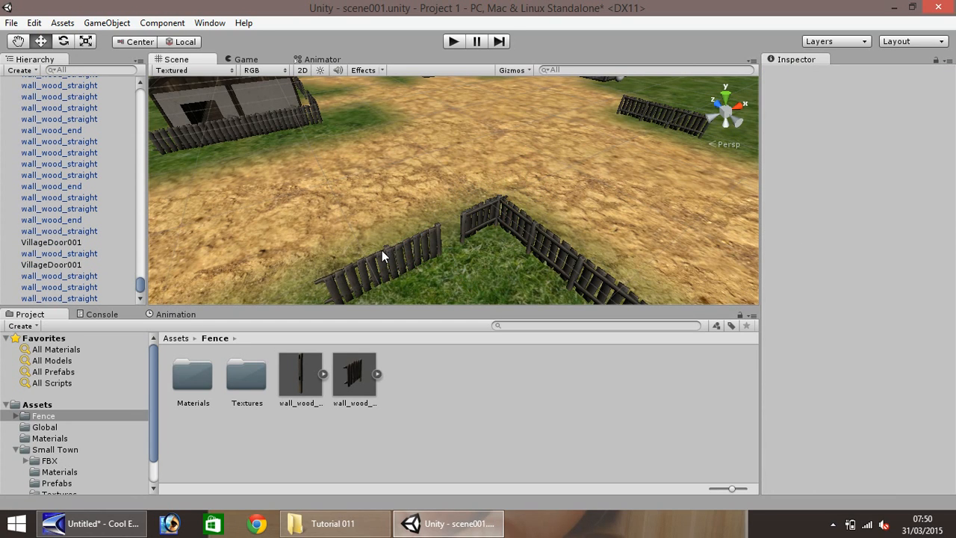
pyautogui.click(413, 258)
pyautogui.press('Delete')
pyautogui.click(366, 272)
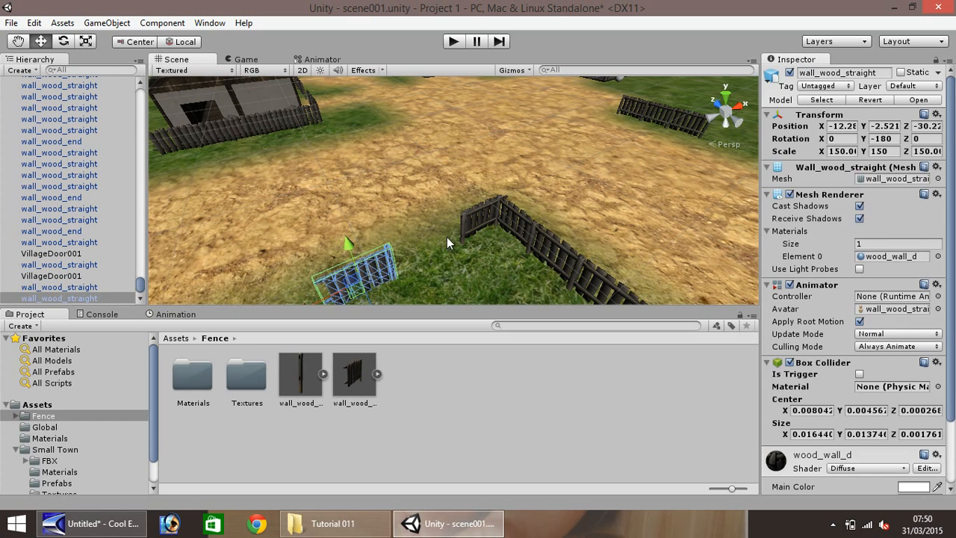
pyautogui.press('Delete')
# Duplicate the turned corner panel three times in a row along X, placing the last copy at about -15.28.
pyautogui.click(472, 226)
pyautogui.hotkey('ctrl', 'd')
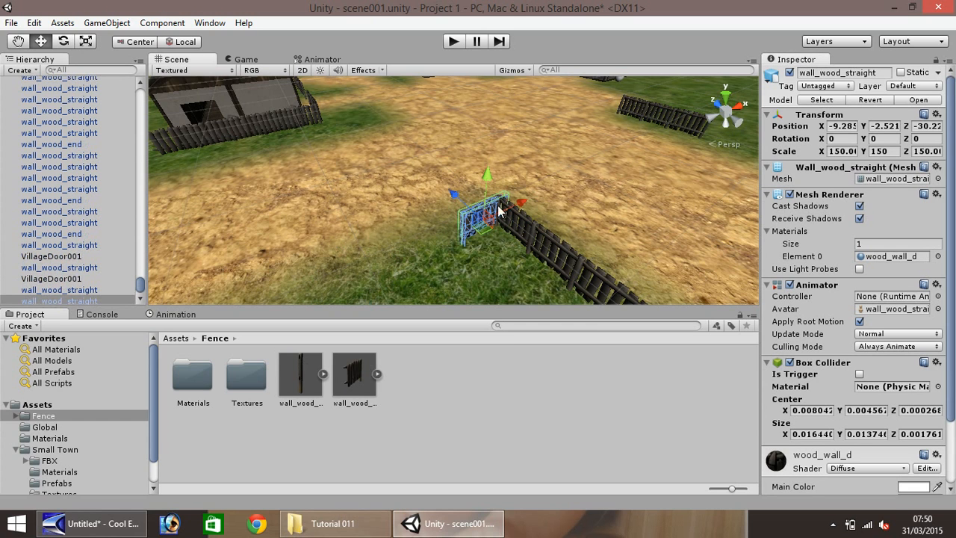
pyautogui.moveTo(520, 202); pyautogui.dragTo(391, 261)
pyautogui.hotkey('ctrl', 'd')
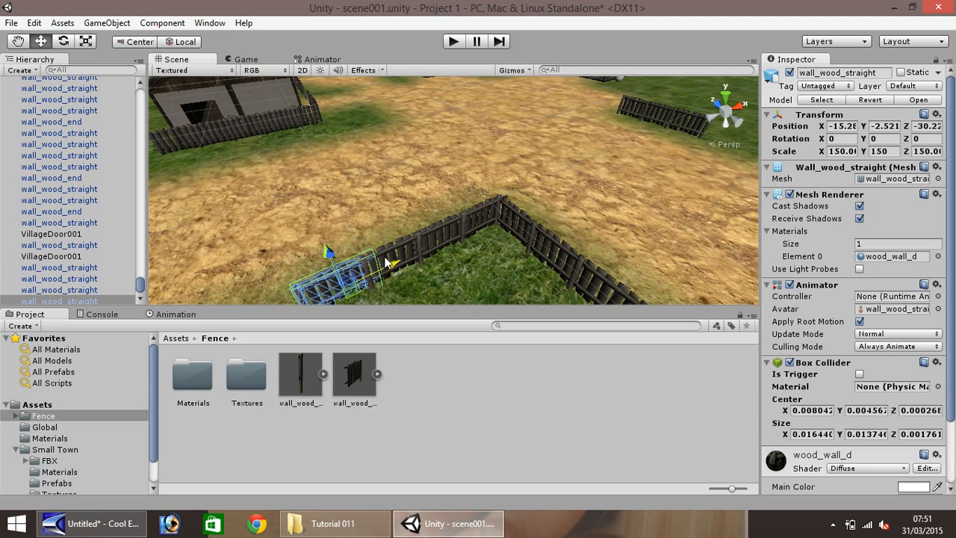
pyautogui.scroll(-3, 473, 190)
pyautogui.scroll(-2, 314, 152)
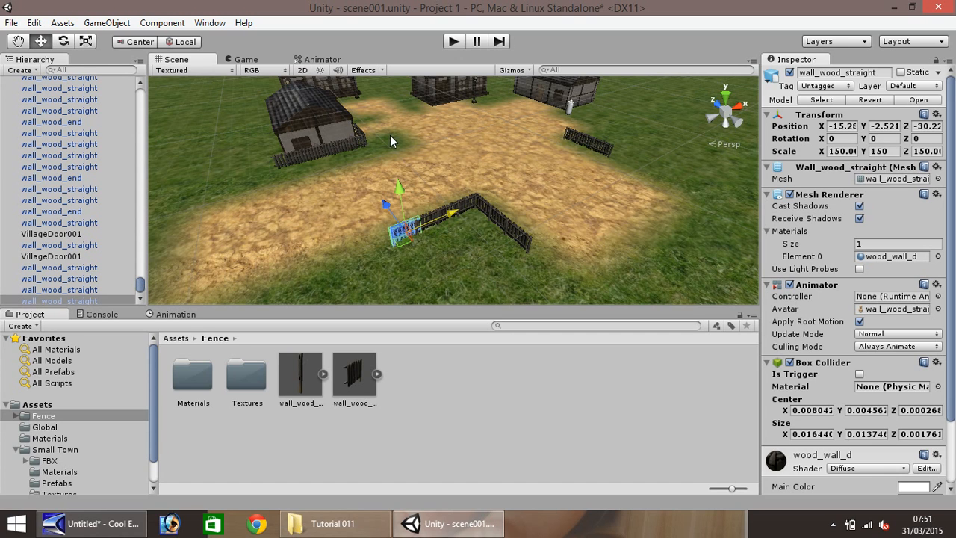
pyautogui.scroll(-2, 390, 138)
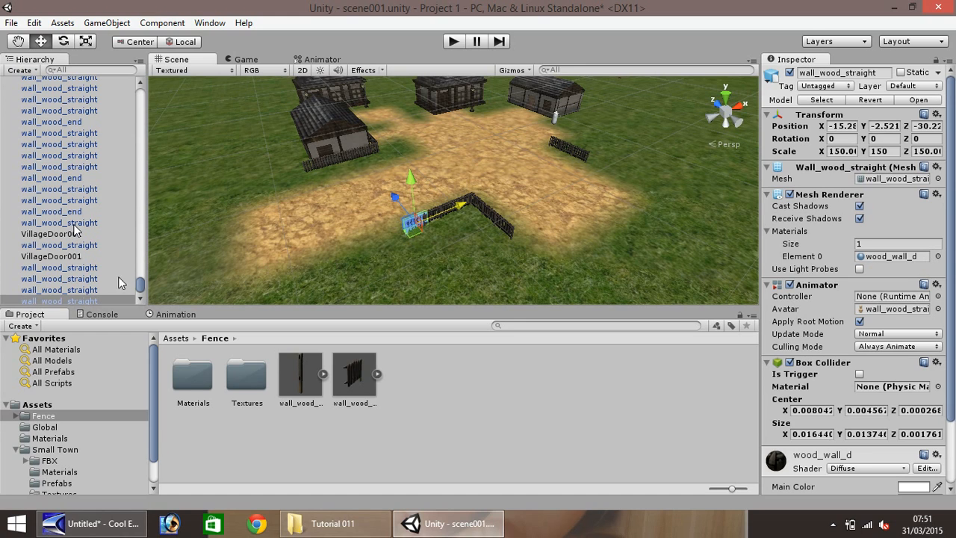
# Collapse the LogCabin001 and Village002 groups in the object hierarchy.
pyautogui.moveTo(140, 285); pyautogui.dragTo(141, 96)
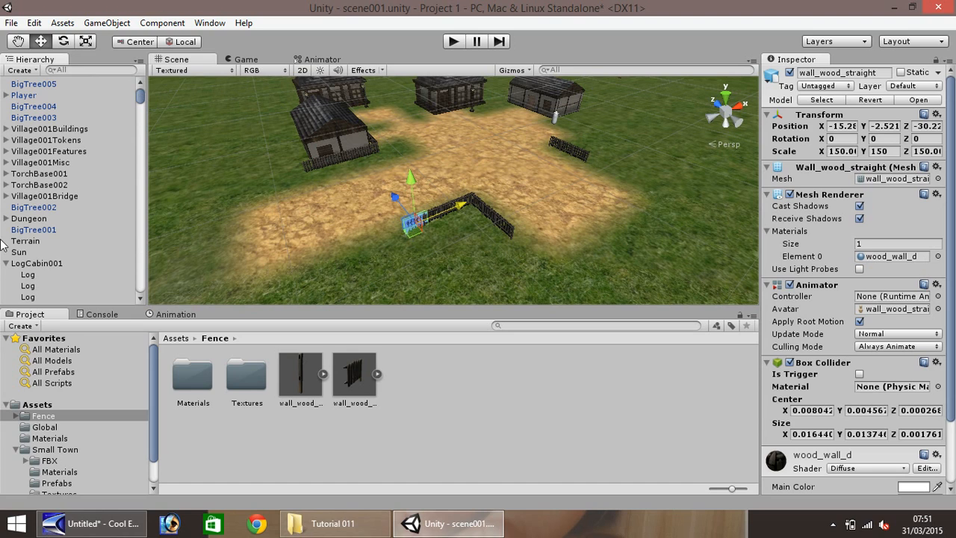
pyautogui.click(6, 263)
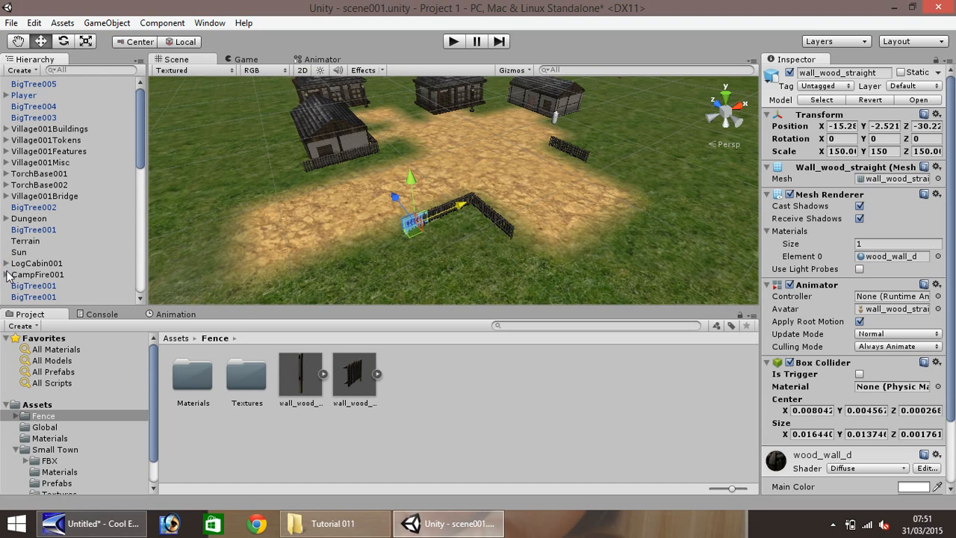
pyautogui.scroll(-8, 5, 224)
pyautogui.scroll(4, 5, 196)
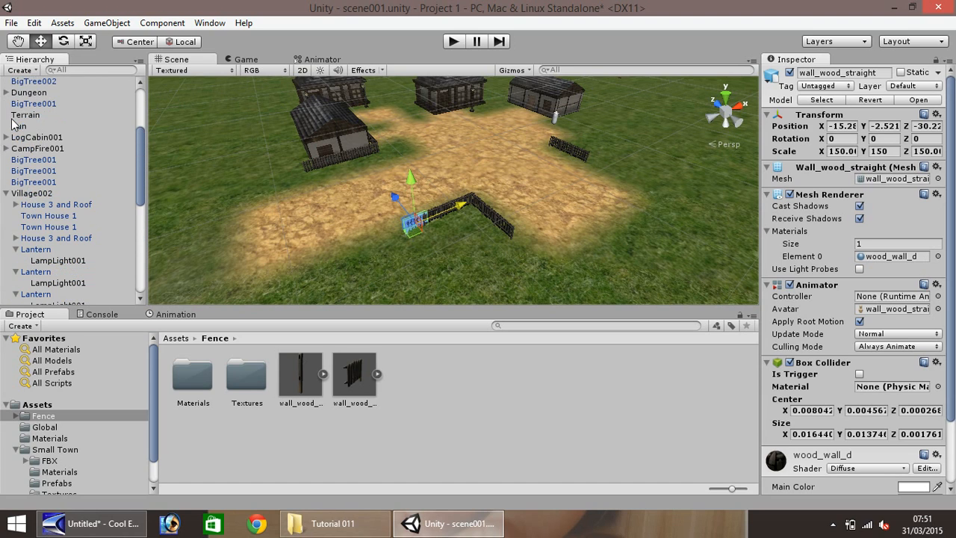
pyautogui.click(6, 194)
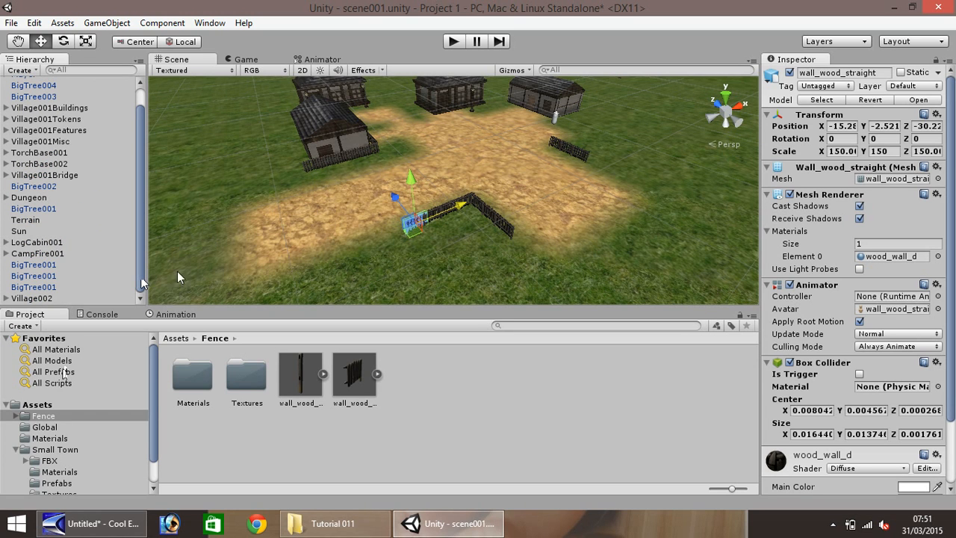
# Paint a path on the Terrain from the bare trees to the wooden palisade, using Paint Texture with the ochre dirt texture.
pyautogui.scroll(-10, 558, 163)
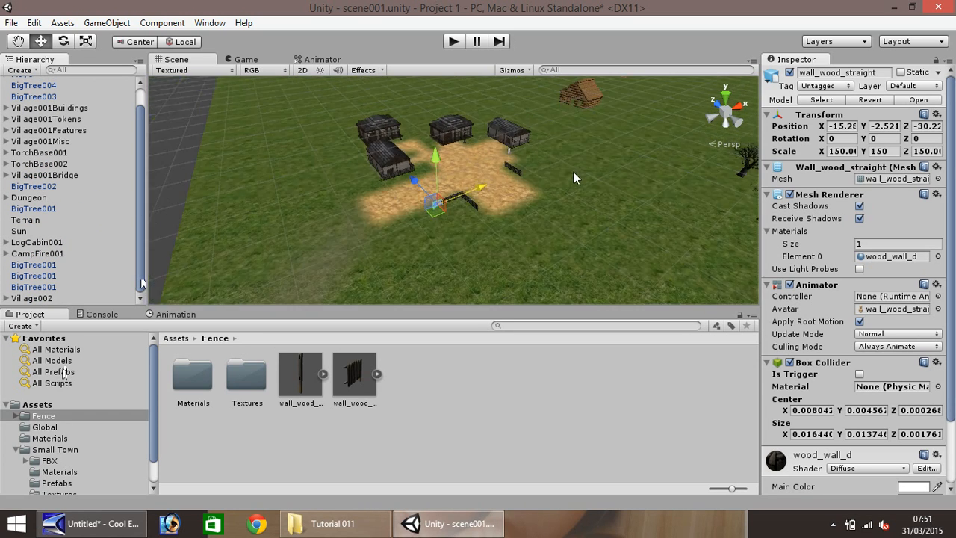
pyautogui.scroll(-3, 646, 221)
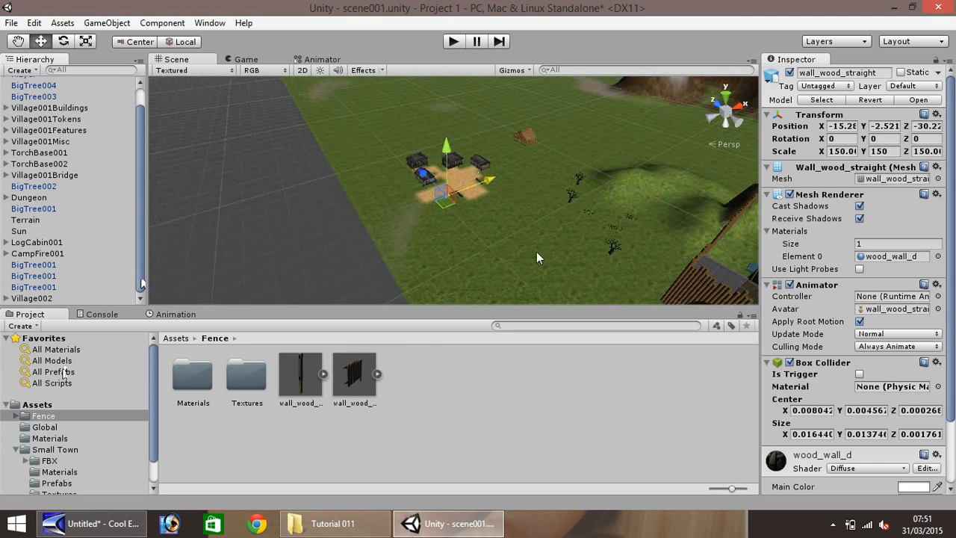
pyautogui.click(17, 41)
pyautogui.keyDown('alt'); pyautogui.moveTo(501, 246); pyautogui.dragTo(353, 223); pyautogui.keyUp('alt')
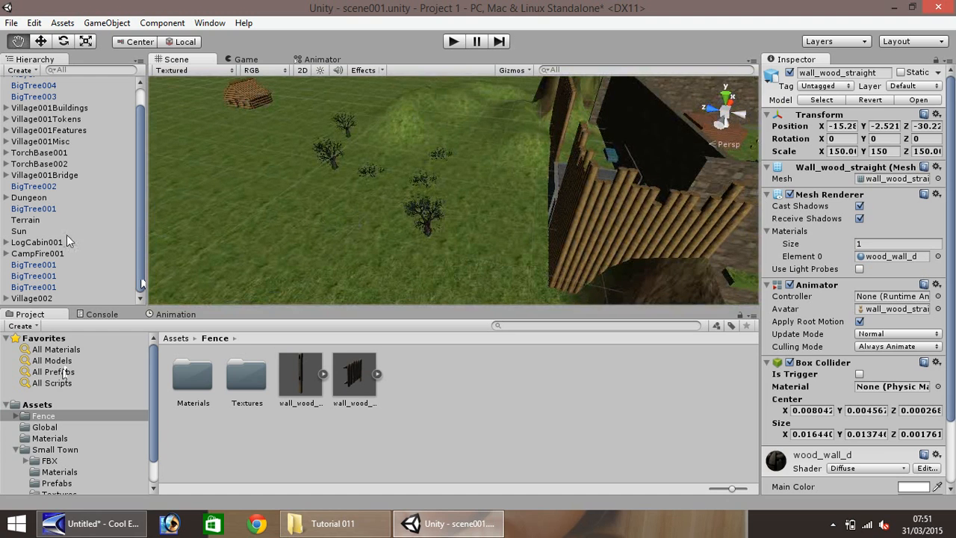
pyautogui.click(26, 220)
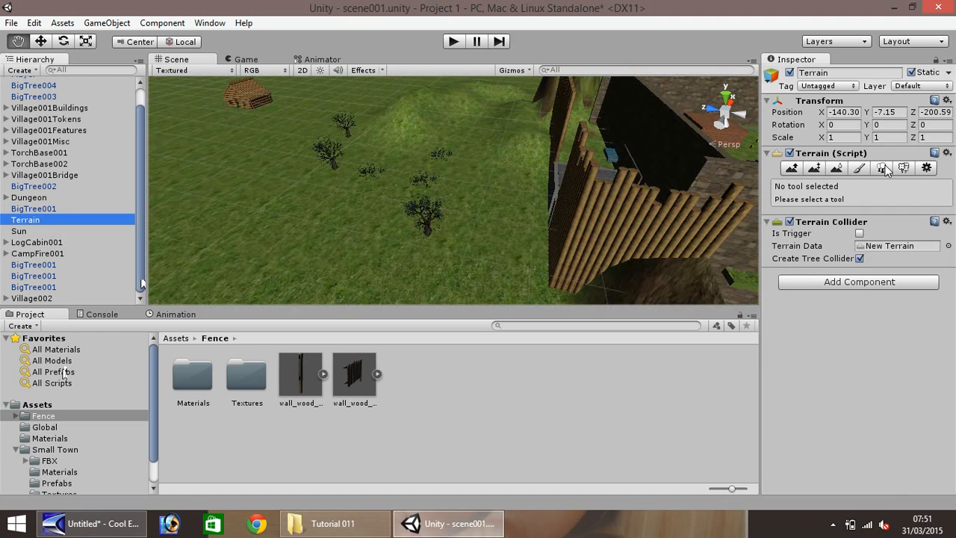
pyautogui.click(859, 169)
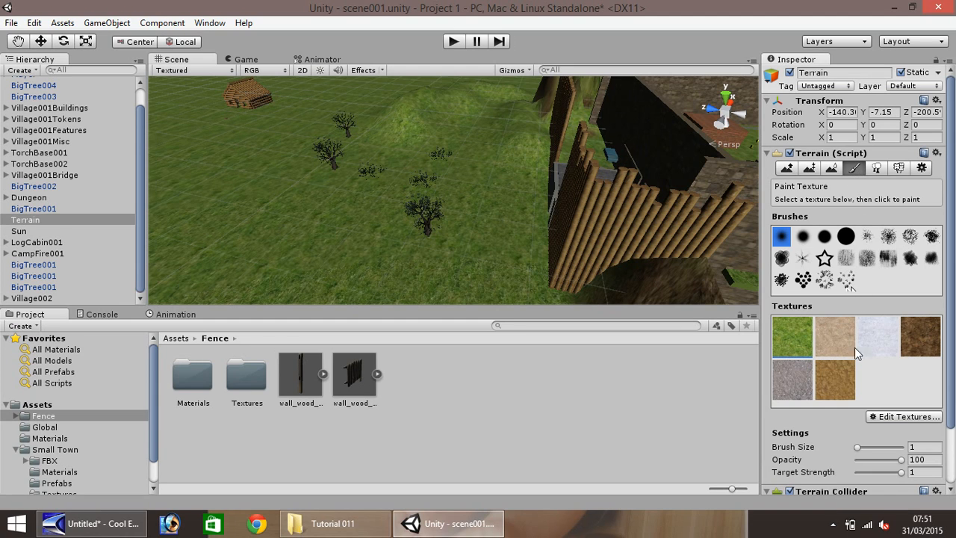
pyautogui.click(838, 380)
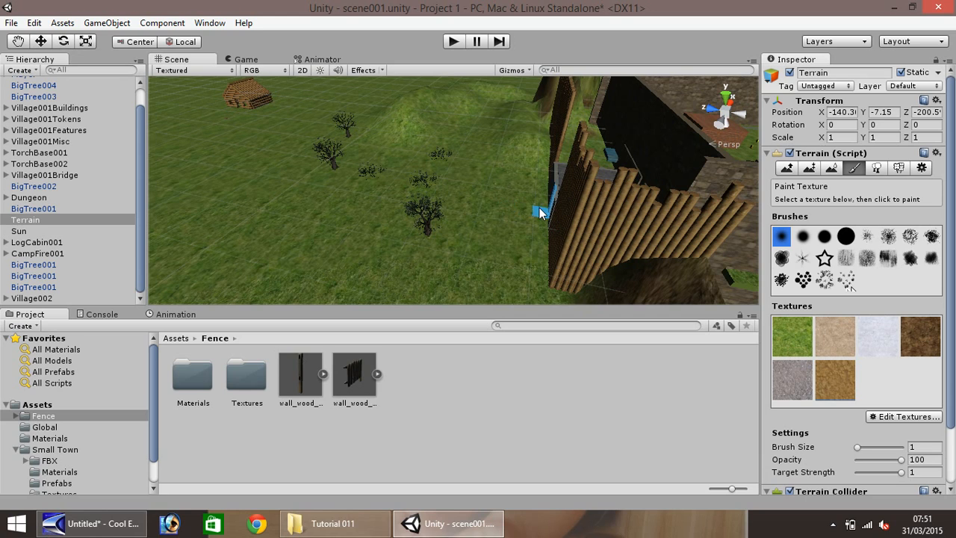
pyautogui.moveTo(448, 213)
pyautogui.mouseDown()
pyautogui.moveTo(528, 222)
pyautogui.moveTo(540, 209)
pyautogui.moveTo(543, 228)
pyautogui.moveTo(543, 169)
pyautogui.mouseUp()
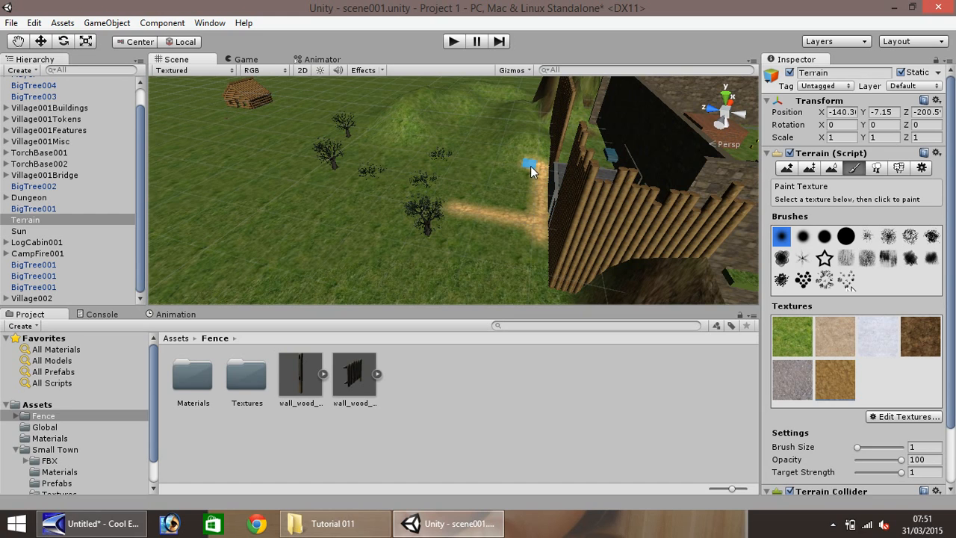
# Paint a sandy path on the terrain from the wooden fence past the nearby tree, with two branches across the grass.
pyautogui.moveTo(527, 243)
pyautogui.mouseDown()
pyautogui.moveTo(544, 254)
pyautogui.moveTo(524, 238)
pyautogui.moveTo(490, 242)
pyautogui.moveTo(481, 226)
pyautogui.mouseUp()
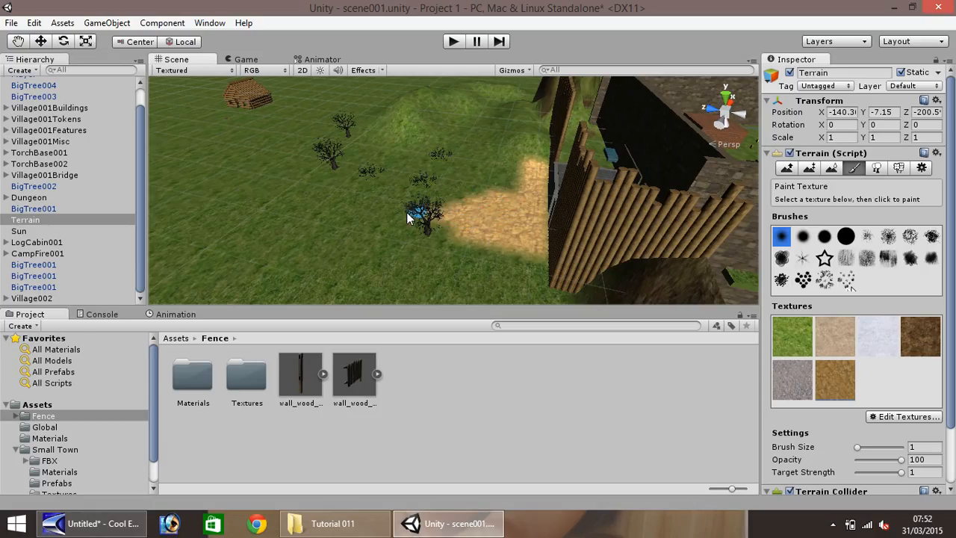
pyautogui.moveTo(352, 198)
pyautogui.mouseDown()
pyautogui.moveTo(441, 210)
pyautogui.moveTo(378, 212)
pyautogui.mouseUp()
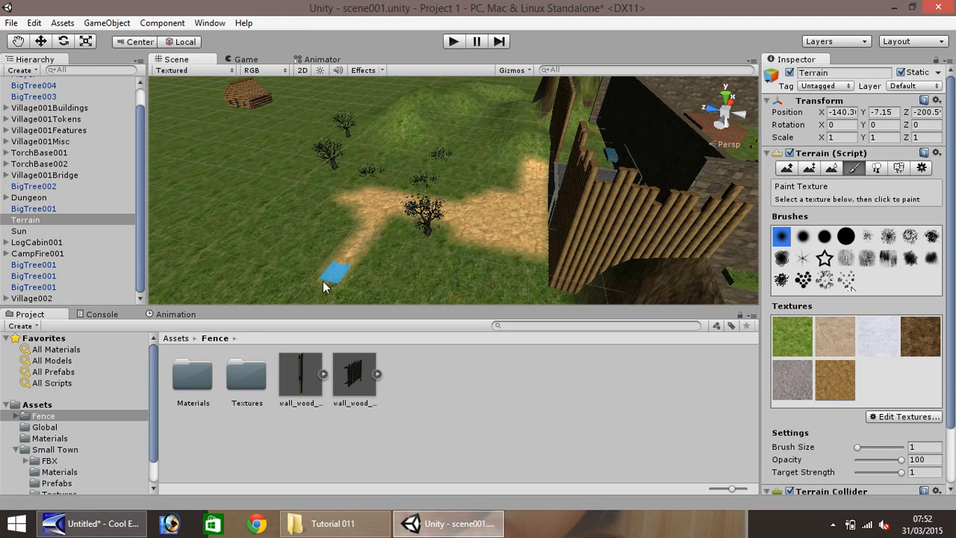
pyautogui.moveTo(307, 279)
pyautogui.mouseDown()
pyautogui.moveTo(343, 215)
pyautogui.moveTo(352, 218)
pyautogui.mouseUp()
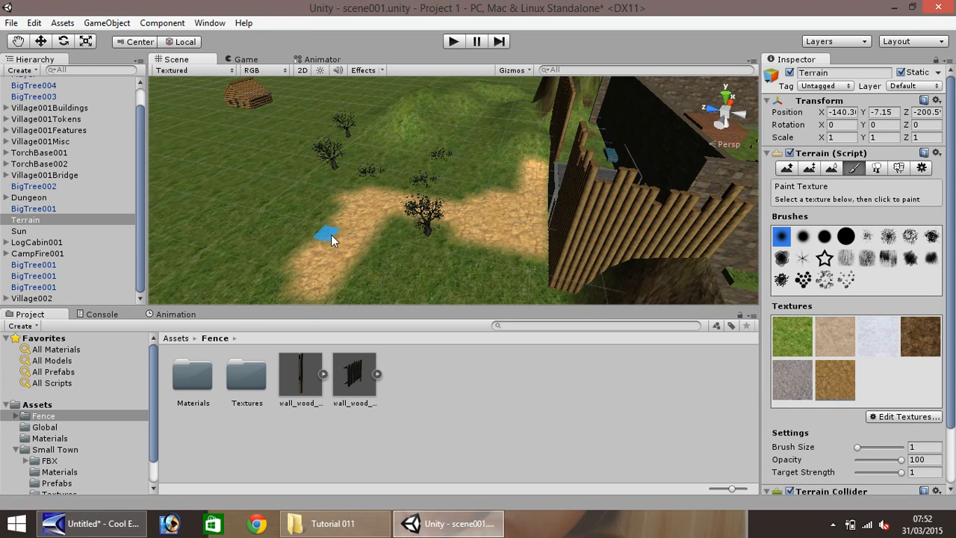
pyautogui.moveTo(299, 218); pyautogui.dragTo(254, 200)
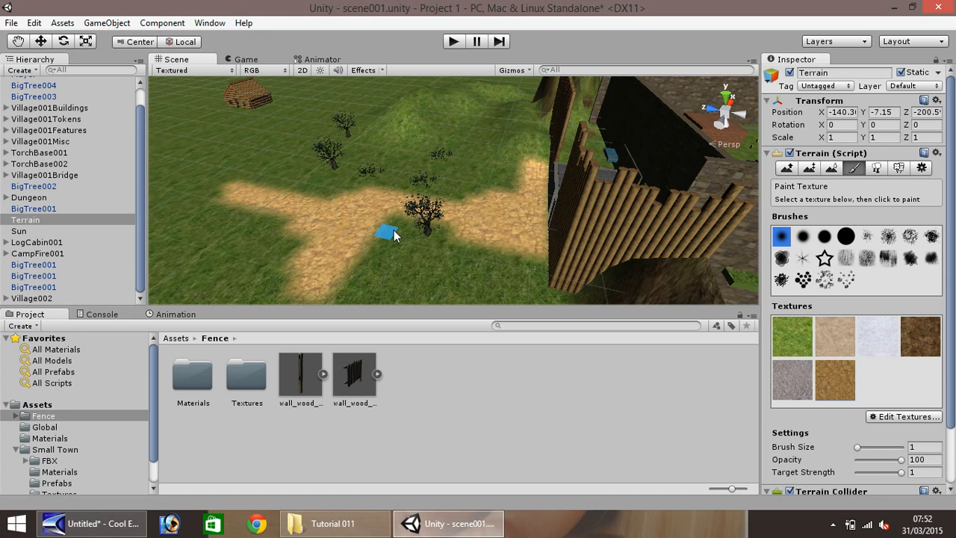
# Extend the sandy path texture across the grass to connect it with the painted ground by the village houses.
pyautogui.click(18, 41)
pyautogui.moveTo(266, 130); pyautogui.dragTo(351, 147)
pyautogui.moveTo(384, 162); pyautogui.dragTo(348, 162, button='right')
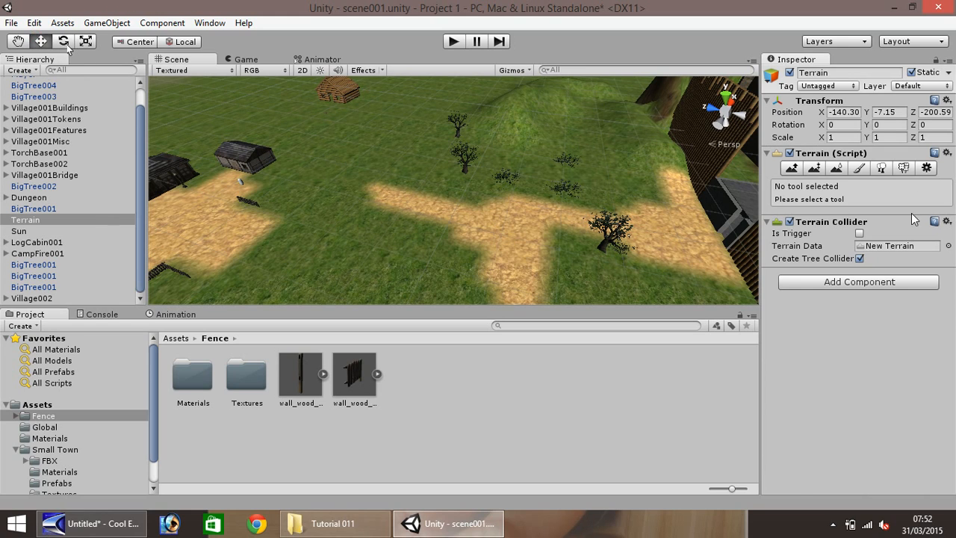
pyautogui.click(859, 168)
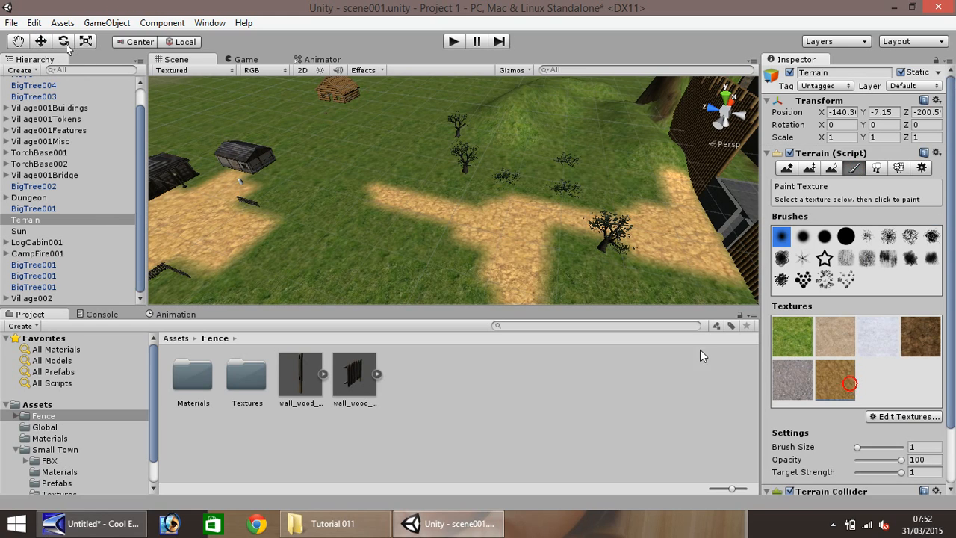
pyautogui.click(255, 248)
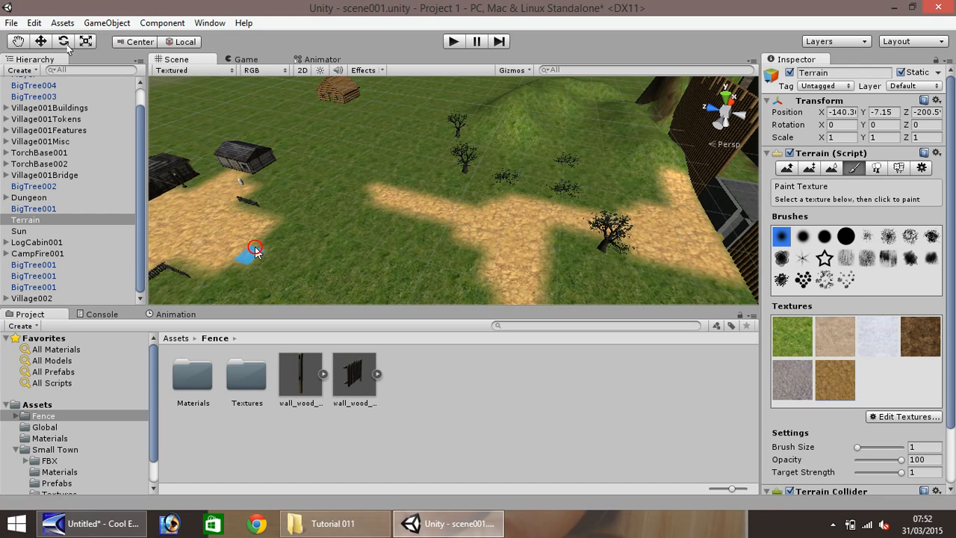
pyautogui.click(265, 256)
pyautogui.click(281, 267)
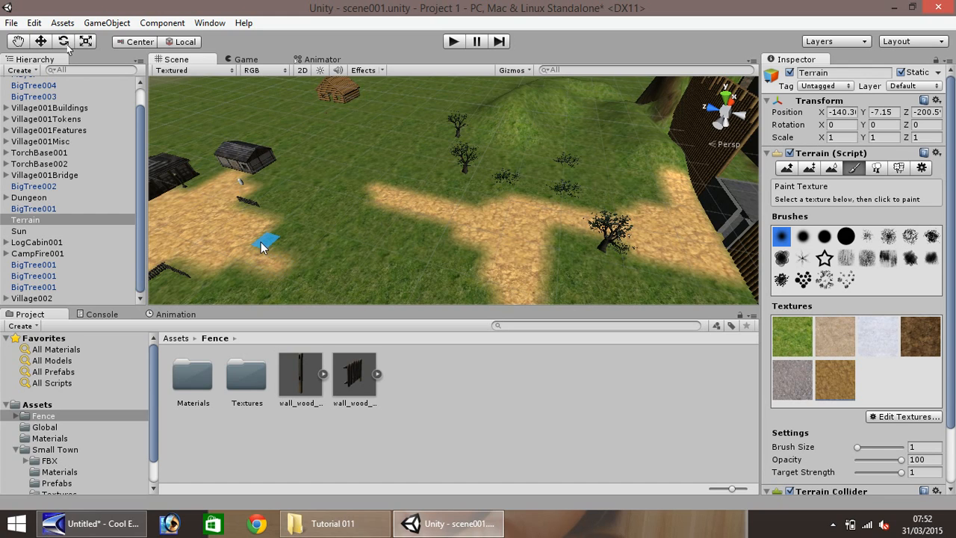
pyautogui.click(262, 244)
pyautogui.click(296, 249)
pyautogui.click(295, 252)
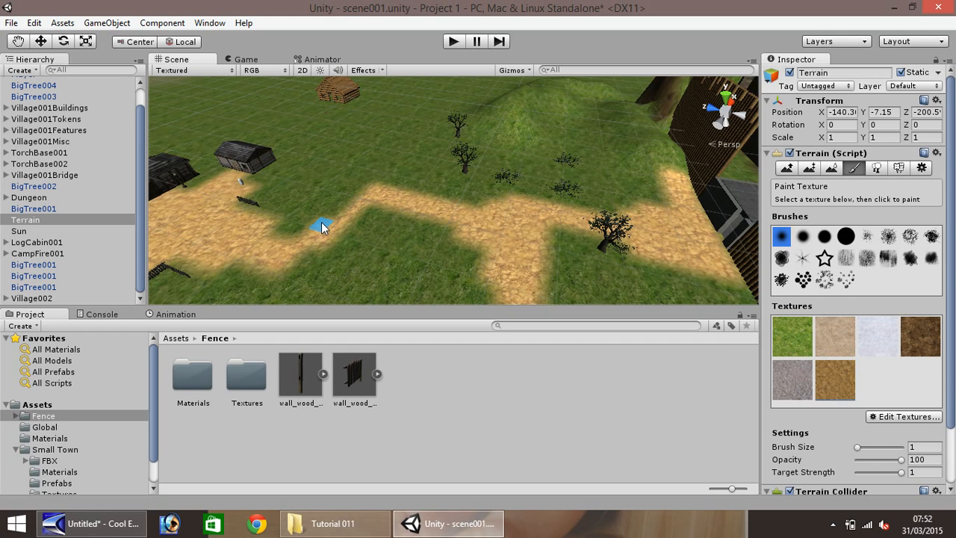
pyautogui.click(322, 222)
pyautogui.click(304, 262)
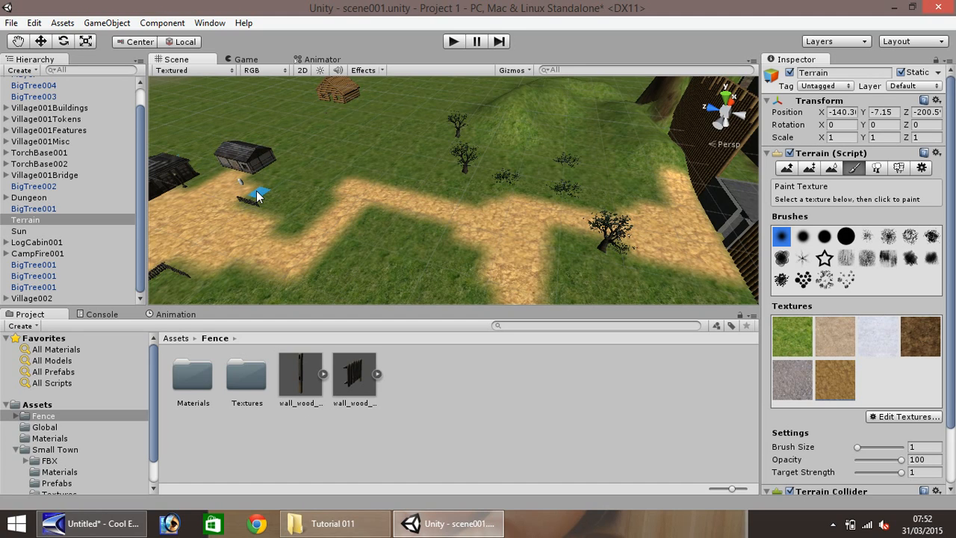
# Duplicate the BigTree001 standing on the path near the fence and move the copy along Z to about 78.2.
pyautogui.click(41, 42)
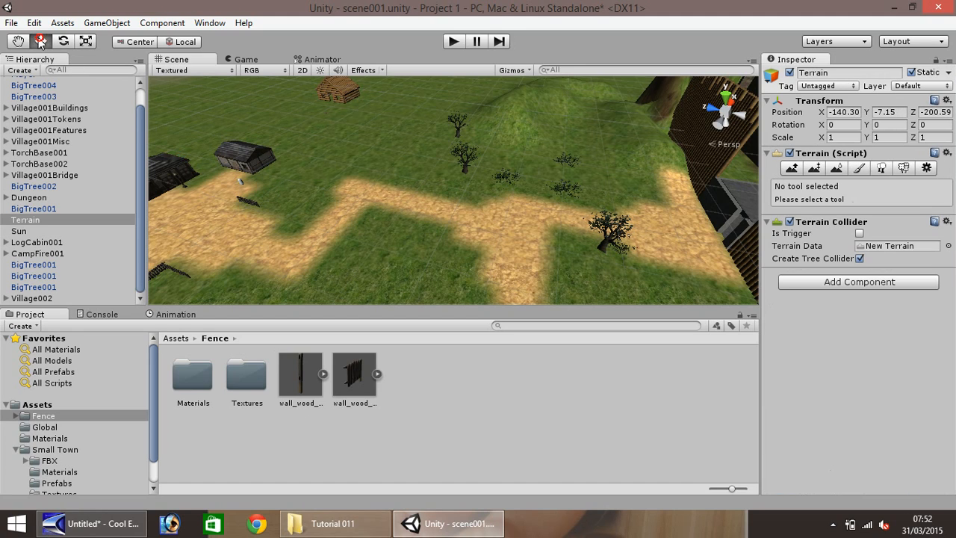
pyautogui.click(610, 250)
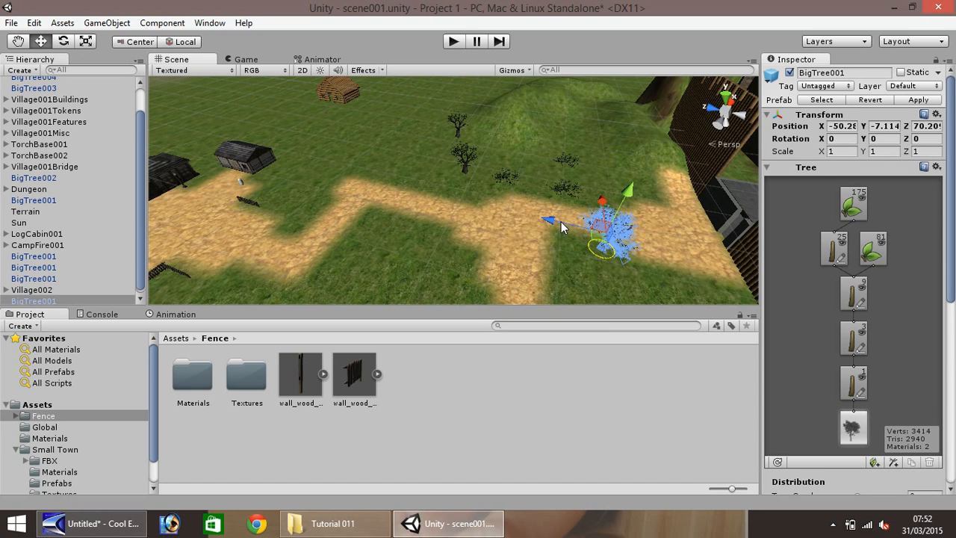
pyautogui.moveTo(565, 221); pyautogui.dragTo(517, 225)
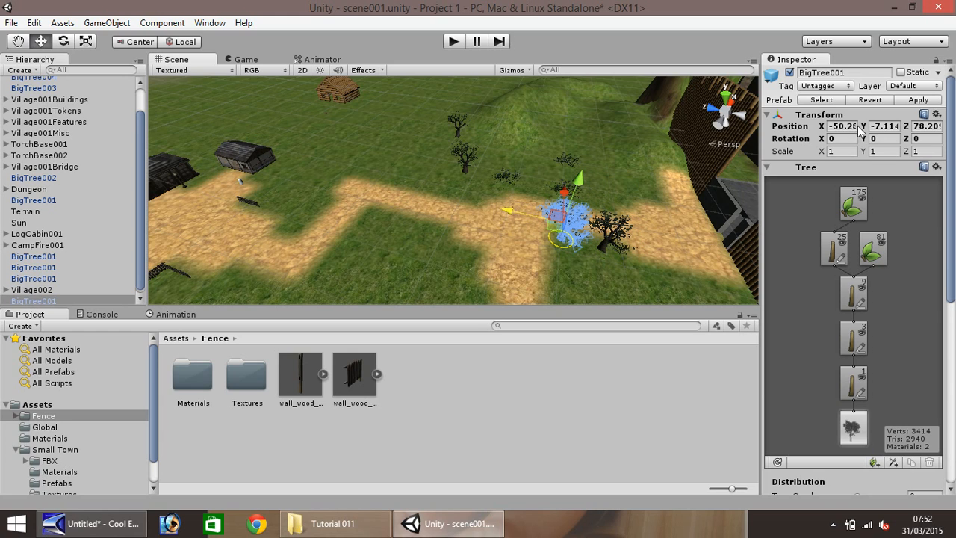
# Scale the duplicated tree to 1.5 on X, Y and Z, and move it onto the grass at about X -43.4, Z 105.8.
pyautogui.click(842, 151)
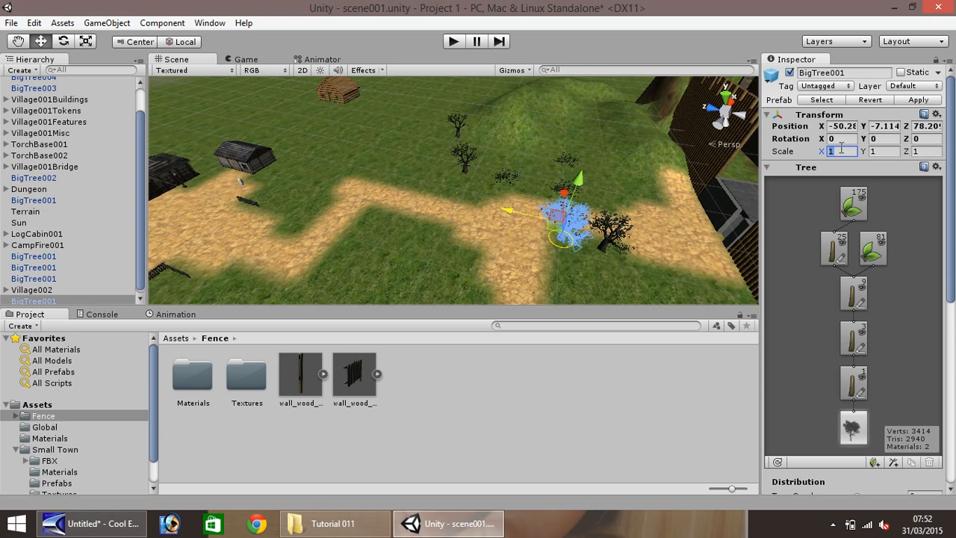
pyautogui.write('1.5')
pyautogui.press('Tab')
pyautogui.write('1.5')
pyautogui.press('Tab')
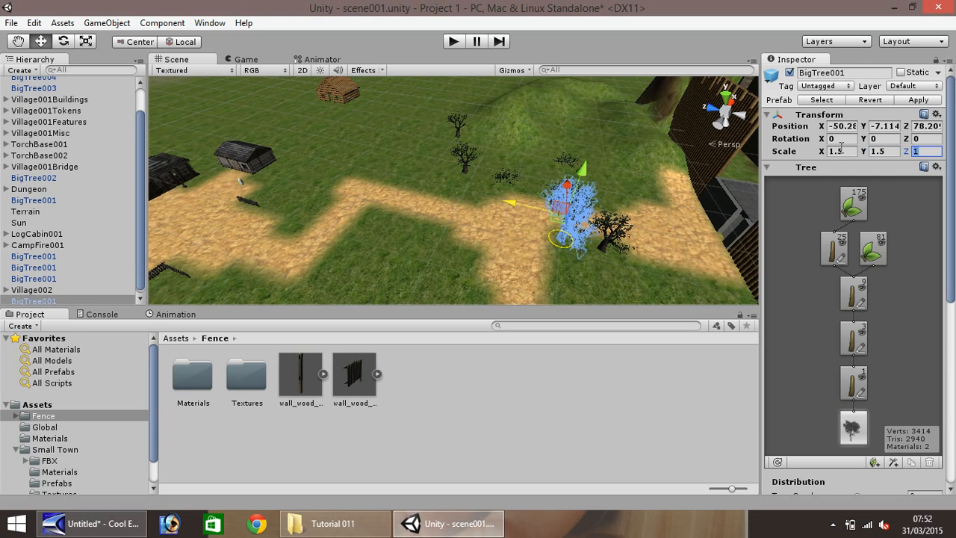
pyautogui.write('1.5')
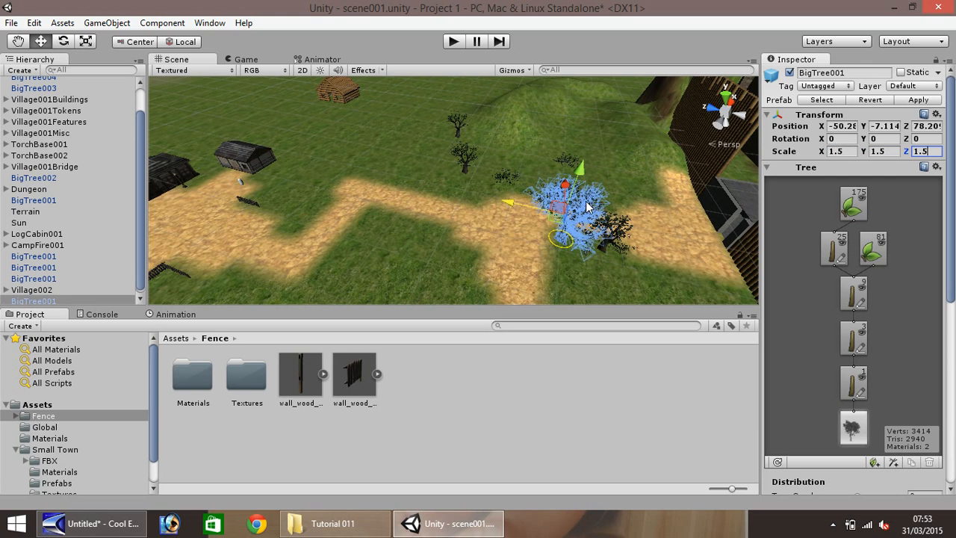
pyautogui.moveTo(538, 209); pyautogui.dragTo(391, 186)
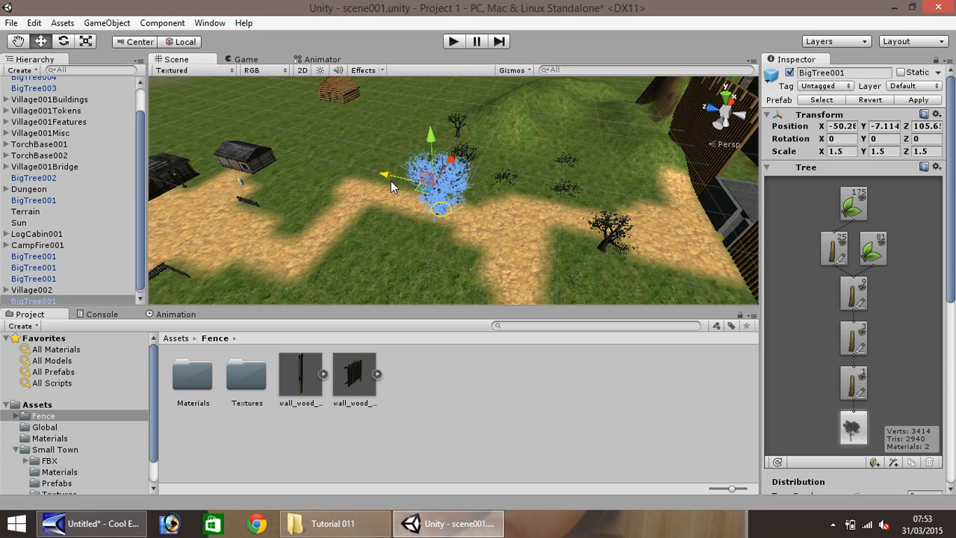
pyautogui.moveTo(455, 162); pyautogui.dragTo(505, 197)
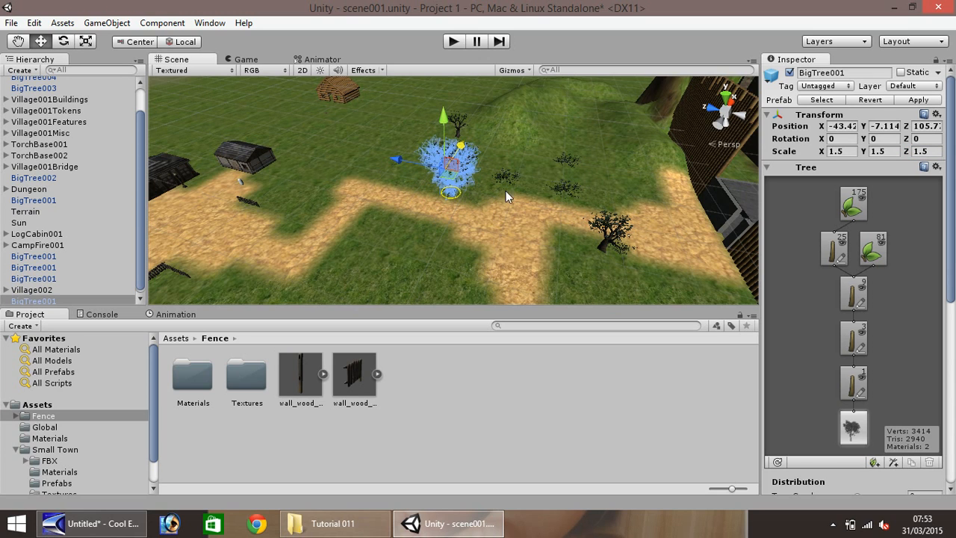
# Place a copy of the enlarged tree across the path at about X -60.4, and a copy of the small tree at about X -40.3, Z 120.2.
pyautogui.click(506, 195)
pyautogui.click(452, 185)
pyautogui.moveTo(461, 149); pyautogui.dragTo(436, 180)
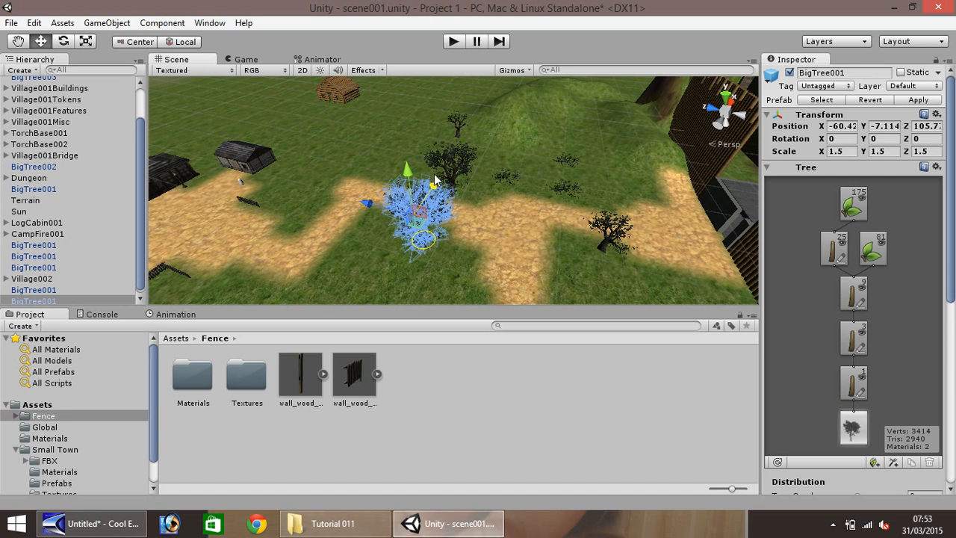
pyautogui.click(605, 247)
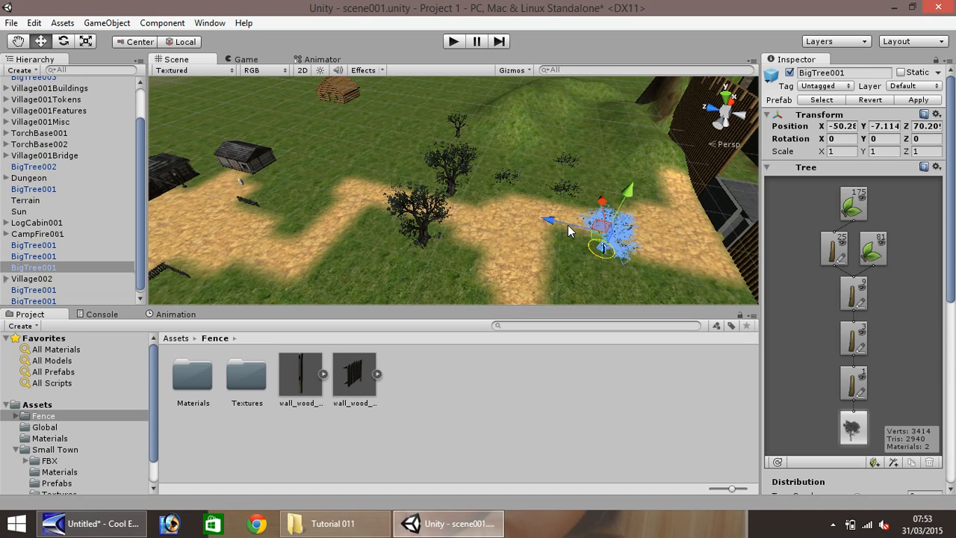
pyautogui.moveTo(567, 230); pyautogui.dragTo(429, 142)
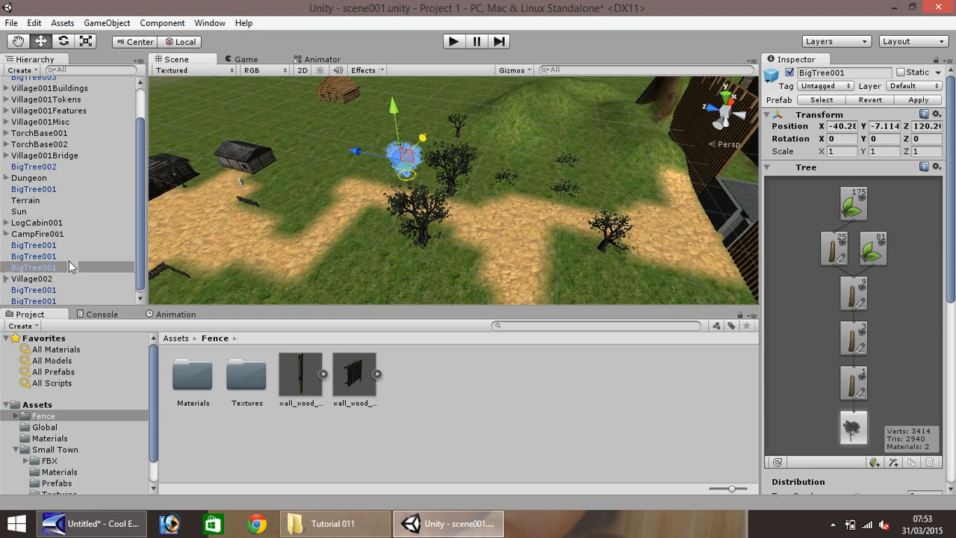
pyautogui.click(46, 157)
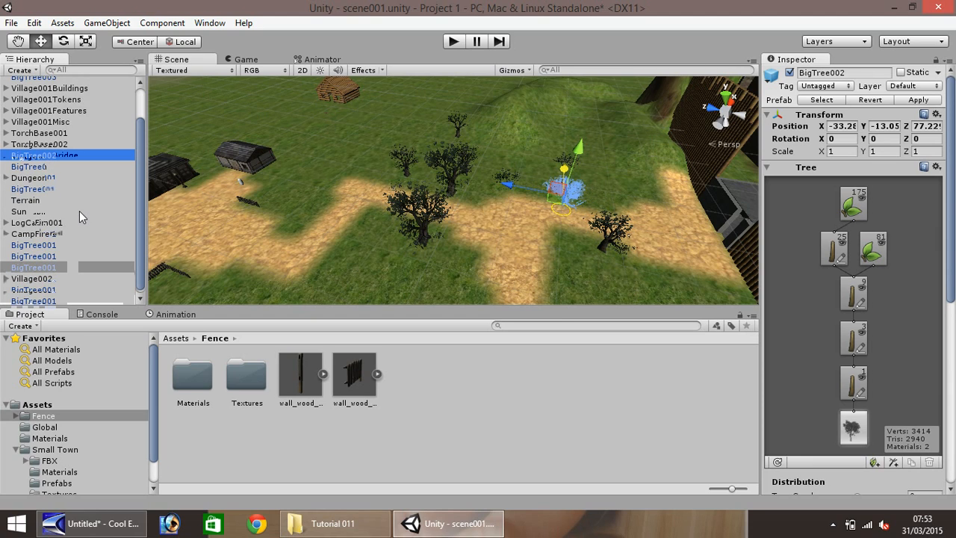
pyautogui.scroll(2, 133, 191)
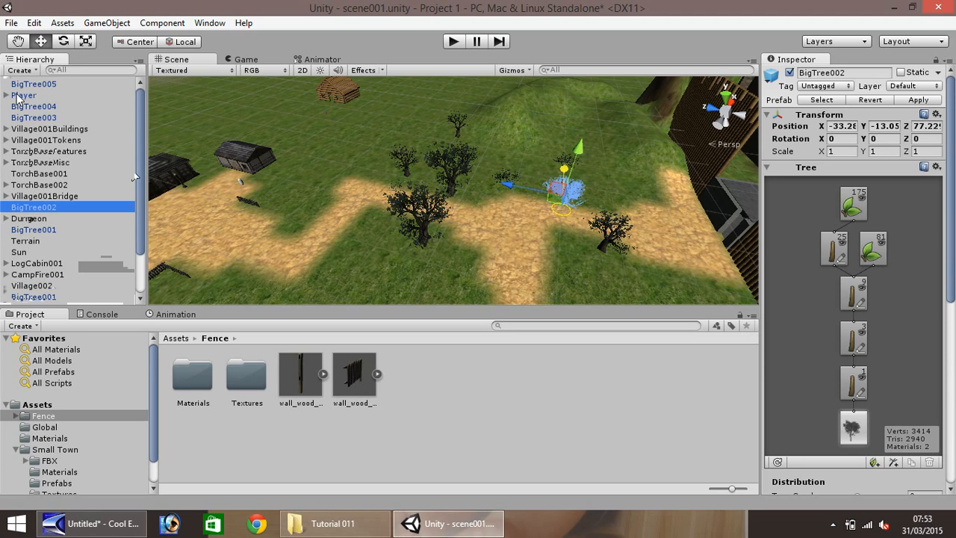
pyautogui.click(33, 129)
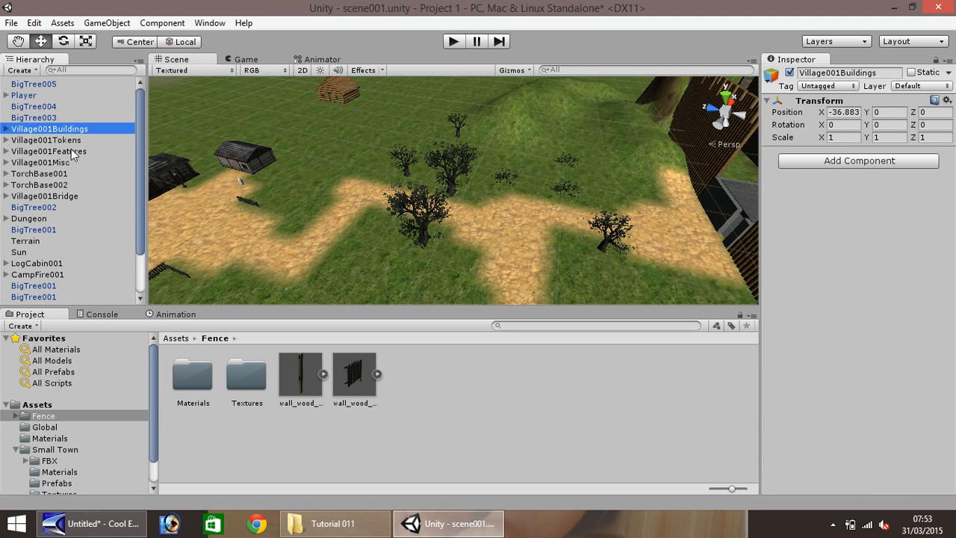
# Create an empty game object and rename it Forrest001.
pyautogui.click(116, 24)
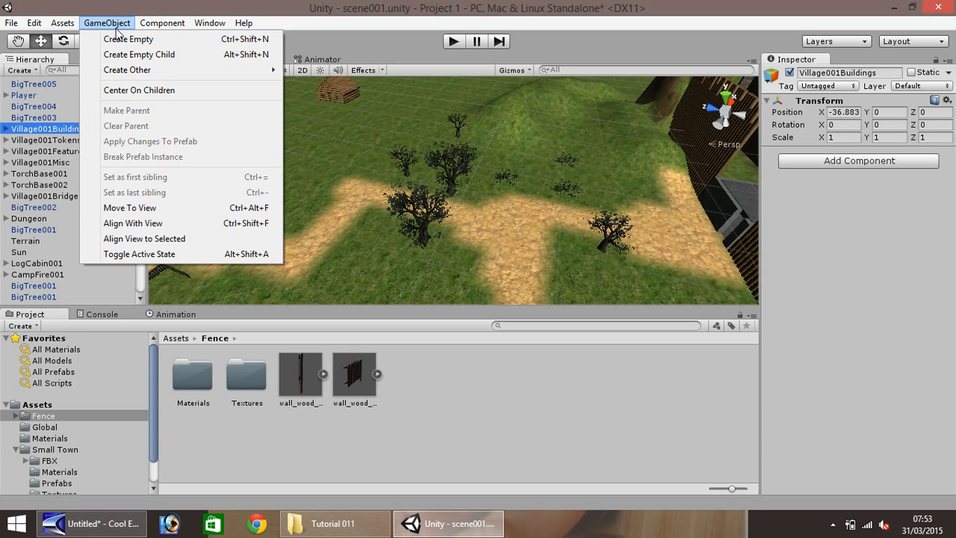
pyautogui.click(119, 40)
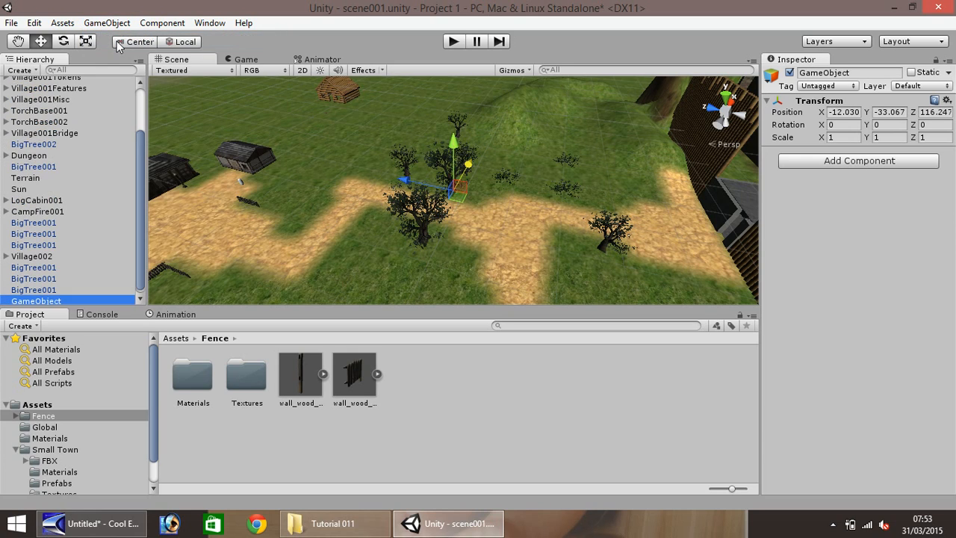
pyautogui.rightClick(47, 303)
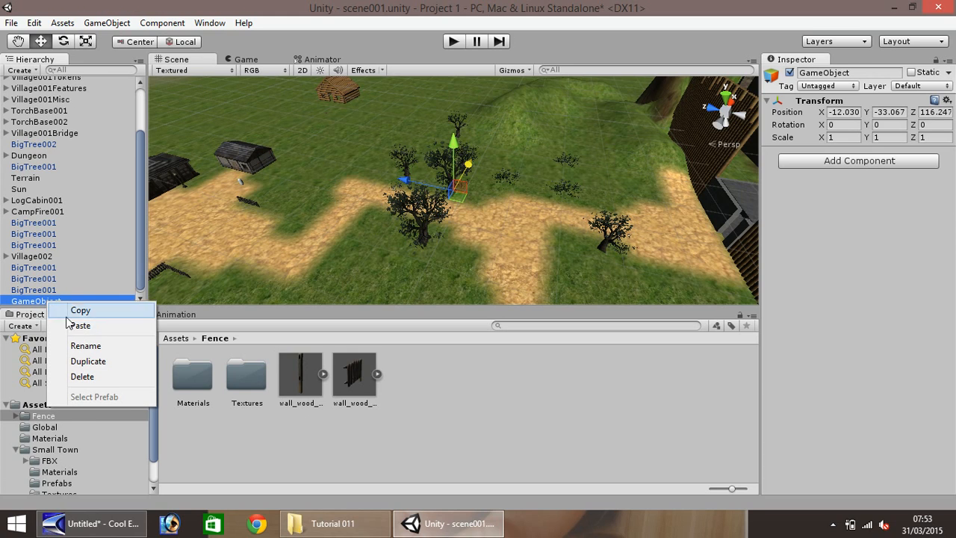
pyautogui.click(103, 347)
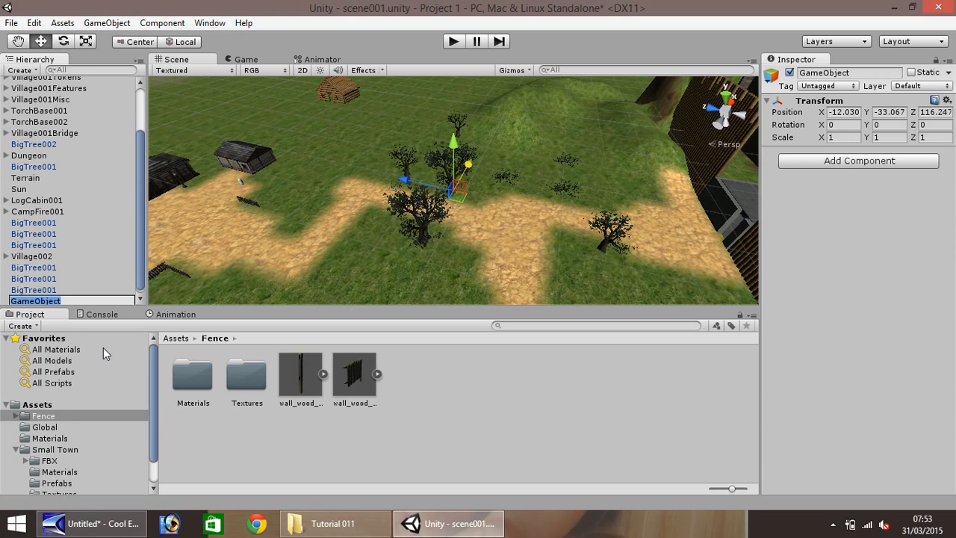
pyautogui.write('Forrest001')
pyautogui.press('Return')
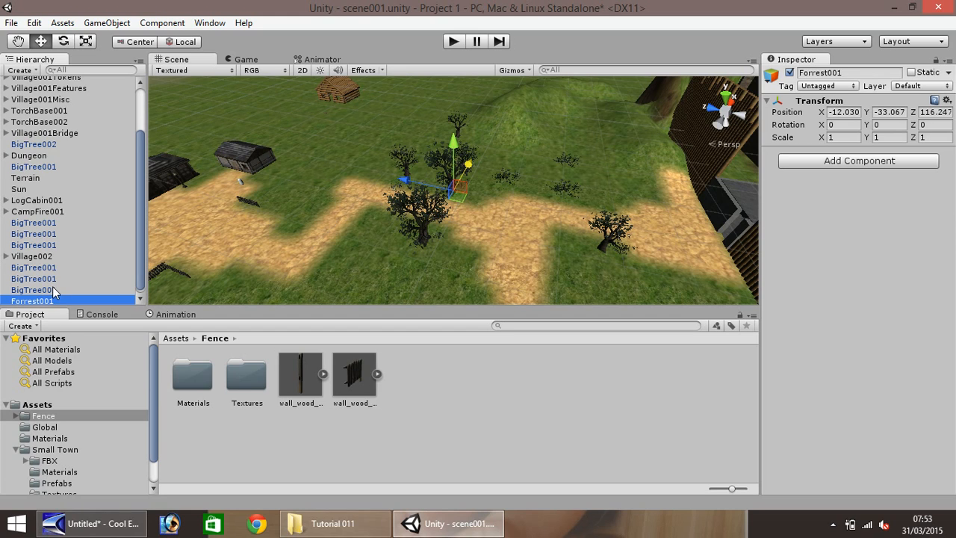
# Make the loose BigTree001 objects children of Forrest001 in the hierarchy.
pyautogui.moveTo(50, 290); pyautogui.dragTo(36, 275)
pyautogui.moveTo(43, 242)
pyautogui.mouseDown()
pyautogui.moveTo(44, 272)
pyautogui.moveTo(39, 235)
pyautogui.moveTo(45, 253)
pyautogui.mouseUp()
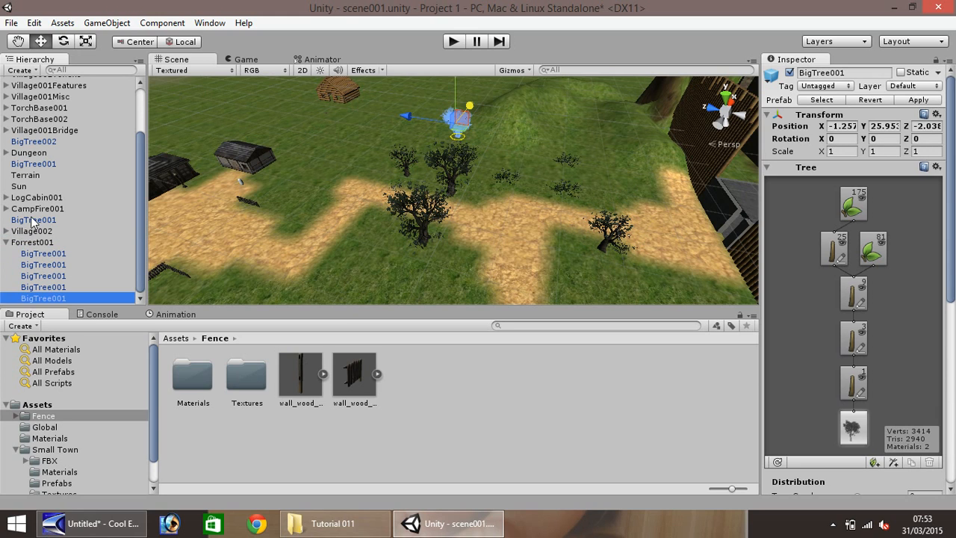
pyautogui.moveTo(32, 220); pyautogui.dragTo(35, 242)
pyautogui.moveTo(33, 163); pyautogui.dragTo(45, 233)
# Make BigTree003, BigTree004 and BigTree005 children of Forrest001 as well.
pyautogui.scroll(2, 65, 206)
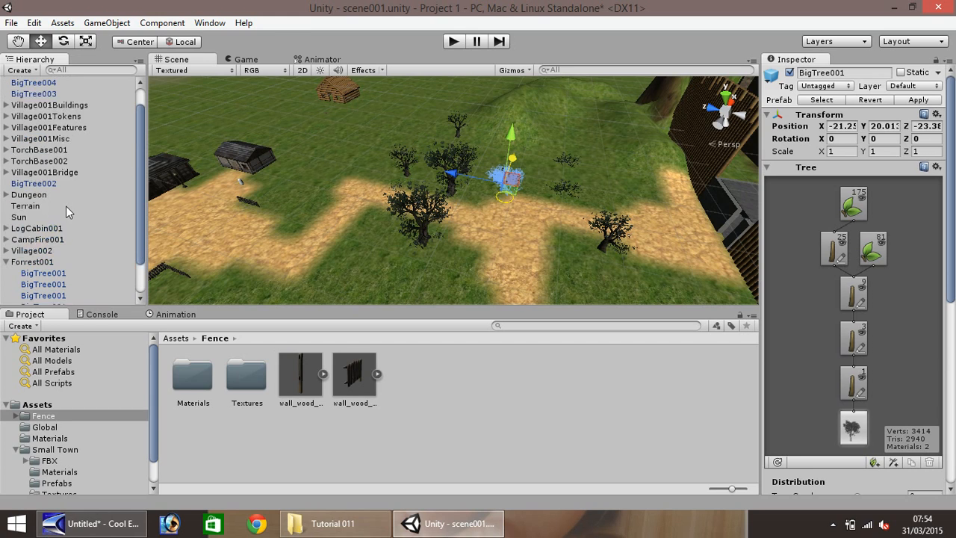
pyautogui.scroll(1, 66, 206)
pyautogui.click(30, 119)
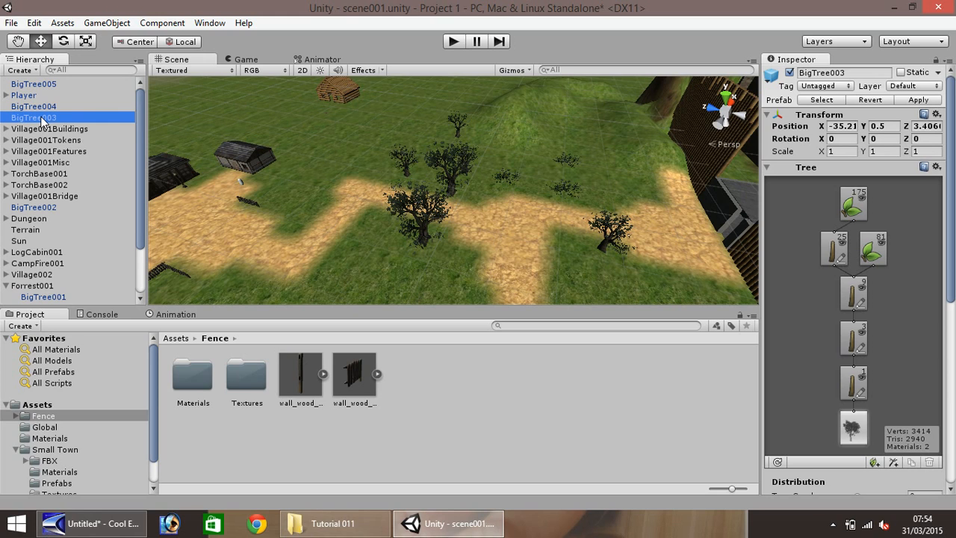
pyautogui.moveTo(41, 119); pyautogui.dragTo(44, 221)
pyautogui.scroll(2, 63, 184)
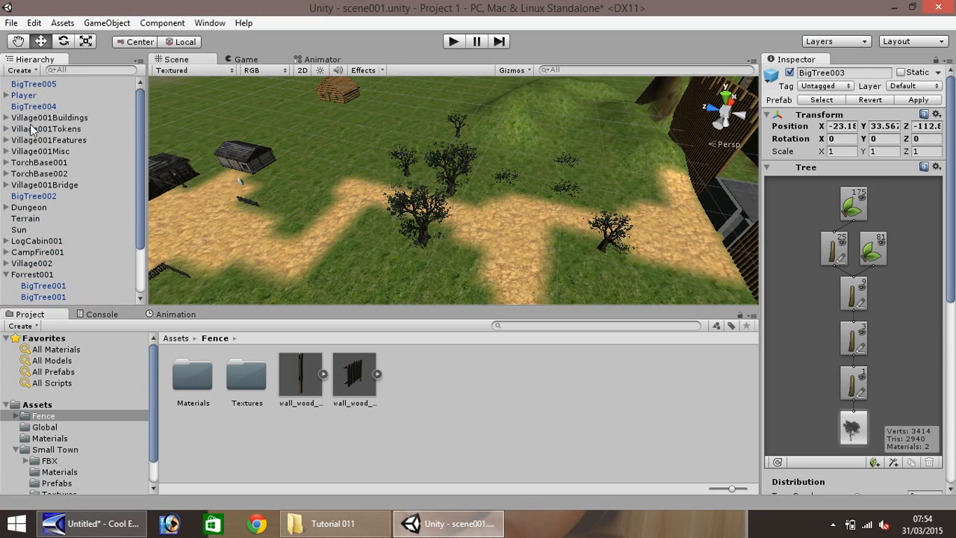
pyautogui.moveTo(34, 110); pyautogui.dragTo(60, 275)
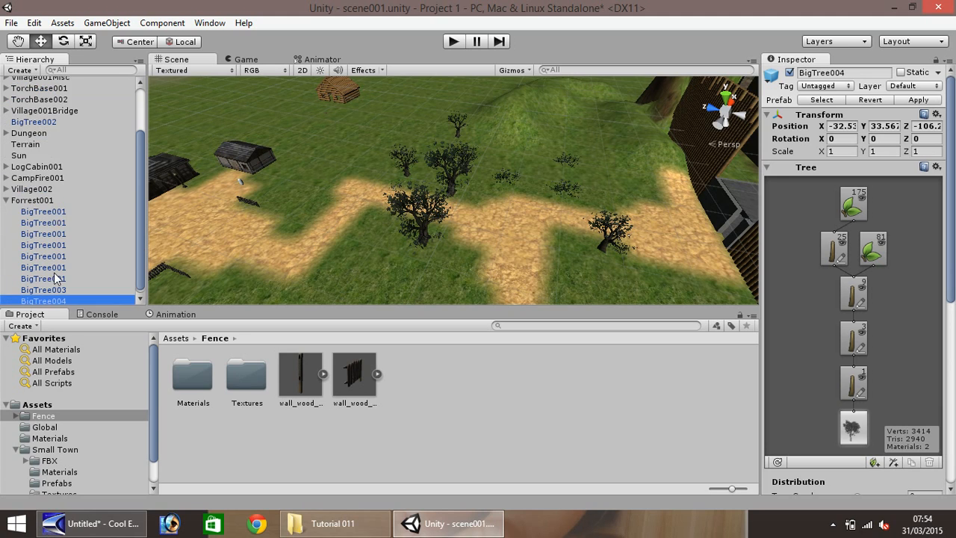
pyautogui.scroll(3, 63, 190)
pyautogui.moveTo(36, 84); pyautogui.dragTo(48, 264)
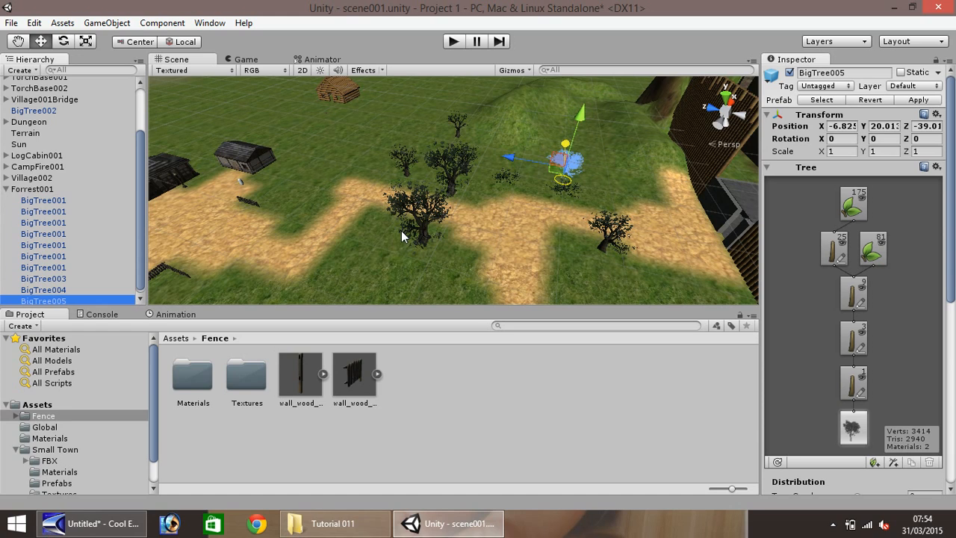
# Make BigTree002 a child of Forrest001, and collapse the group after checking the other trees beside the path.
pyautogui.click(569, 191)
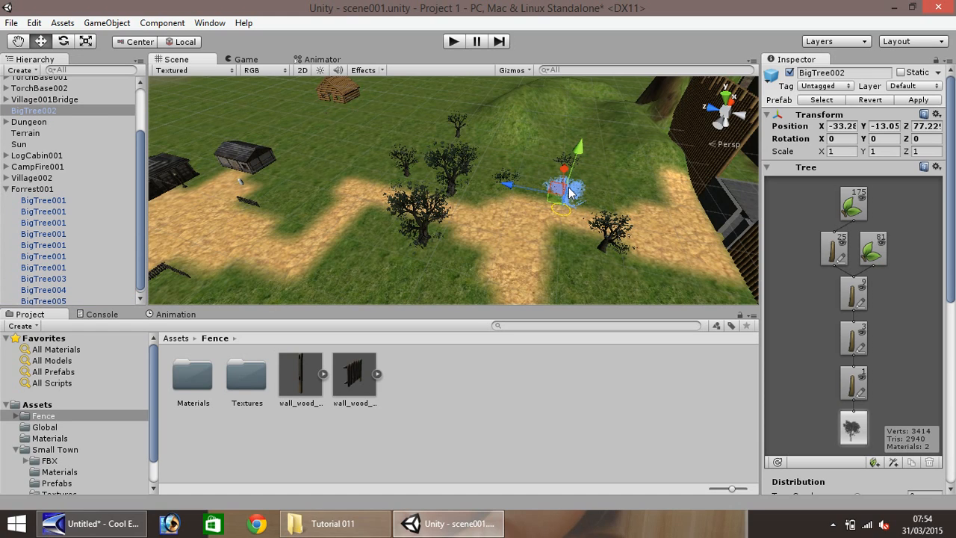
pyautogui.moveTo(51, 114); pyautogui.dragTo(54, 189)
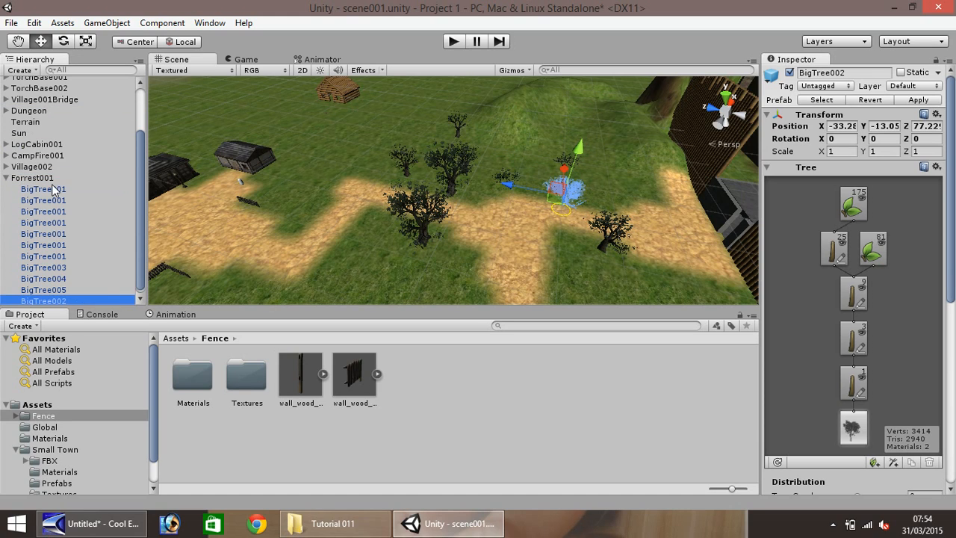
pyautogui.moveTo(510, 178); pyautogui.dragTo(501, 174)
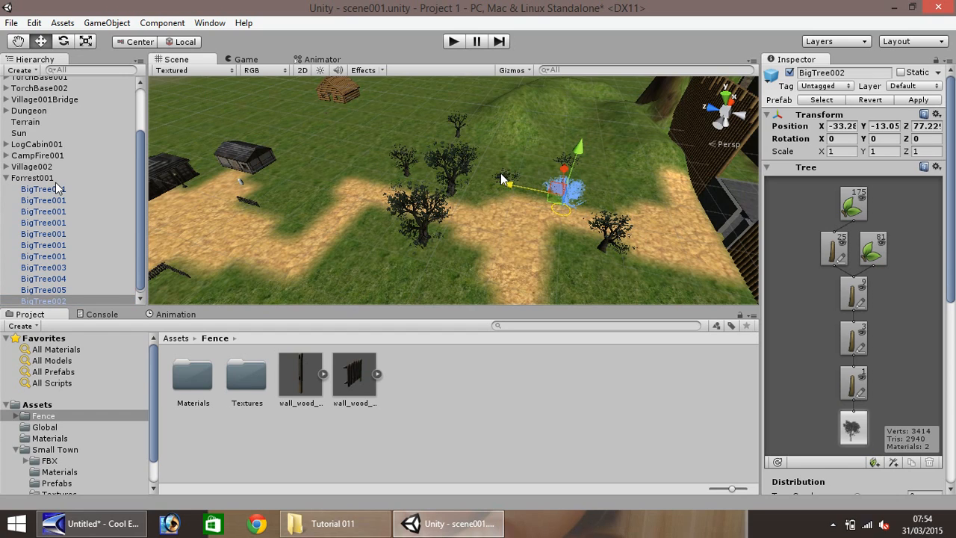
pyautogui.click(527, 139)
pyautogui.click(511, 177)
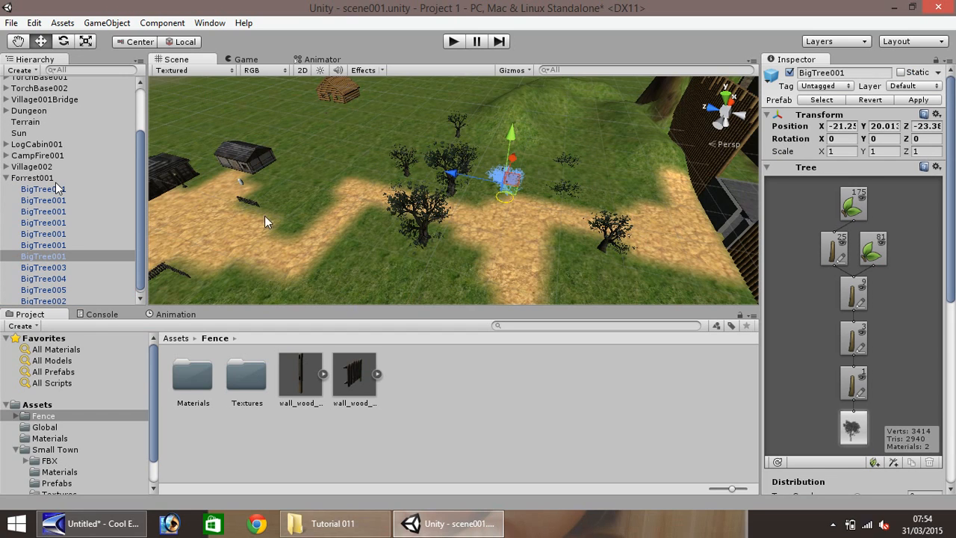
pyautogui.click(565, 189)
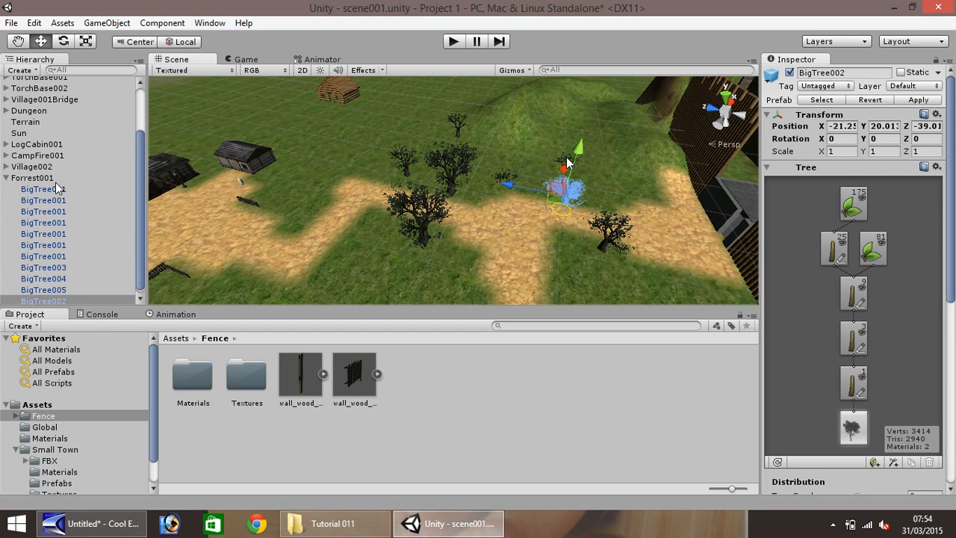
pyautogui.click(466, 187)
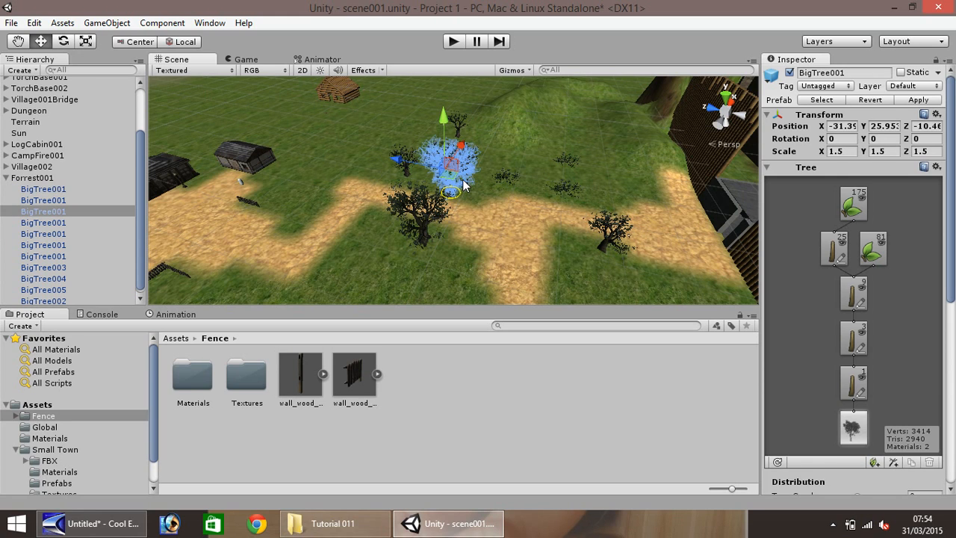
pyautogui.click(551, 251)
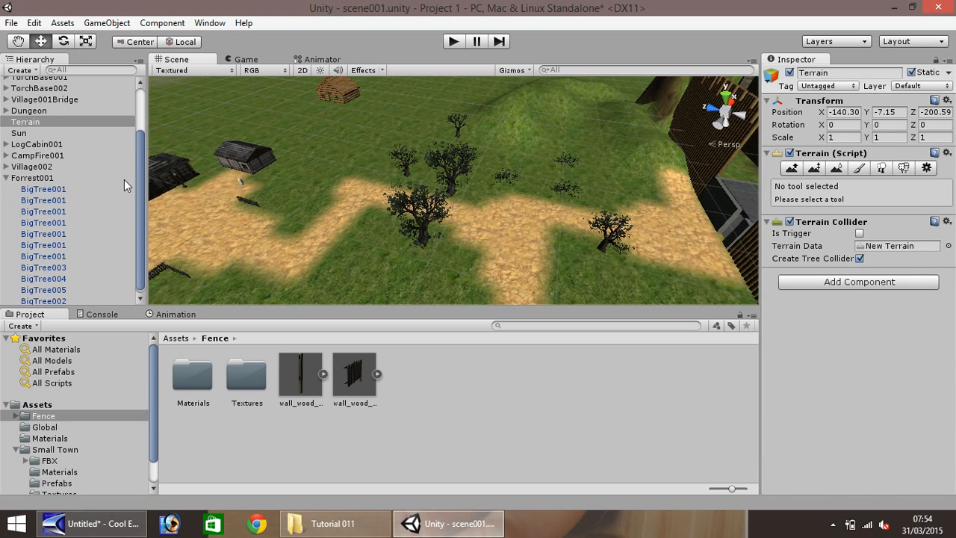
pyautogui.click(6, 177)
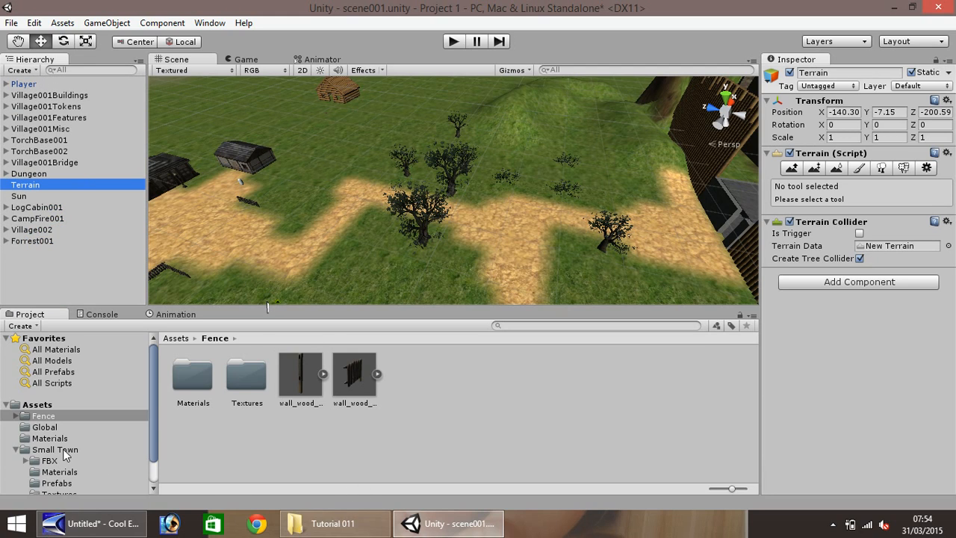
# Create a new folder named Forest in the project's Assets folder.
pyautogui.click(39, 405)
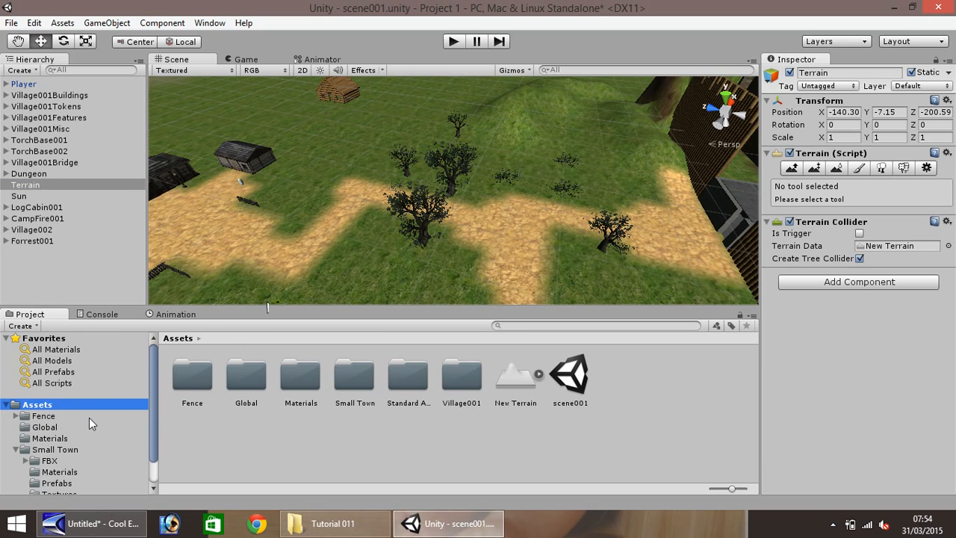
pyautogui.scroll(-2, 92, 423)
pyautogui.rightClick(37, 373)
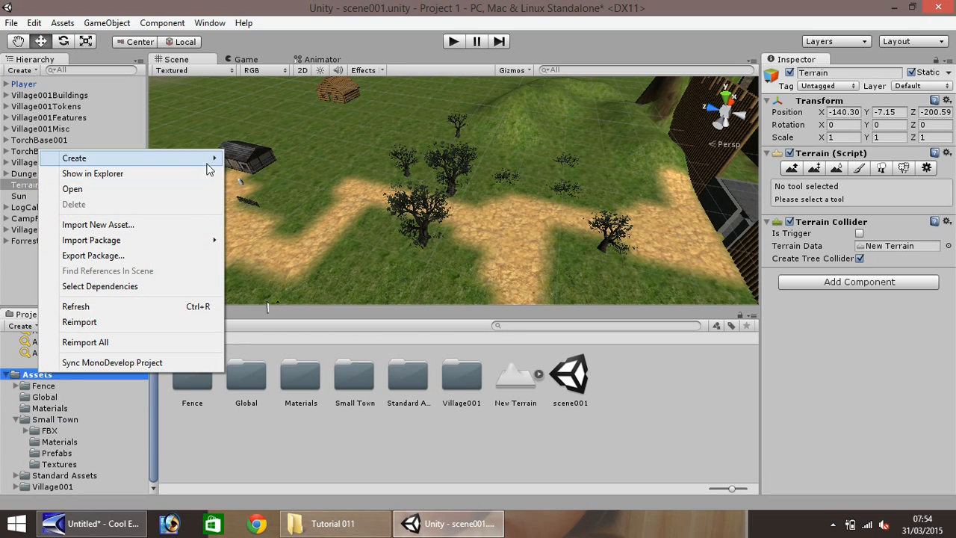
pyautogui.moveTo(209, 159)
pyautogui.click(257, 160)
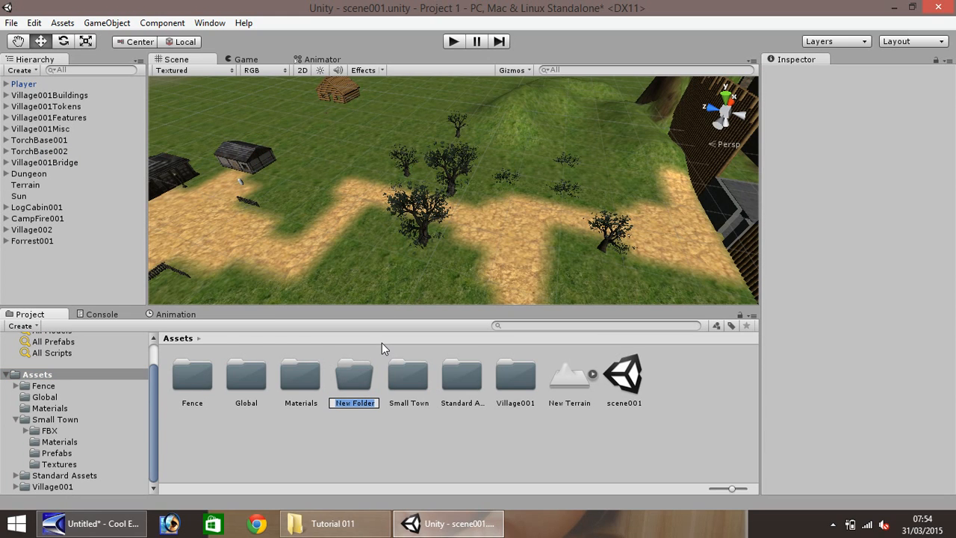
pyautogui.write('Forest')
pyautogui.press('Return')
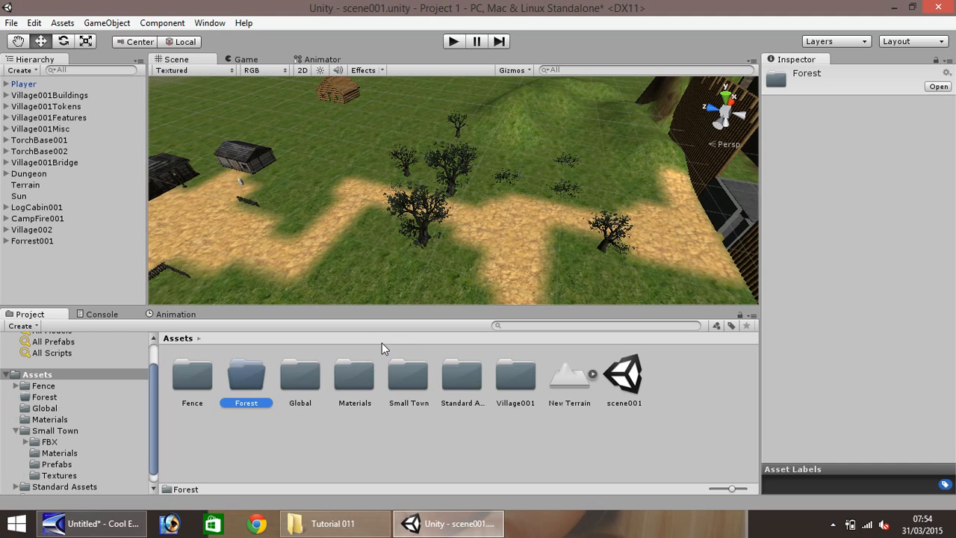
# Import the Tree folder from the Tutorial 011 directory into the Forest folder.
pyautogui.doubleClick(256, 373)
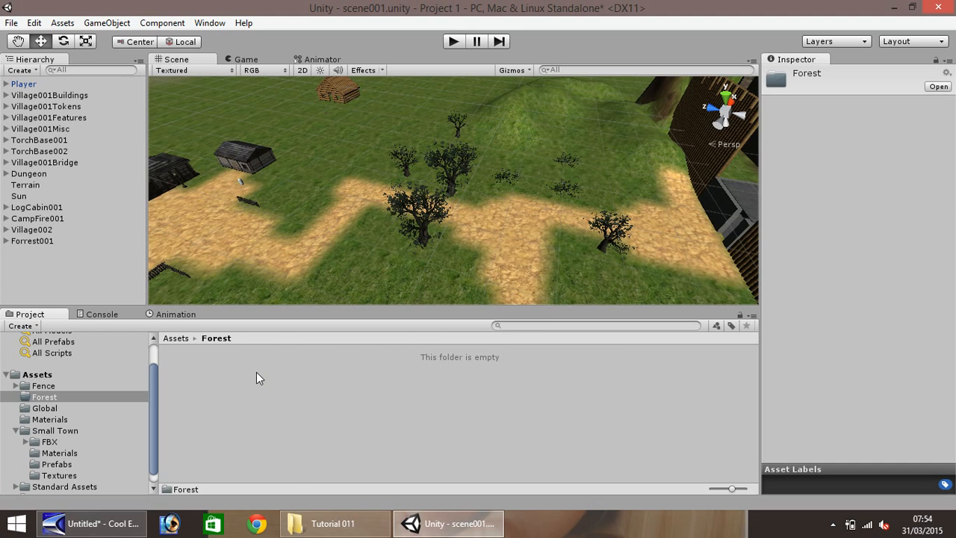
pyautogui.click(345, 528)
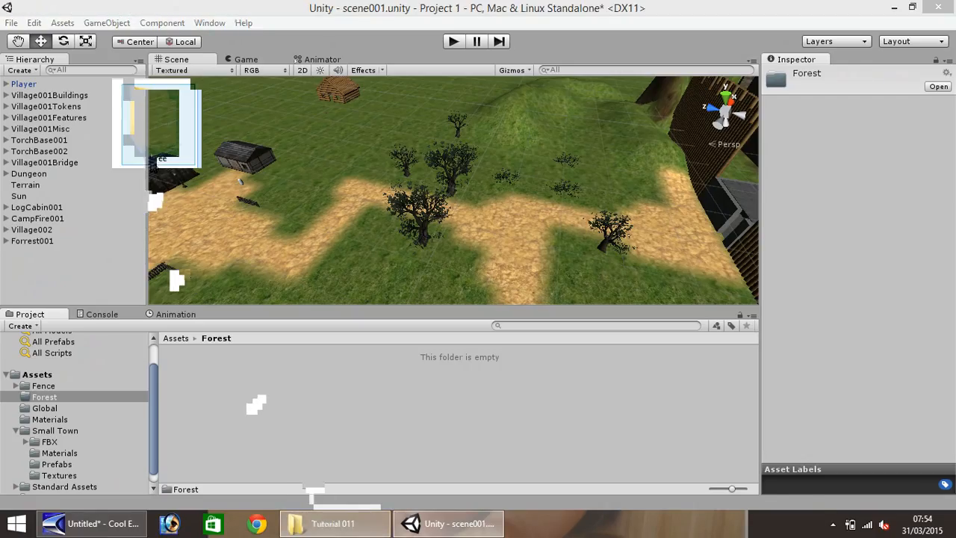
pyautogui.click(151, 129)
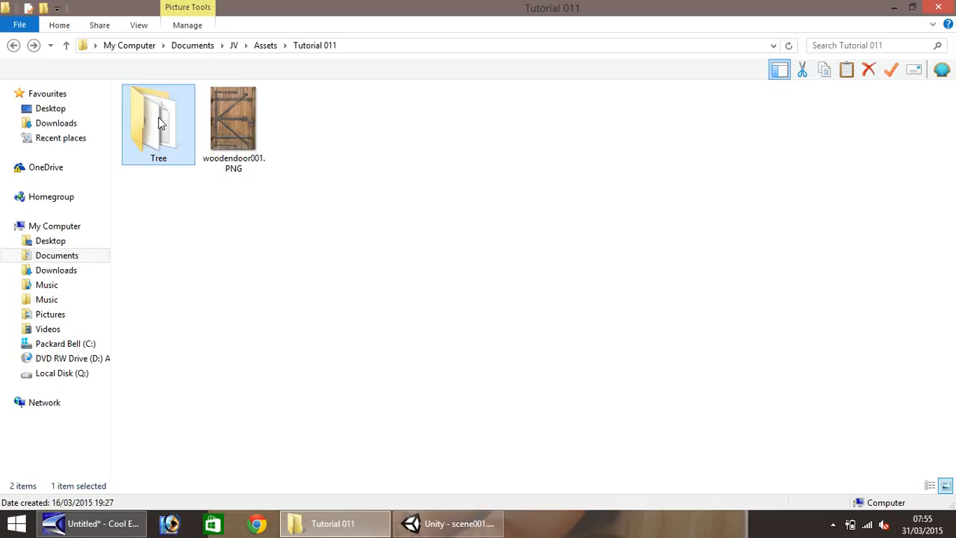
pyautogui.moveTo(158, 117); pyautogui.dragTo(235, 383)
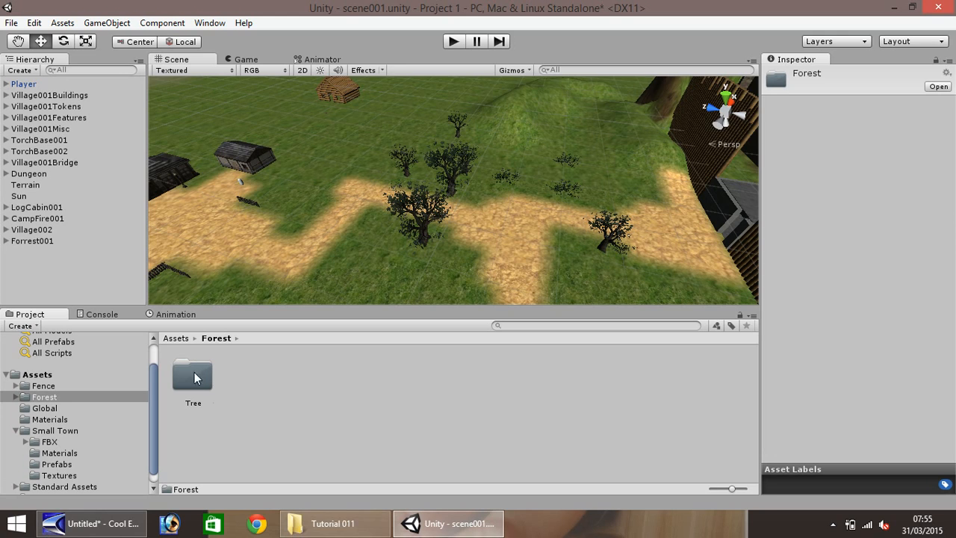
# Place the imported AlanTree model in the scene on the grass beside the path at about X -67.4, Z 100.9.
pyautogui.doubleClick(194, 384)
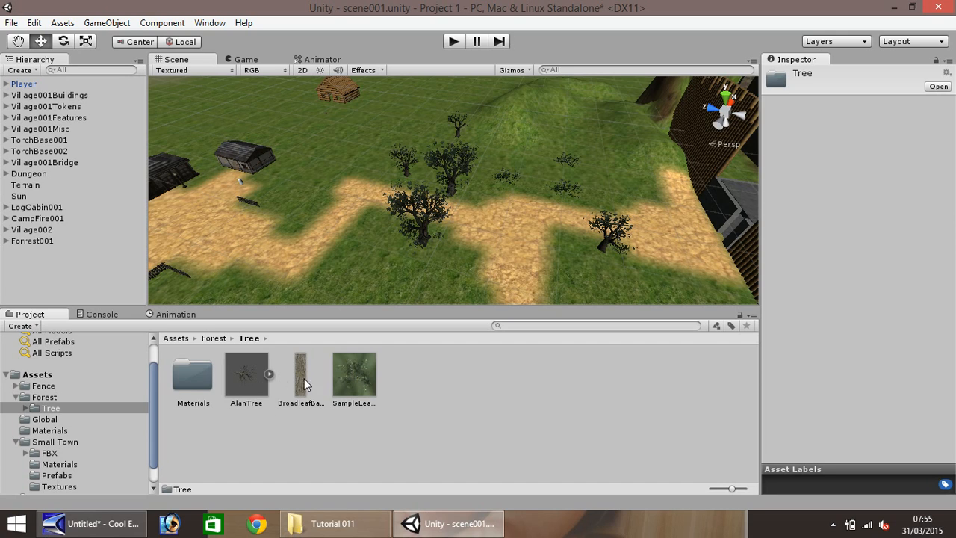
pyautogui.click(241, 378)
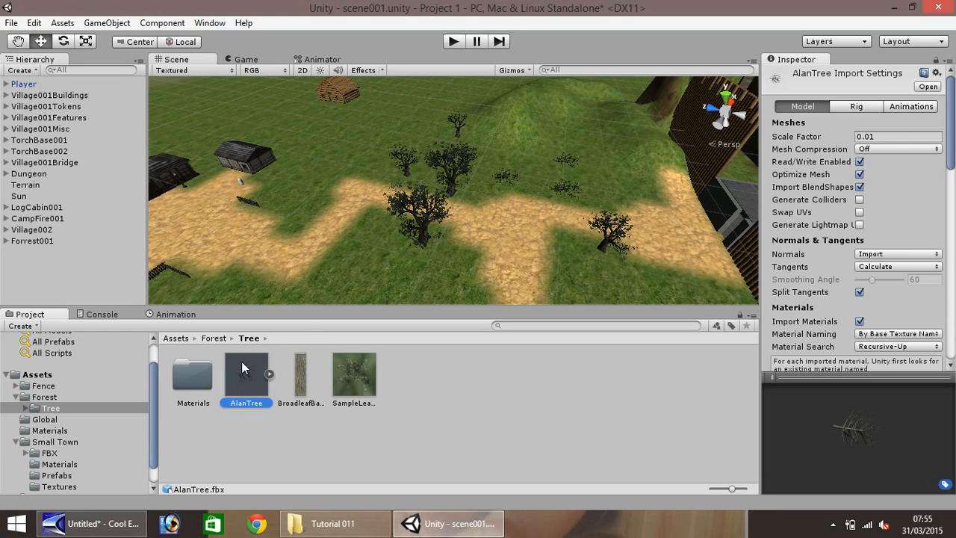
pyautogui.moveTo(248, 375); pyautogui.dragTo(433, 279)
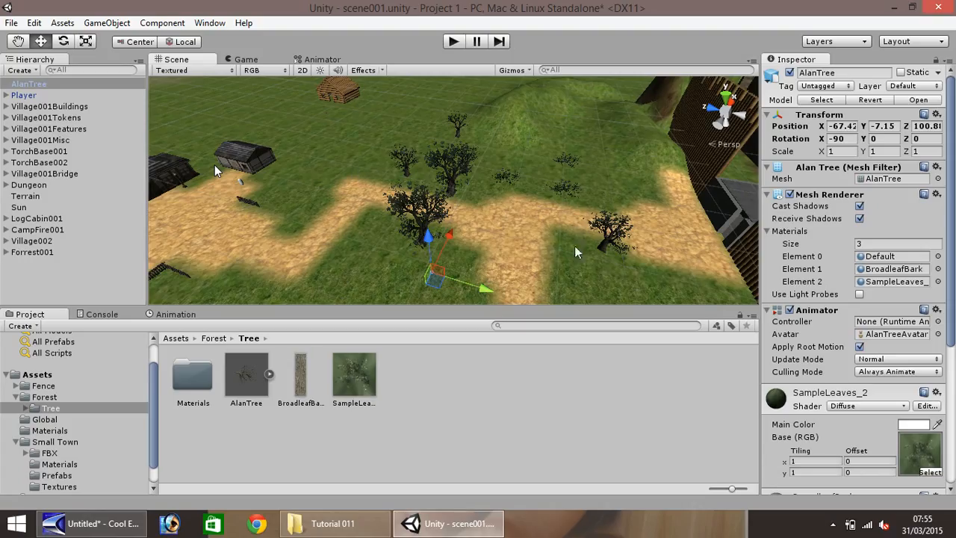
# Set AlanTree's scale to 50 on X, Y and Z.
pyautogui.click(845, 152)
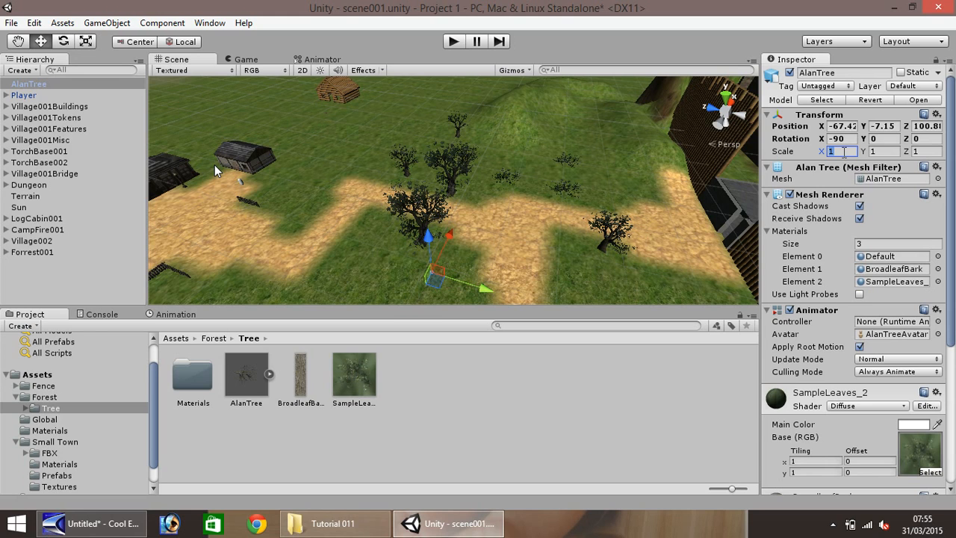
pyautogui.write('50')
pyautogui.press('Tab')
pyautogui.write('50')
pyautogui.press('Tab')
pyautogui.write('50')
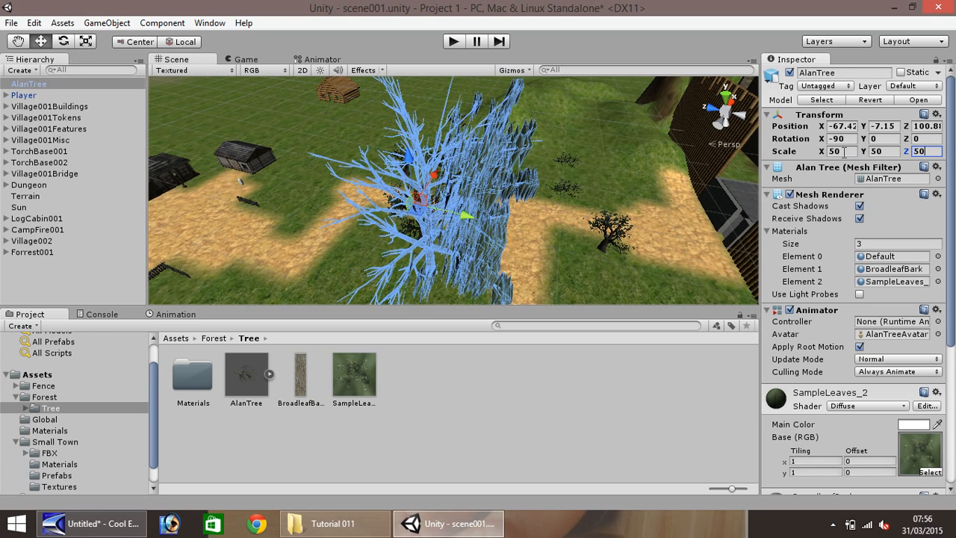
# Move AlanTree along the X axis to about X -73.8, away from the smaller trees.
pyautogui.click(578, 238)
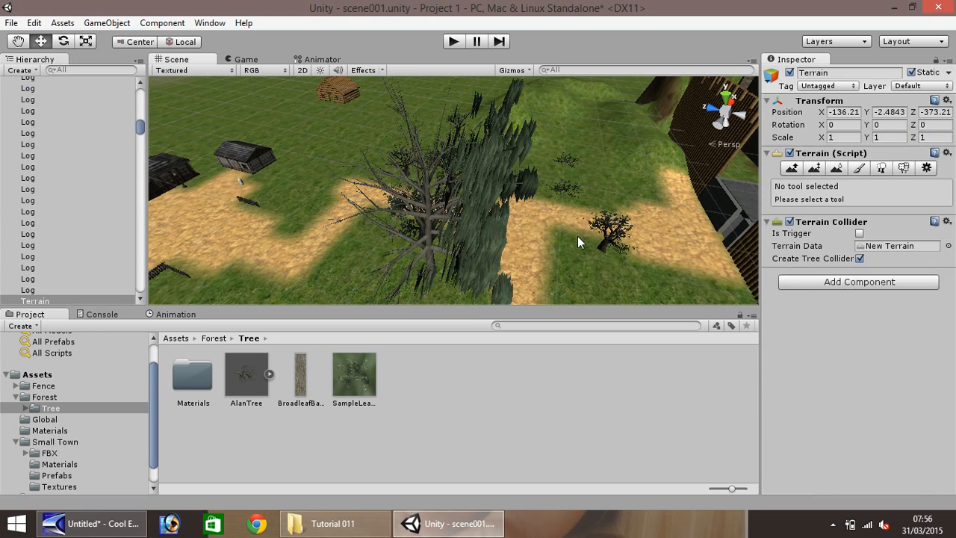
pyautogui.click(406, 256)
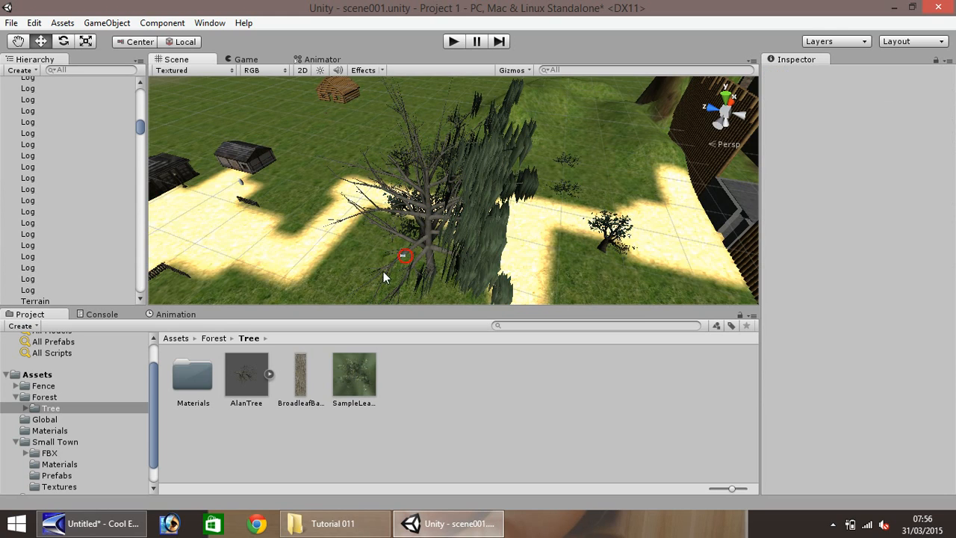
pyautogui.click(416, 255)
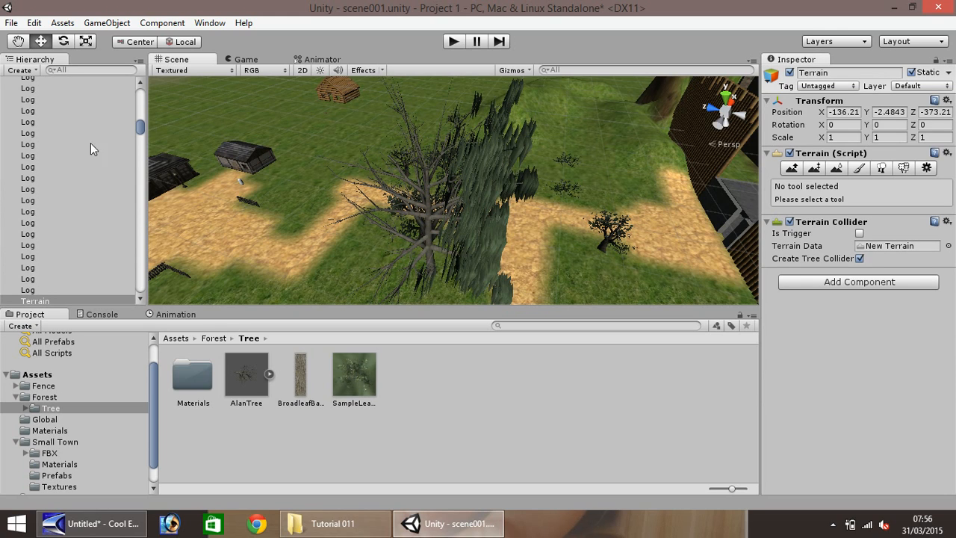
pyautogui.click(429, 224)
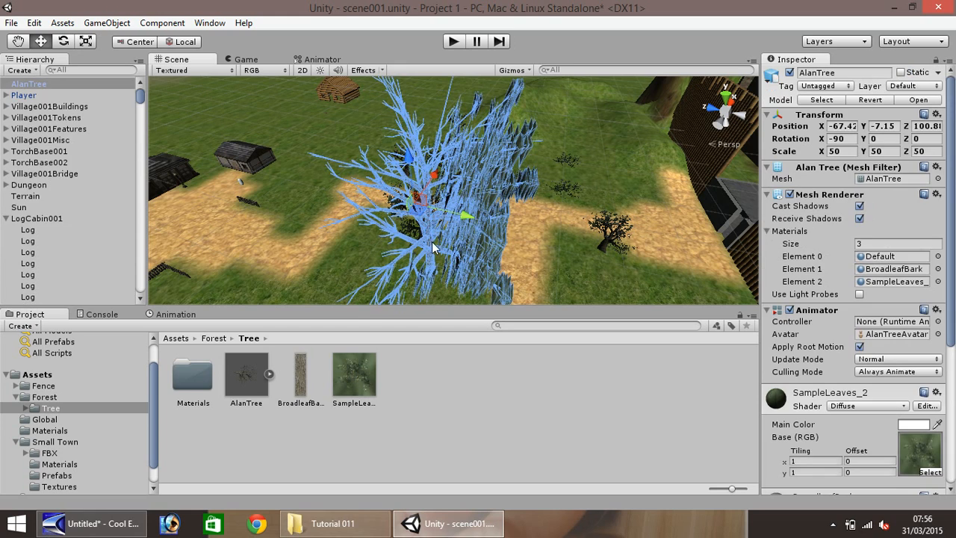
pyautogui.moveTo(435, 180); pyautogui.dragTo(412, 210)
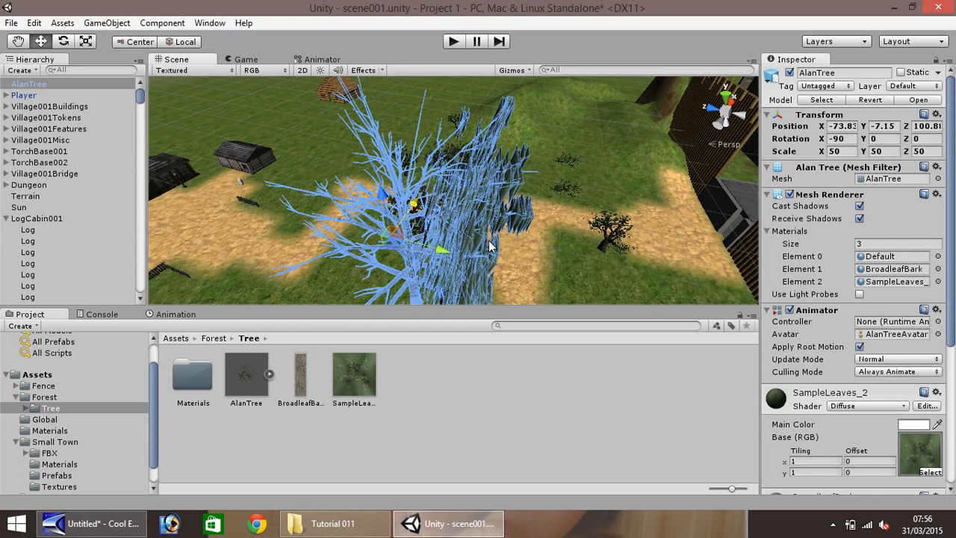
# Examine AlanTree's foliage in the scene from near and far, and expand the contents of its model asset.
pyautogui.scroll(-5, 490, 245)
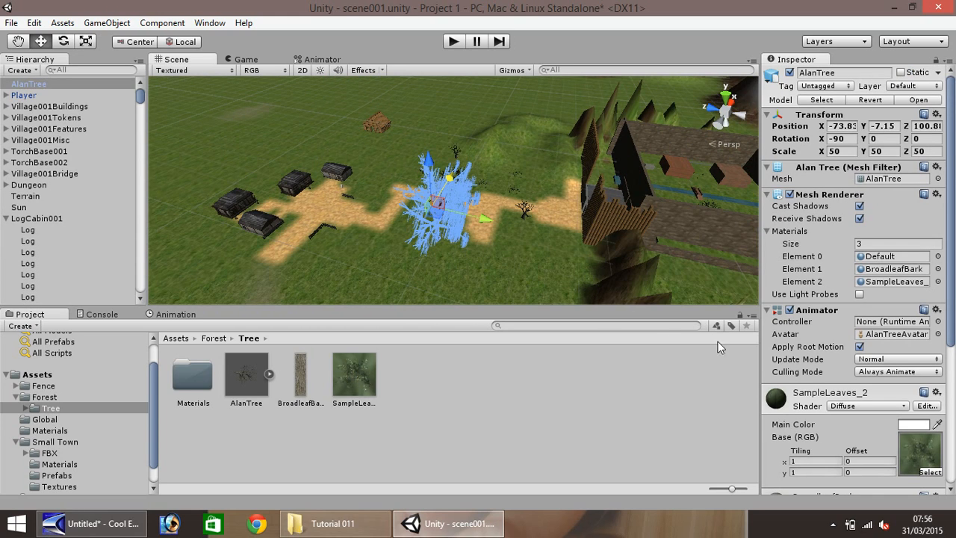
pyautogui.click(455, 212)
pyautogui.scroll(6, 453, 216)
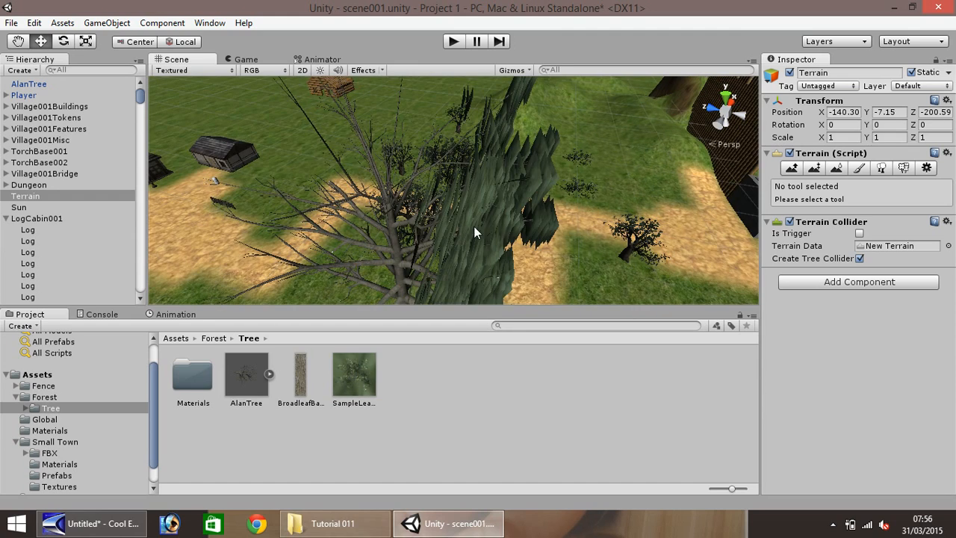
pyautogui.scroll(-5, 489, 234)
pyautogui.click(468, 217)
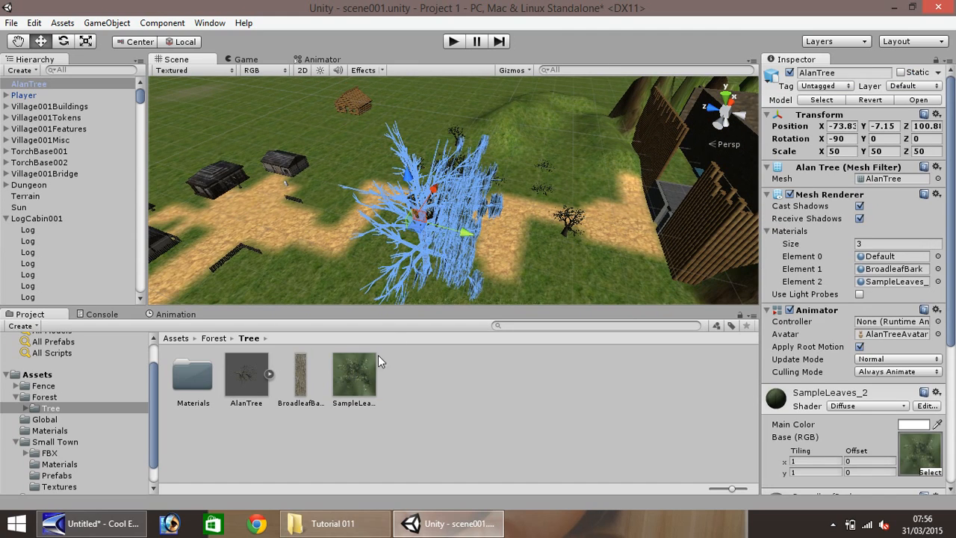
pyautogui.click(270, 376)
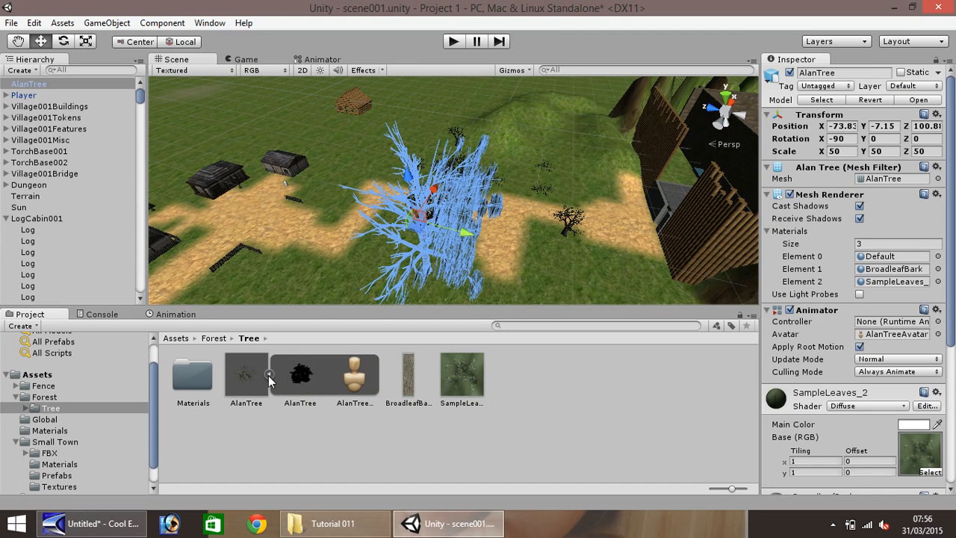
pyautogui.click(246, 374)
pyautogui.click(431, 242)
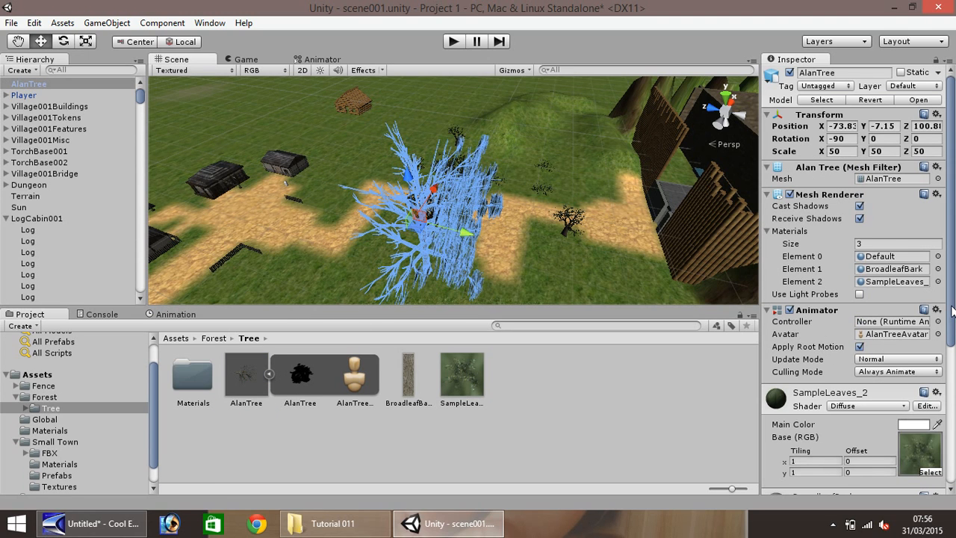
# Set the shader of AlanTree's SampleLeaves_2 material to Nature/Tree Creator Leaves and check the leaves in the scene.
pyautogui.moveTo(953, 312); pyautogui.dragTo(953, 367)
pyautogui.click(897, 317)
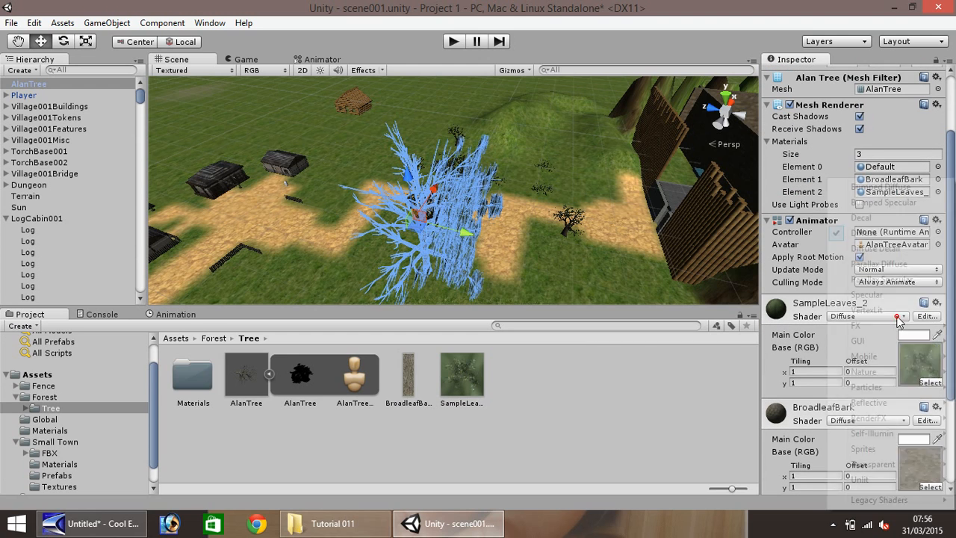
pyautogui.moveTo(856, 373)
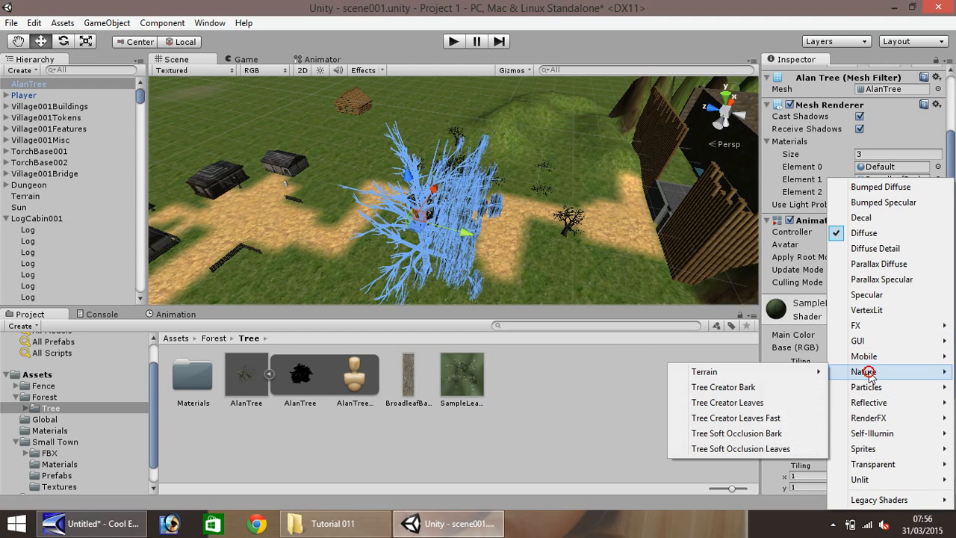
pyautogui.click(721, 403)
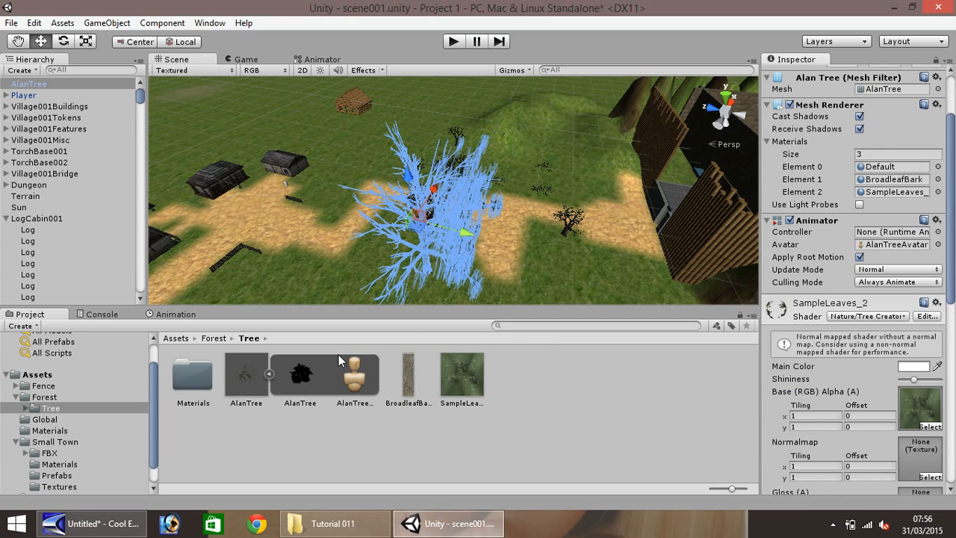
pyautogui.click(419, 229)
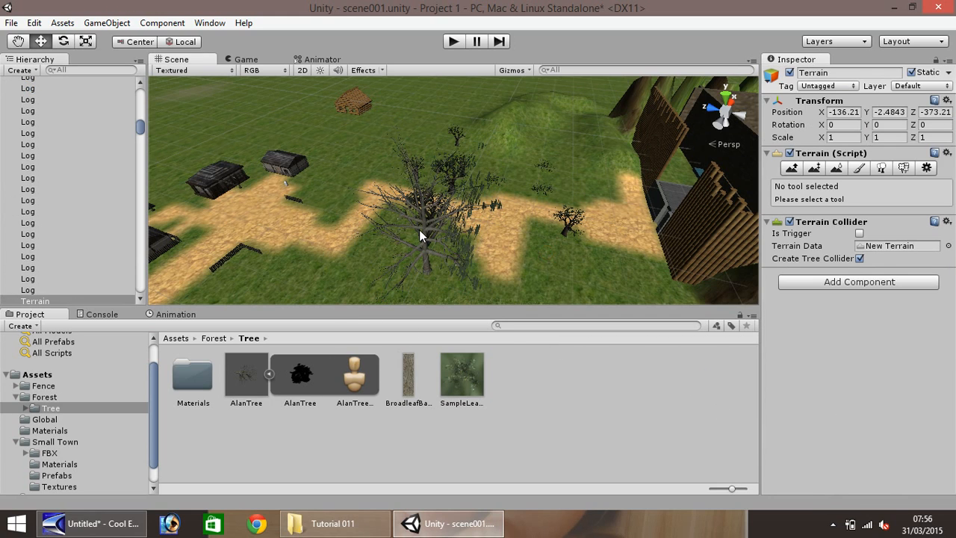
# Play-test the scene to check how AlanTree's leaves render in the game, and stop the playback.
pyautogui.scroll(5, 460, 241)
pyautogui.scroll(-4, 451, 231)
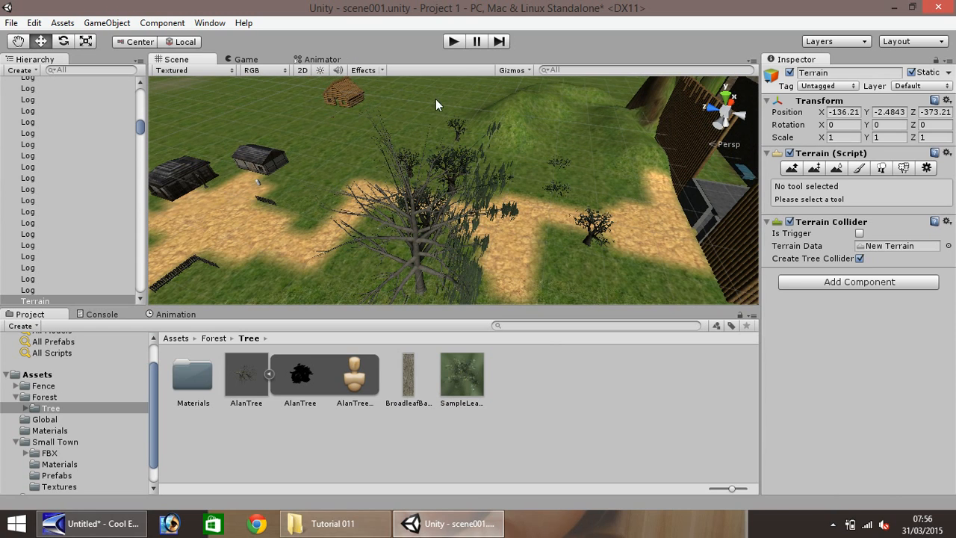
pyautogui.click(457, 42)
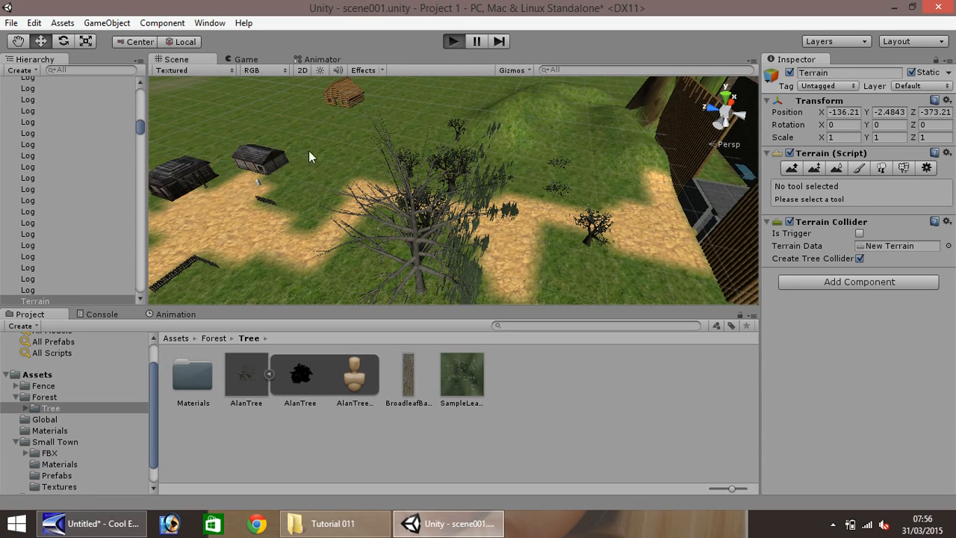
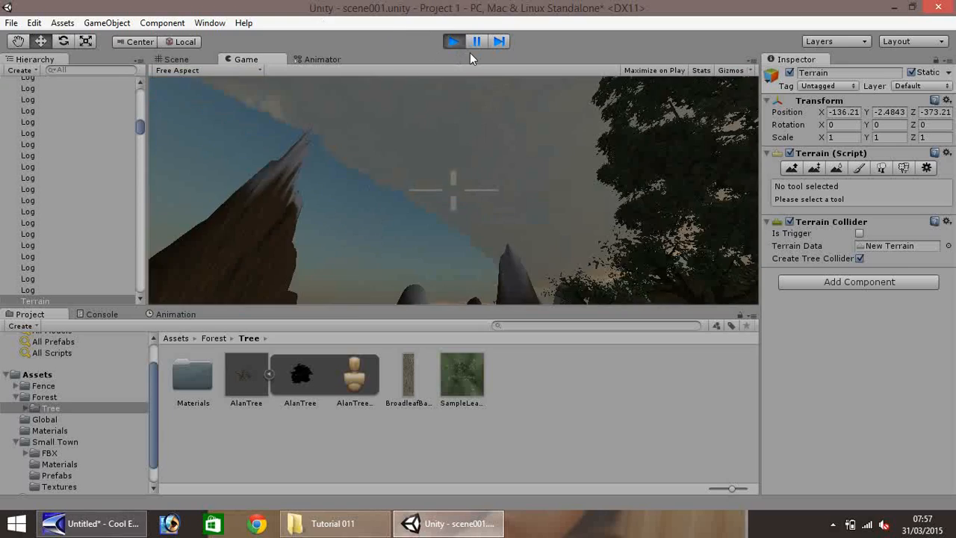
pyautogui.click(454, 41)
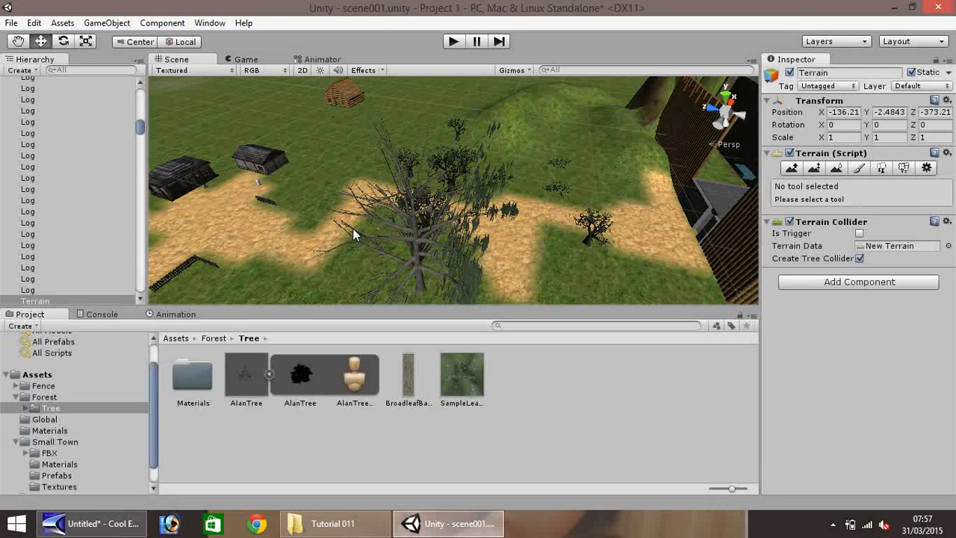
# Set the shader of AlanTree's SampleLeaves_2 material to Diffuse.
pyautogui.click(18, 41)
pyautogui.moveTo(324, 241); pyautogui.dragTo(489, 220)
pyautogui.moveTo(490, 220); pyautogui.dragTo(583, 173, button='right')
pyautogui.moveTo(458, 180); pyautogui.dragTo(365, 219, button='right')
pyautogui.moveTo(365, 219); pyautogui.dragTo(258, 191)
pyautogui.click(40, 43)
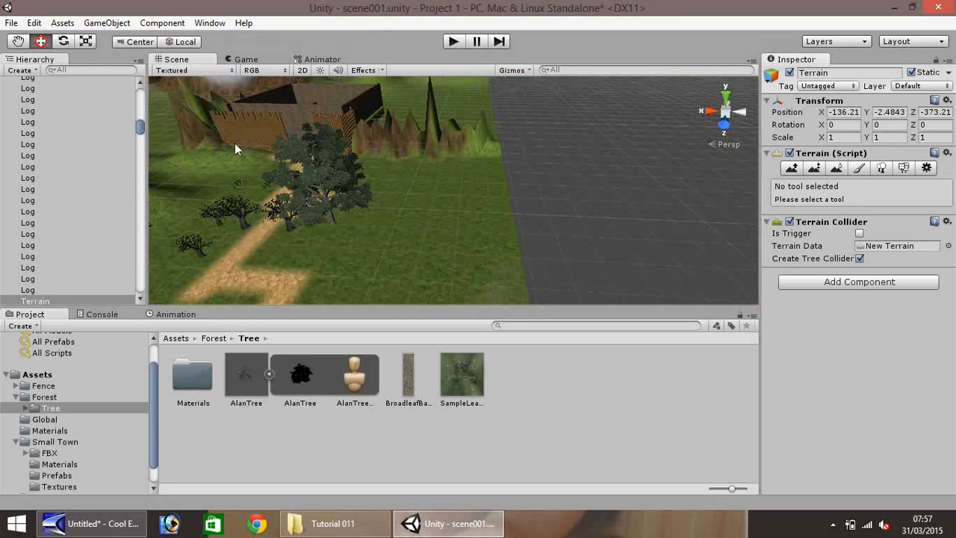
pyautogui.click(316, 169)
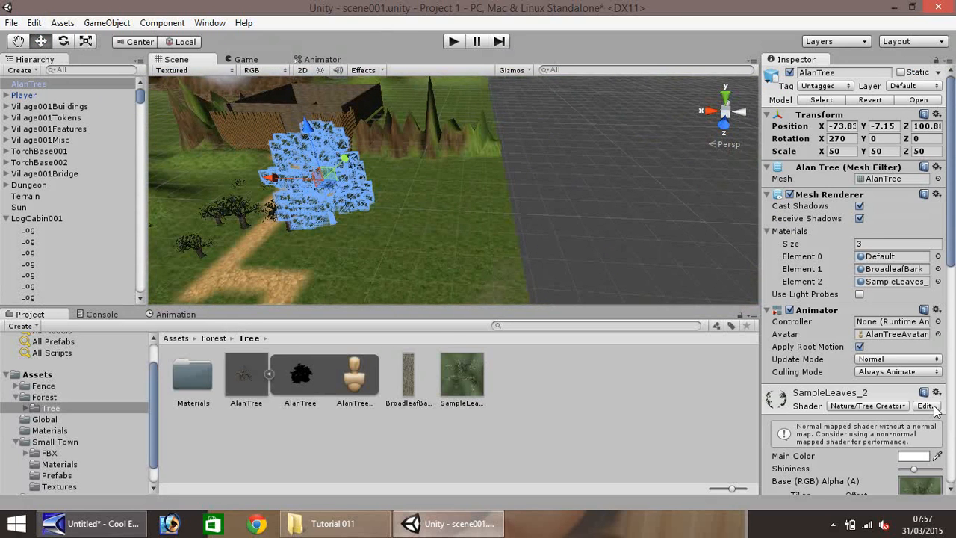
pyautogui.click(901, 407)
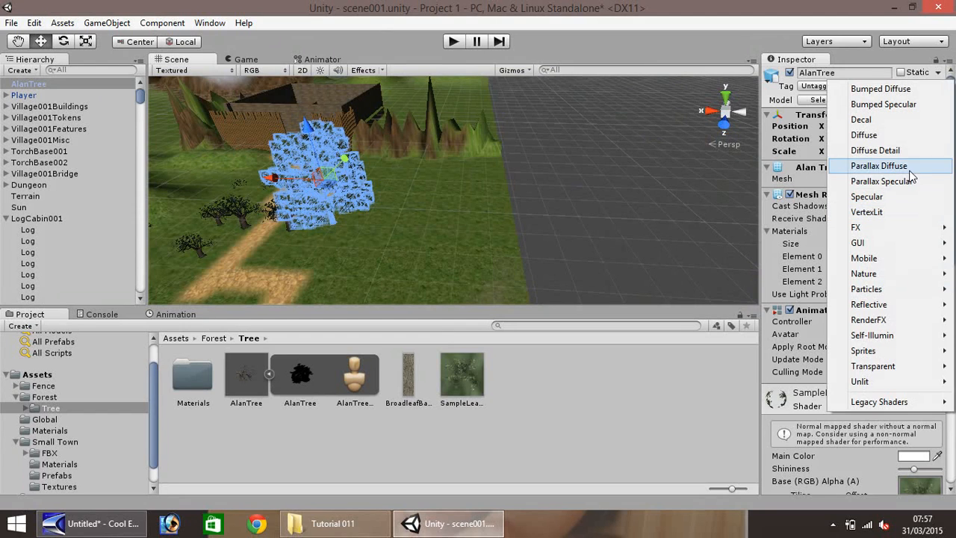
pyautogui.click(870, 135)
pyautogui.click(411, 232)
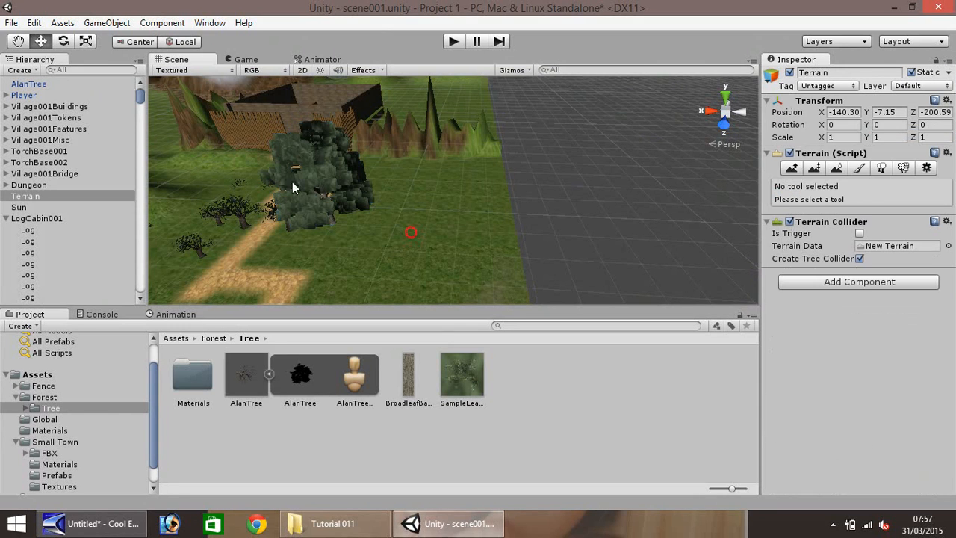
# Examine AlanTree's foliage with the Diffuse shader in the scene from several angles and distances.
pyautogui.click(26, 45)
pyautogui.moveTo(365, 200); pyautogui.dragTo(259, 219)
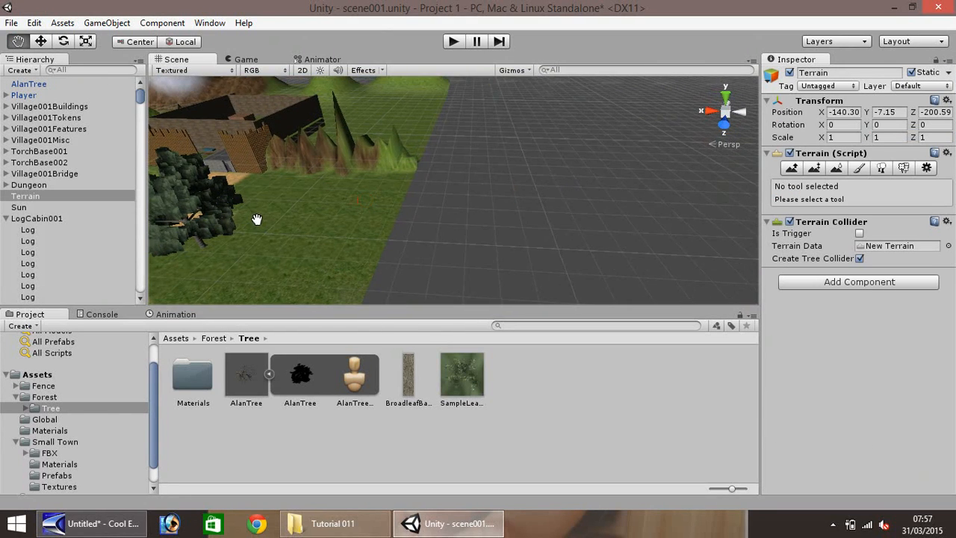
pyautogui.scroll(-3, 267, 222)
pyautogui.moveTo(276, 205); pyautogui.dragTo(292, 187, button='right')
pyautogui.moveTo(292, 186); pyautogui.dragTo(261, 214)
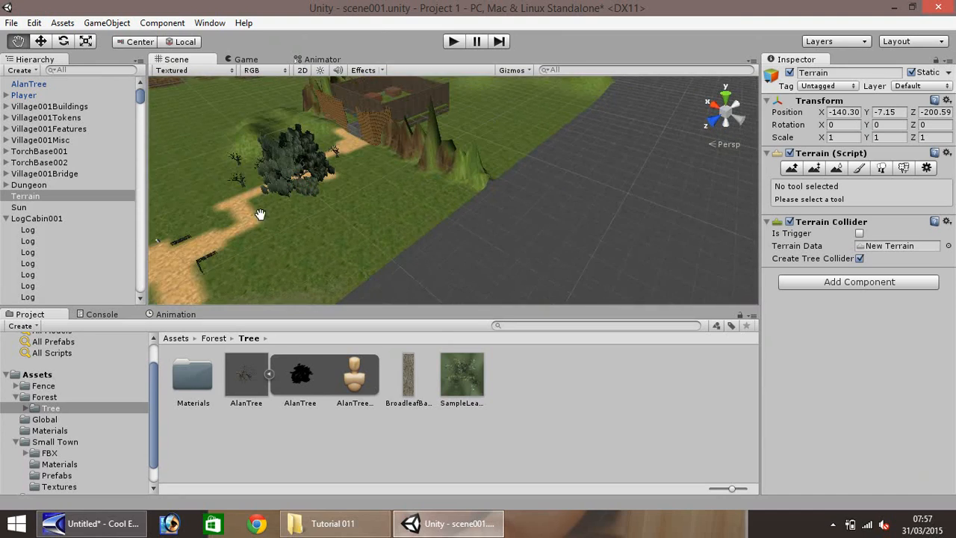
pyautogui.scroll(4, 281, 195)
pyautogui.moveTo(254, 170); pyautogui.dragTo(575, 195)
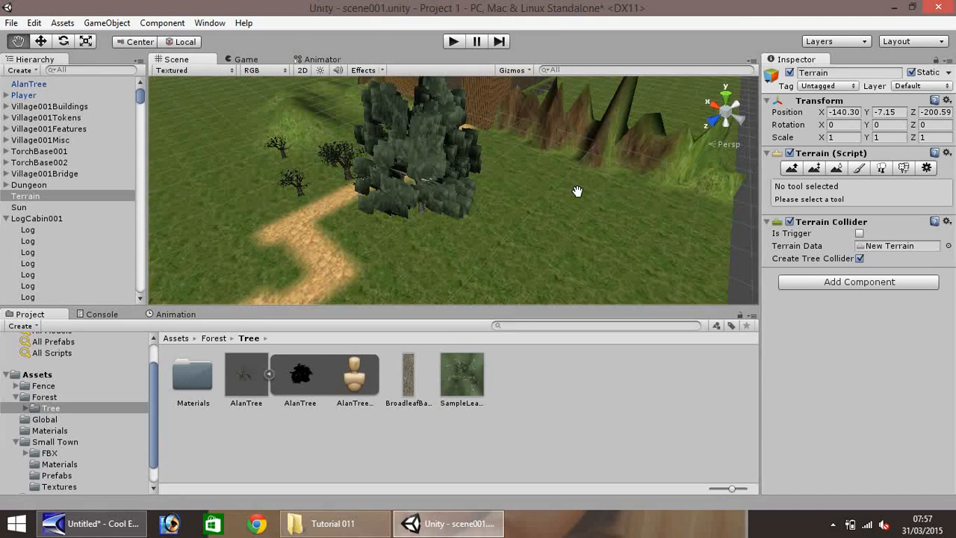
# Play-test the scene, walking from the village up to AlanTree to inspect its leaves, and stop the playback.
pyautogui.click(453, 42)
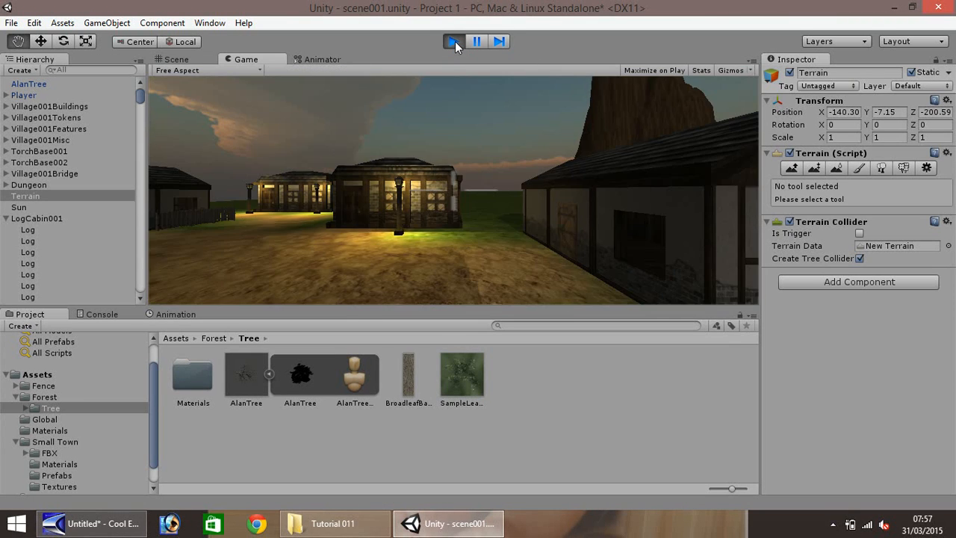
pyautogui.press('w')
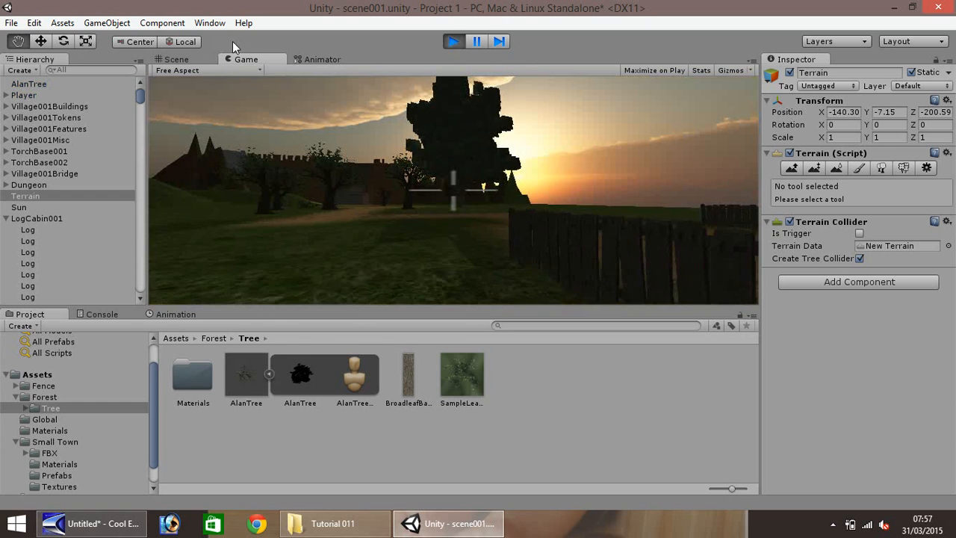
pyautogui.press('w')
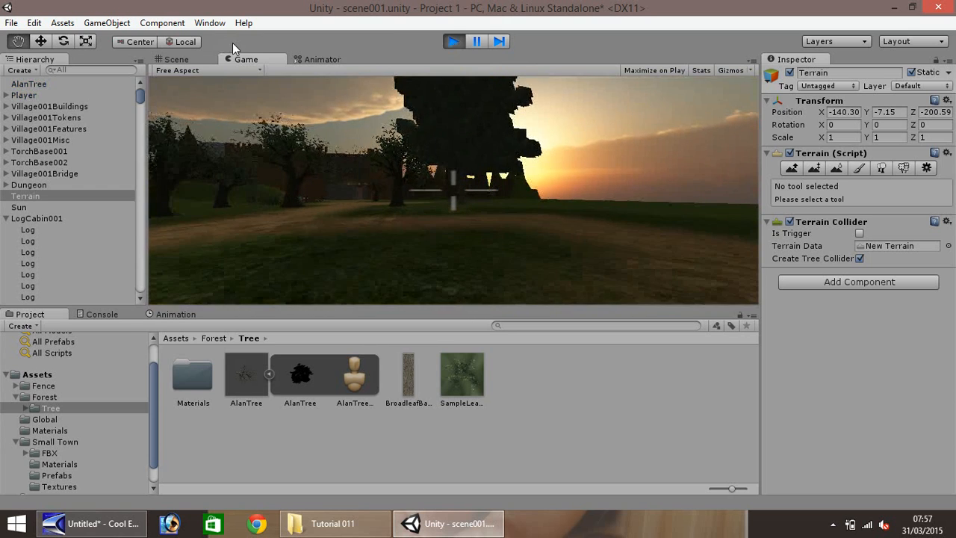
pyautogui.press('w')
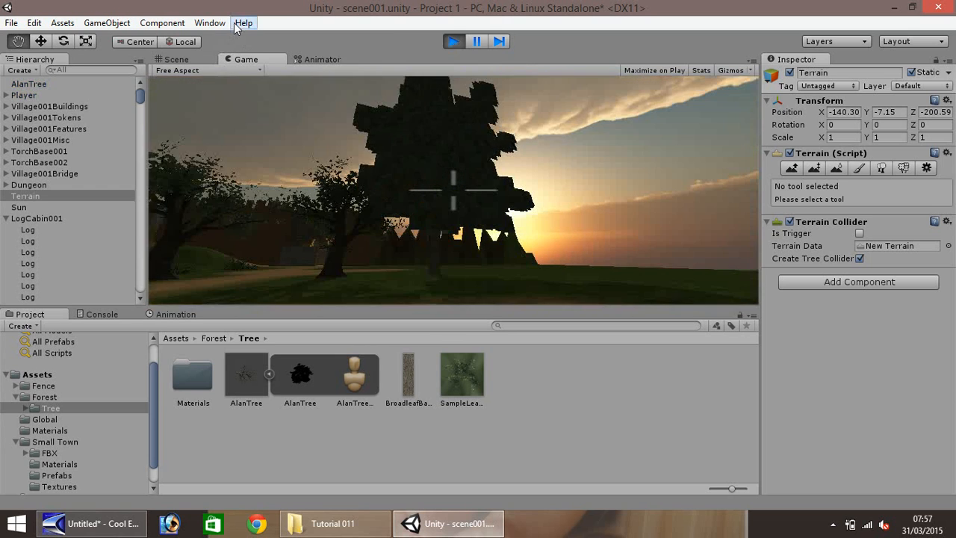
pyautogui.press('w')
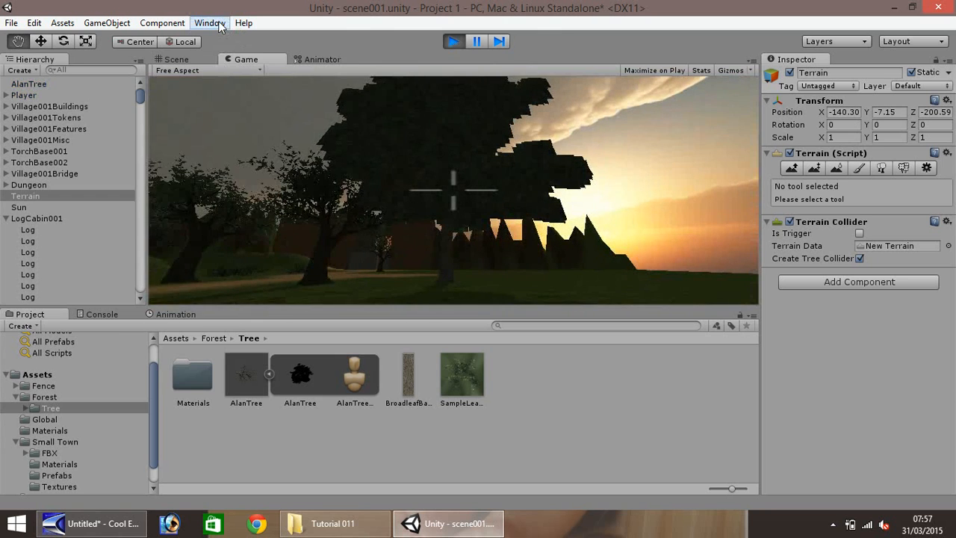
pyautogui.press('w')
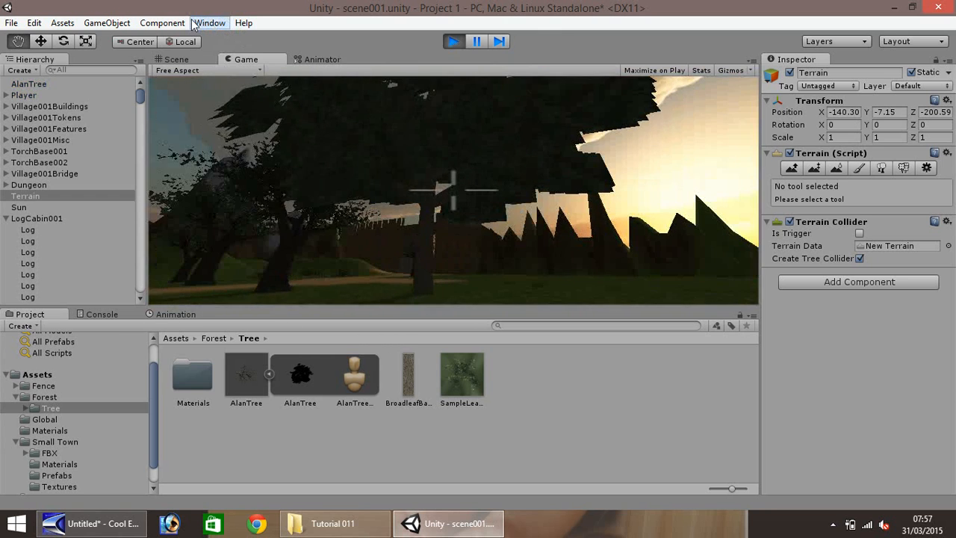
pyautogui.press('w')
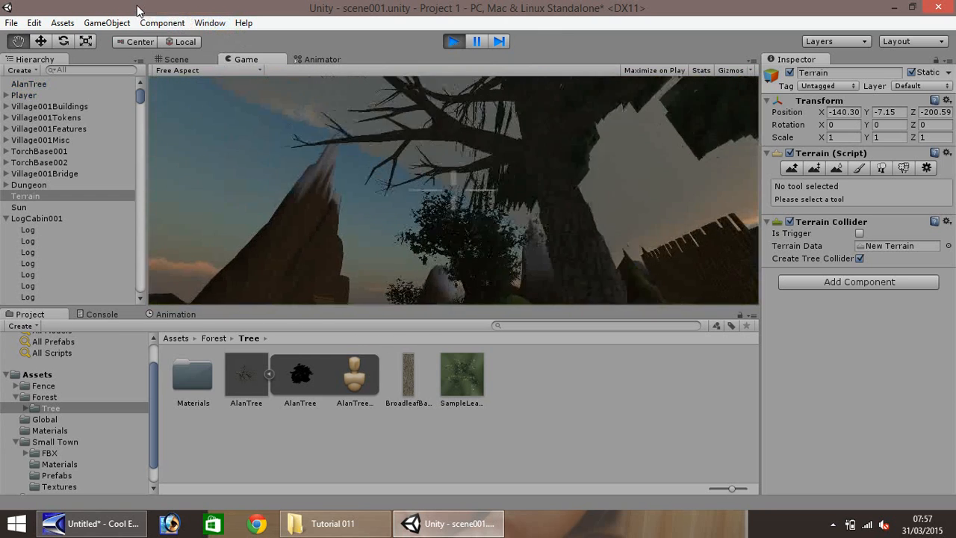
pyautogui.press('s')
pyautogui.press('d')
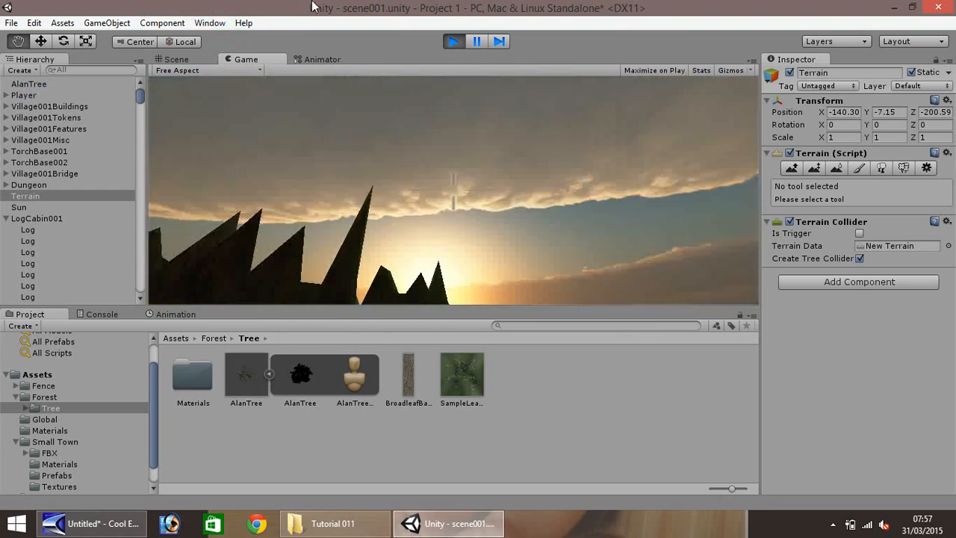
pyautogui.click(453, 42)
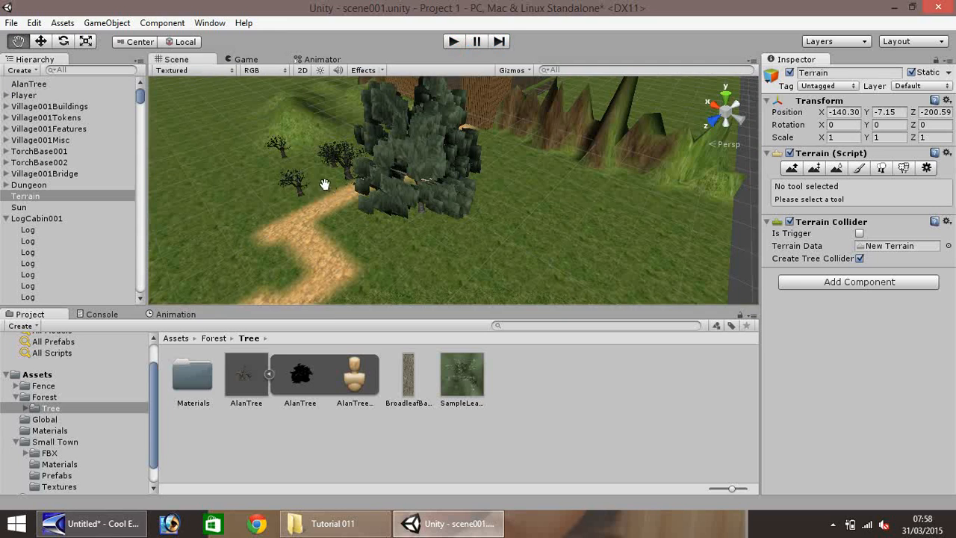
# Set the shader of AlanTree's SampleLeaves_2 material back to Nature/Tree Creator Leaves.
pyautogui.click(429, 205)
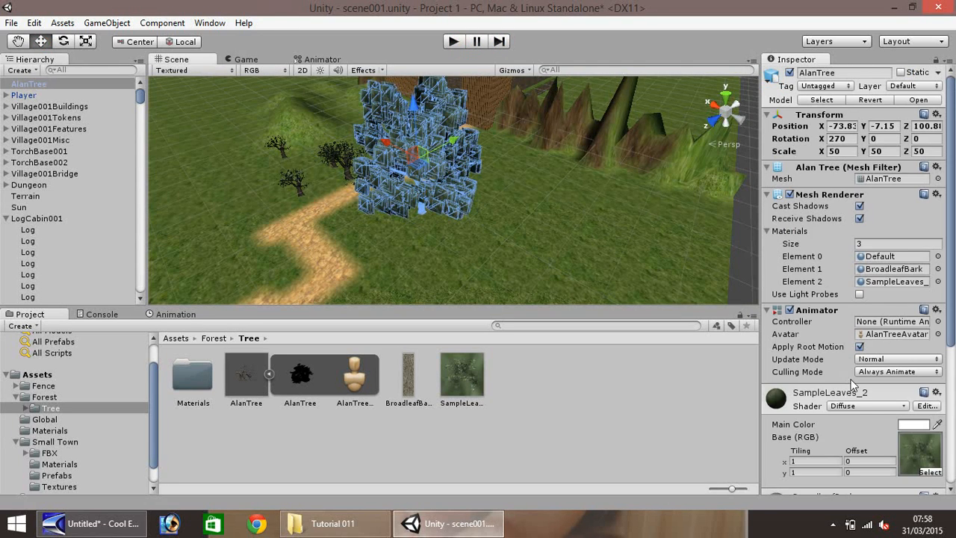
pyautogui.scroll(-5, 954, 314)
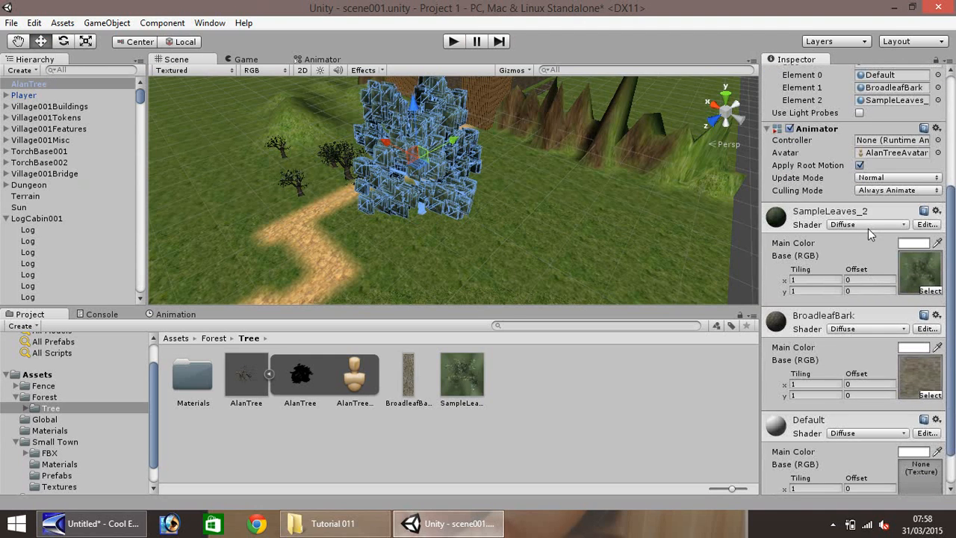
pyautogui.click(875, 225)
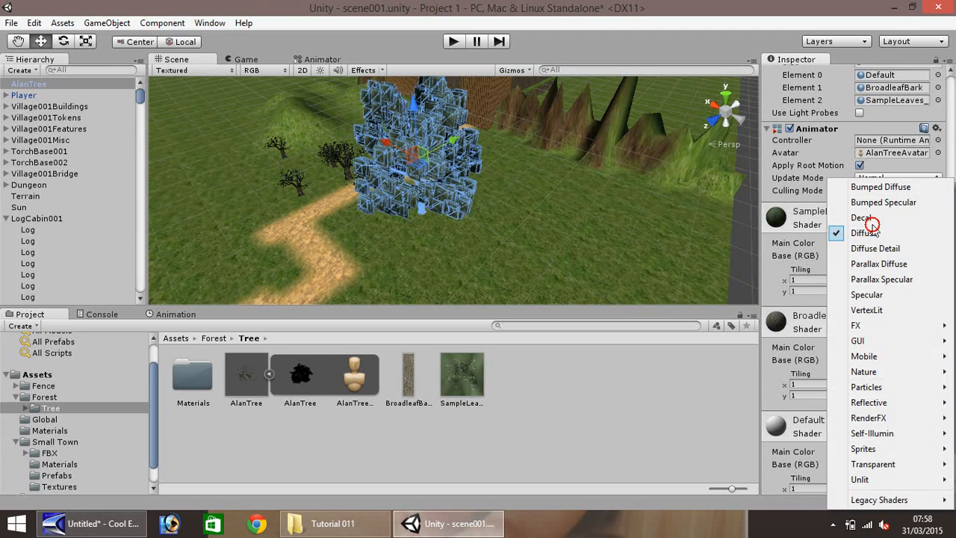
pyautogui.moveTo(876, 374)
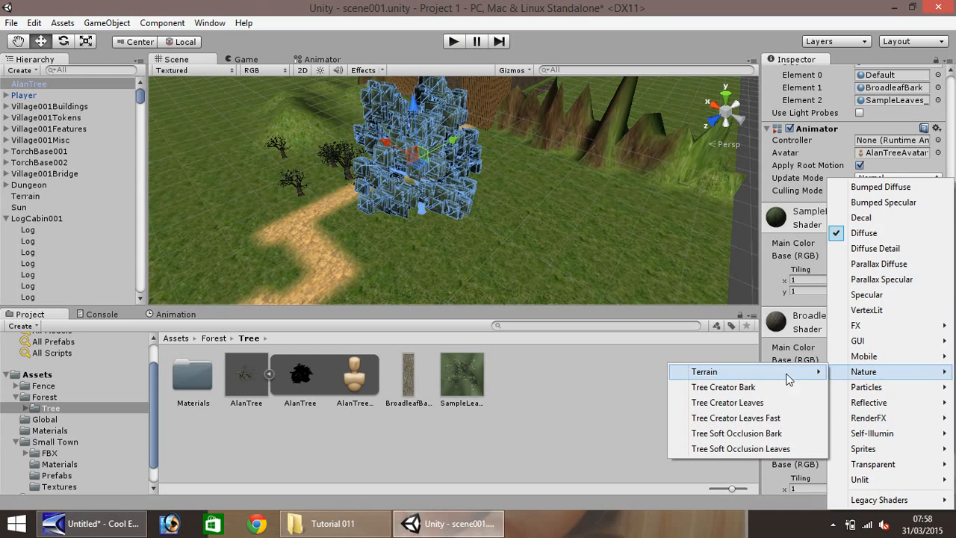
pyautogui.click(742, 407)
pyautogui.click(453, 253)
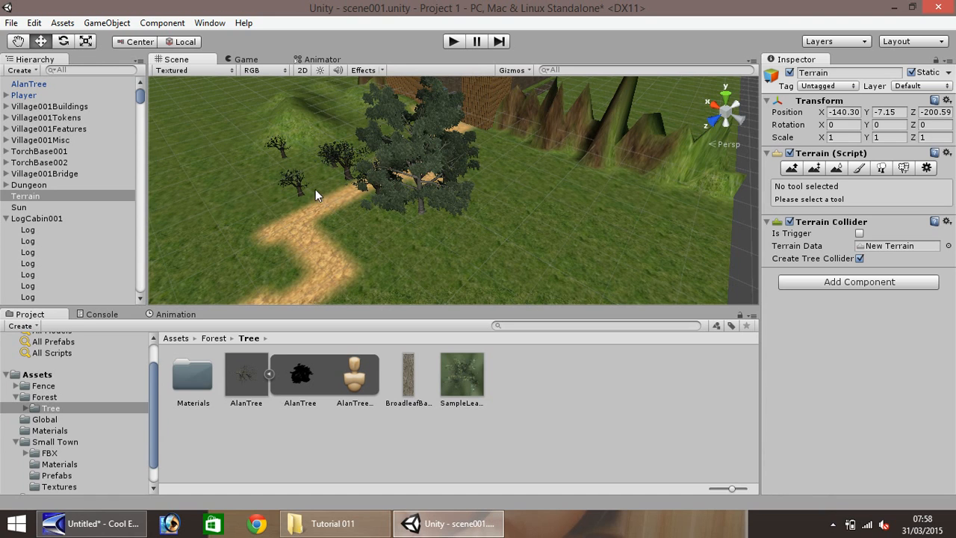
# Examine AlanTree's size against the village houses, the path and the smaller trees.
pyautogui.click(16, 42)
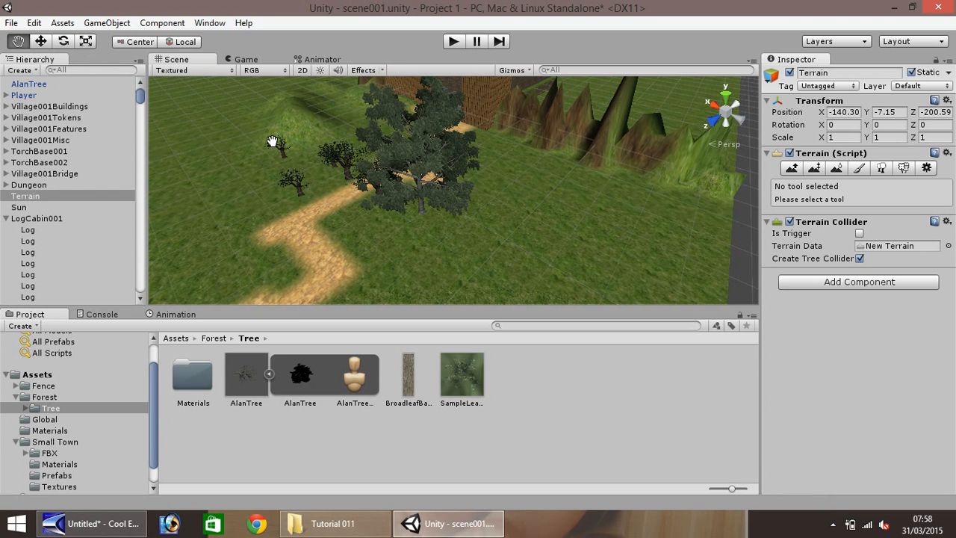
pyautogui.moveTo(273, 141); pyautogui.dragTo(26, 196)
pyautogui.moveTo(285, 176); pyautogui.dragTo(240, 187)
pyautogui.moveTo(259, 186); pyautogui.dragTo(52, 198, button='right')
pyautogui.moveTo(252, 158); pyautogui.dragTo(565, 281)
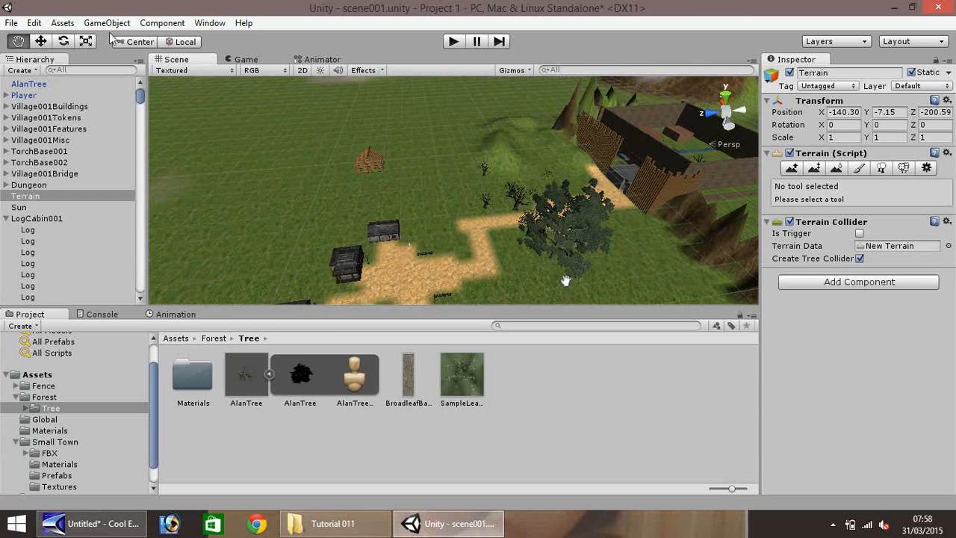
pyautogui.click(40, 41)
pyautogui.keyDown('alt'); pyautogui.moveTo(439, 168); pyautogui.dragTo(486, 197); pyautogui.keyUp('alt')
pyautogui.click(646, 200)
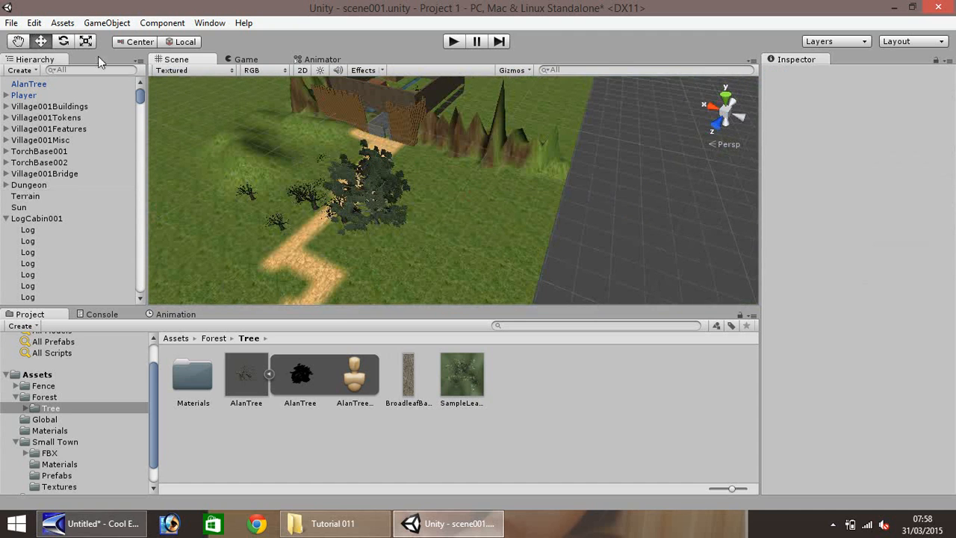
# Set AlanTree's scale to 25 on X, Y and Z.
pyautogui.click(18, 41)
pyautogui.moveTo(241, 149); pyautogui.dragTo(492, 133)
pyautogui.click(40, 41)
pyautogui.click(478, 184)
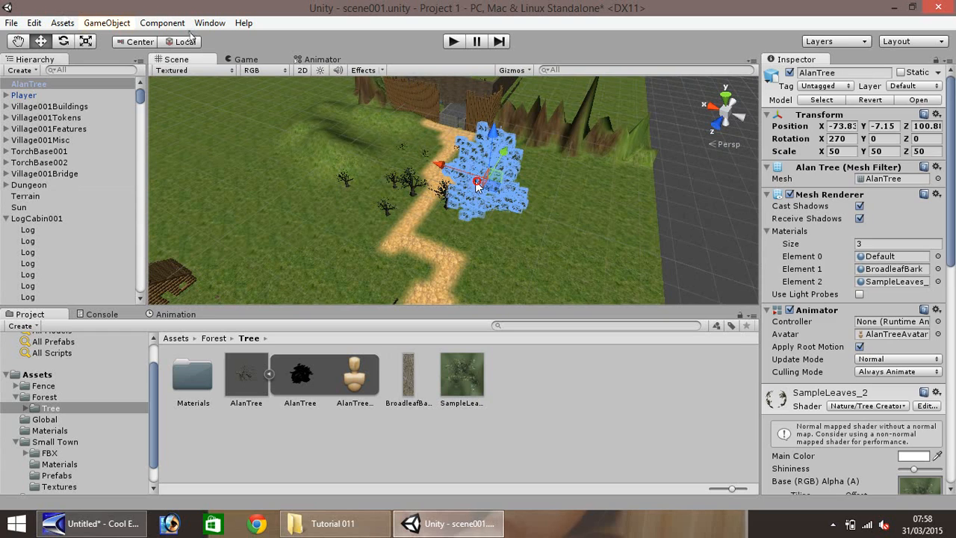
pyautogui.click(843, 152)
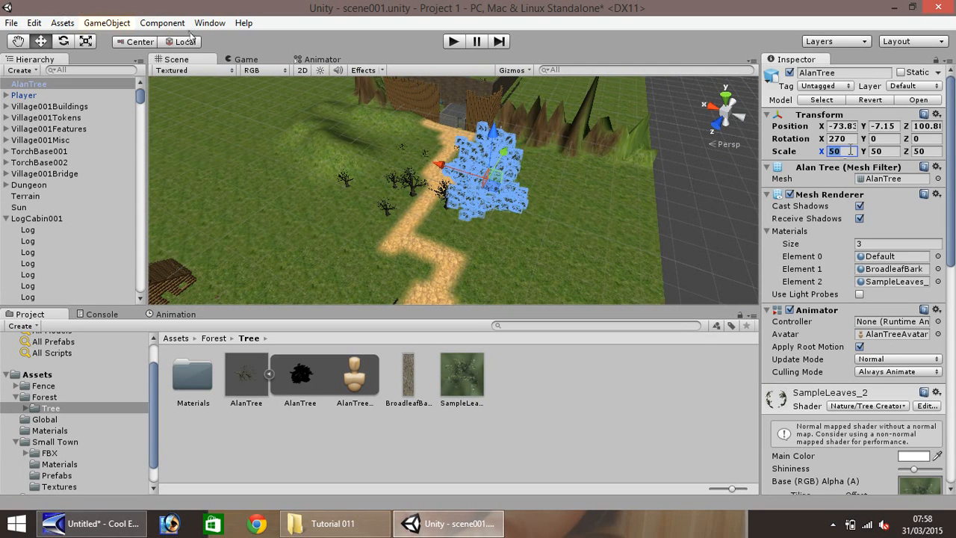
pyautogui.write('25')
pyautogui.press('Tab')
pyautogui.write('25')
pyautogui.press('Tab')
pyautogui.write('2')
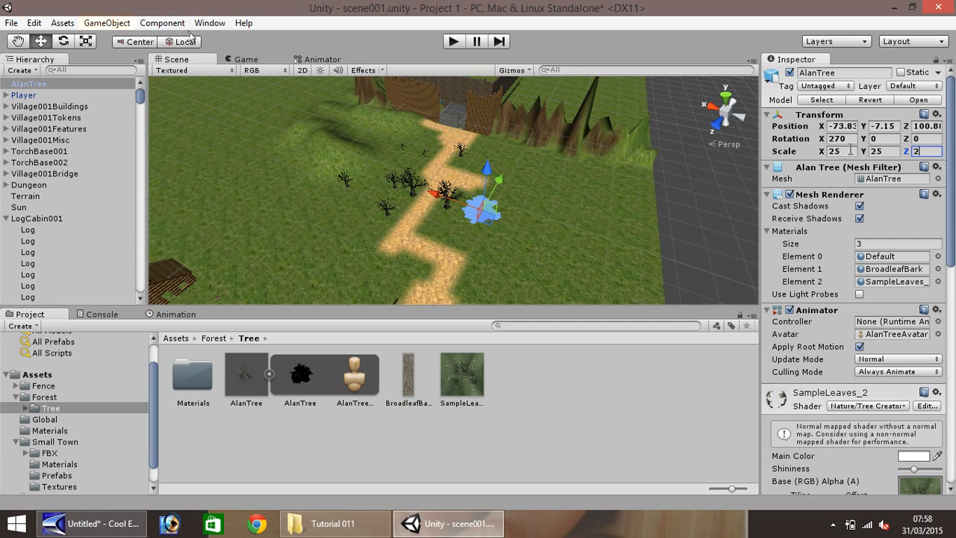
pyautogui.write('5')
pyautogui.click(485, 235)
# Compare the resized AlanTree with the smaller trees beside the dirt path.
pyautogui.scroll(5, 482, 216)
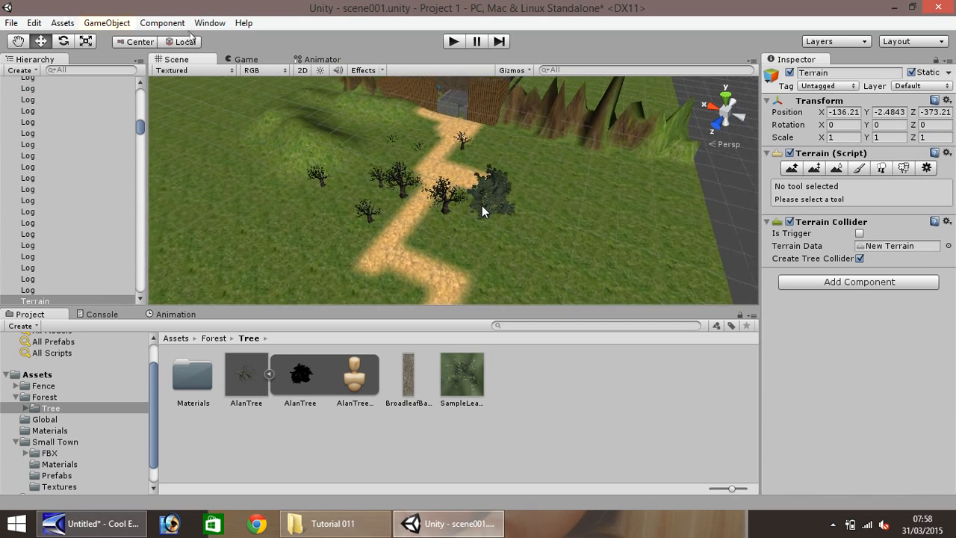
pyautogui.scroll(2, 511, 217)
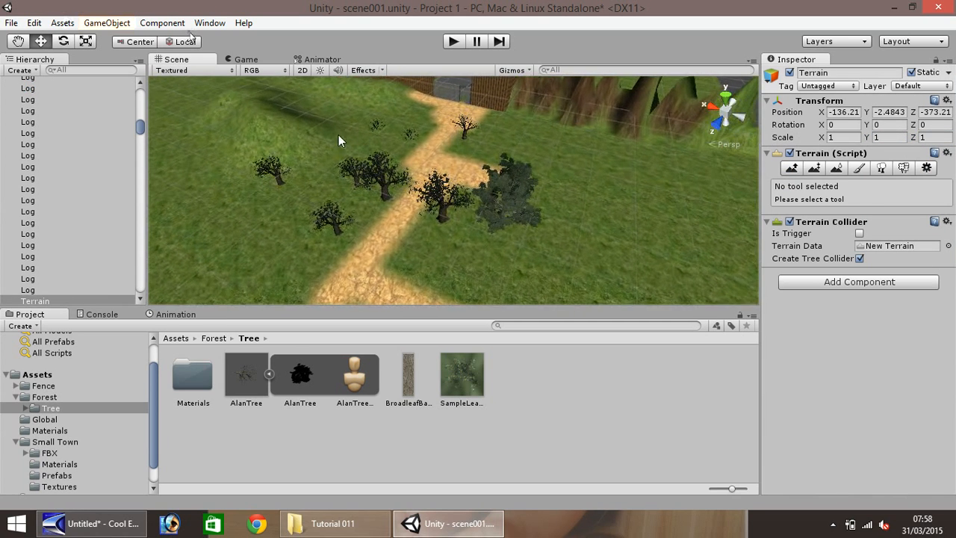
pyautogui.click(18, 42)
pyautogui.moveTo(359, 180); pyautogui.dragTo(553, 230)
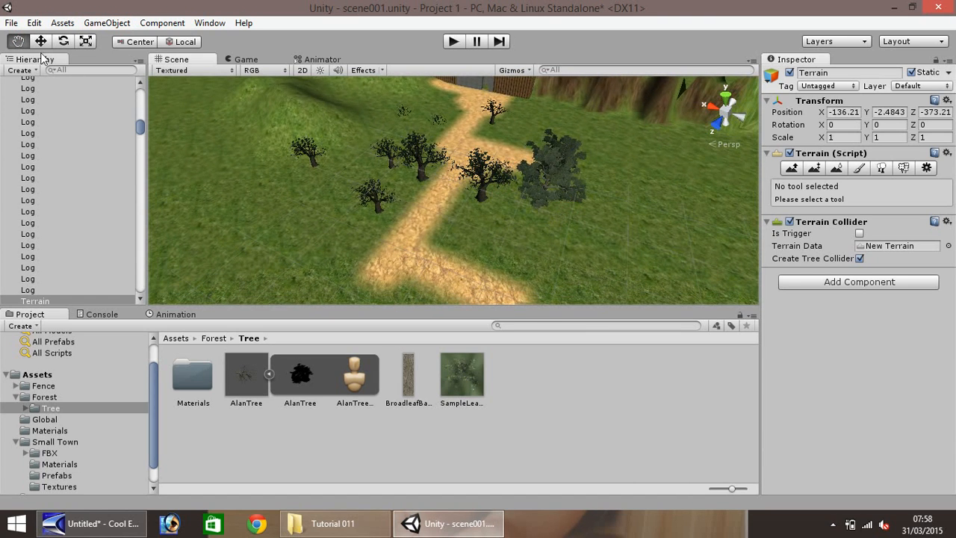
pyautogui.moveTo(408, 237); pyautogui.dragTo(439, 213)
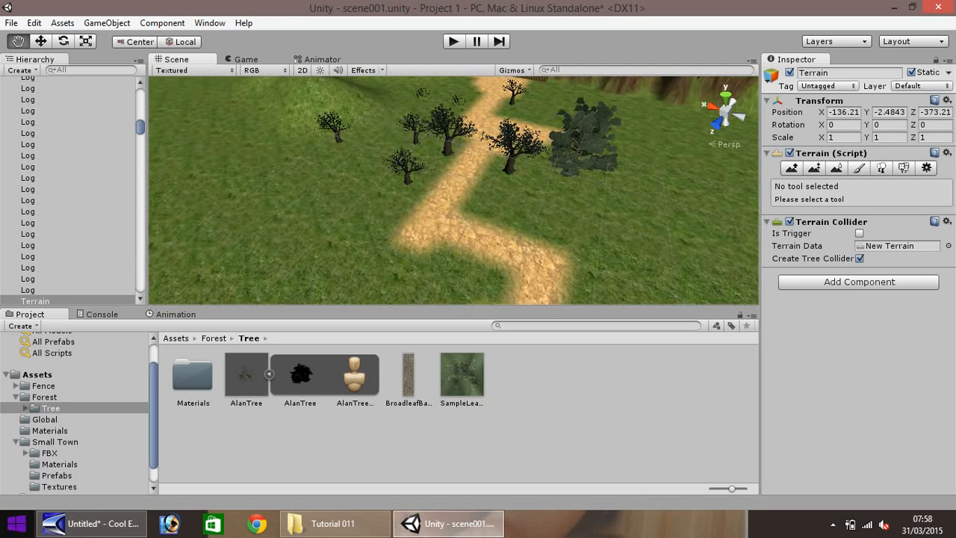
# Duplicate AlanTree five times and spread the copies into a cluster beside the dirt path.
pyautogui.moveTo(517, 209); pyautogui.dragTo(672, 209, button='right')
pyautogui.click(37, 45)
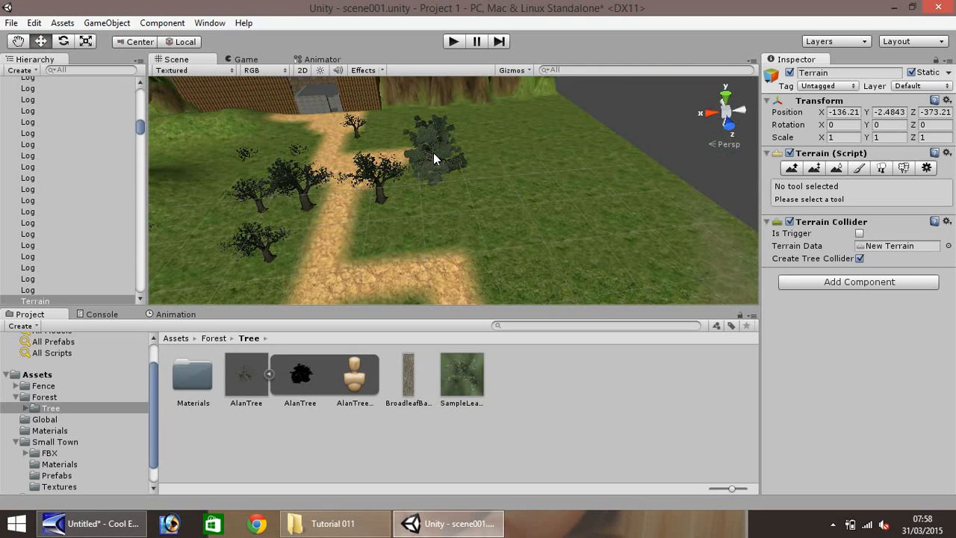
pyautogui.click(433, 157)
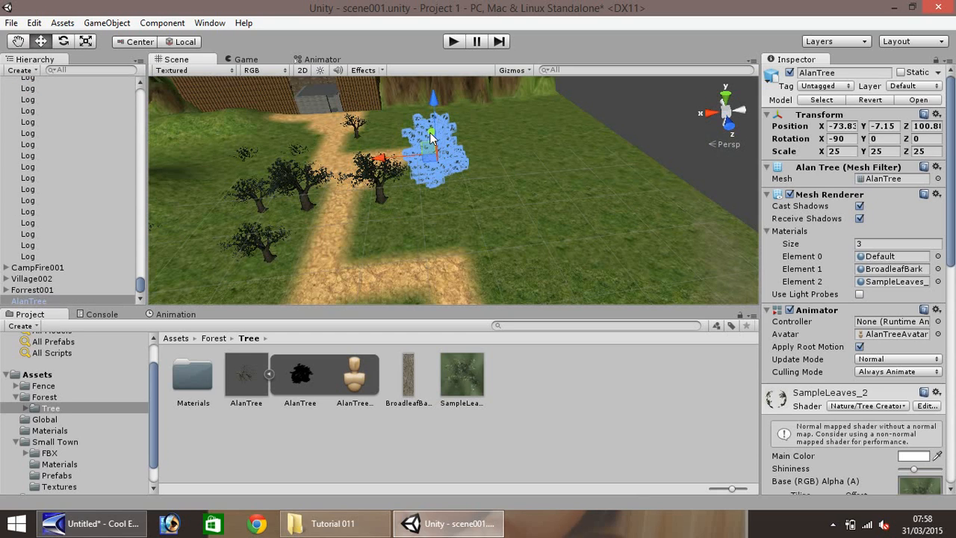
pyautogui.moveTo(432, 150); pyautogui.dragTo(442, 178)
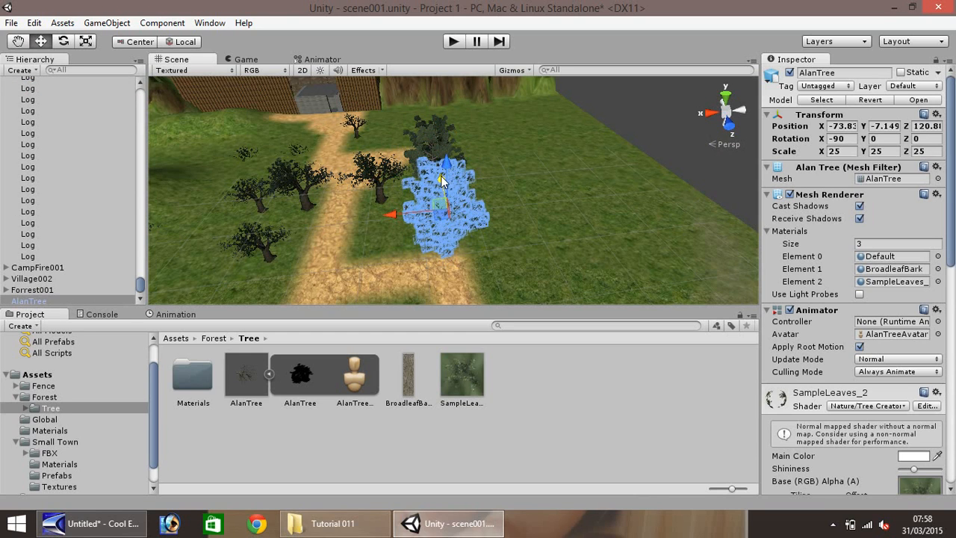
pyautogui.hotkey('ctrl', 'd')
pyautogui.moveTo(390, 215); pyautogui.dragTo(469, 146)
pyautogui.hotkey('ctrl', 'd')
pyautogui.hotkey('ctrl', 'd')
pyautogui.hotkey('ctrl', 'd')
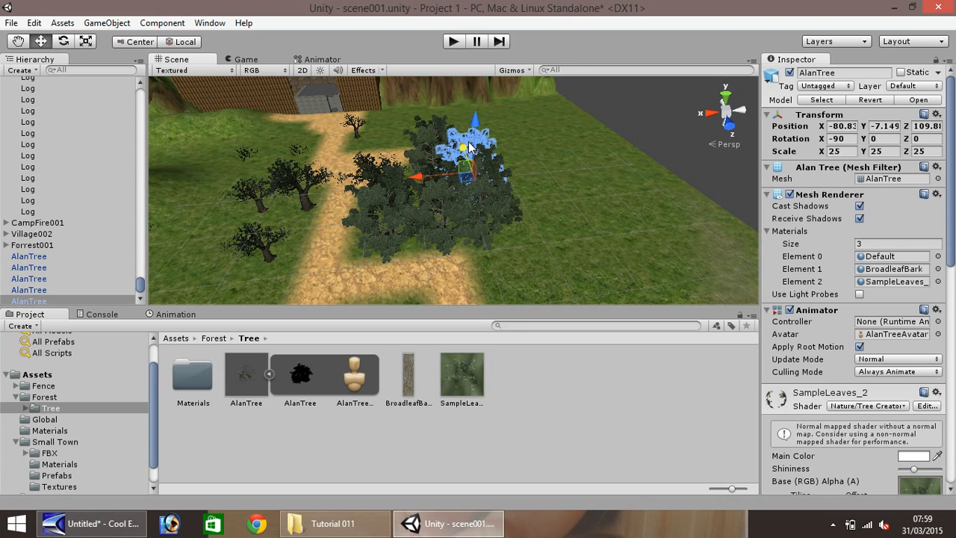
# Move the five AlanTree copies into the Forrest001 group.
pyautogui.click(31, 258)
pyautogui.moveTo(22, 258)
pyautogui.mouseDown()
pyautogui.moveTo(31, 250)
pyautogui.moveTo(33, 258)
pyautogui.mouseUp()
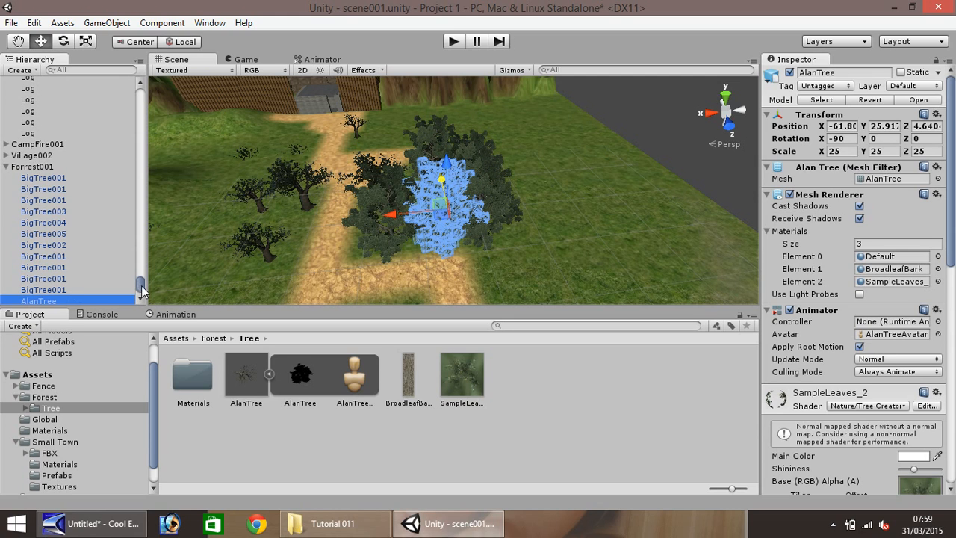
pyautogui.scroll(-2, 141, 286)
pyautogui.moveTo(48, 262); pyautogui.dragTo(34, 120)
pyautogui.moveTo(29, 276); pyautogui.dragTo(34, 120)
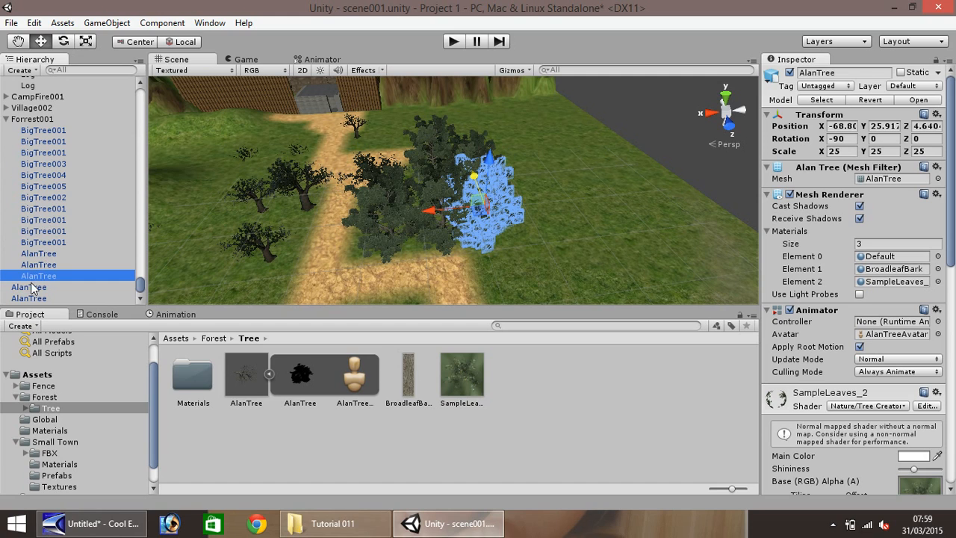
pyautogui.moveTo(32, 289); pyautogui.dragTo(45, 122)
pyautogui.moveTo(33, 298); pyautogui.dragTo(45, 122)
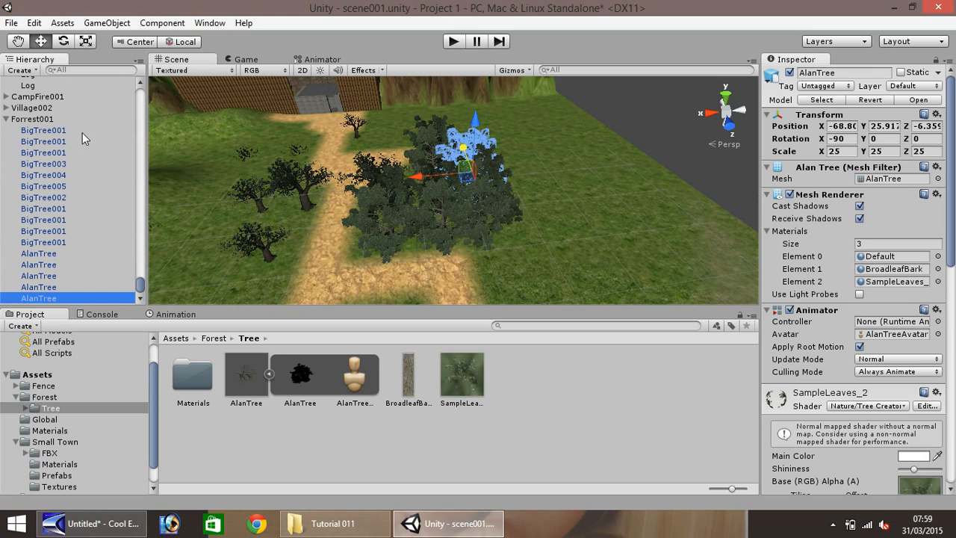
pyautogui.click(388, 228)
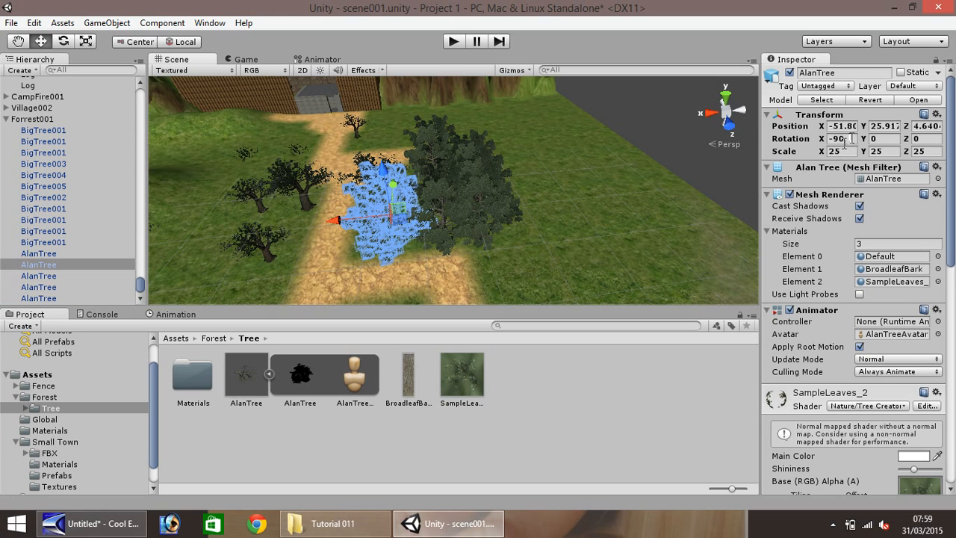
pyautogui.click(845, 139)
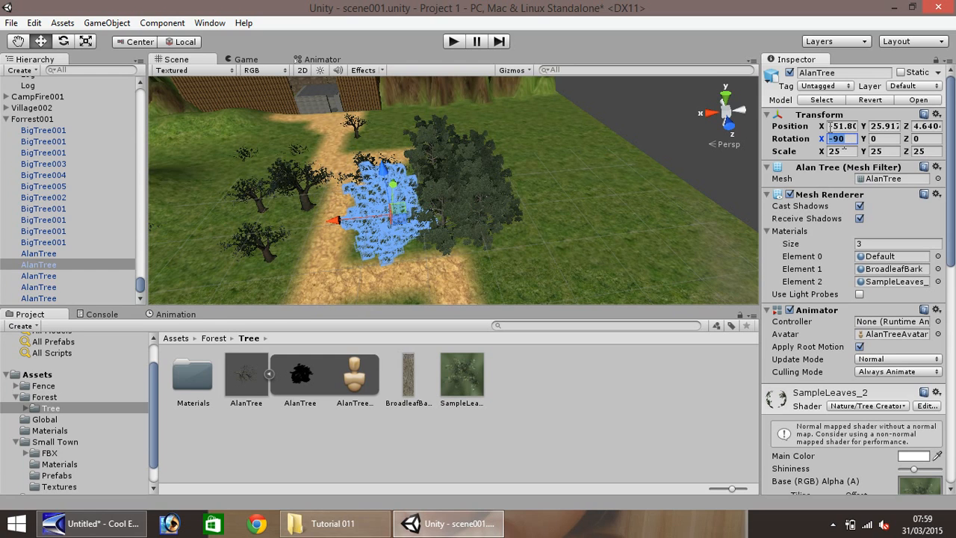
pyautogui.write('0')
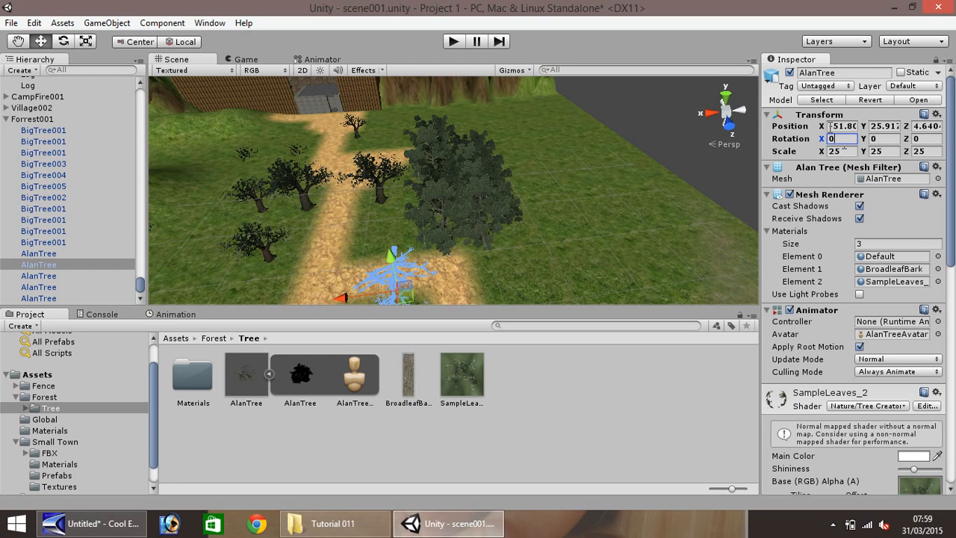
pyautogui.hotkey('ctrl', 'z')
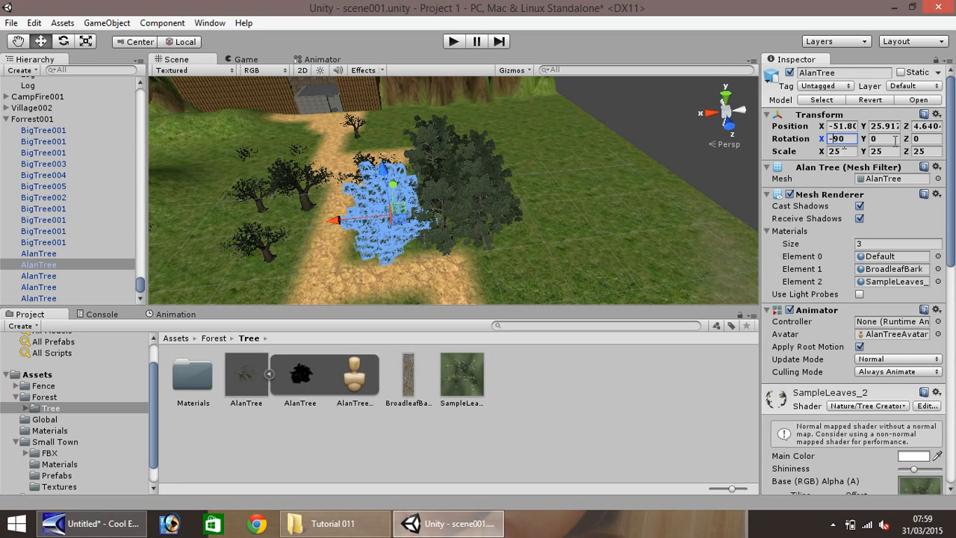
# Set the Z rotation of the AlanTree nearest the path to 90 and place a duplicate slightly closer to the cluster.
pyautogui.click(930, 139)
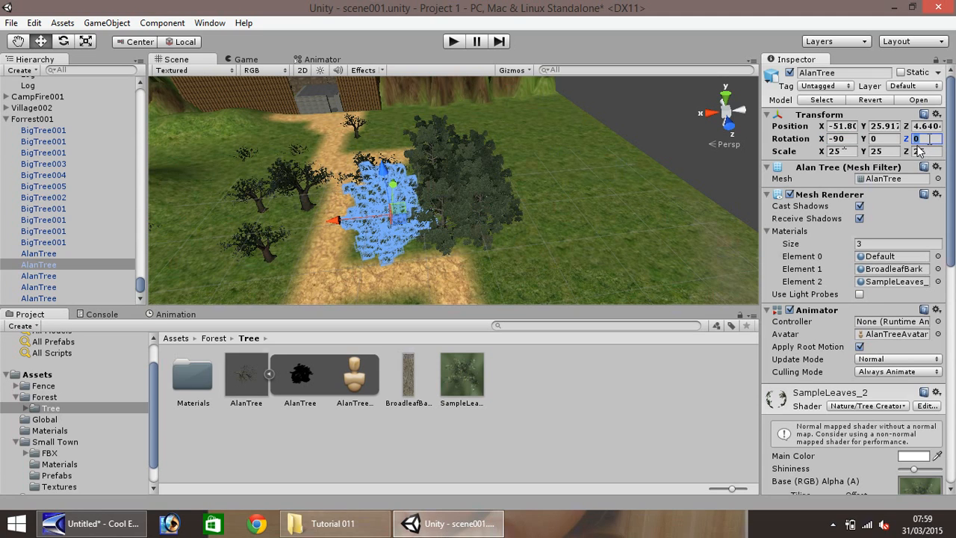
pyautogui.write('90')
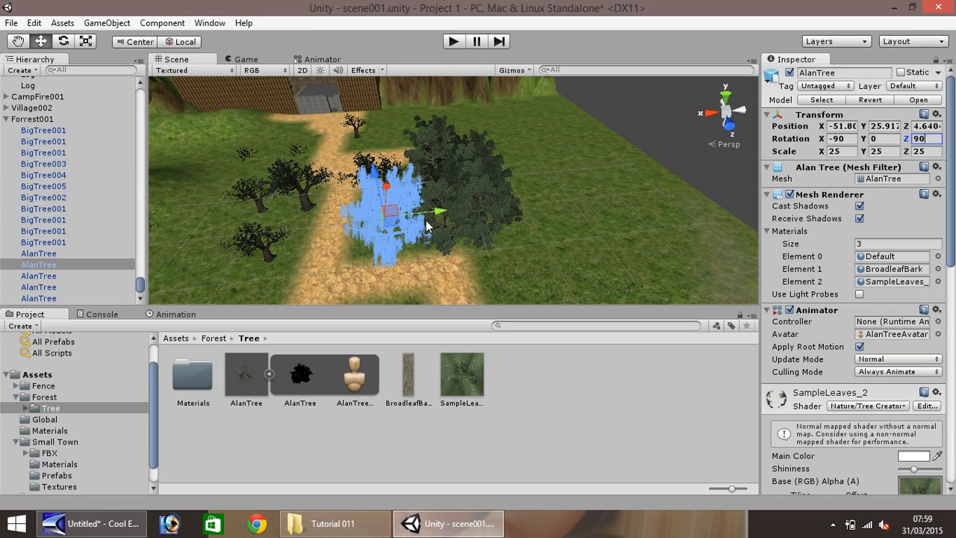
pyautogui.moveTo(426, 215)
pyautogui.mouseDown()
pyautogui.moveTo(450, 219)
pyautogui.moveTo(414, 218)
pyautogui.moveTo(432, 214)
pyautogui.mouseUp()
pyautogui.hotkey('ctrl', 'd')
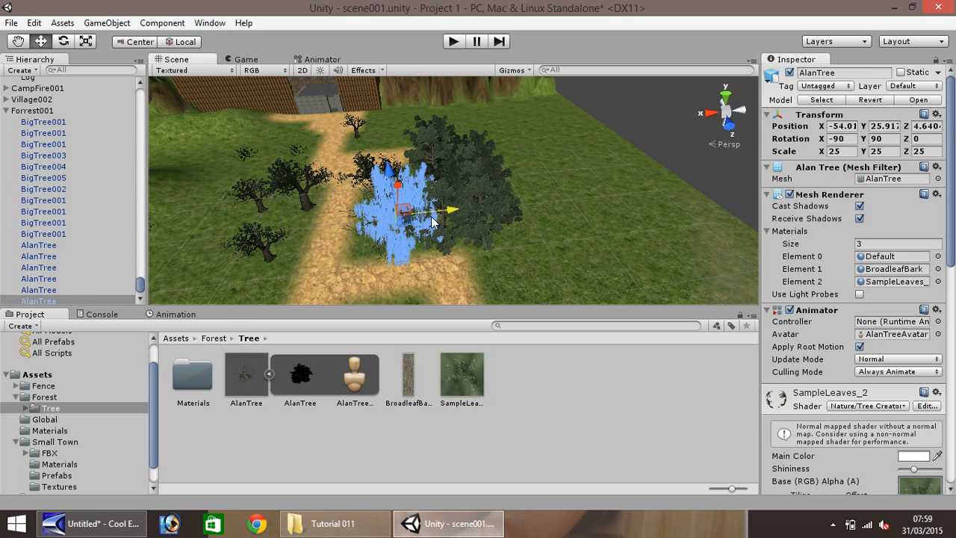
# Turn the new AlanTree duplicate by entering 90 for its Z rotation.
pyautogui.click(922, 138)
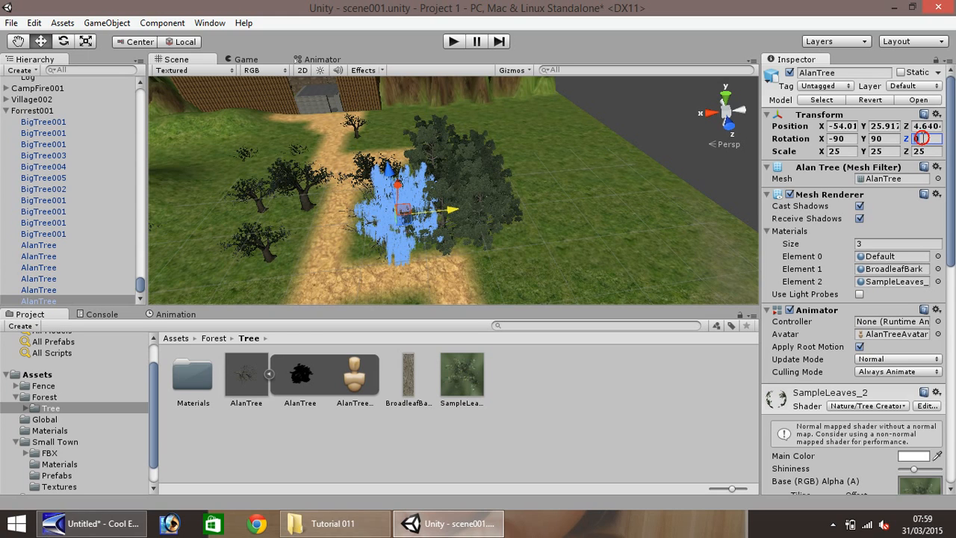
pyautogui.write('90')
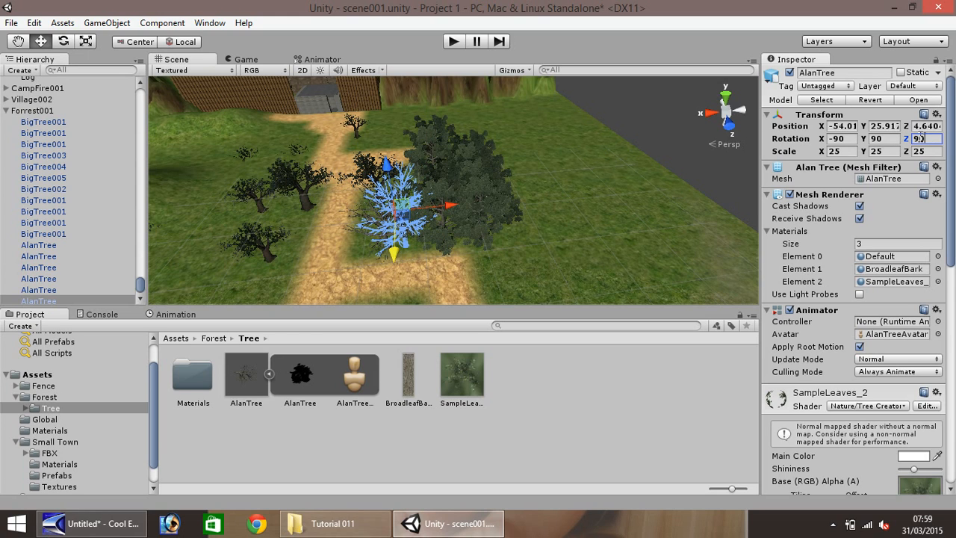
pyautogui.click(516, 210)
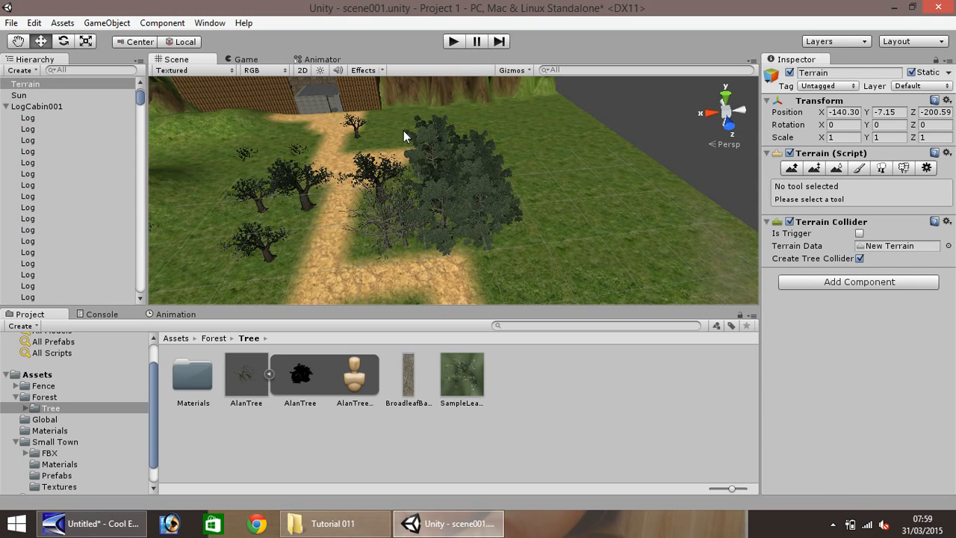
# Play the scene to examine the AlanTree cluster from the player's viewpoint, and stop the game.
pyautogui.click(452, 41)
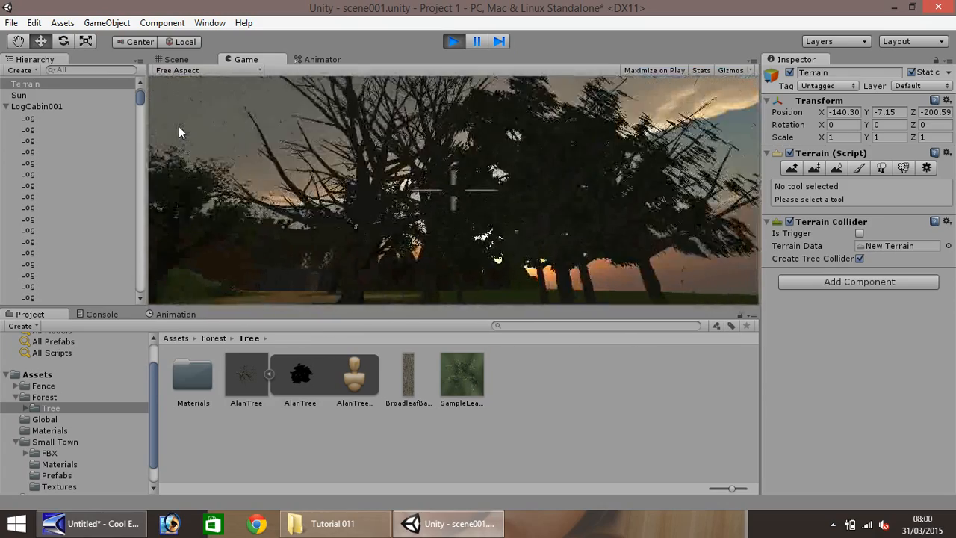
pyautogui.click(453, 41)
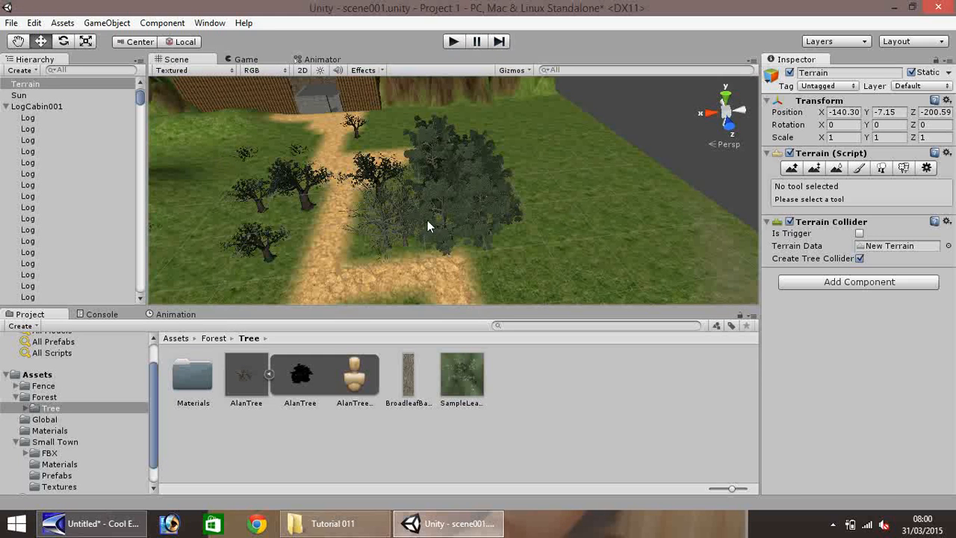
# Duplicate the rear AlanTree twice toward the path and set the front copy's Z rotation to 180.
pyautogui.click(431, 151)
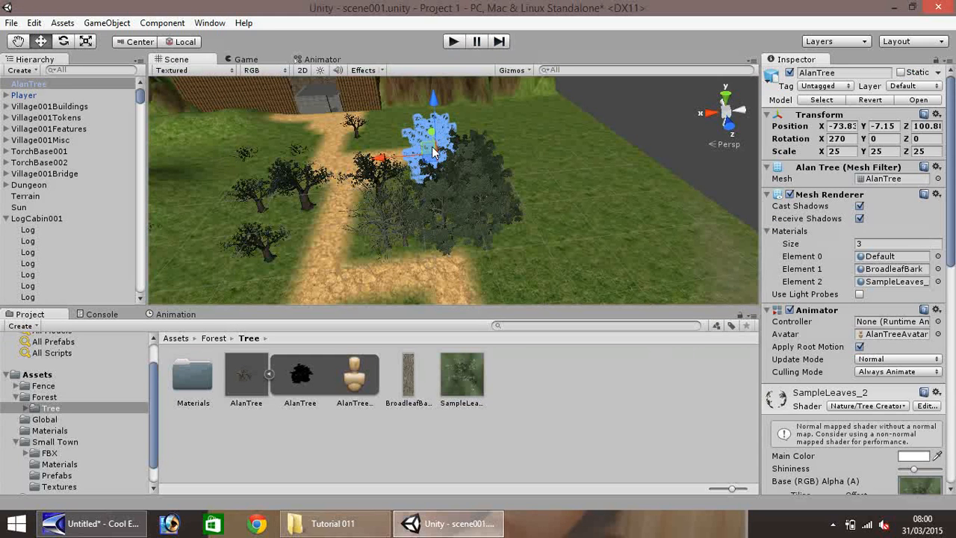
pyautogui.moveTo(416, 159); pyautogui.dragTo(379, 170)
pyautogui.hotkey('ctrl', 'd')
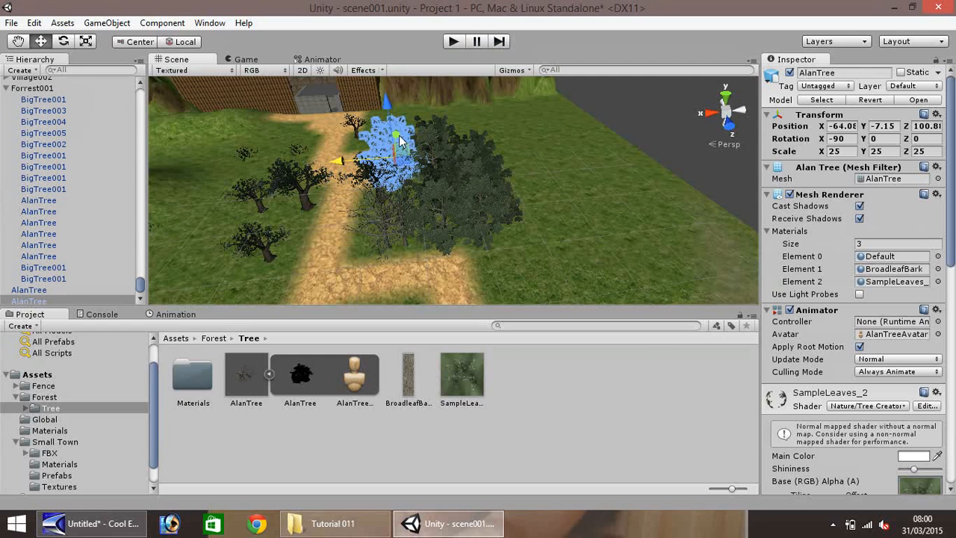
pyautogui.moveTo(399, 139); pyautogui.dragTo(398, 166)
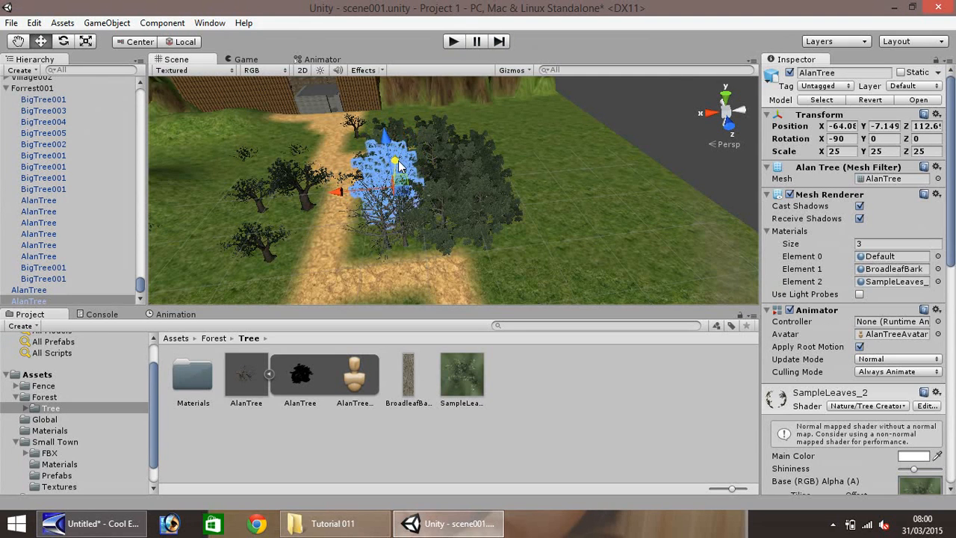
pyautogui.click(928, 138)
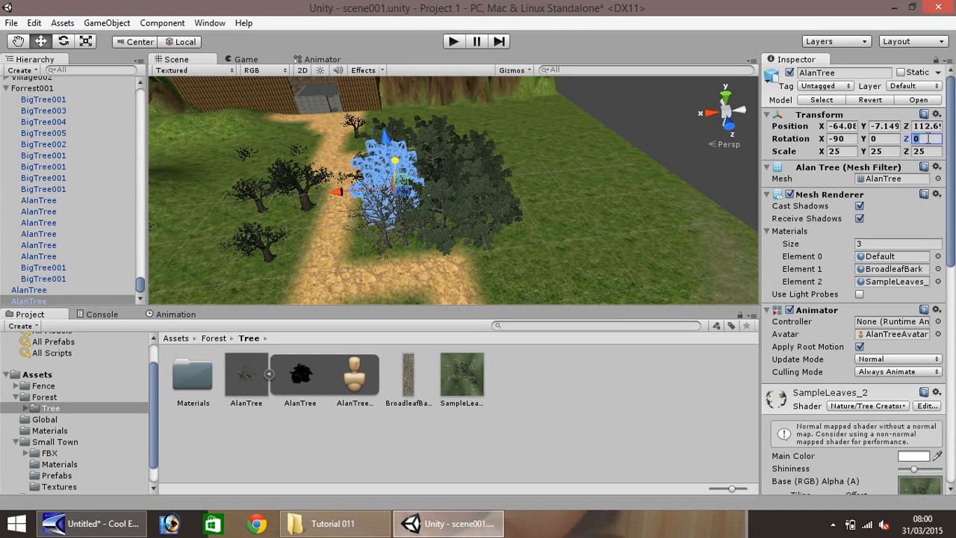
pyautogui.write('180')
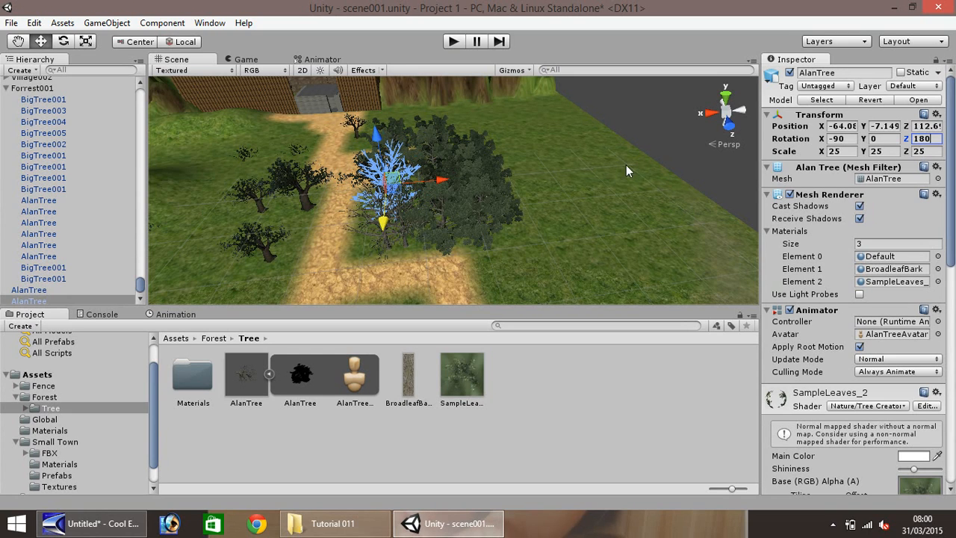
# Set the Z rotation to 180 on the original rear AlanTree and on the front AlanTree farthest from the path.
pyautogui.click(442, 141)
pyautogui.click(925, 139)
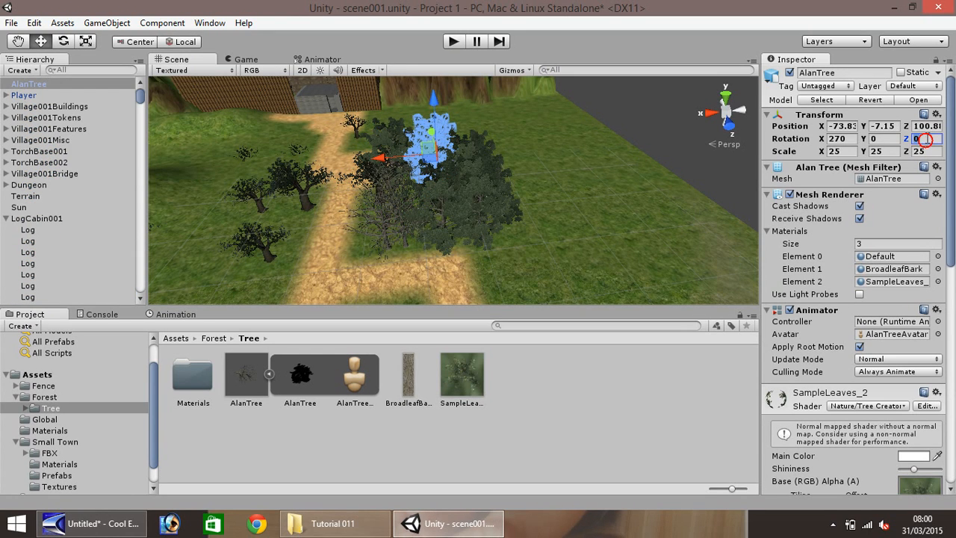
pyautogui.write('180')
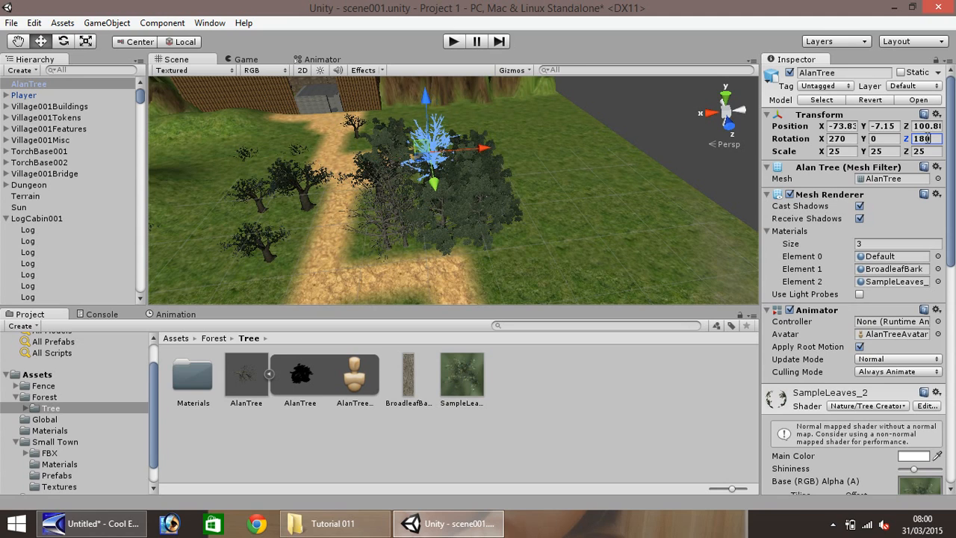
pyautogui.click(485, 202)
pyautogui.click(932, 141)
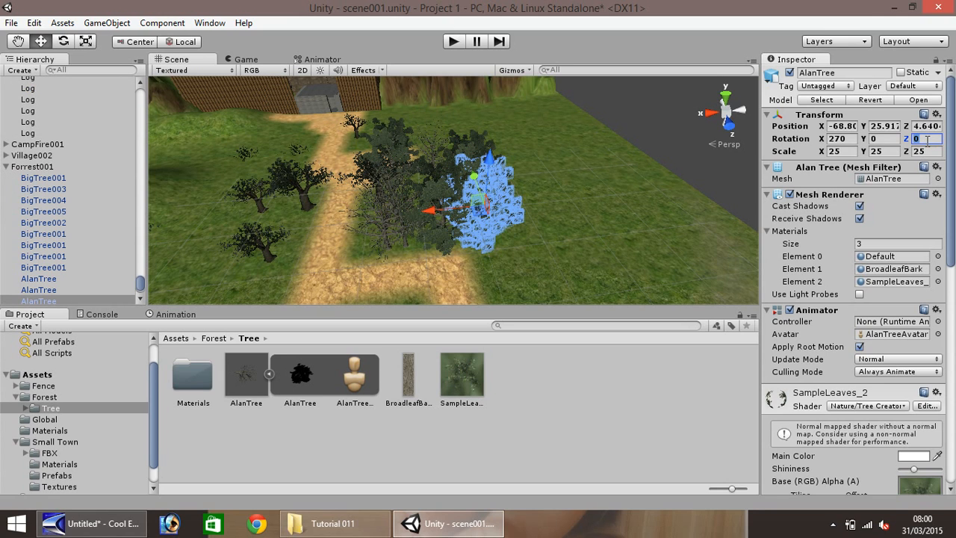
pyautogui.write('180')
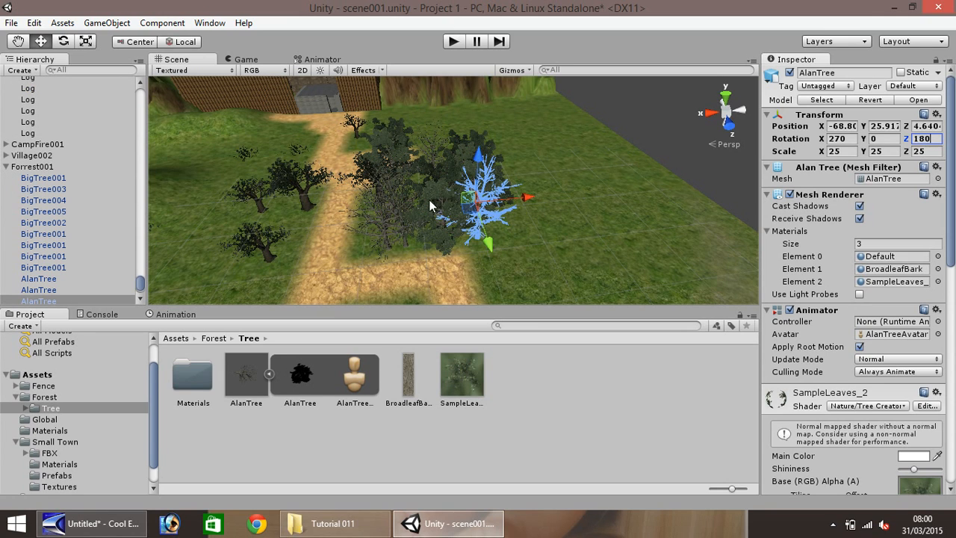
# Set the Z rotation to 270 on the front-centre AlanTree and on the one behind the outermost front tree.
pyautogui.click(440, 230)
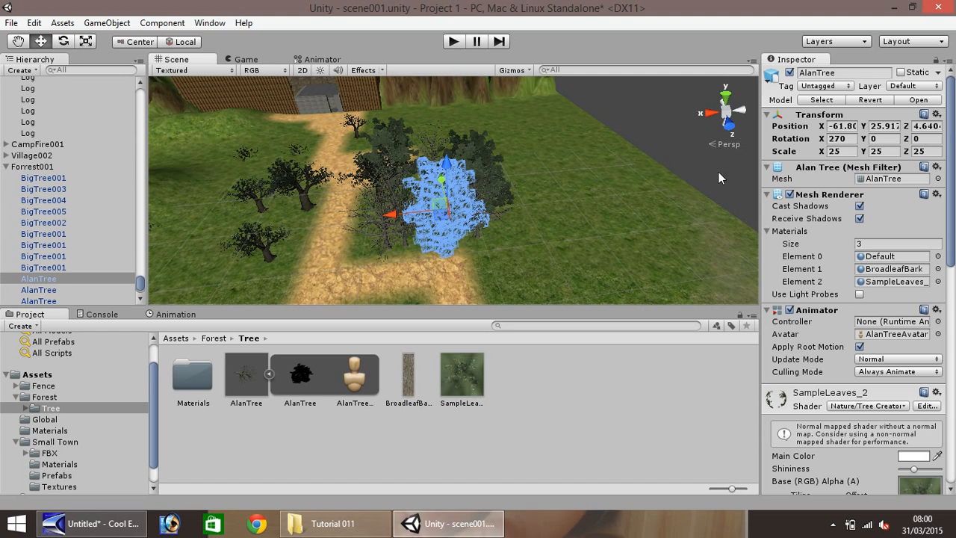
pyautogui.click(926, 139)
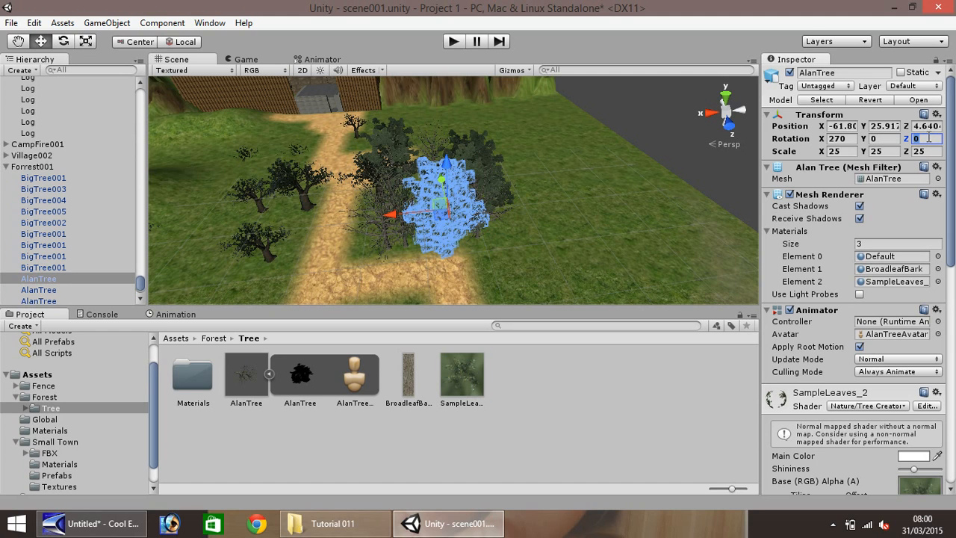
pyautogui.write('270')
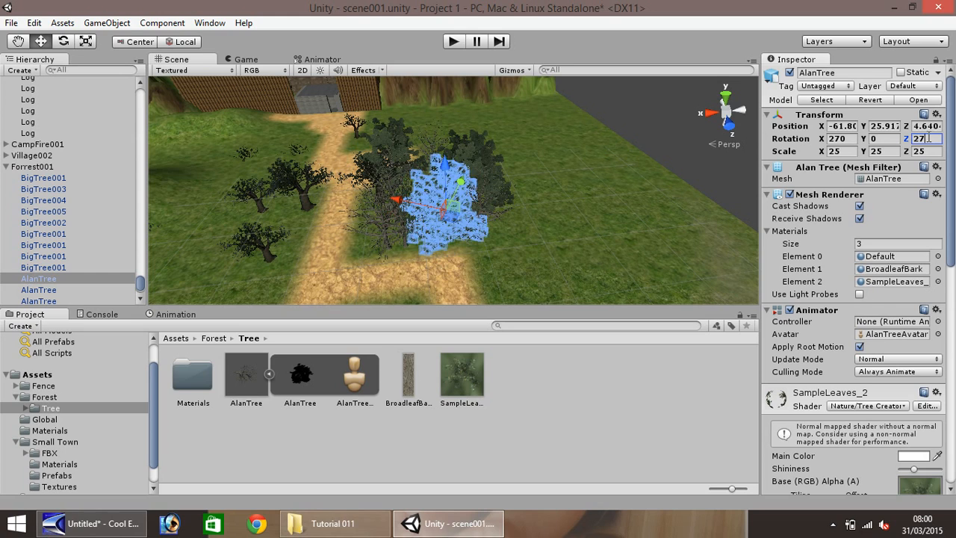
pyautogui.click(470, 164)
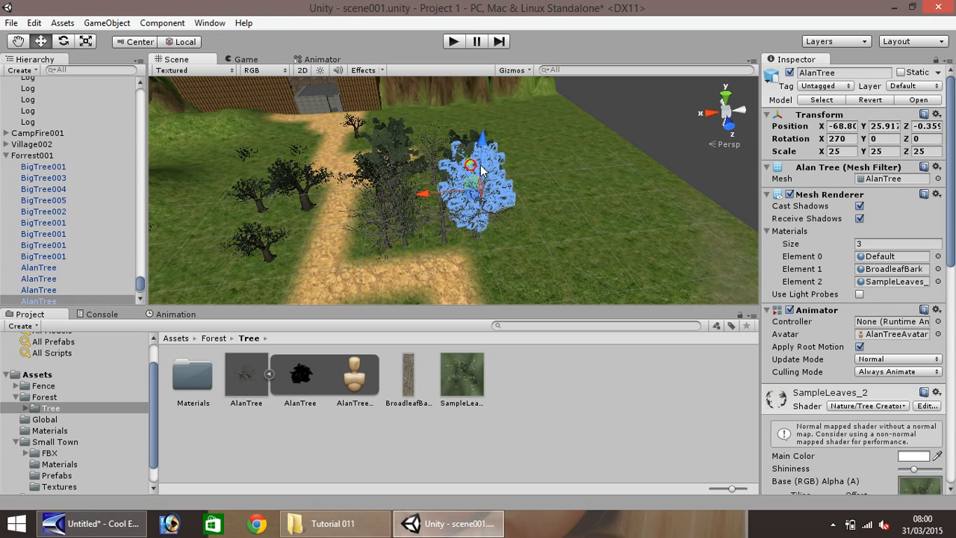
pyautogui.click(928, 139)
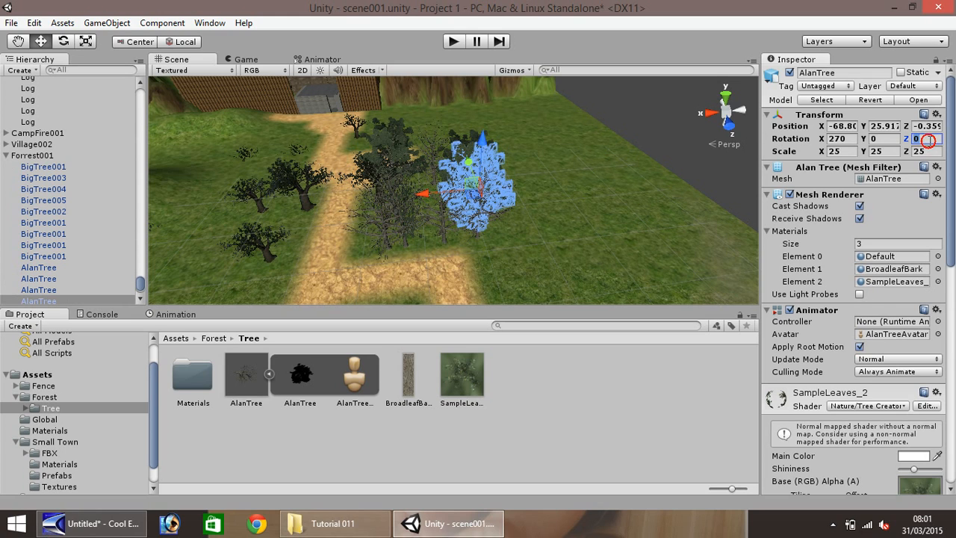
pyautogui.write('270')
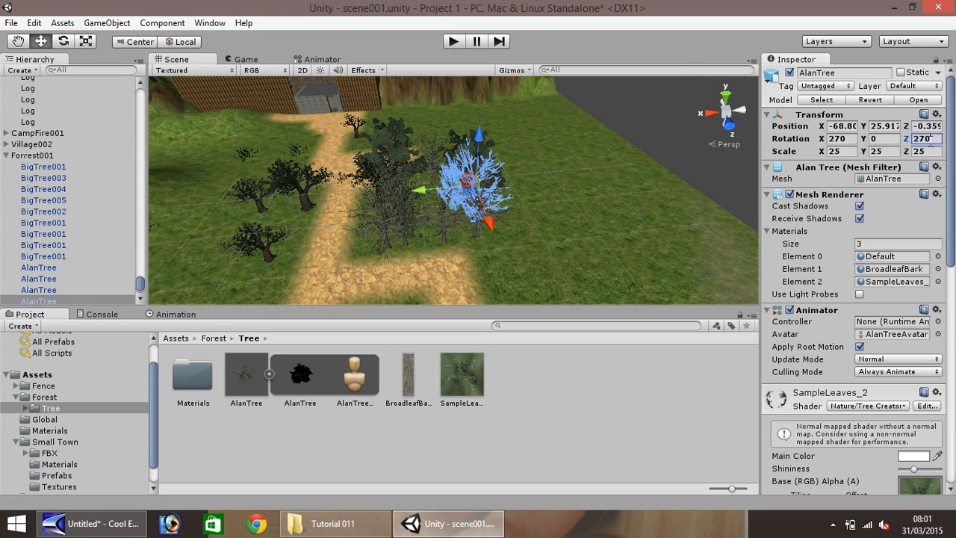
# Duplicate the rear AlanTree beside the path and move the copy forward and away from the path into the cluster's middle.
pyautogui.click(394, 139)
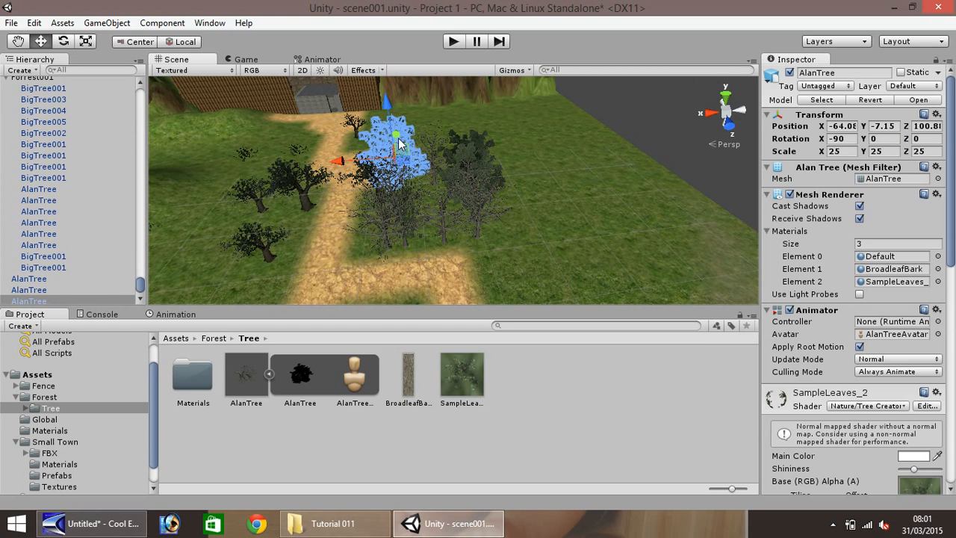
pyautogui.moveTo(396, 138); pyautogui.dragTo(387, 165)
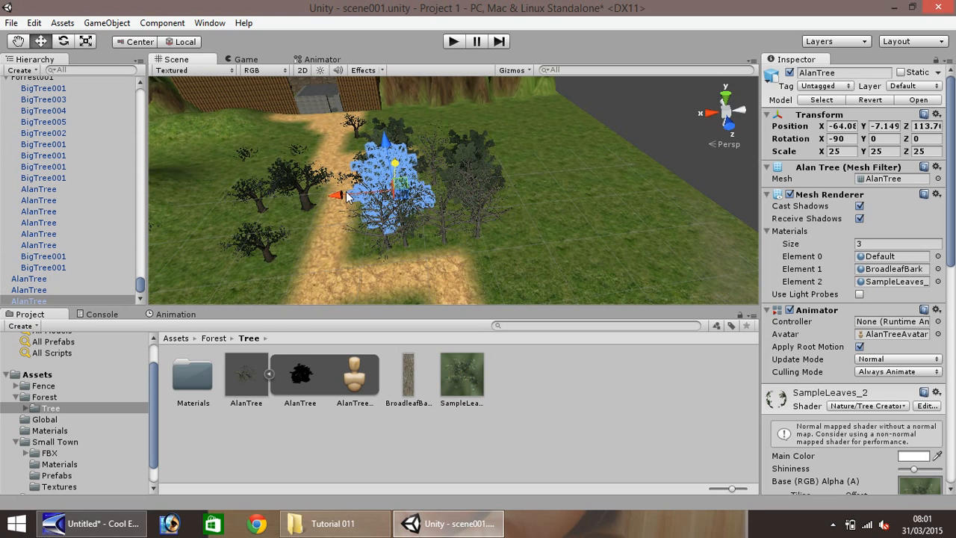
pyautogui.moveTo(347, 191); pyautogui.dragTo(386, 199)
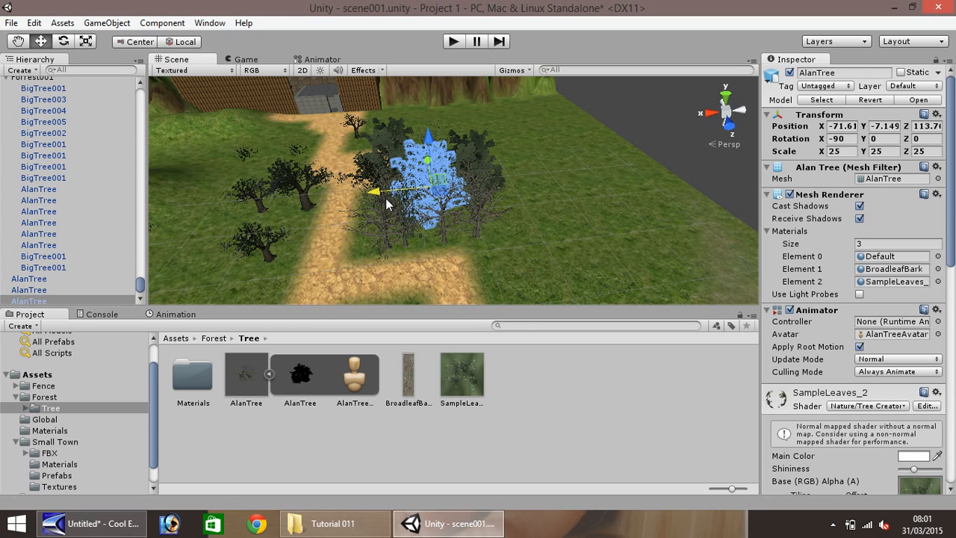
# Duplicate the BigTree001 across the path three times, placing copies at the AlanTree cluster's outer edge and shifting the last one inward.
pyautogui.click(306, 205)
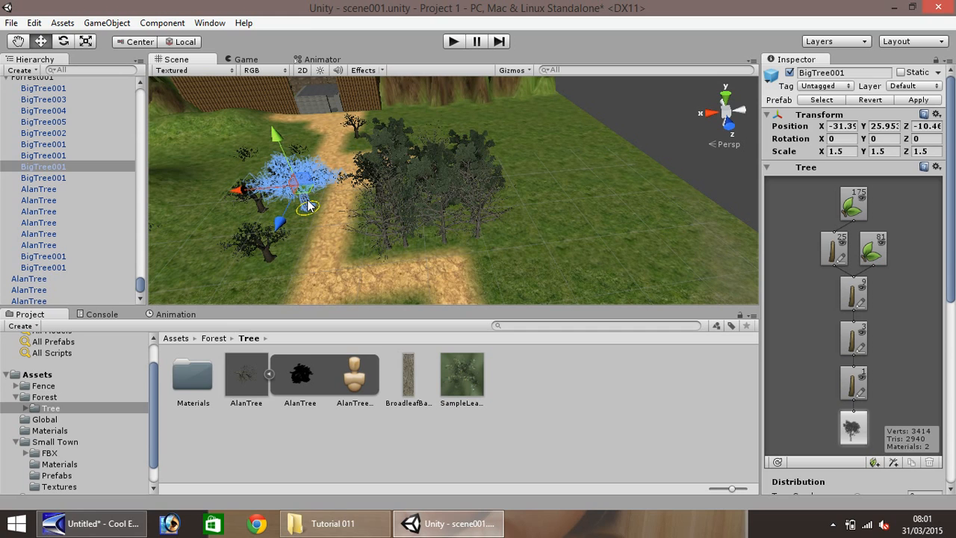
pyautogui.hotkey('ctrl', 'd')
pyautogui.moveTo(269, 189); pyautogui.dragTo(533, 225)
pyautogui.hotkey('ctrl', 'd')
pyautogui.hotkey('ctrl', 'd')
pyautogui.moveTo(486, 204); pyautogui.dragTo(452, 212)
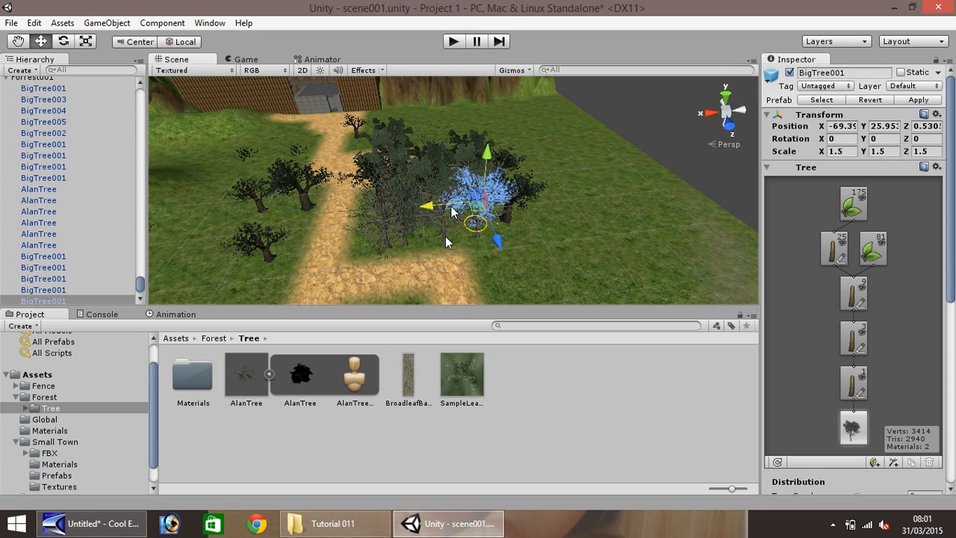
# Duplicate the front-centre AlanTree, move the copy to the cluster's outer edge, and set its Z rotation to 90.
pyautogui.click(448, 237)
pyautogui.hotkey('ctrl', 'd')
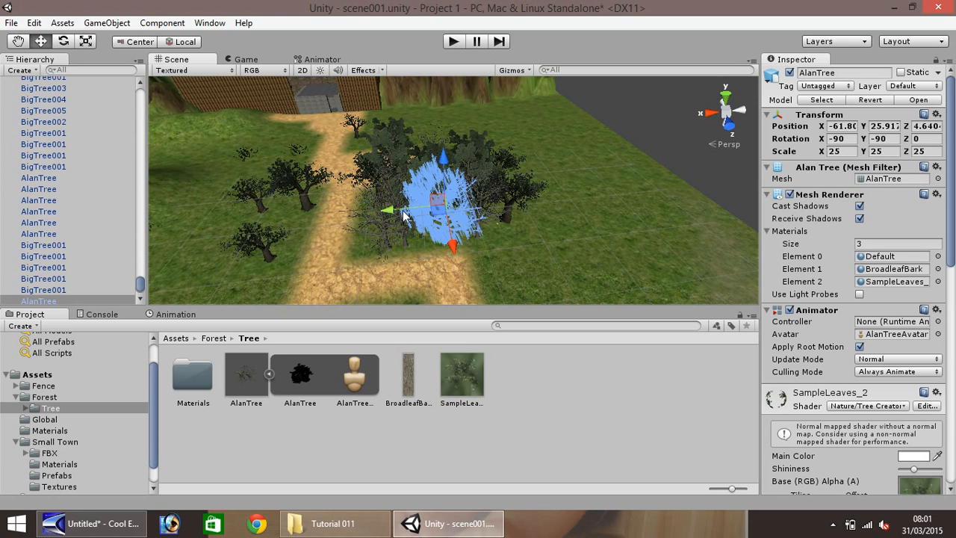
pyautogui.moveTo(401, 213); pyautogui.dragTo(460, 221)
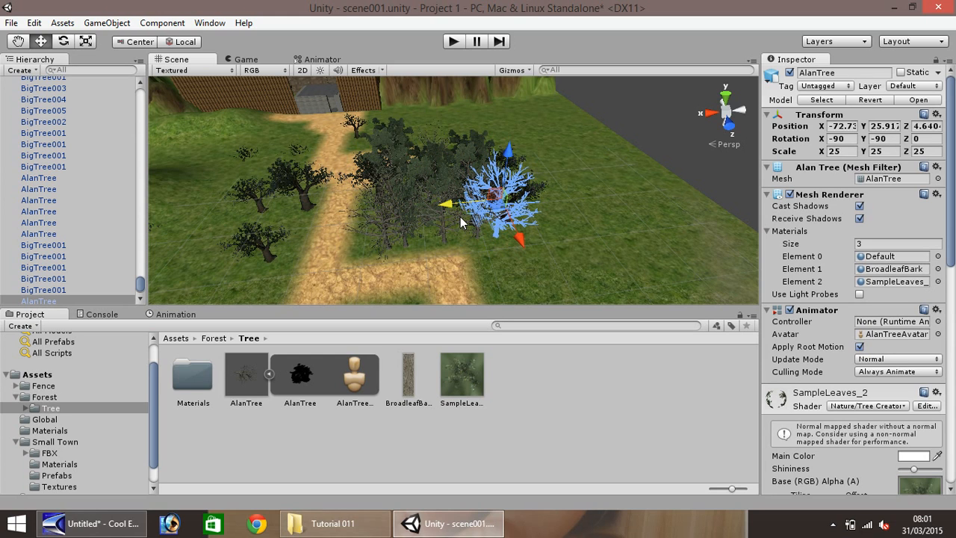
pyautogui.click(924, 139)
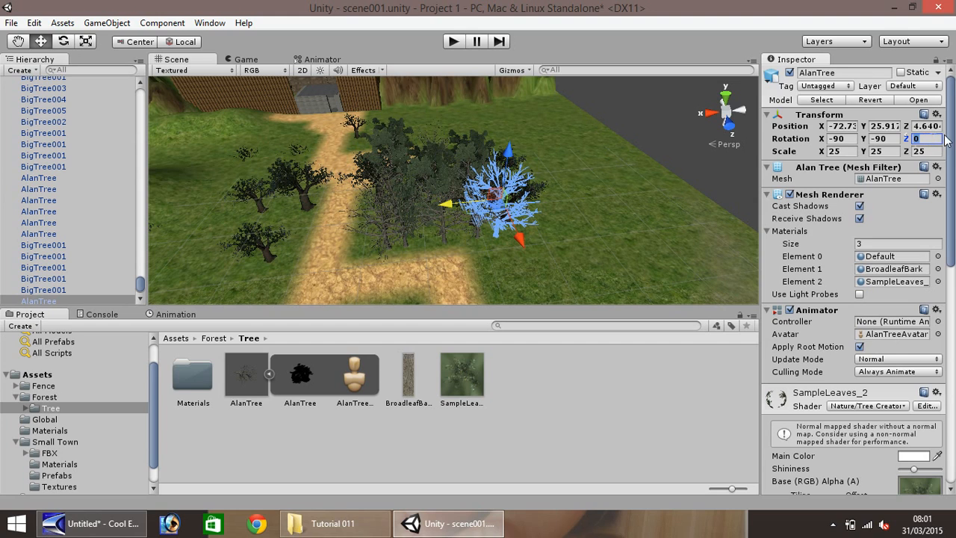
pyautogui.write('90')
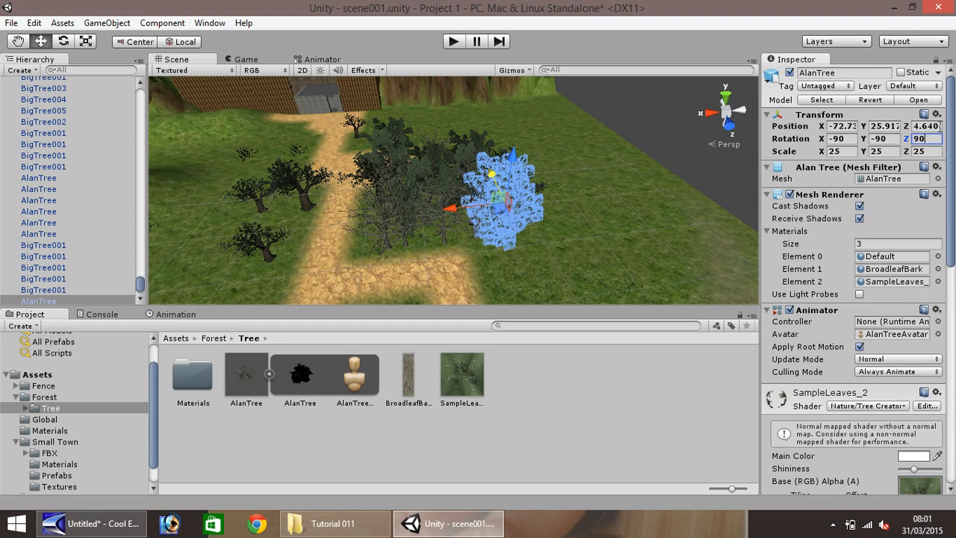
pyautogui.click(595, 253)
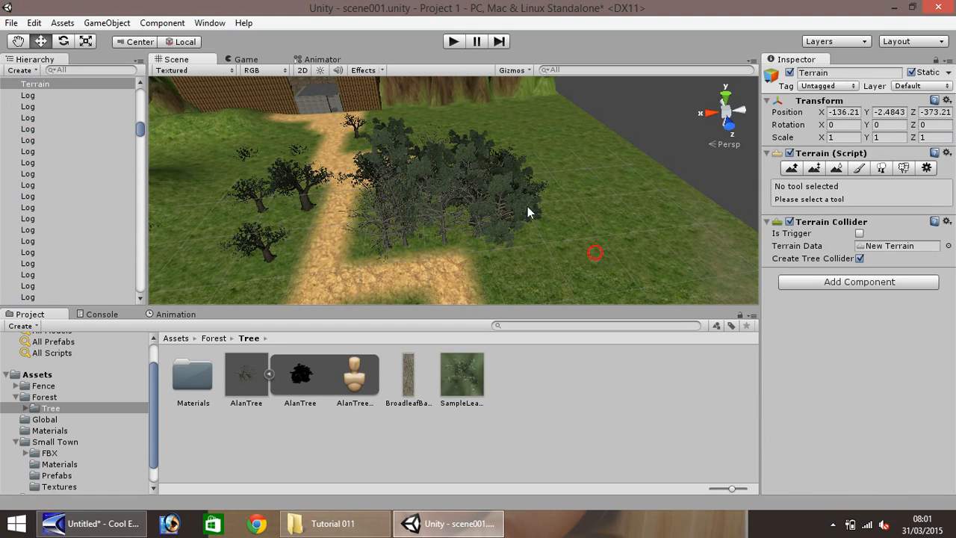
# Play the scene, walk around the enlarged tree cluster to examine it from the player's viewpoint, and stop the game.
pyautogui.click(460, 42)
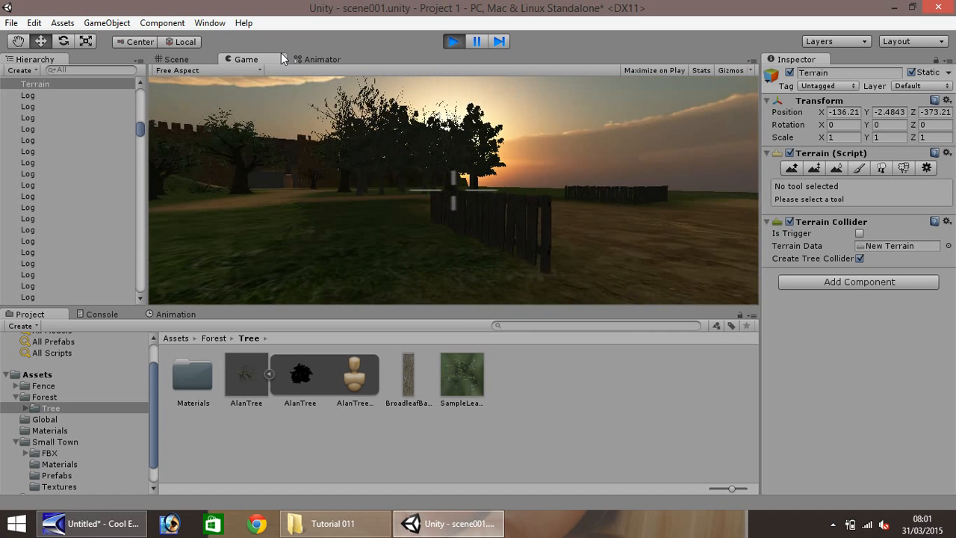
pyautogui.press('a')
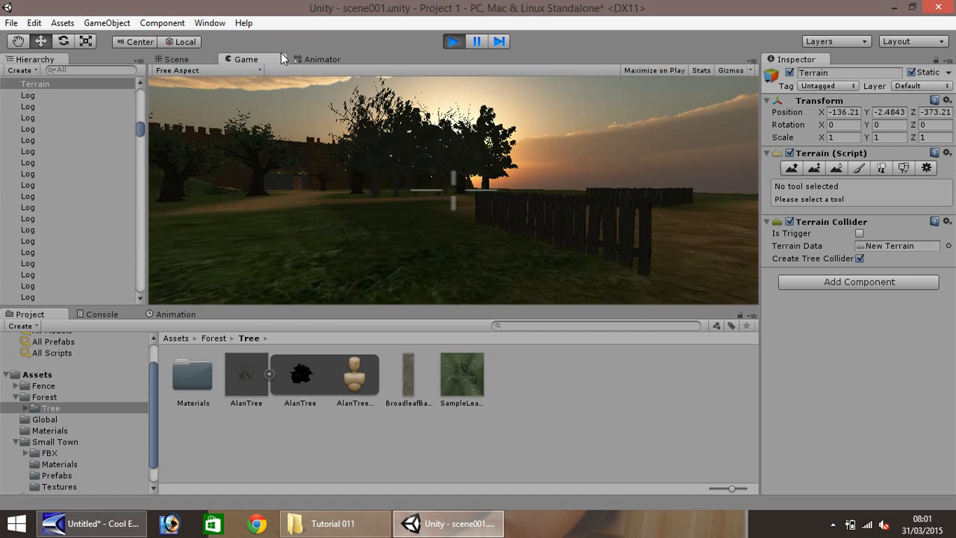
pyautogui.press('w')
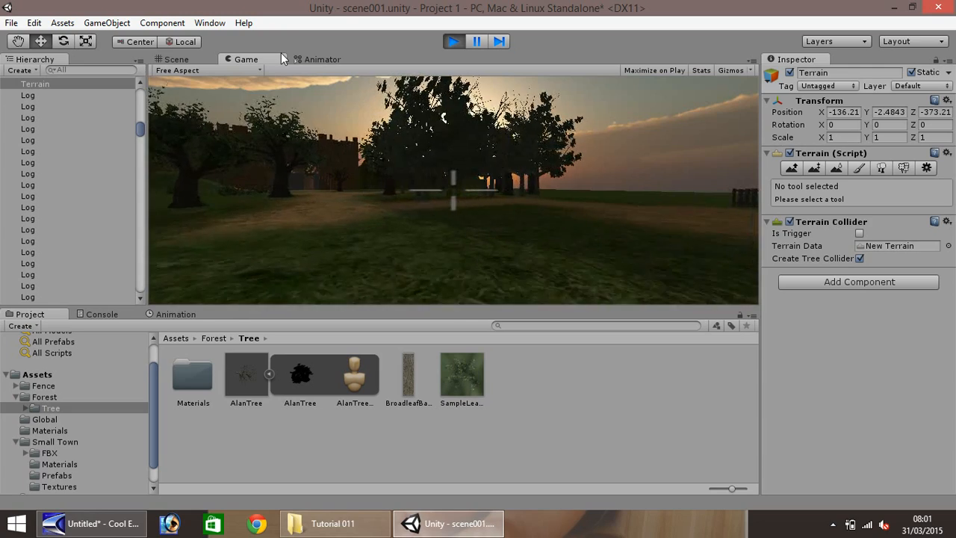
pyautogui.press('w')
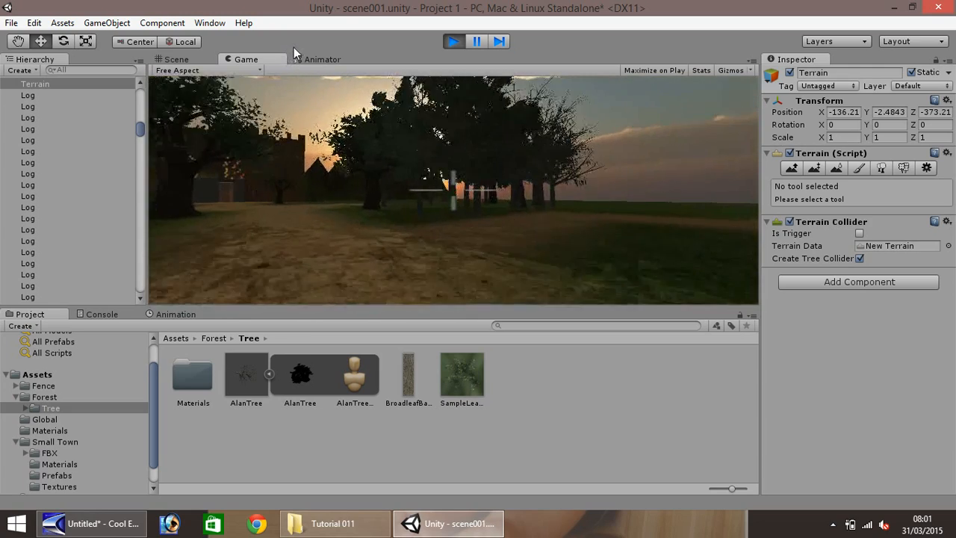
pyautogui.press('w')
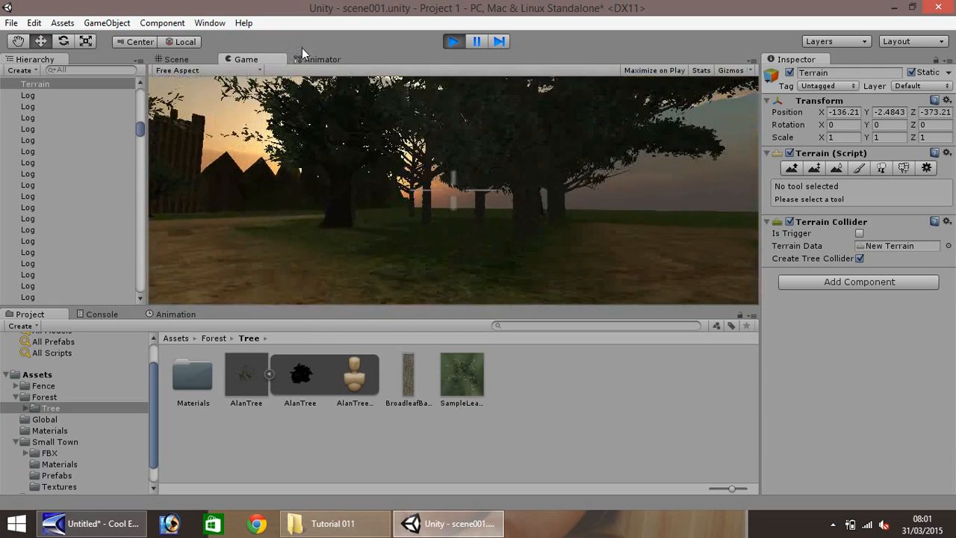
pyautogui.press('w')
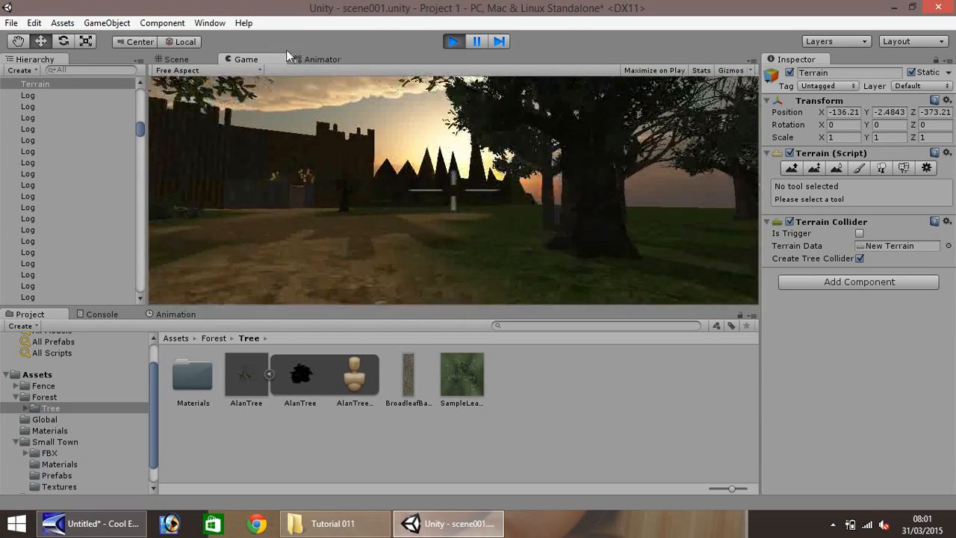
pyautogui.press('w')
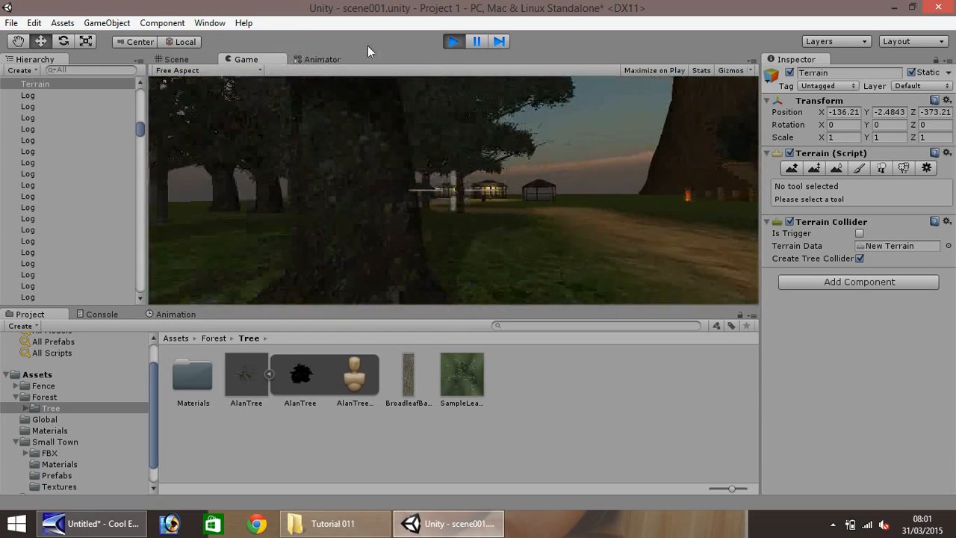
pyautogui.press('w')
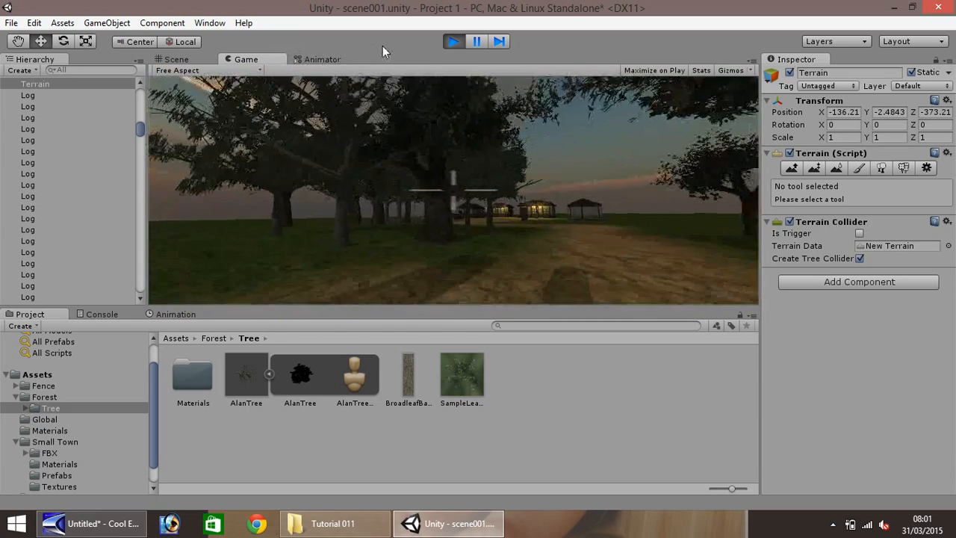
pyautogui.press('s')
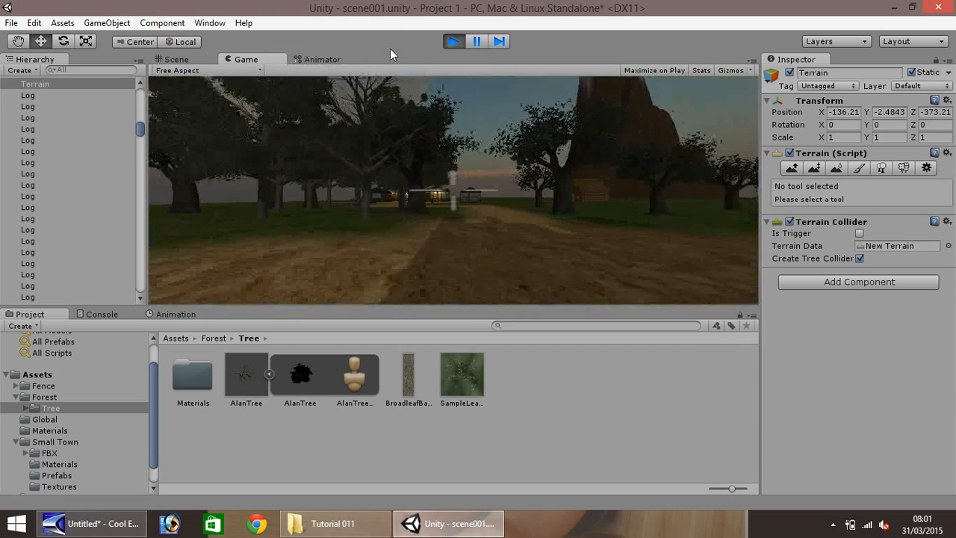
pyautogui.click(450, 42)
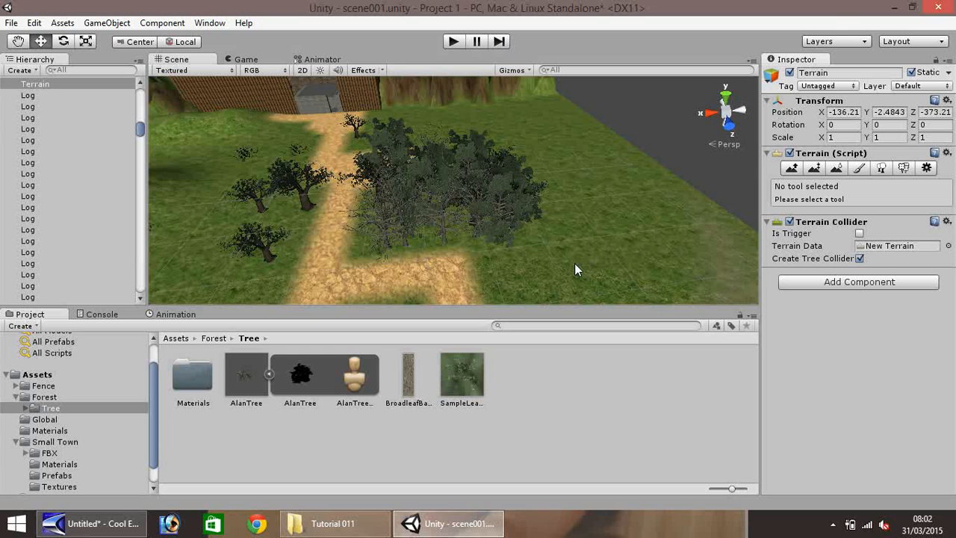
# Select the whole tree cluster, duplicate it, and move the copy across to the opposite side of the path.
pyautogui.moveTo(577, 265); pyautogui.dragTo(333, 109)
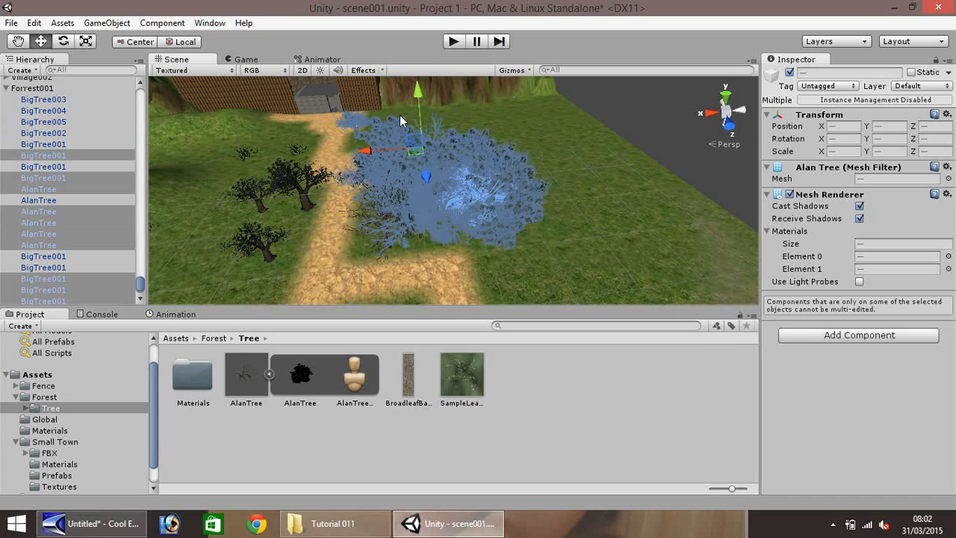
pyautogui.hotkey('ctrl', 'd')
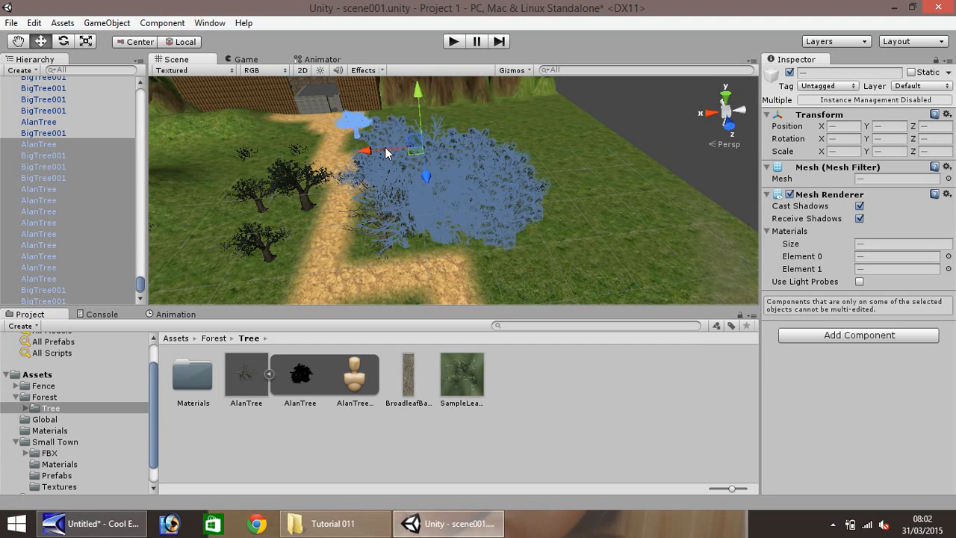
pyautogui.moveTo(385, 148); pyautogui.dragTo(211, 172)
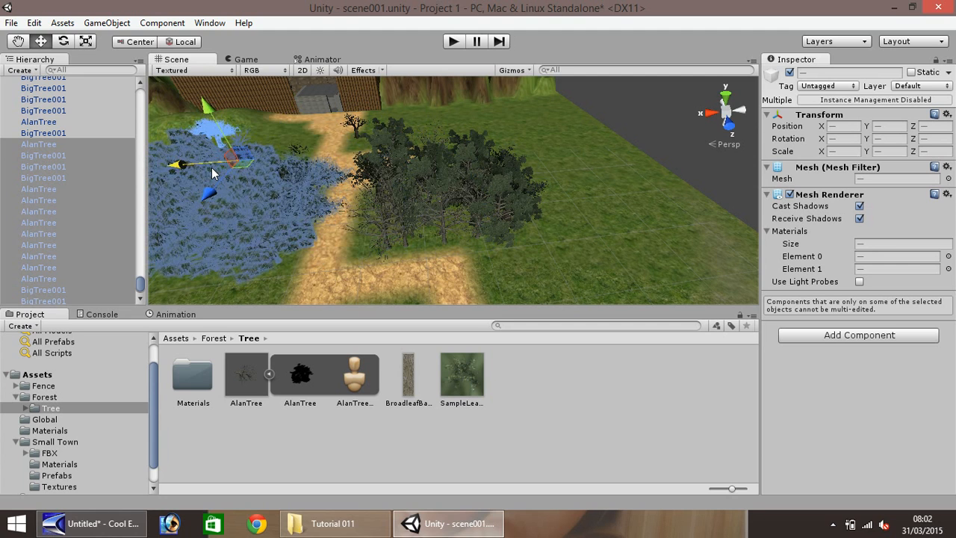
# Duplicate the copied tree cluster and move the new group away from the gate and slightly farther from the path.
pyautogui.hotkey('ctrl', 'd')
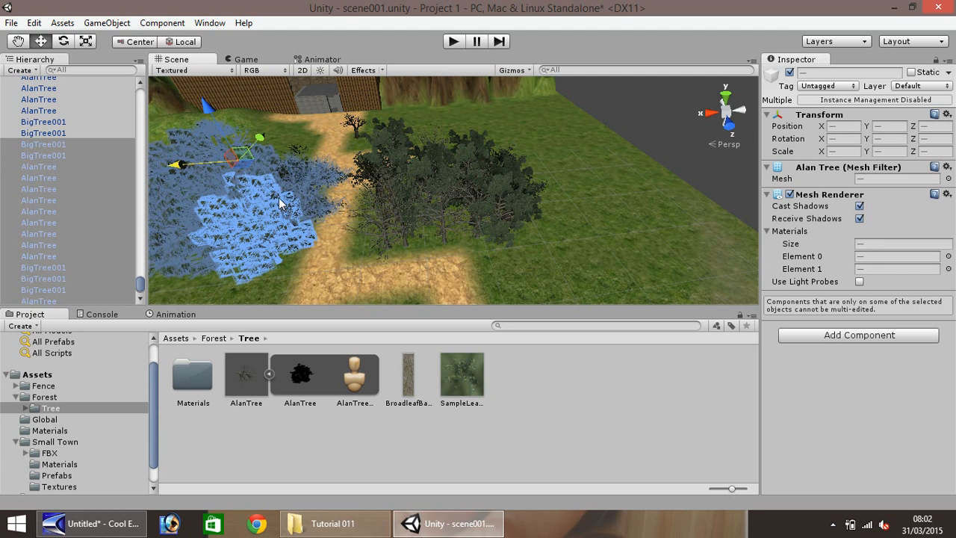
pyautogui.scroll(-5, 276, 195)
pyautogui.scroll(-8, 276, 176)
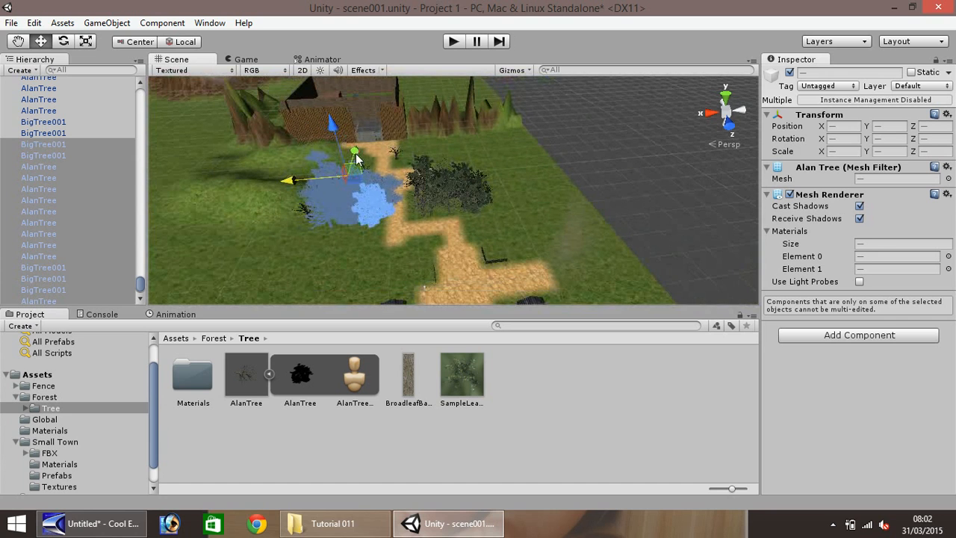
pyautogui.moveTo(356, 158); pyautogui.dragTo(344, 189)
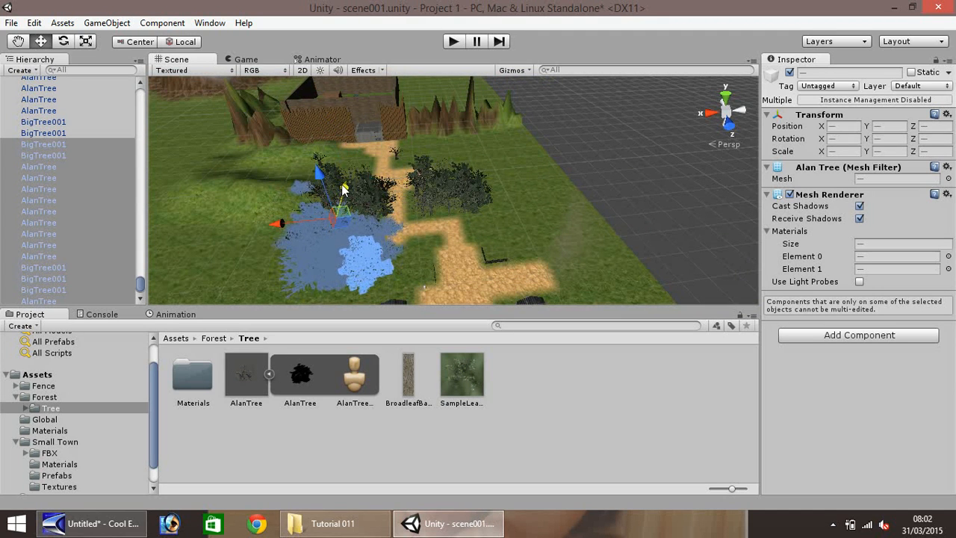
pyautogui.moveTo(296, 225); pyautogui.dragTo(290, 226)
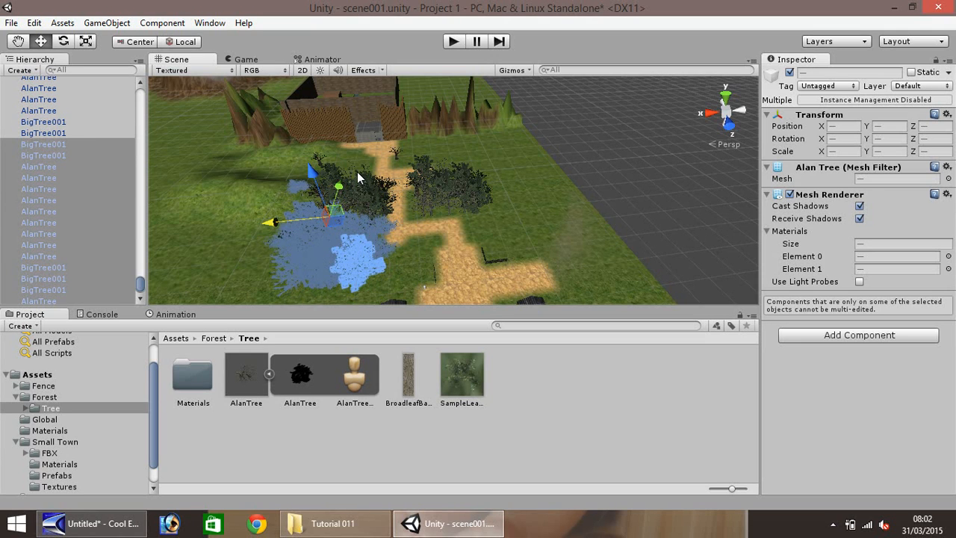
# Duplicate the tree group twice, placing one copy near the gate and another across the path beyond the original cluster.
pyautogui.hotkey('ctrl', 'd')
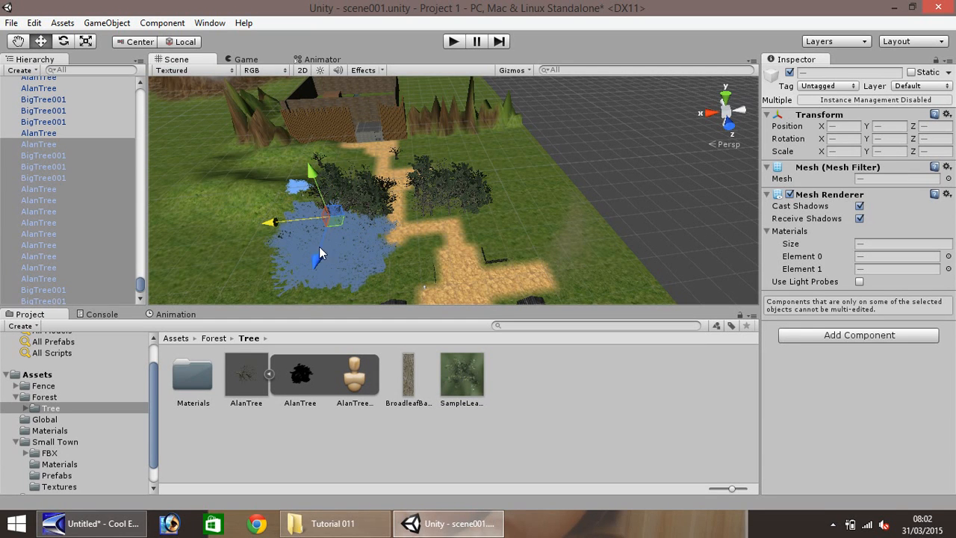
pyautogui.moveTo(320, 258); pyautogui.dragTo(292, 152)
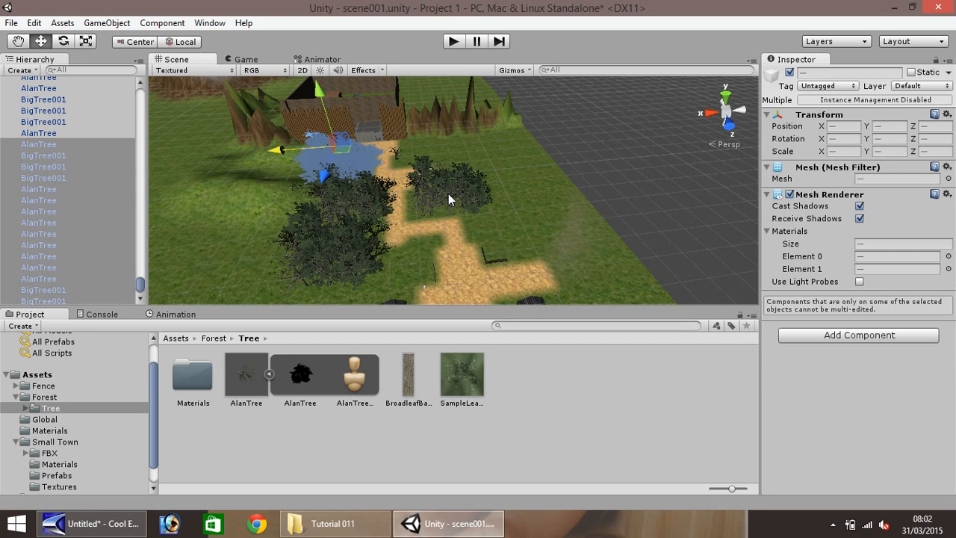
pyautogui.hotkey('ctrl', 'd')
pyautogui.moveTo(284, 148); pyautogui.dragTo(459, 168)
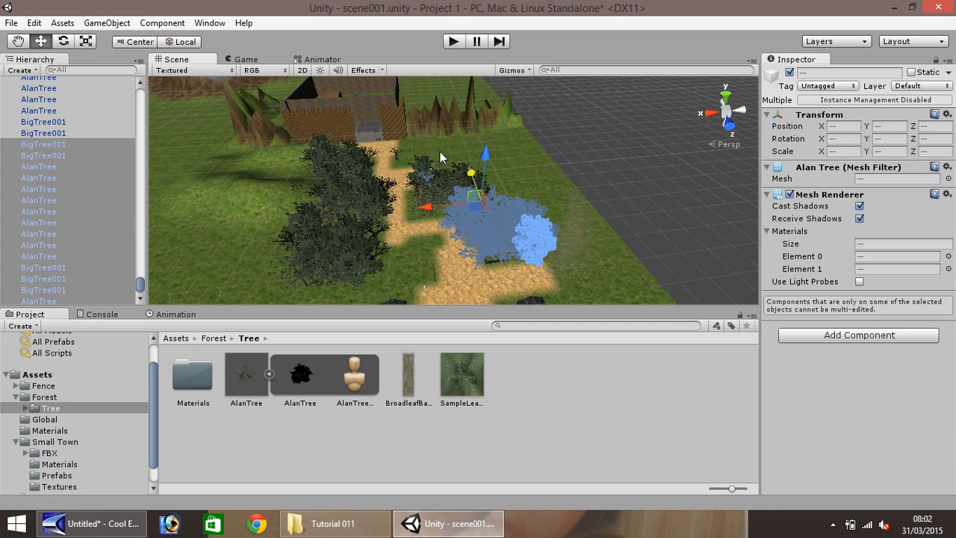
pyautogui.click(448, 150)
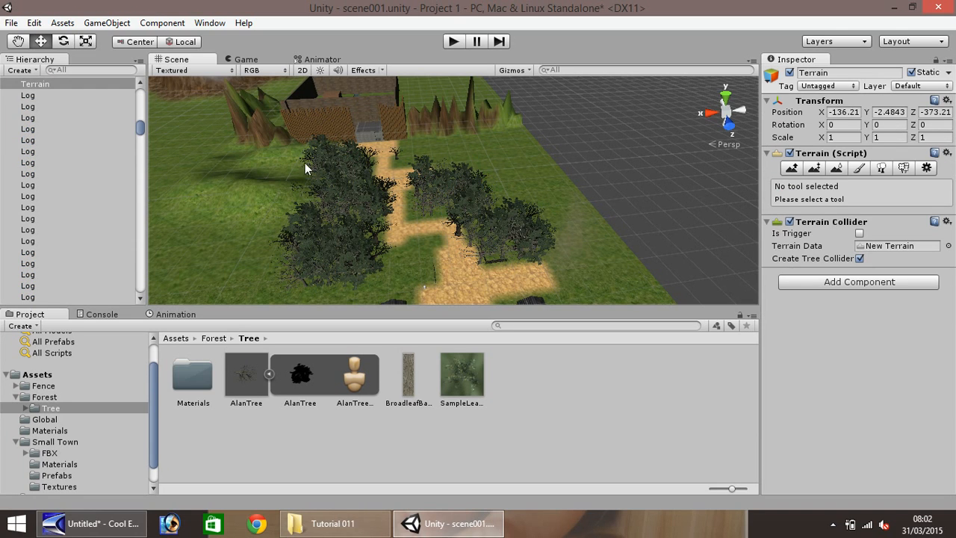
# Play the scene and walk along the dirt path to the village gate, examining the tree groups on both sides.
pyautogui.click(460, 42)
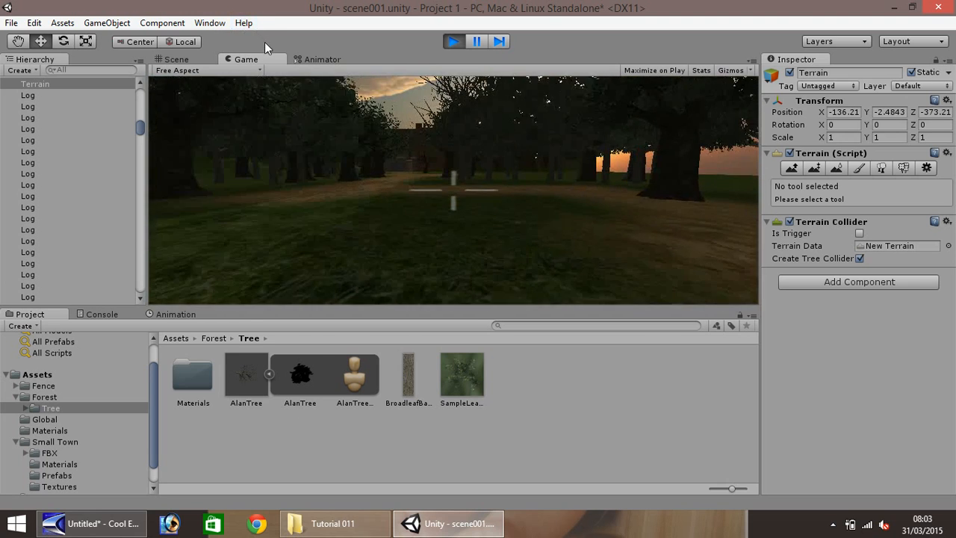
pyautogui.press('w')
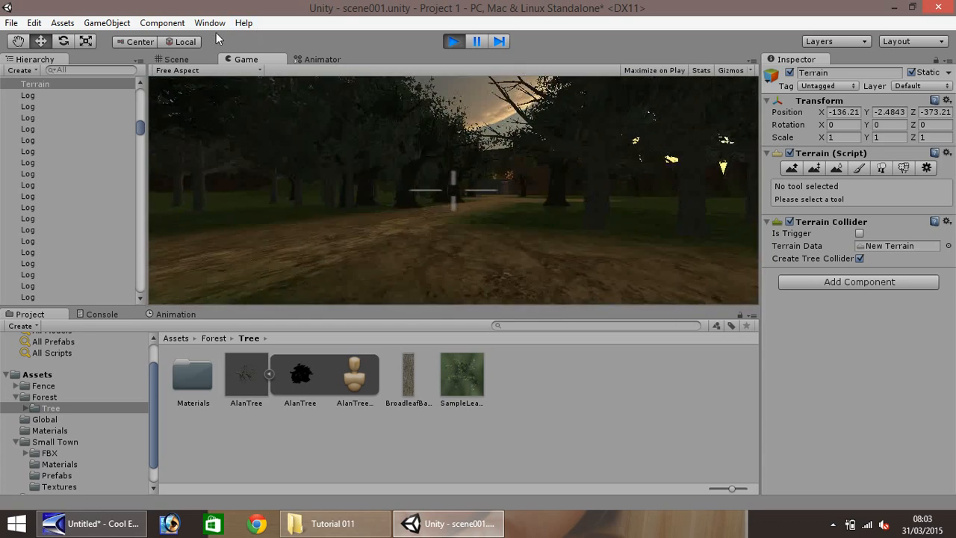
pyautogui.press('w')
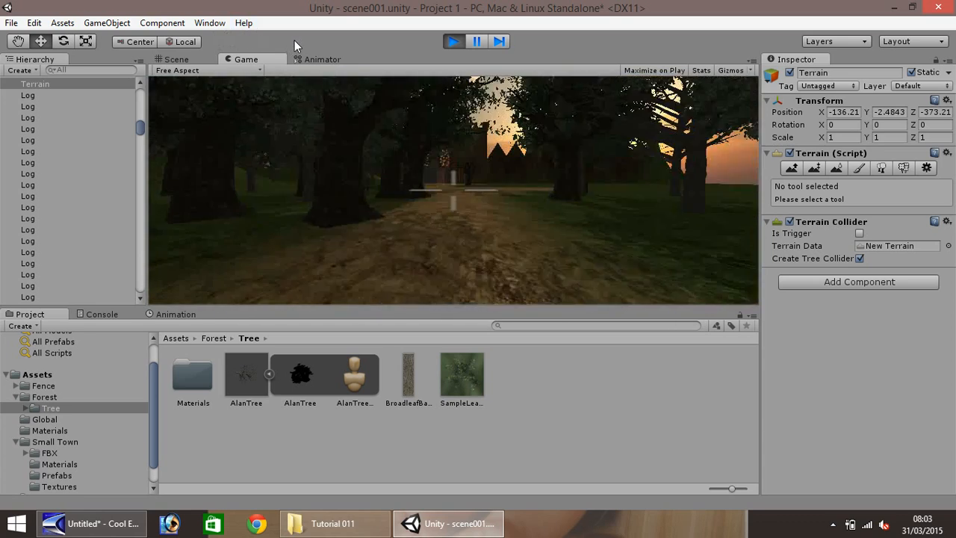
pyautogui.press('w')
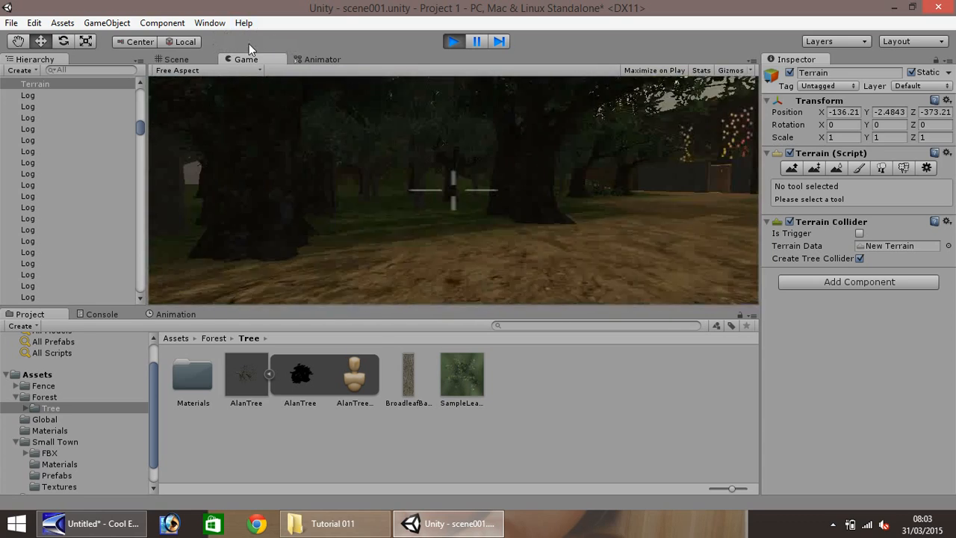
pyautogui.press('w')
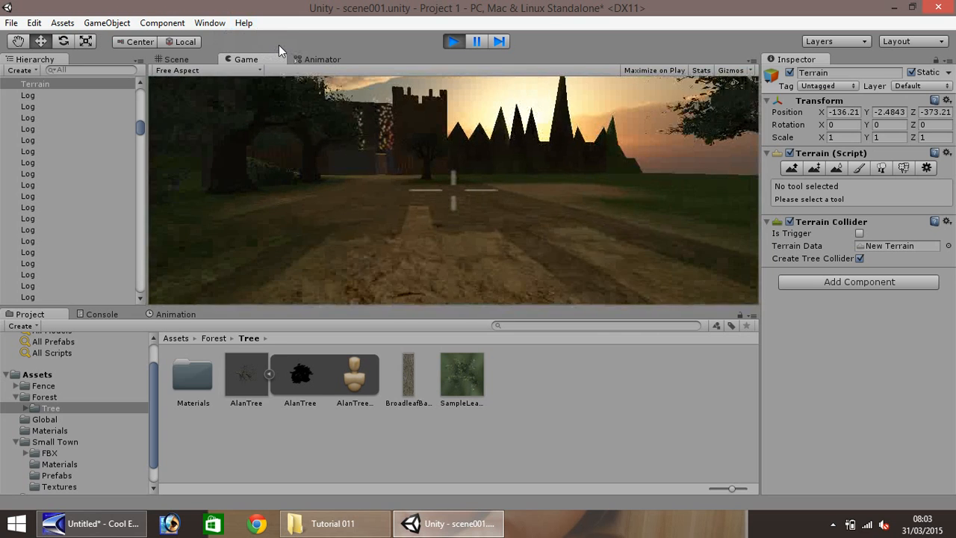
pyautogui.press('w')
pyautogui.press('w')
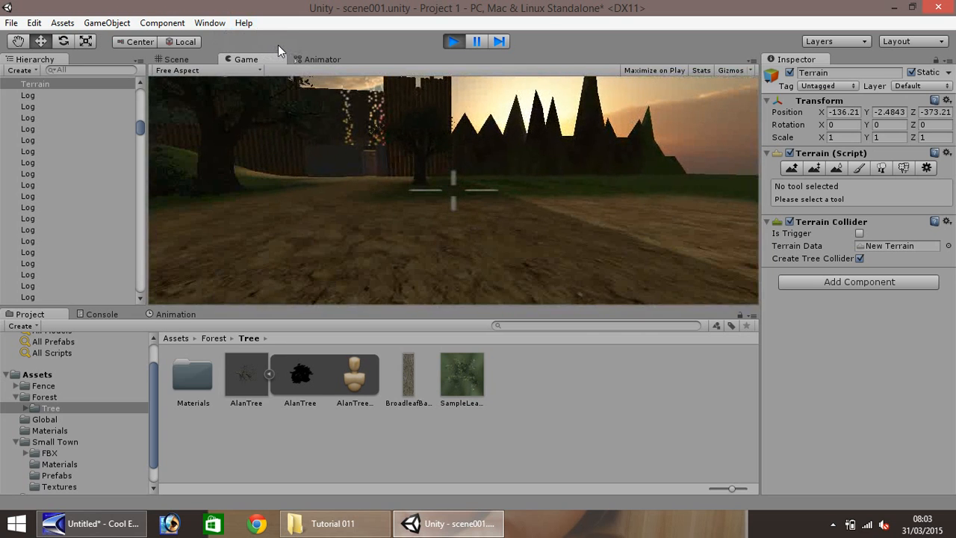
pyautogui.press('w')
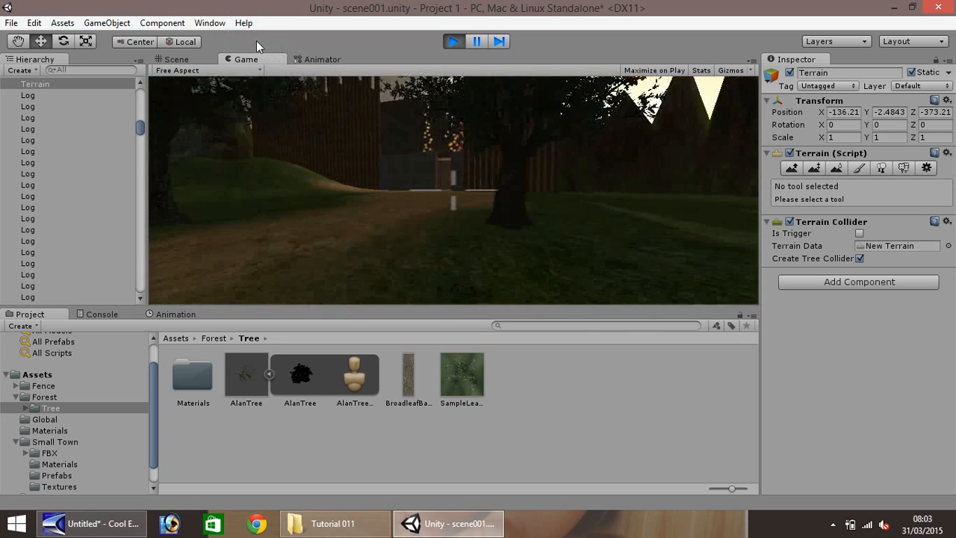
pyautogui.press('w')
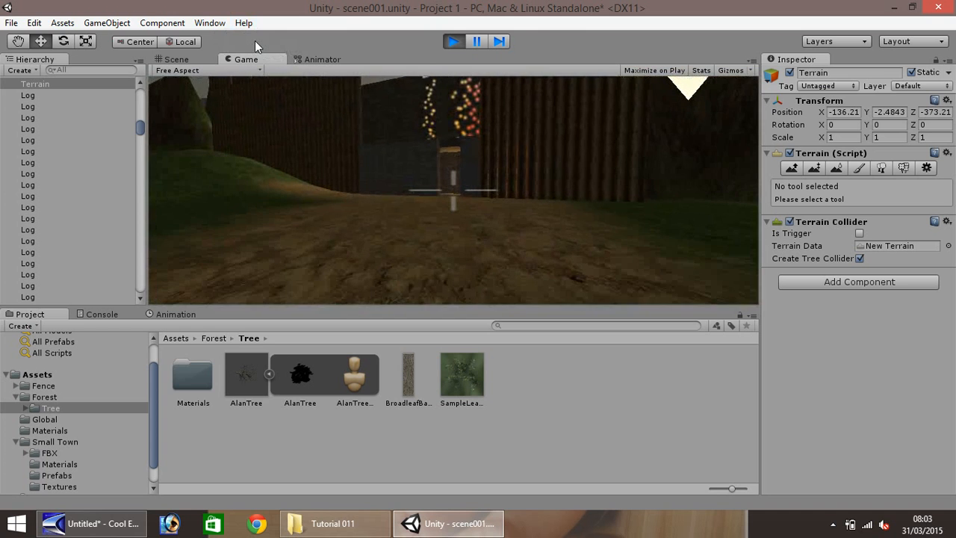
pyautogui.press('w')
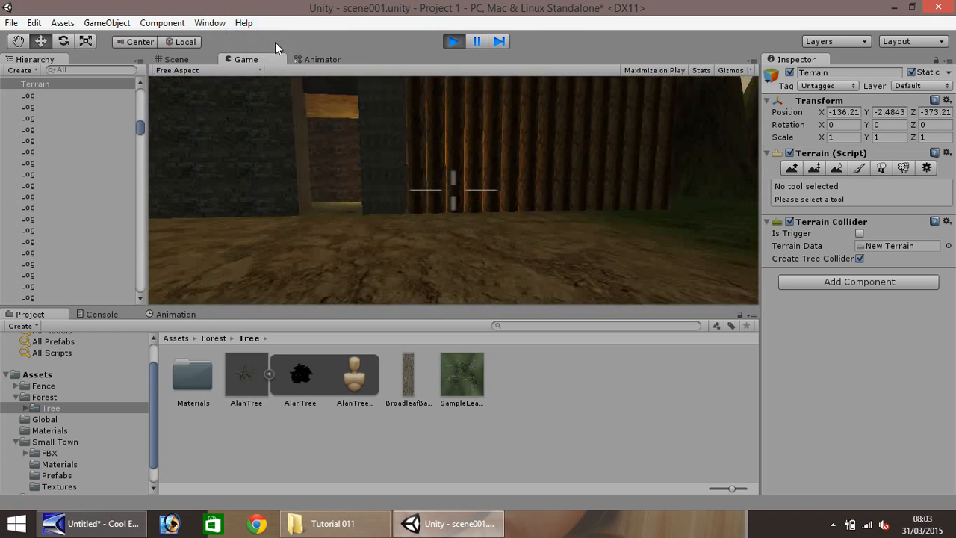
# Look back down the tree-lined path from the gate, return to the scene view, and stop the game.
pyautogui.press('w')
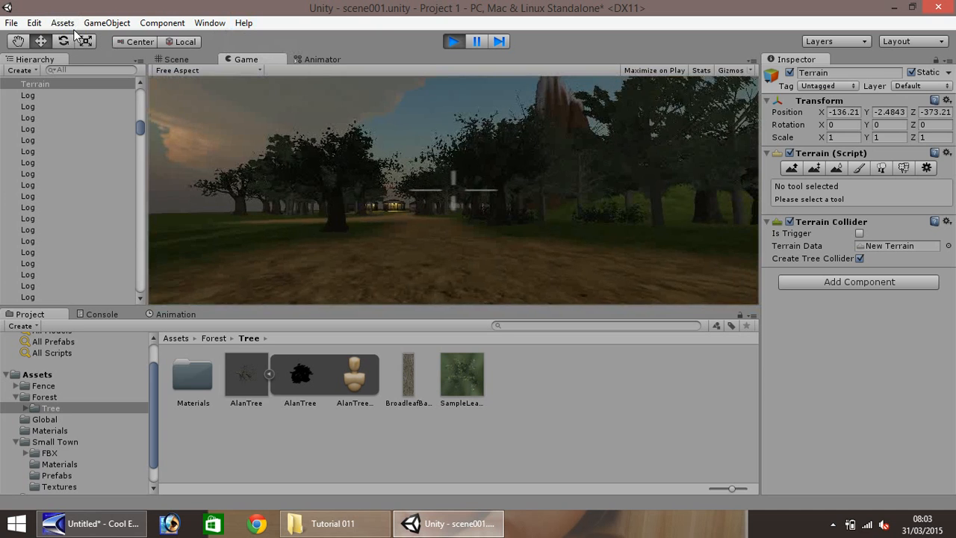
pyautogui.press('w')
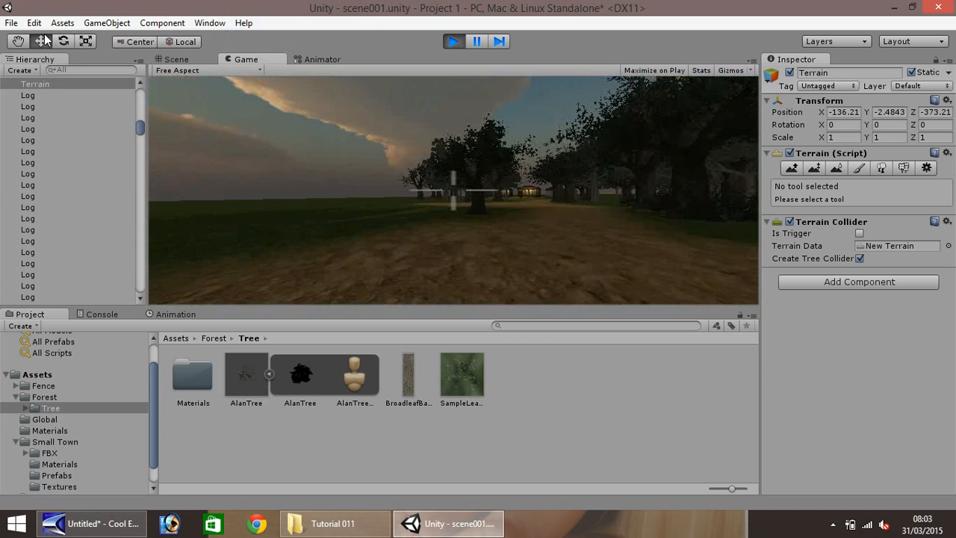
pyautogui.press('w')
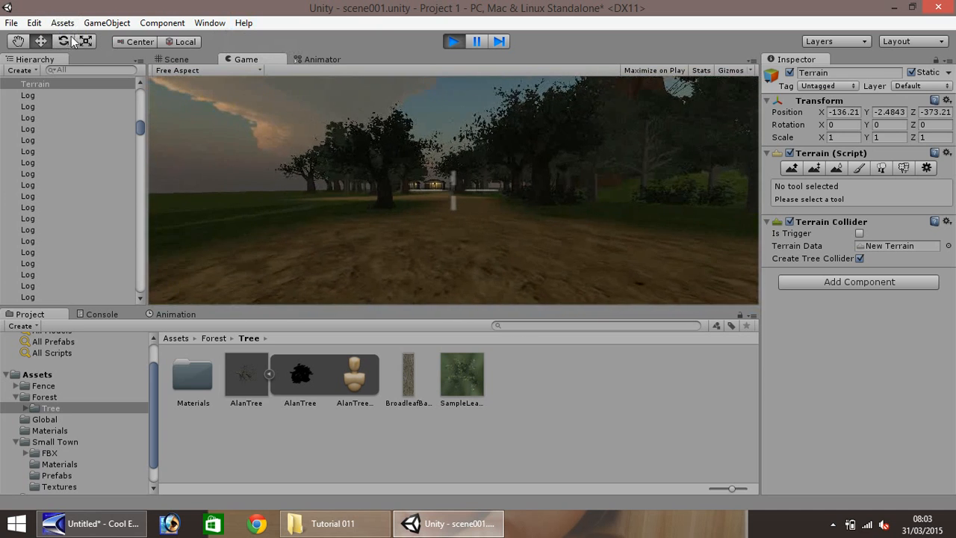
pyautogui.press('w')
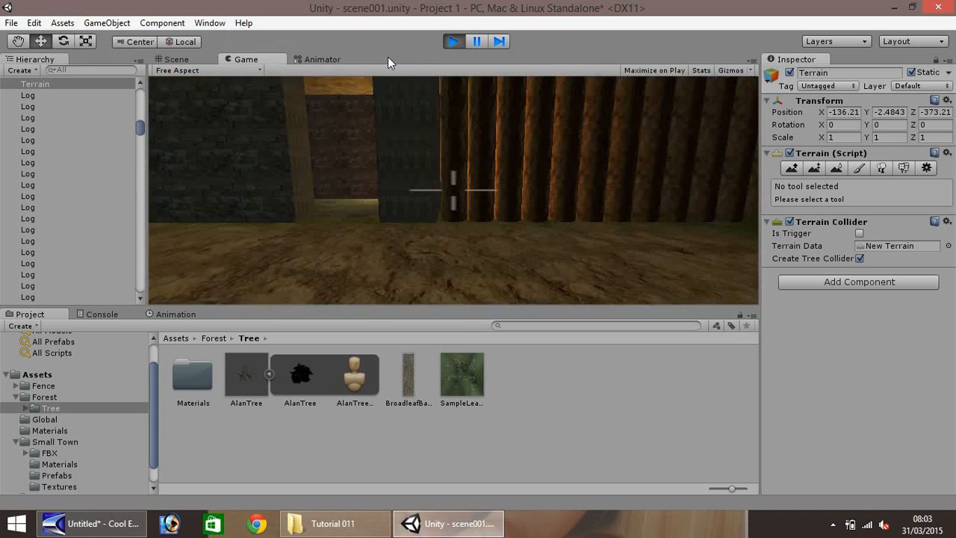
pyautogui.click(178, 59)
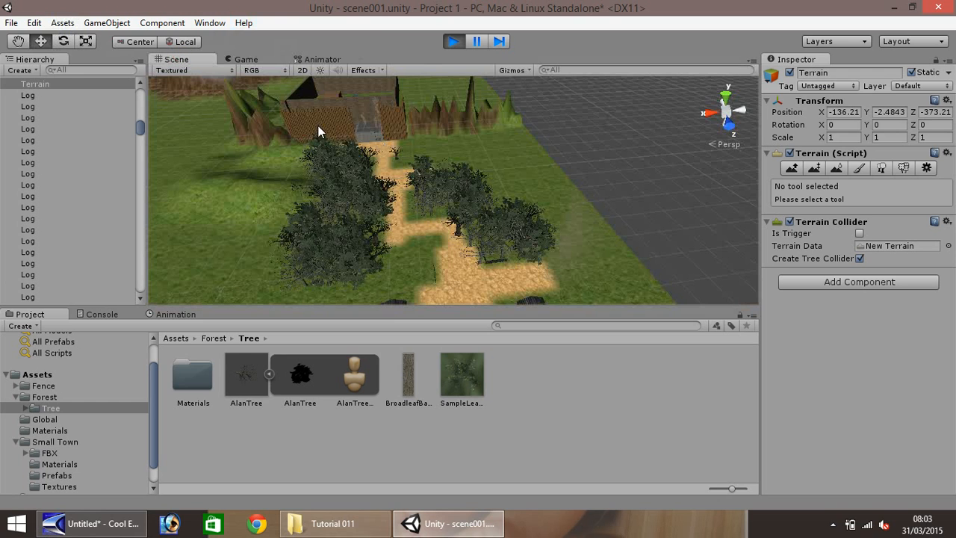
pyautogui.click(453, 41)
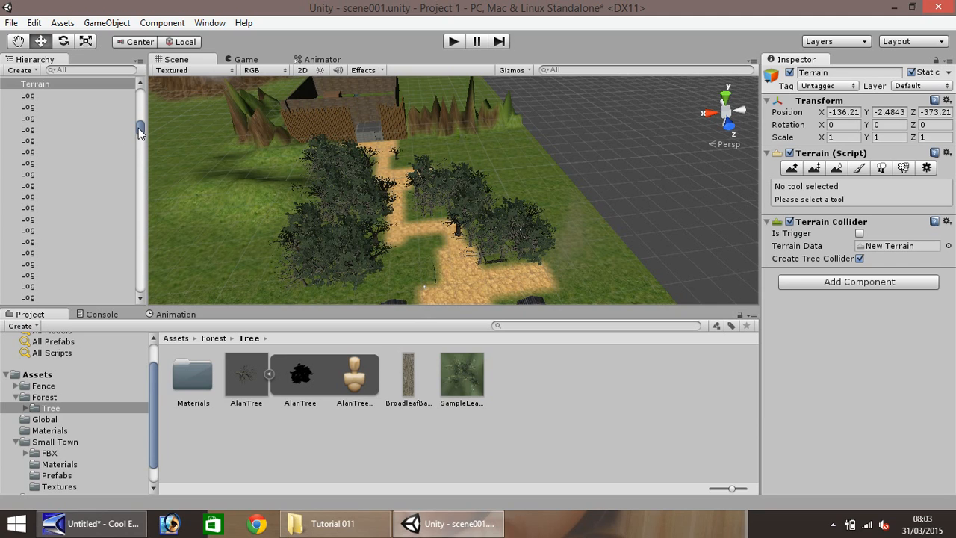
# Collapse LogCabin001 in the hierarchy and parent the first loose AlanTree listed below Forrest001 to the Forrest001 group.
pyautogui.moveTo(139, 132); pyautogui.dragTo(142, 88)
pyautogui.click(6, 218)
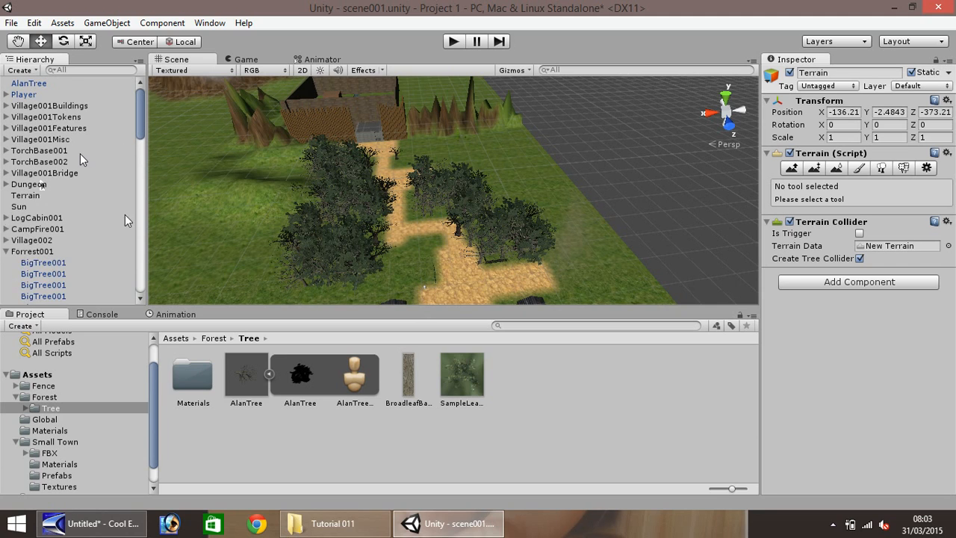
pyautogui.click(6, 251)
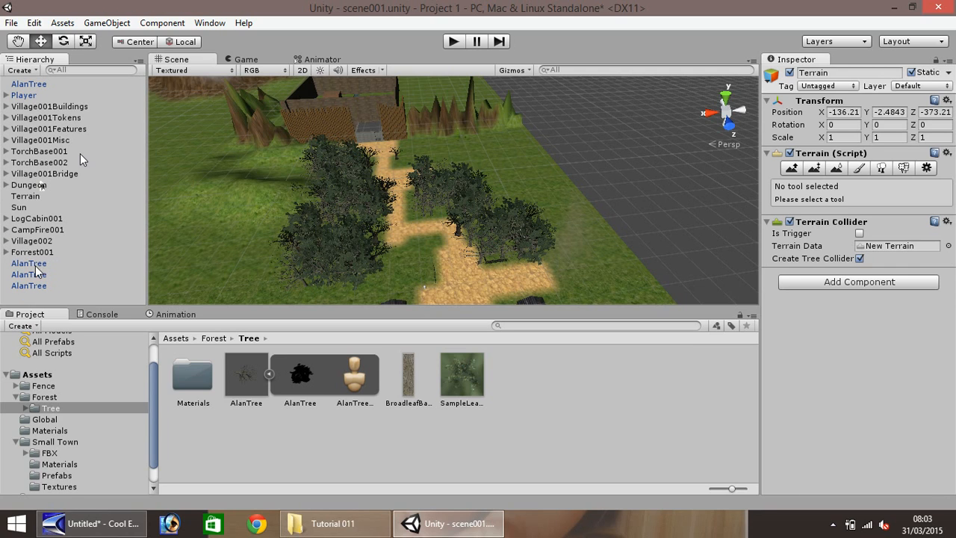
pyautogui.moveTo(36, 267); pyautogui.dragTo(34, 254)
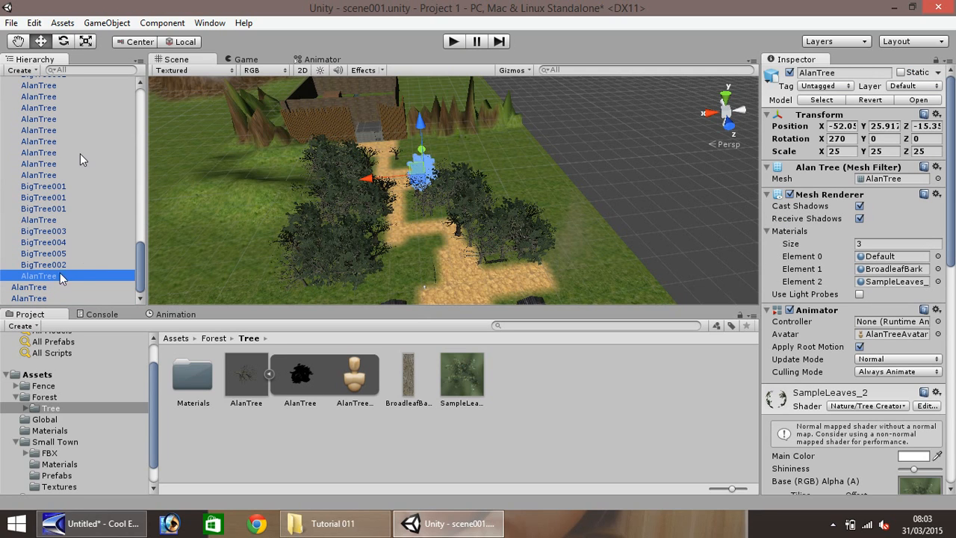
pyautogui.moveTo(145, 270); pyautogui.dragTo(140, 221)
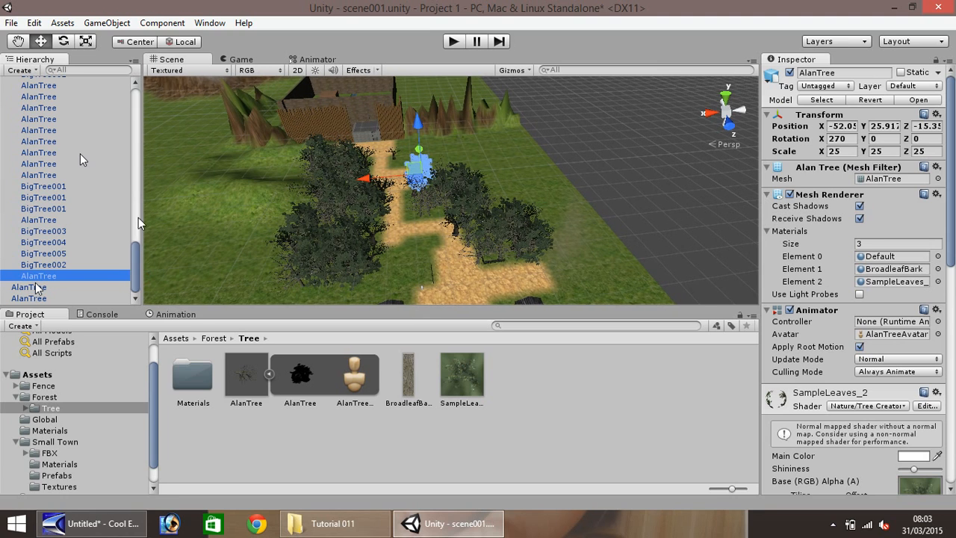
pyautogui.moveTo(138, 257); pyautogui.dragTo(138, 110)
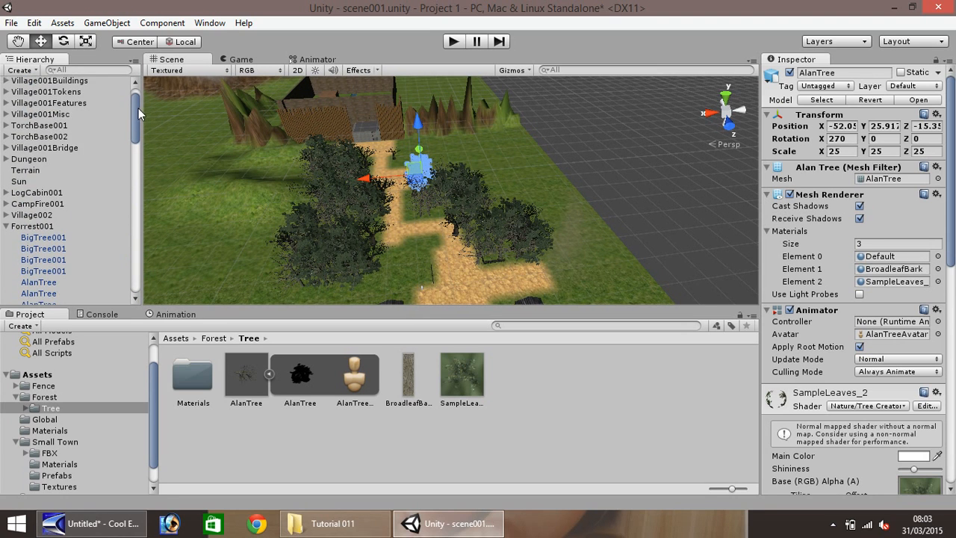
pyautogui.click(6, 226)
# Parent the two remaining loose AlanTree objects listed below Forrest001 to that group, and collapse it.
pyautogui.click(30, 263)
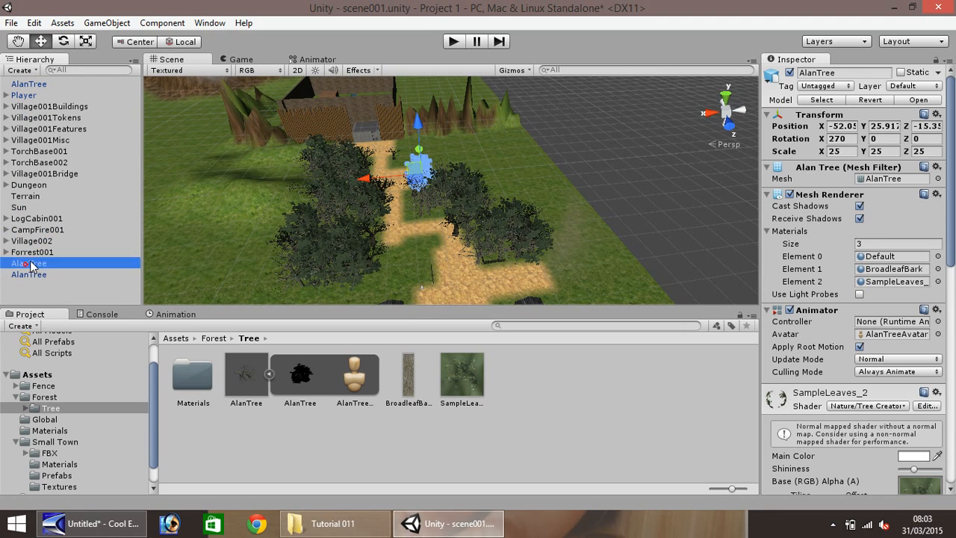
pyautogui.moveTo(30, 263); pyautogui.dragTo(38, 250)
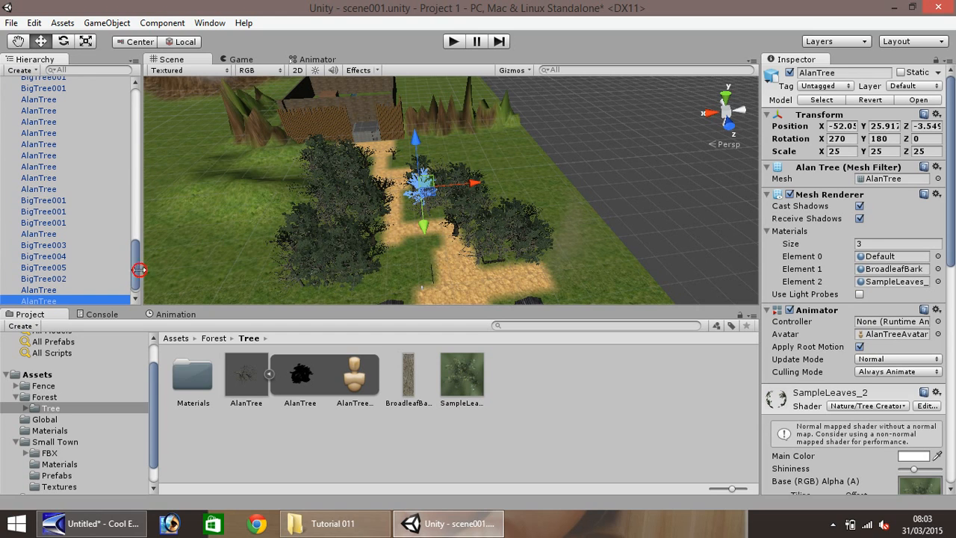
pyautogui.moveTo(139, 269); pyautogui.dragTo(142, 137)
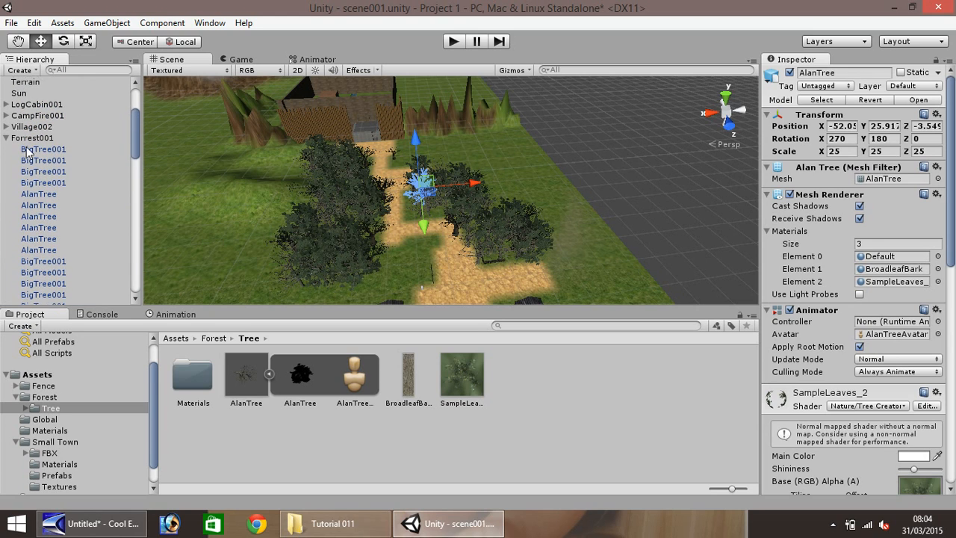
pyautogui.click(6, 139)
pyautogui.moveTo(33, 265); pyautogui.dragTo(34, 251)
pyautogui.moveTo(138, 268); pyautogui.dragTo(142, 97)
pyautogui.click(6, 252)
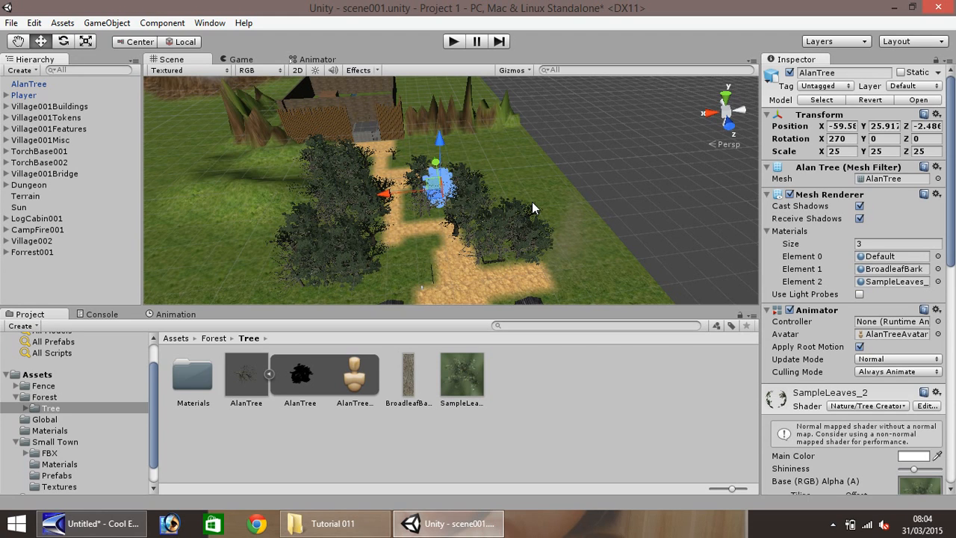
# Examine the forest, path, and village gate from a distance and from several angles, collapsing LogCabin001 in the hierarchy.
pyautogui.scroll(-8, 387, 245)
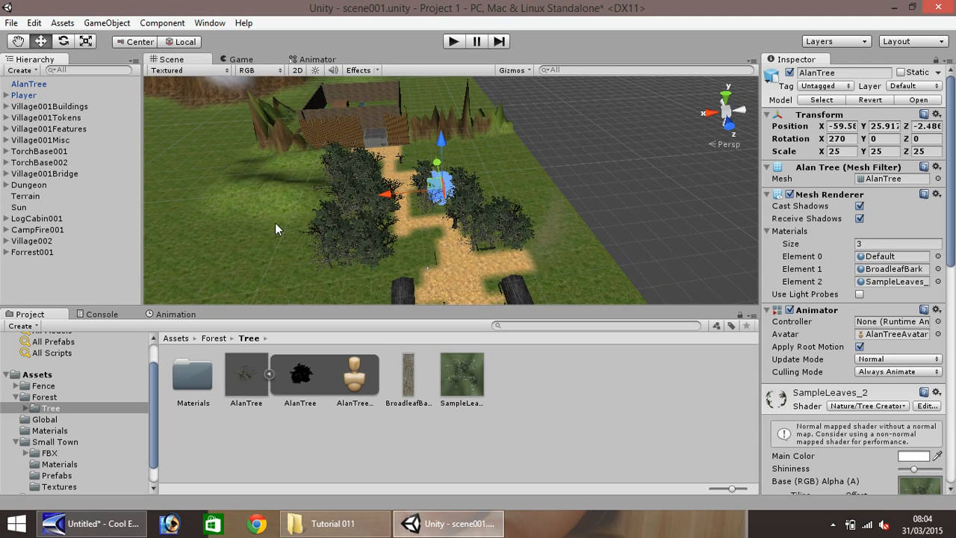
pyautogui.click(369, 243)
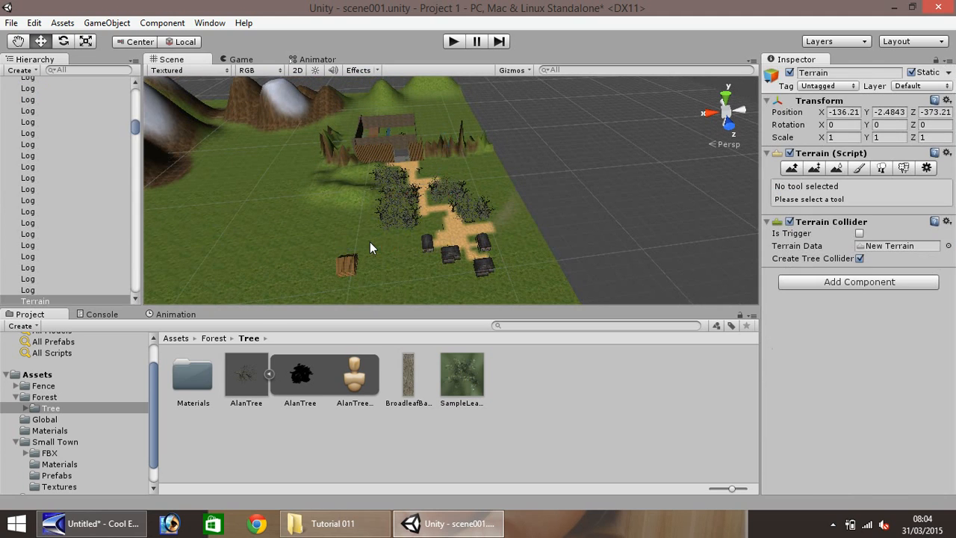
pyautogui.click(17, 41)
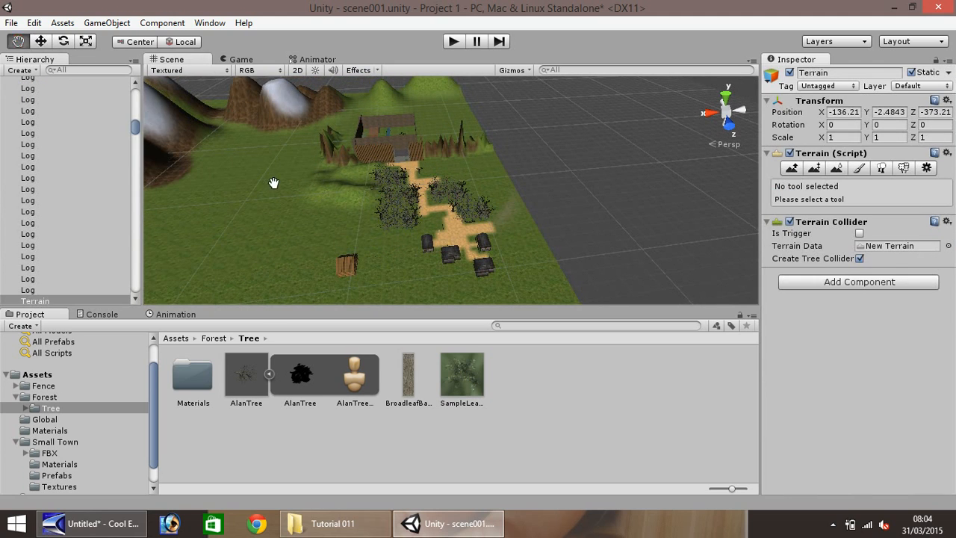
pyautogui.moveTo(291, 188); pyautogui.dragTo(607, 229)
pyautogui.moveTo(416, 252); pyautogui.dragTo(605, 262)
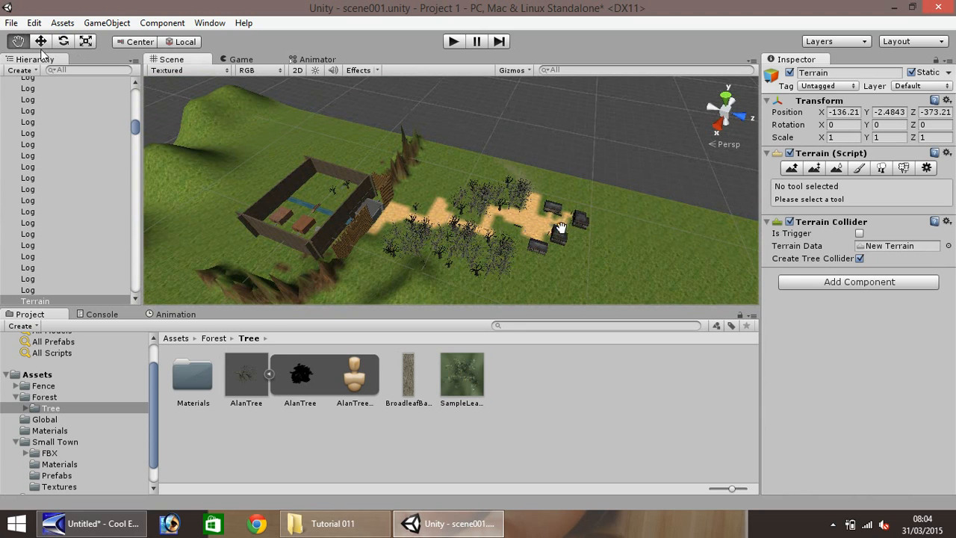
pyautogui.moveTo(136, 129); pyautogui.dragTo(136, 94)
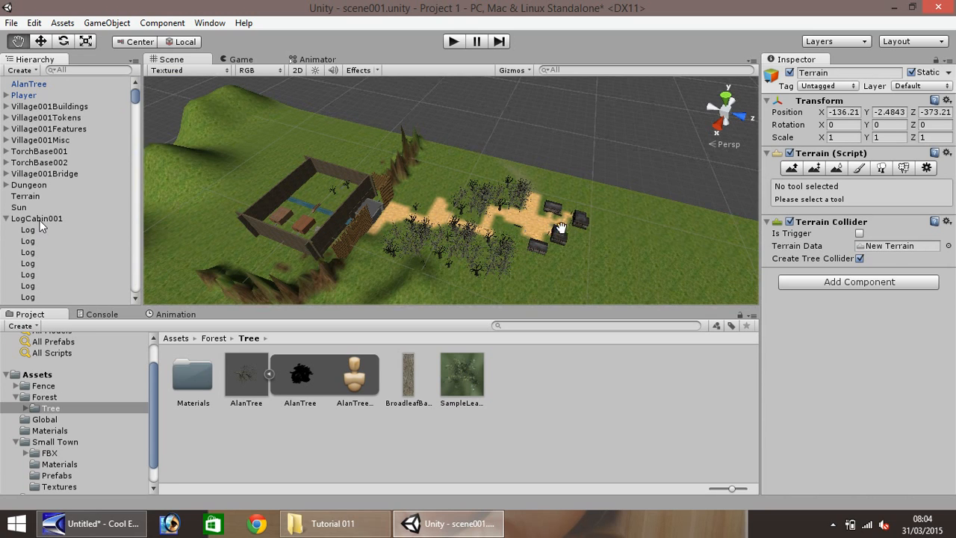
pyautogui.scroll(-5, 541, 250)
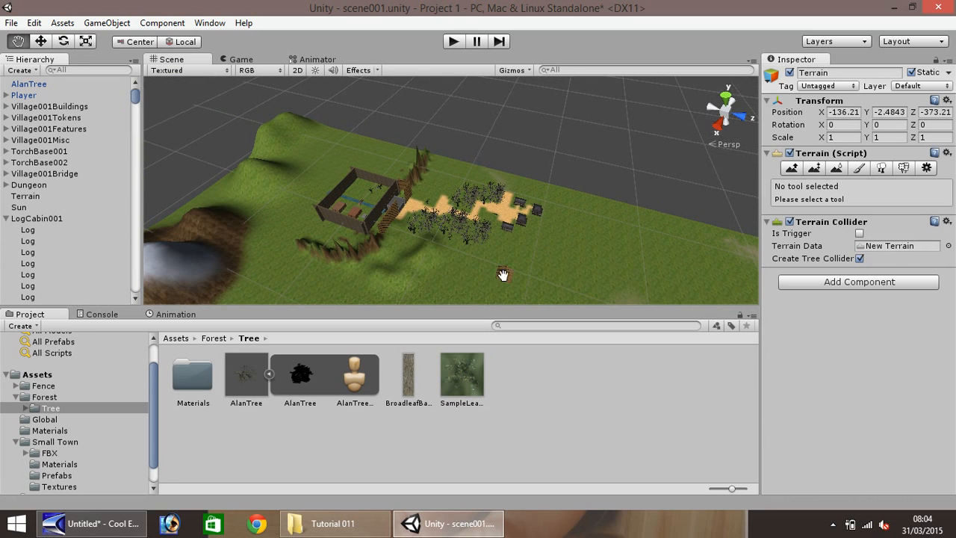
pyautogui.click(6, 218)
pyautogui.scroll(4, 424, 229)
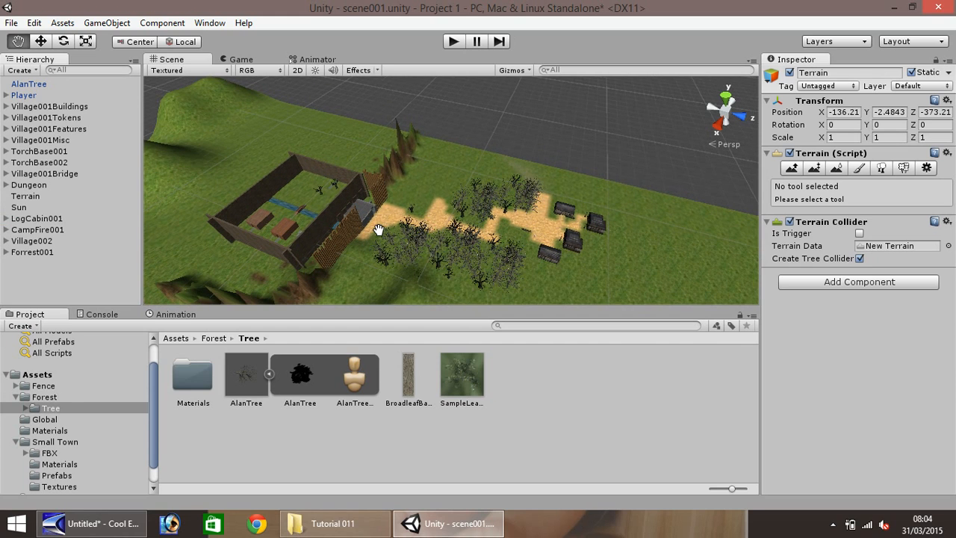
pyautogui.scroll(1, 427, 240)
pyautogui.moveTo(451, 241); pyautogui.dragTo(514, 267, button='right')
pyautogui.moveTo(465, 267); pyautogui.dragTo(559, 232)
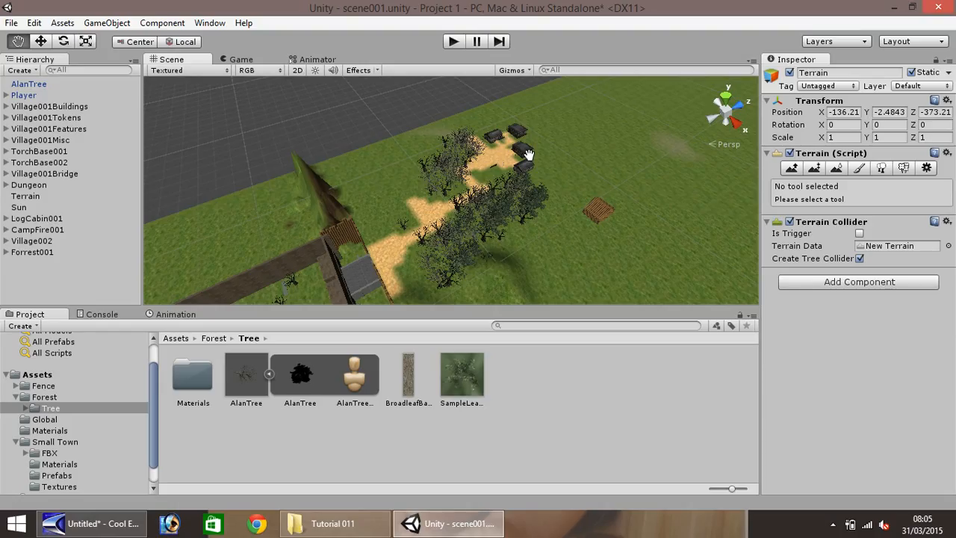
pyautogui.scroll(4, 486, 186)
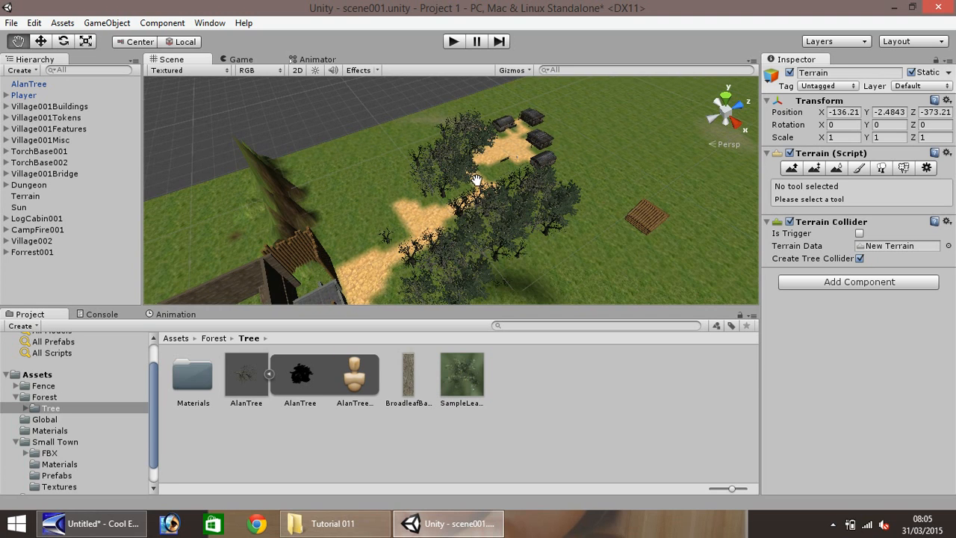